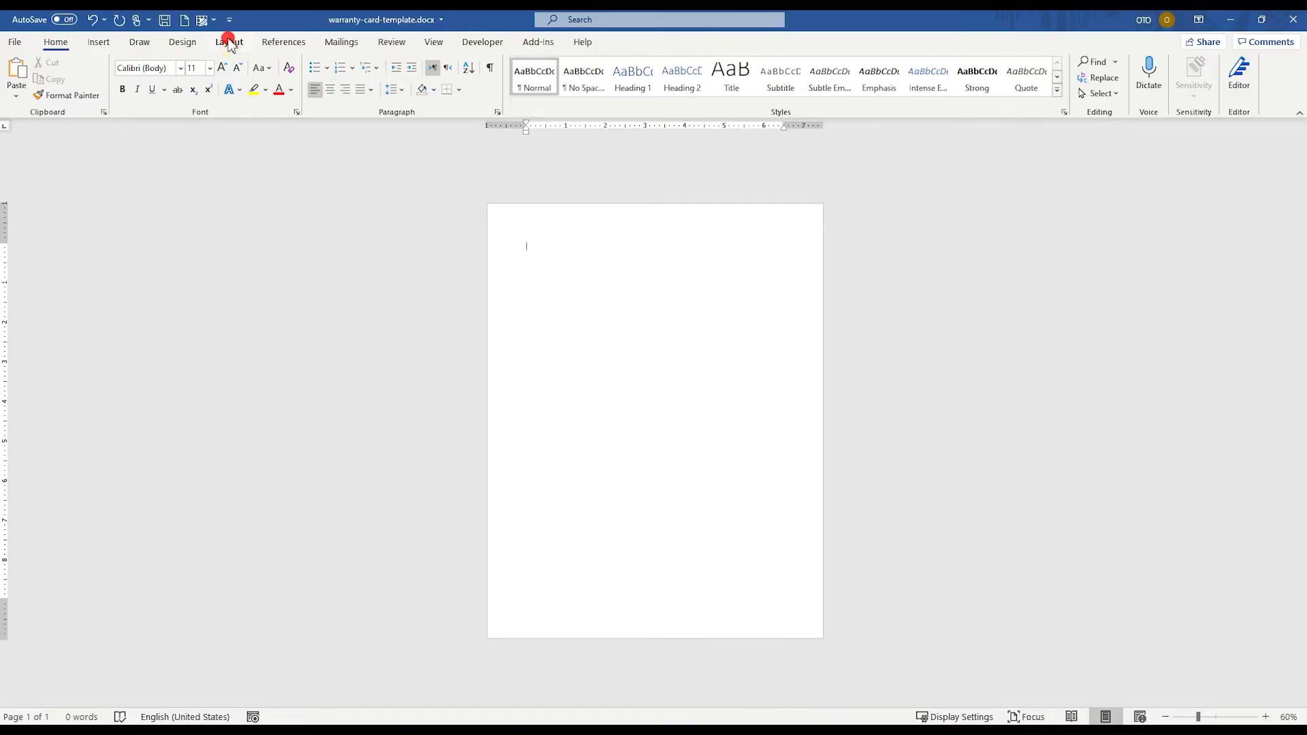
# Set a custom paper size of 5 inches wide by 7 inches high
pyautogui.click(229, 41)
pyautogui.click(94, 83)
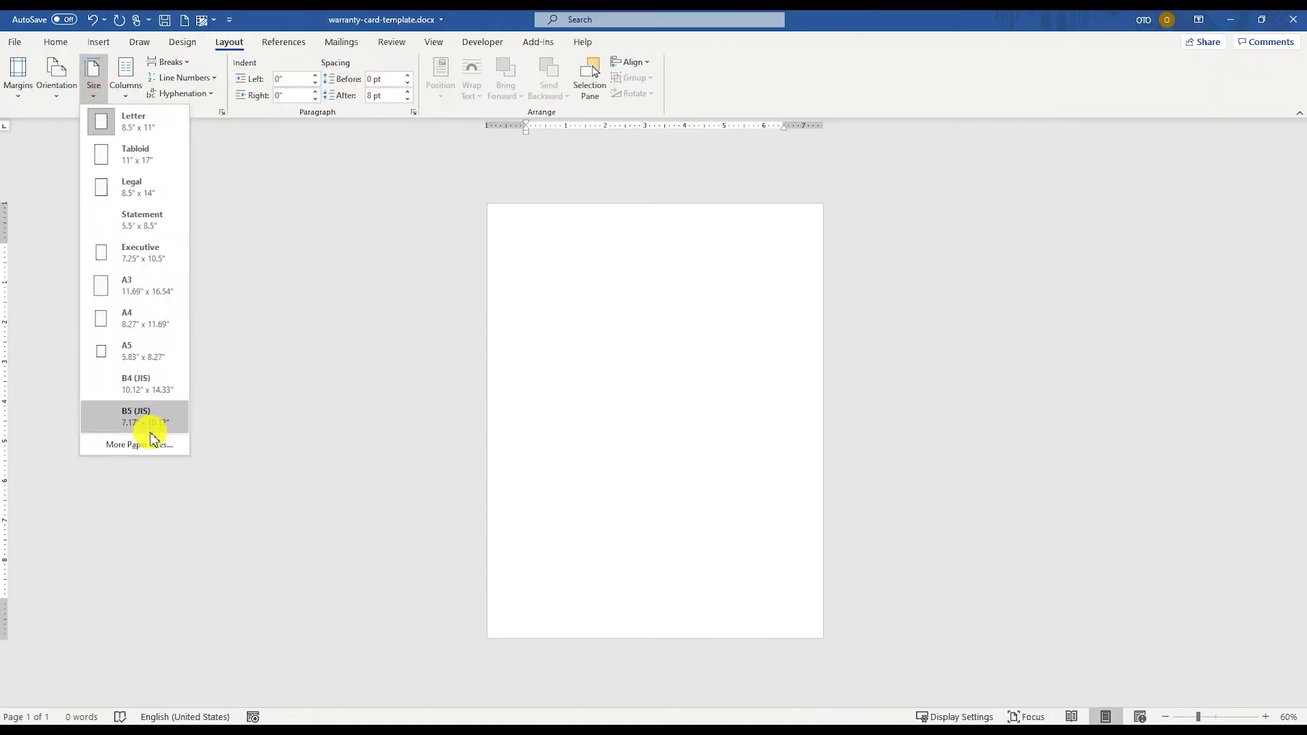
pyautogui.click(136, 444)
pyautogui.doubleClick(341, 159)
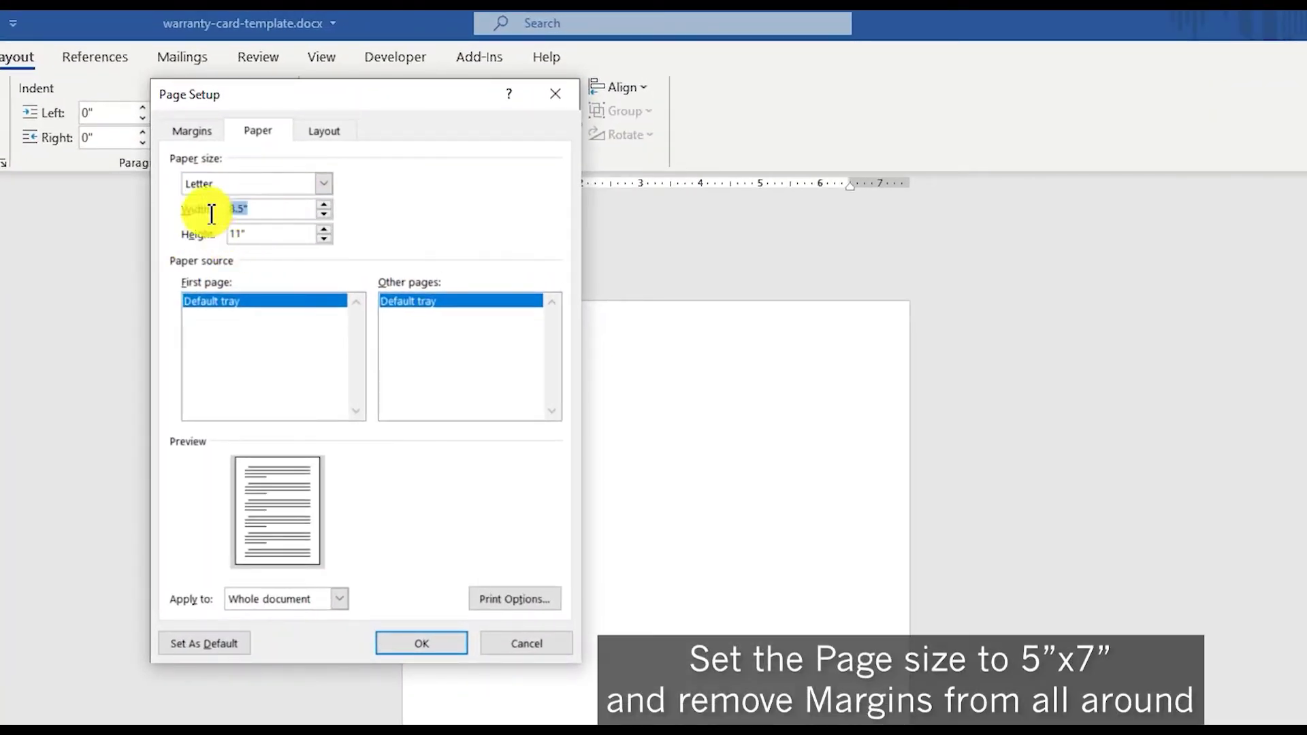
pyautogui.write('5')
pyautogui.moveTo(245, 234); pyautogui.dragTo(215, 239)
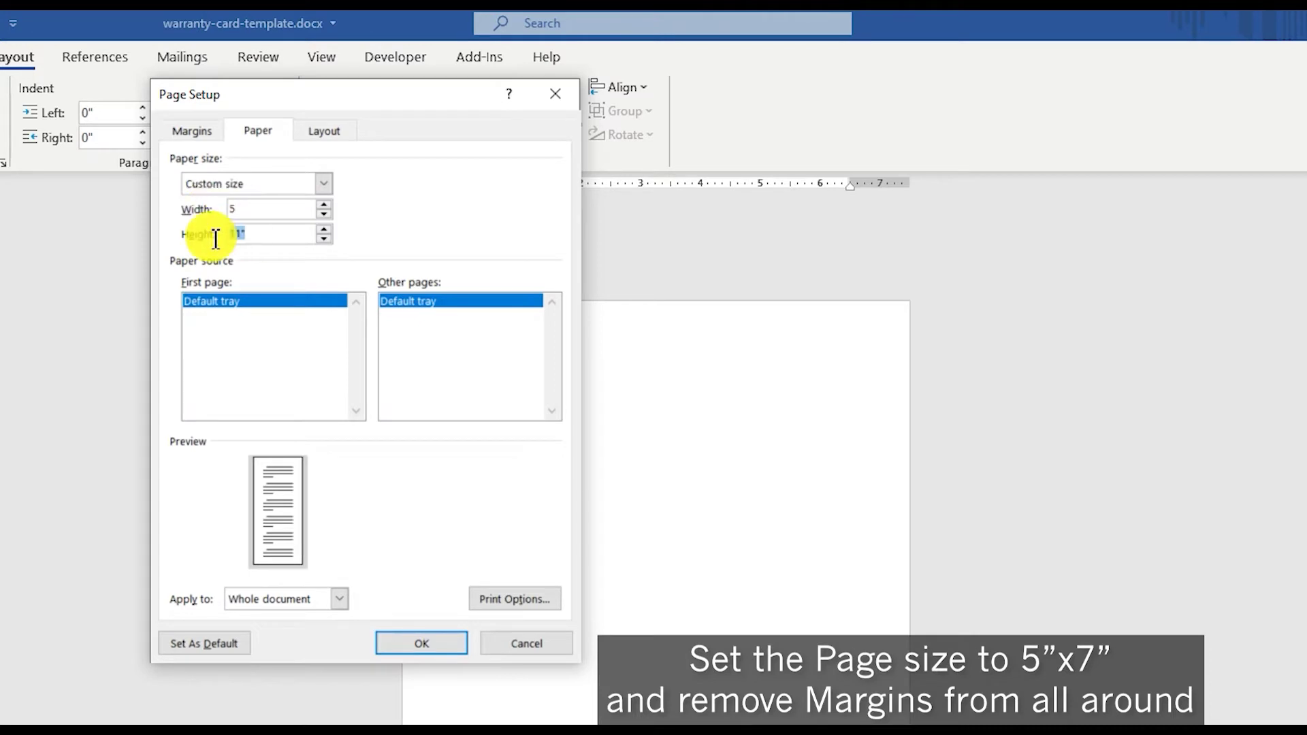
pyautogui.write('7')
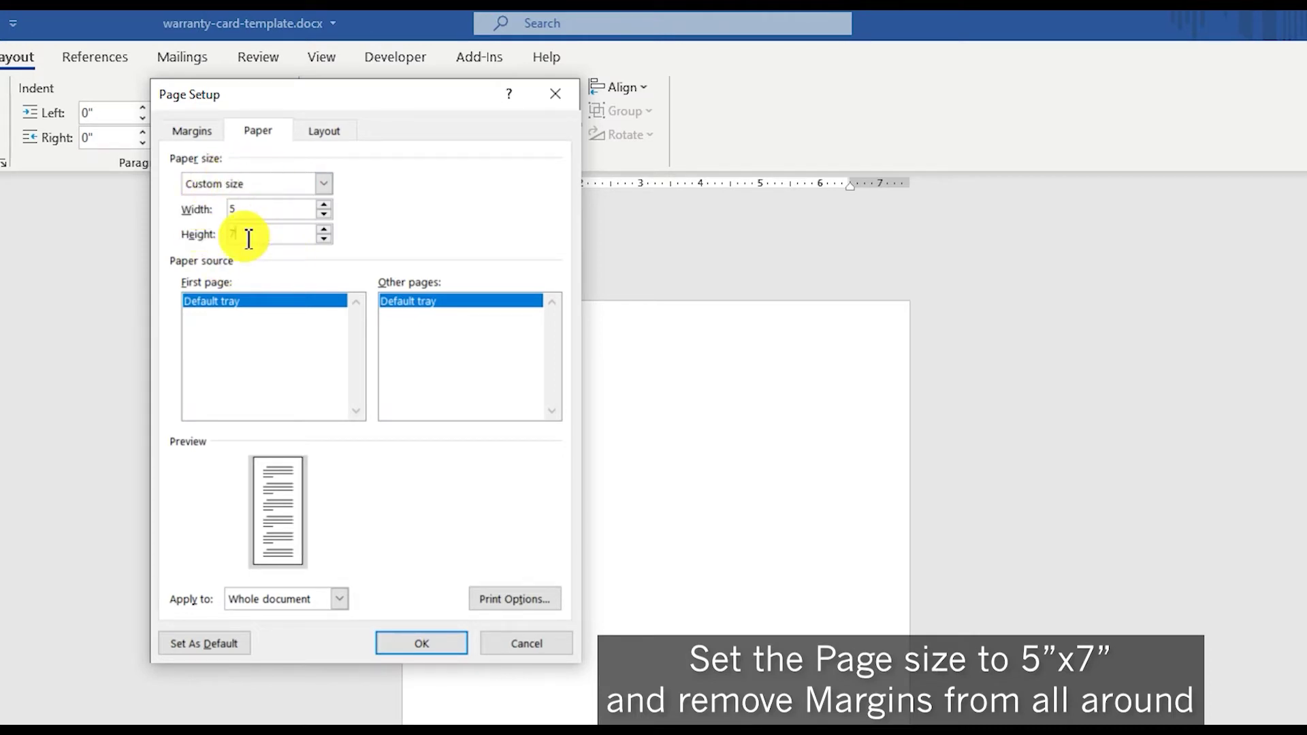
# Set the top, bottom and left margins to 0 and apply the page setup
pyautogui.click(196, 132)
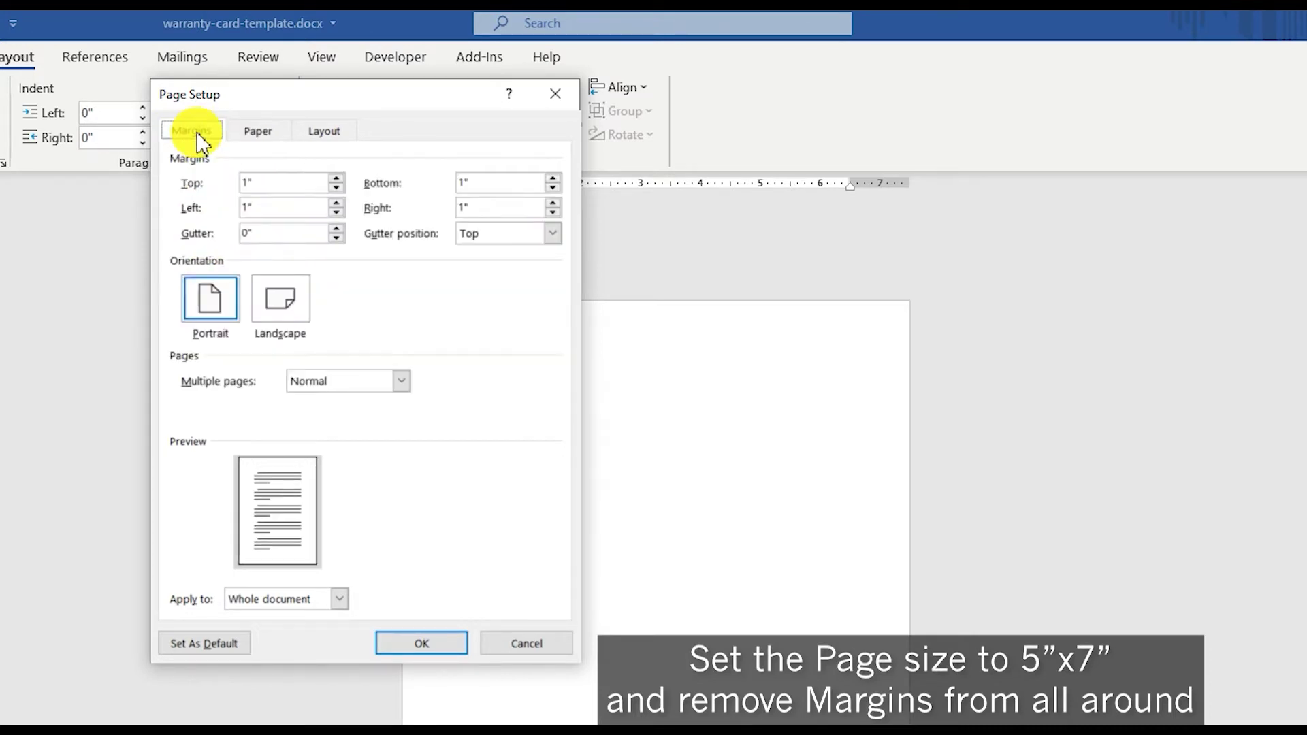
pyautogui.moveTo(269, 183); pyautogui.dragTo(215, 184)
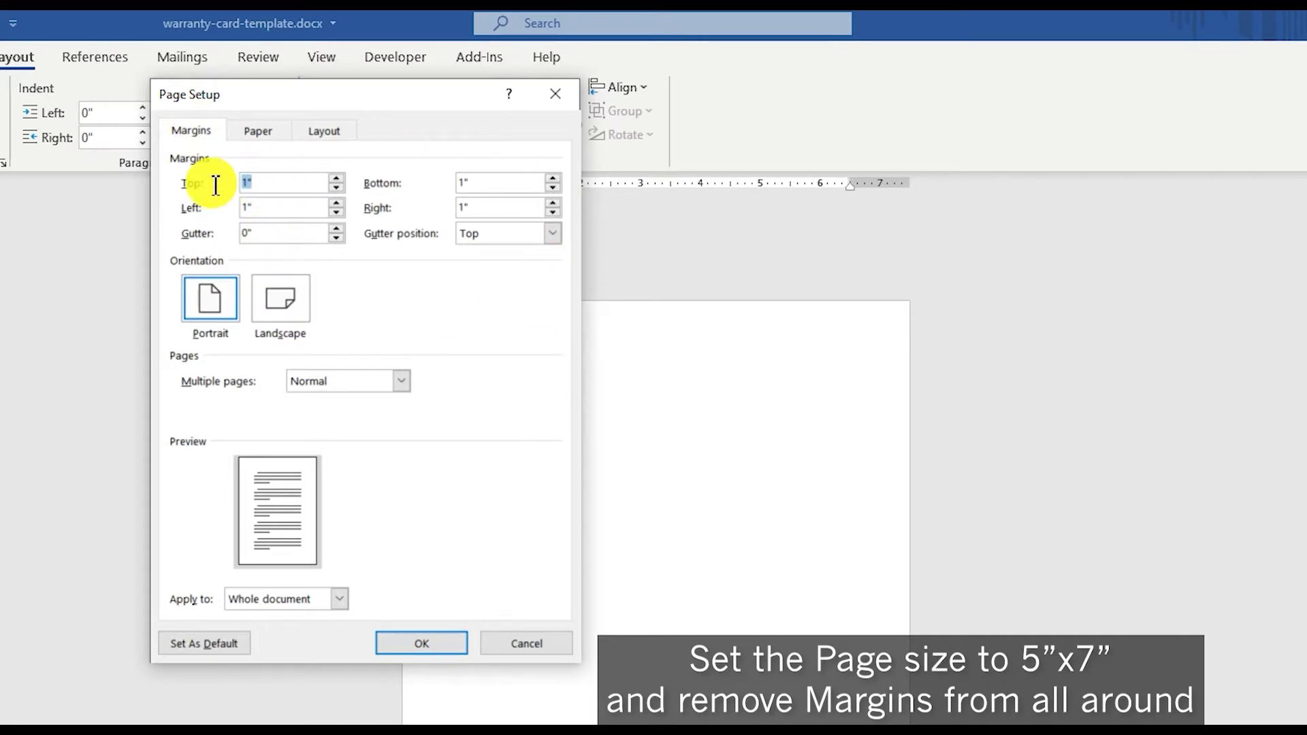
pyautogui.write('0')
pyautogui.moveTo(474, 184)
pyautogui.mouseDown()
pyautogui.moveTo(441, 194)
pyautogui.moveTo(476, 206)
pyautogui.mouseUp()
pyautogui.write('00')
pyautogui.moveTo(310, 209); pyautogui.dragTo(238, 220)
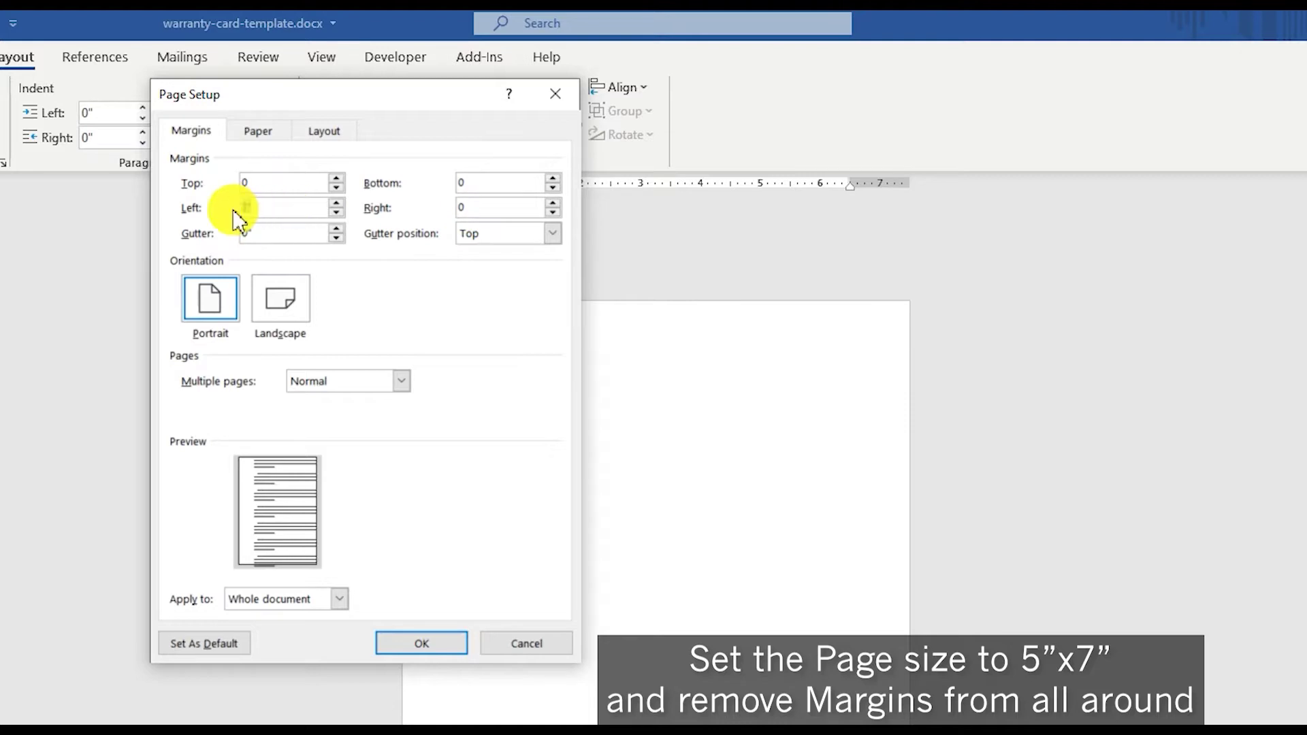
pyautogui.write('0')
pyautogui.click(421, 641)
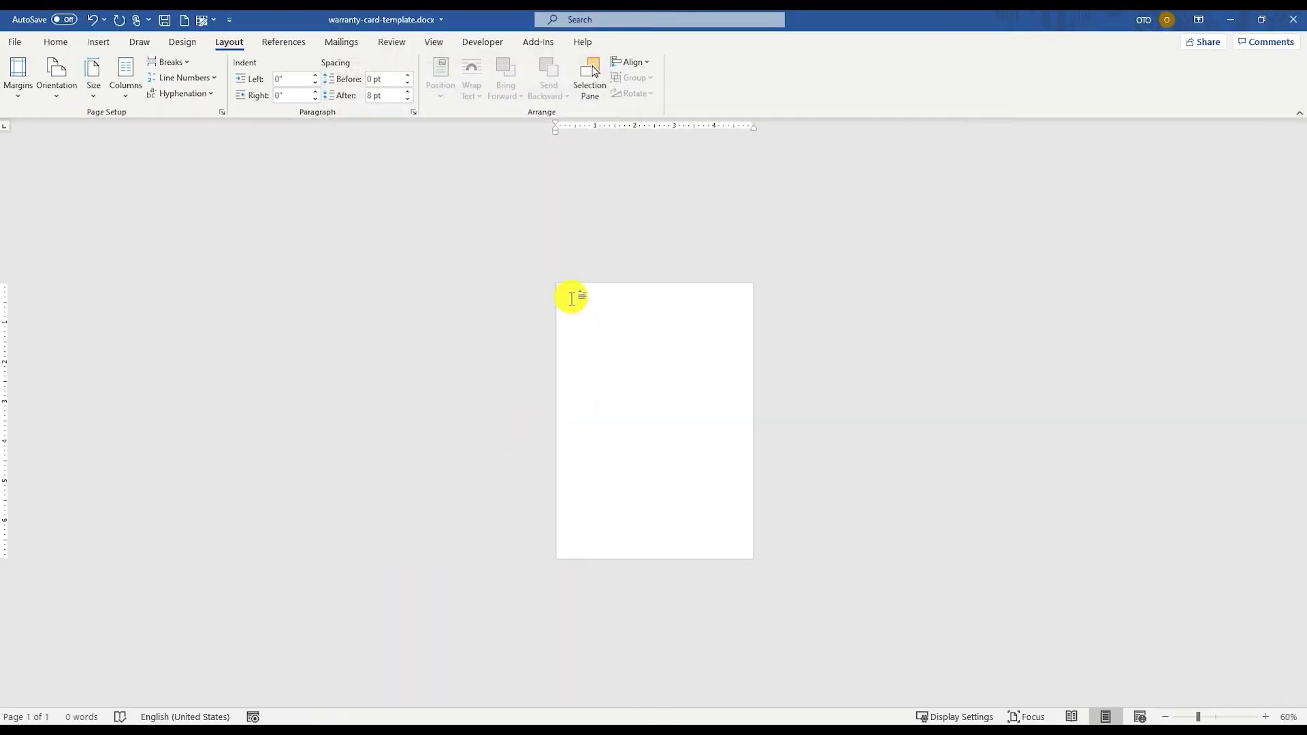
# Insert a page break for a blank second page, then return to the top of page 1
pyautogui.keyDown('ctrl'); pyautogui.scroll(3, 572, 299); pyautogui.keyUp('ctrl')
pyautogui.keyDown('ctrl'); pyautogui.scroll(1, 572, 298); pyautogui.keyUp('ctrl')
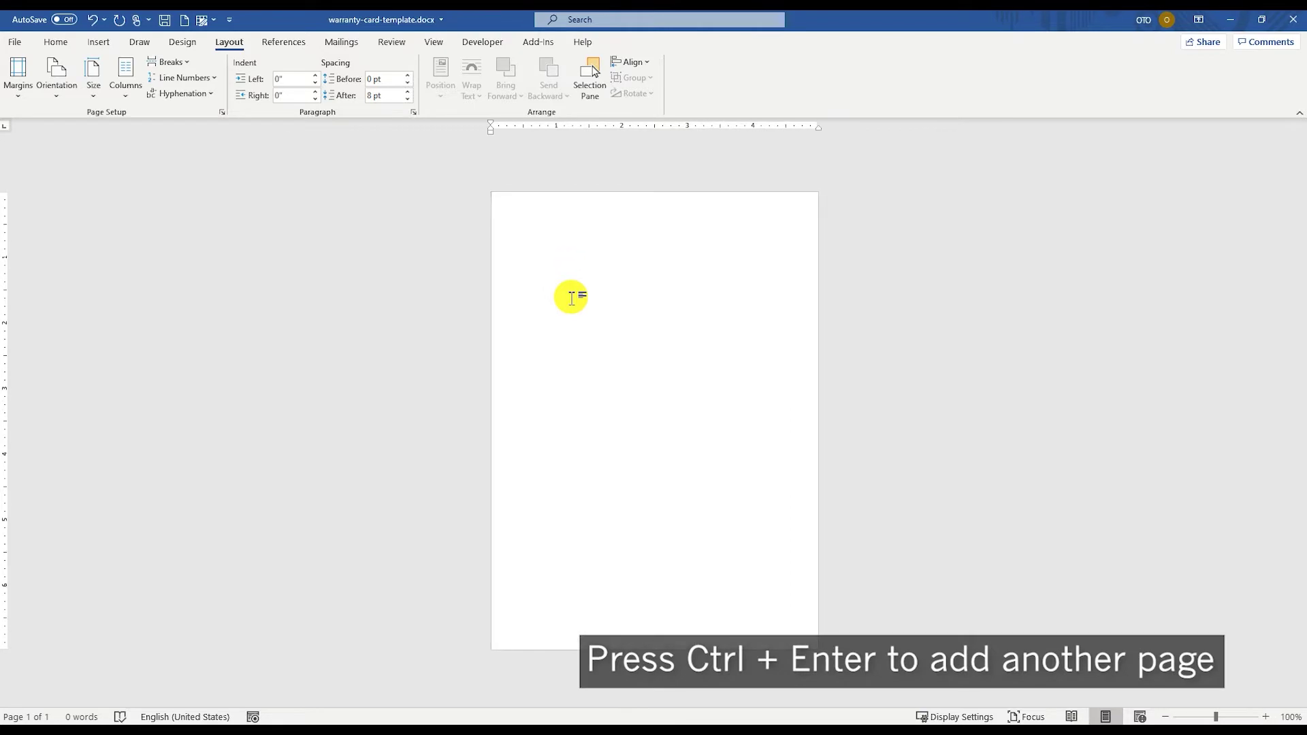
pyautogui.hotkey('ctrl', 'Return')
pyautogui.keyDown('ctrl'); pyautogui.scroll(1, 572, 298); pyautogui.keyUp('ctrl')
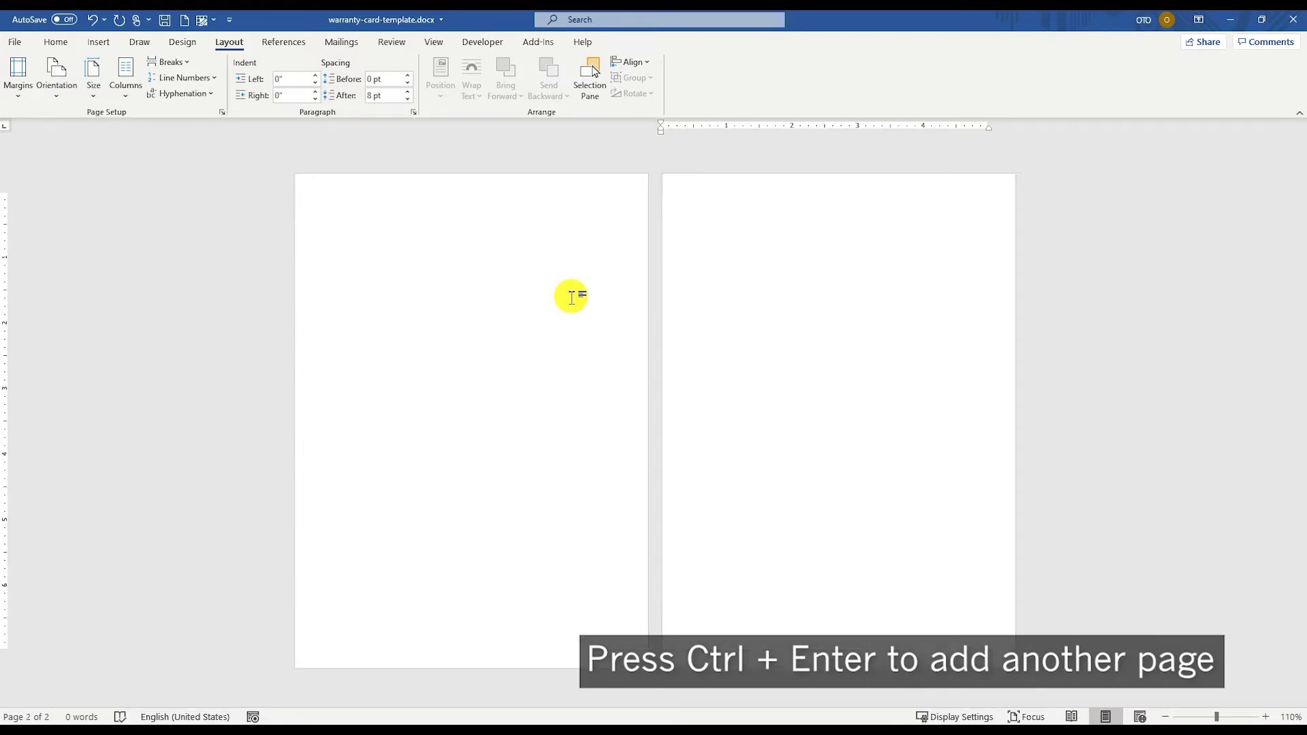
pyautogui.click(322, 204)
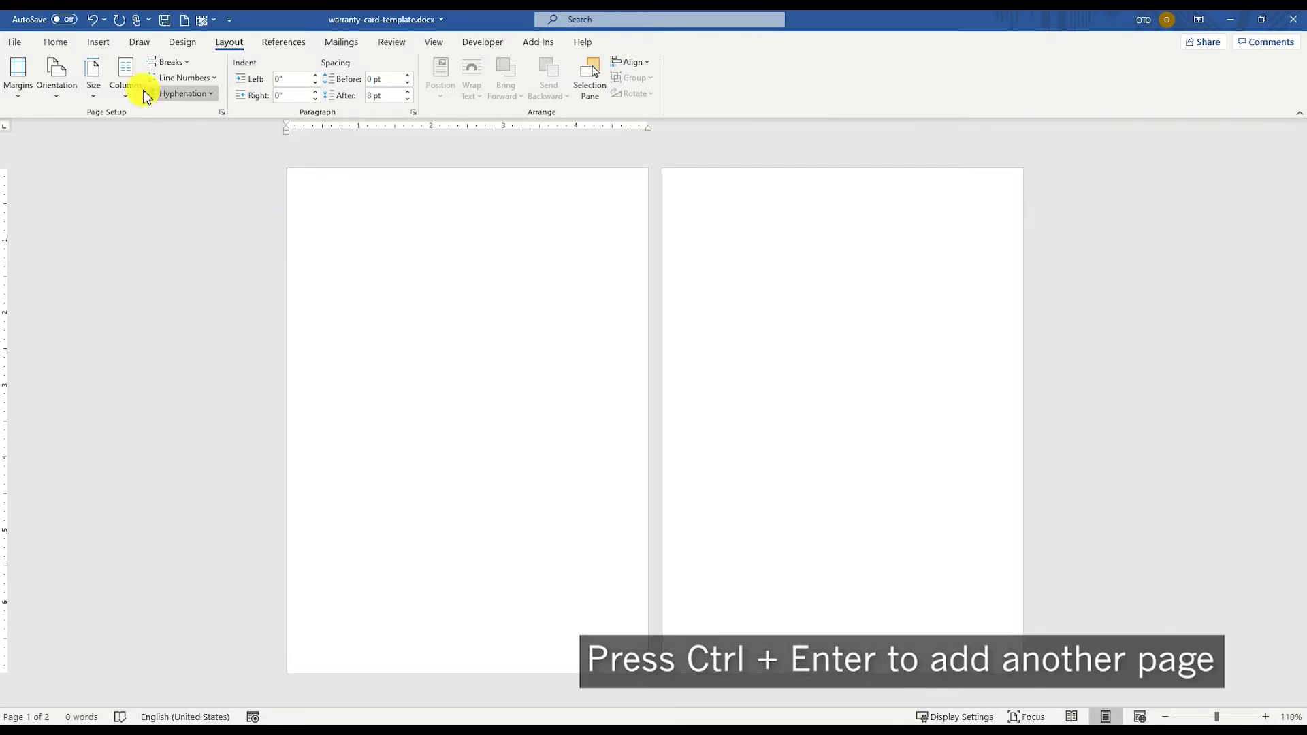
pyautogui.click(98, 42)
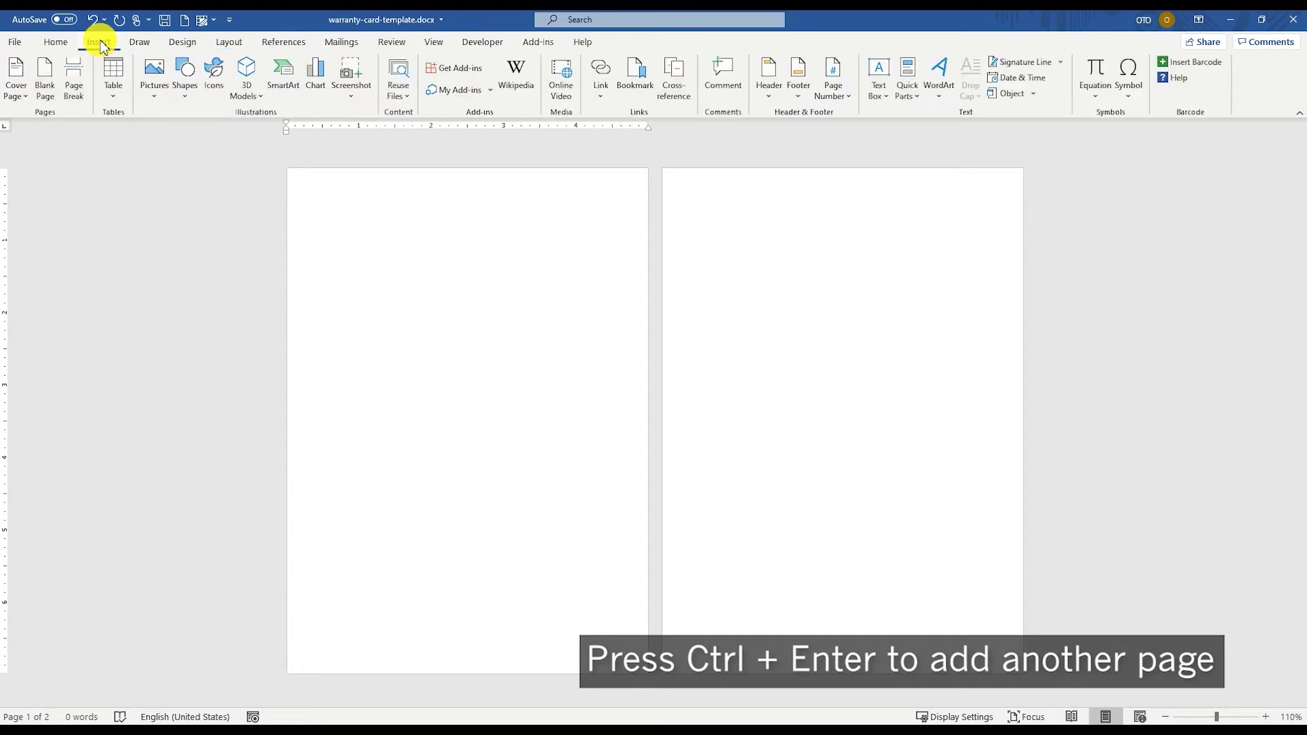
# Draw a thin freeform triangle running from the top of page 1 toward the bottom
pyautogui.click(182, 95)
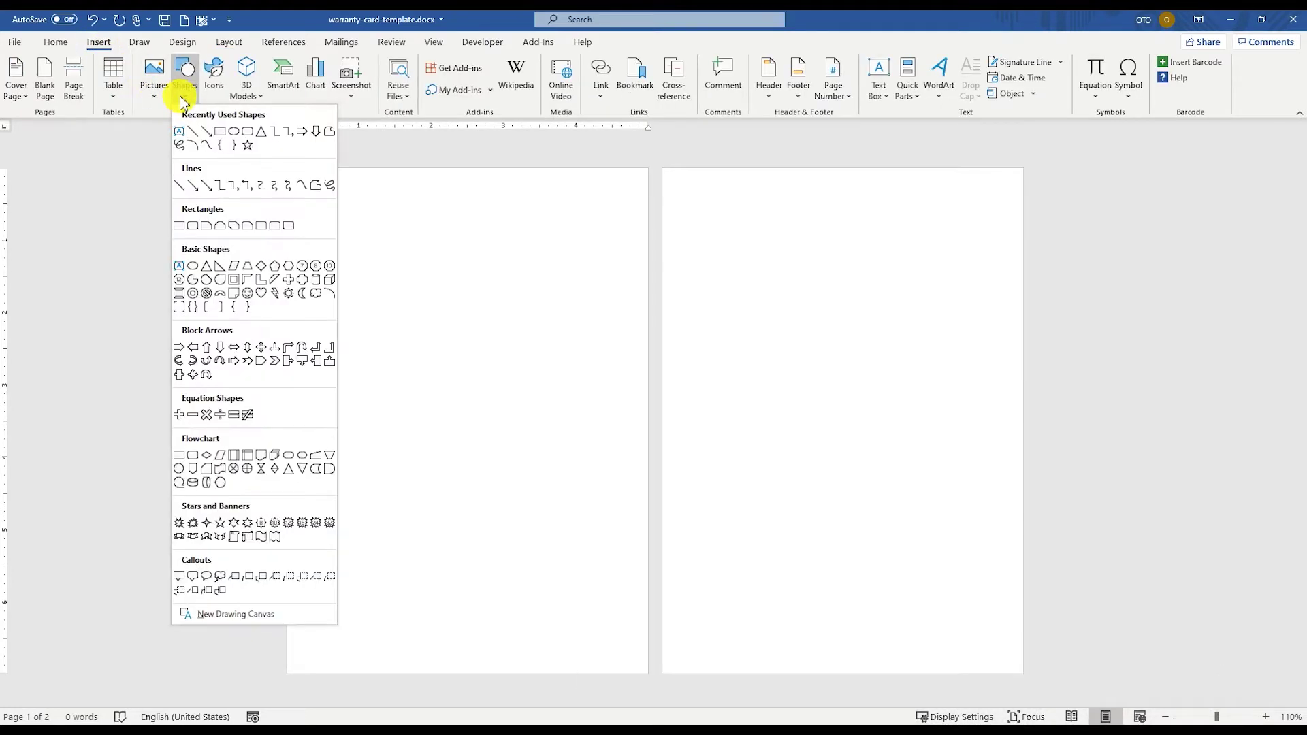
pyautogui.click(320, 193)
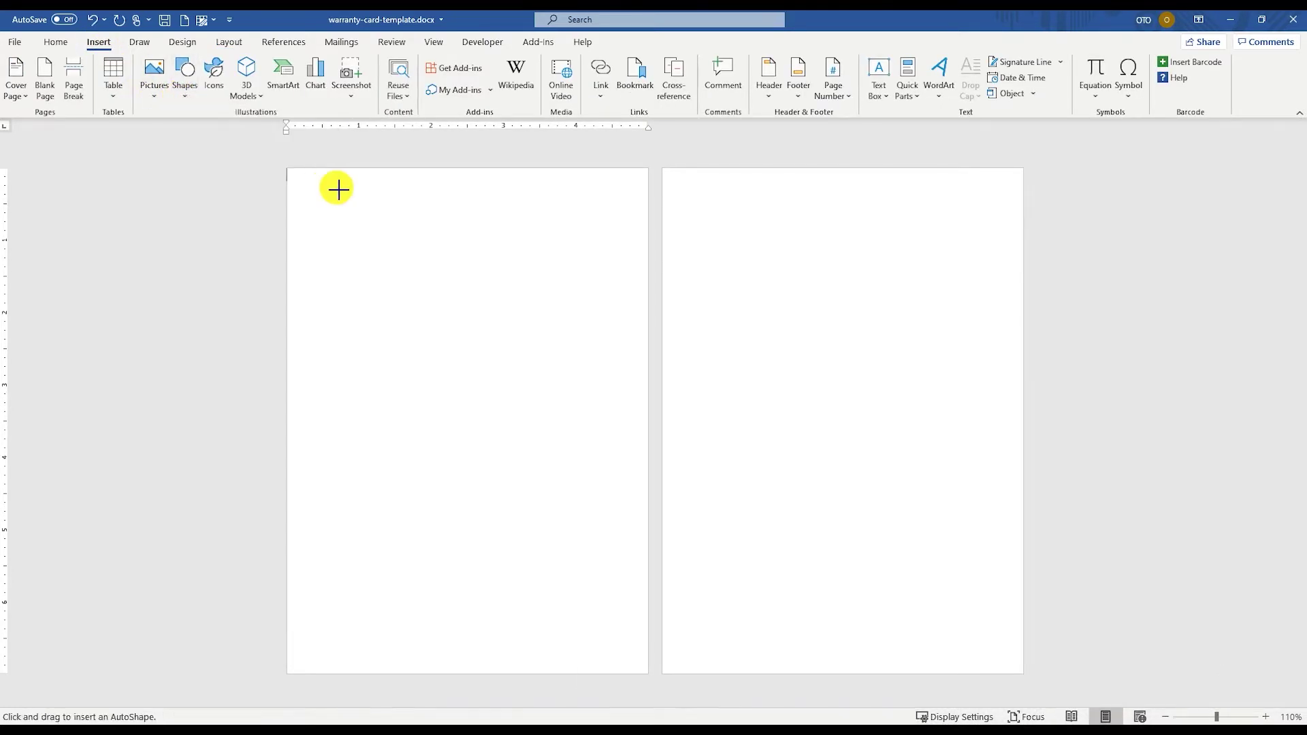
pyautogui.click(395, 171)
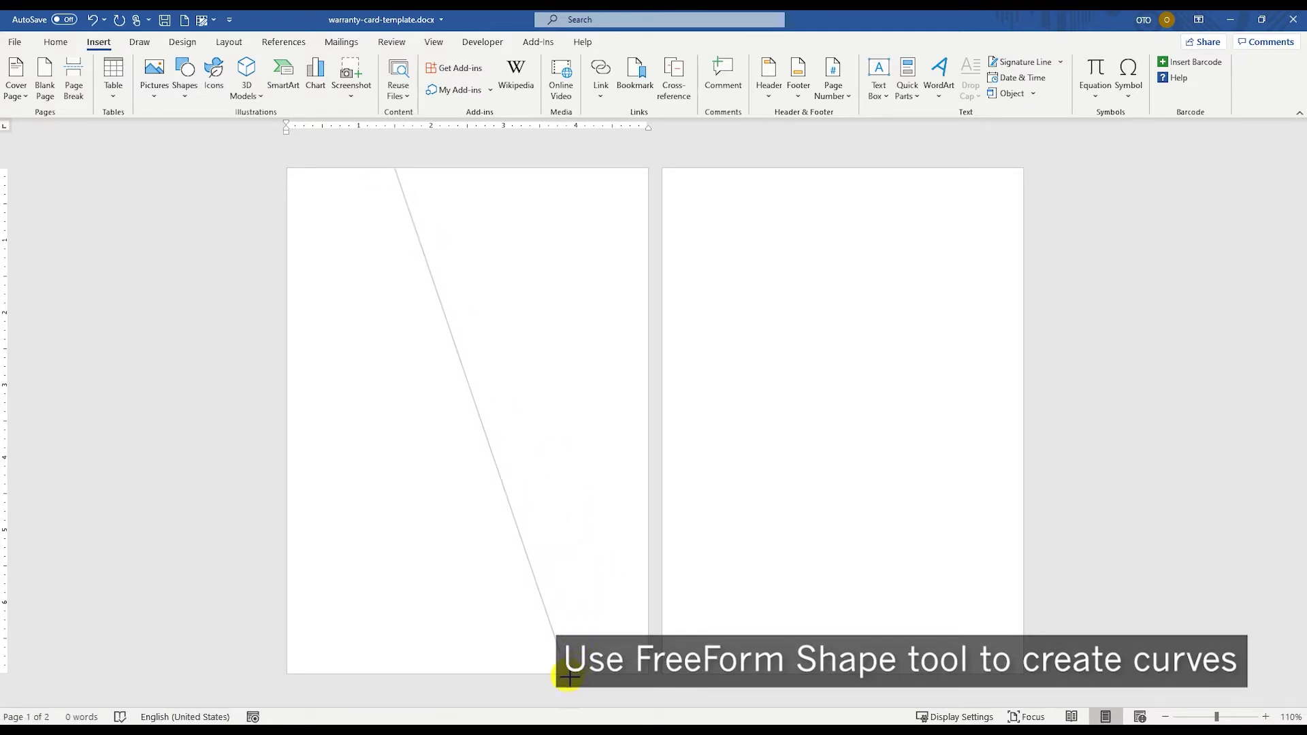
pyautogui.click(521, 674)
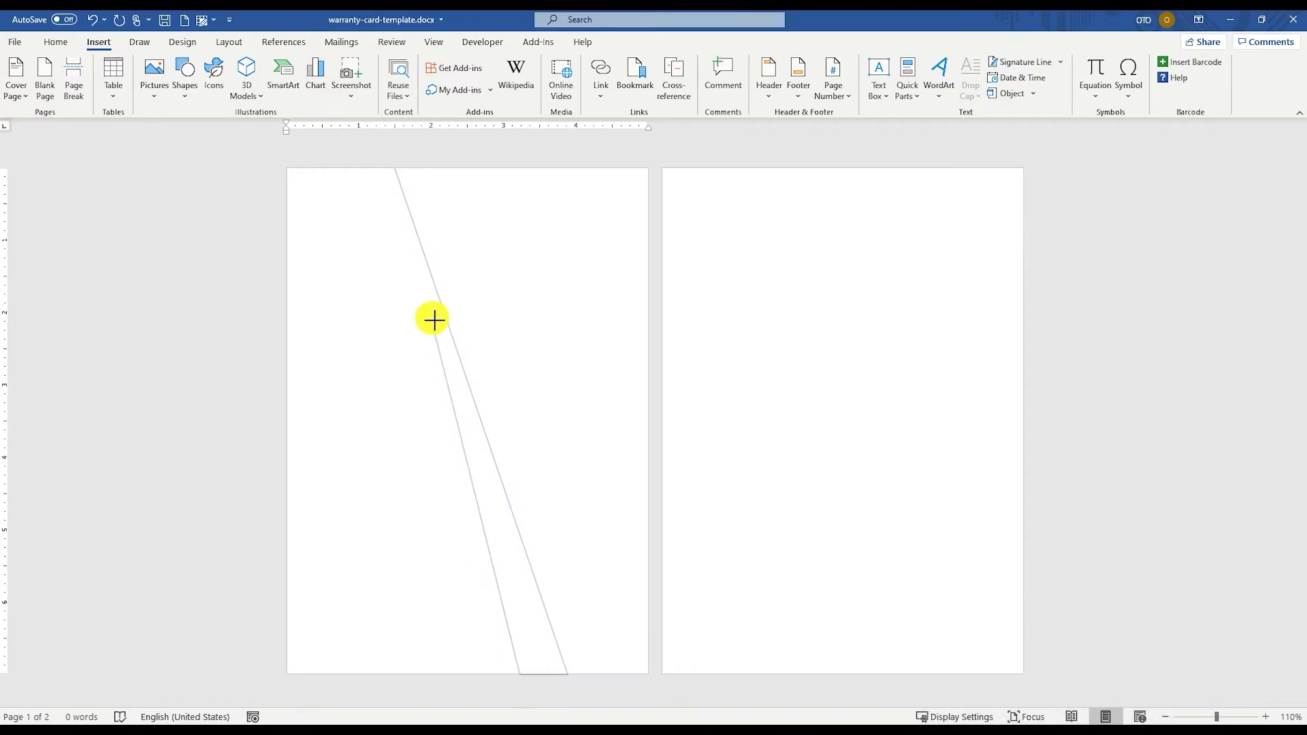
pyautogui.click(396, 173)
pyautogui.click(395, 168)
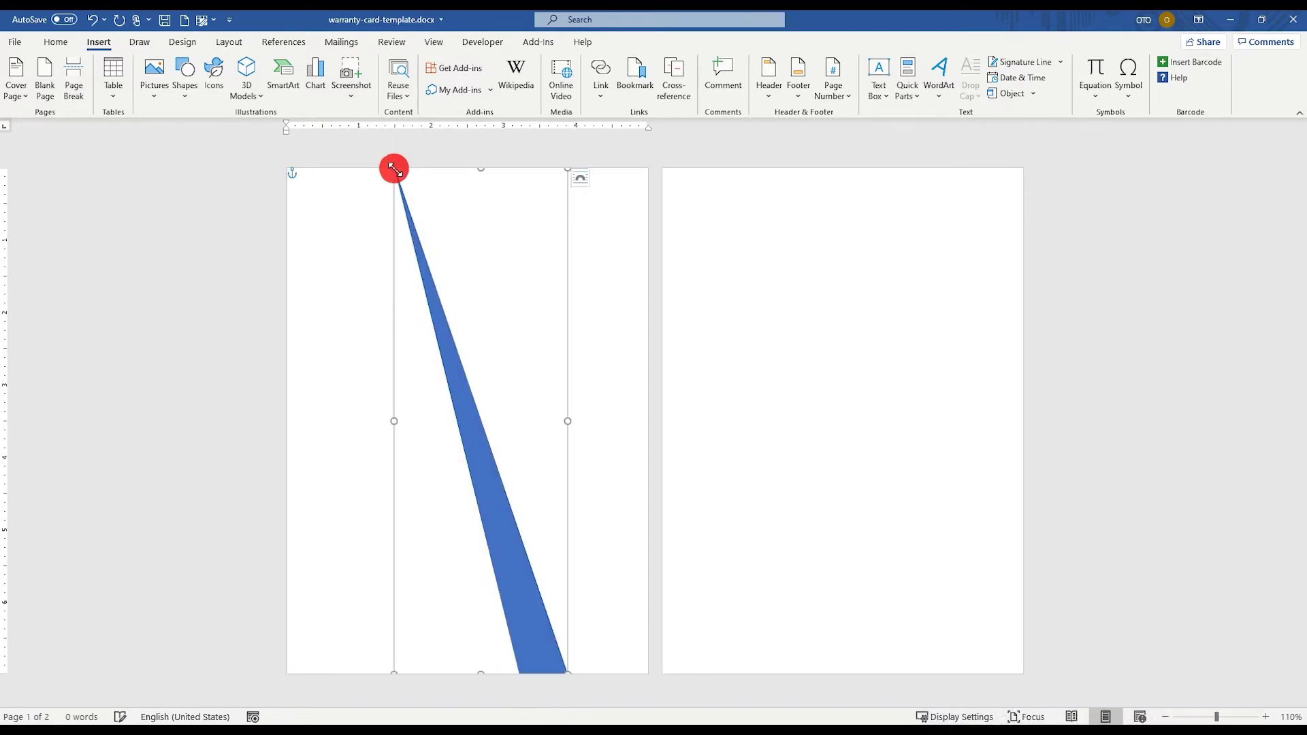
# Remove the outline from the blue freeform shape
pyautogui.rightClick(439, 313)
pyautogui.click(516, 275)
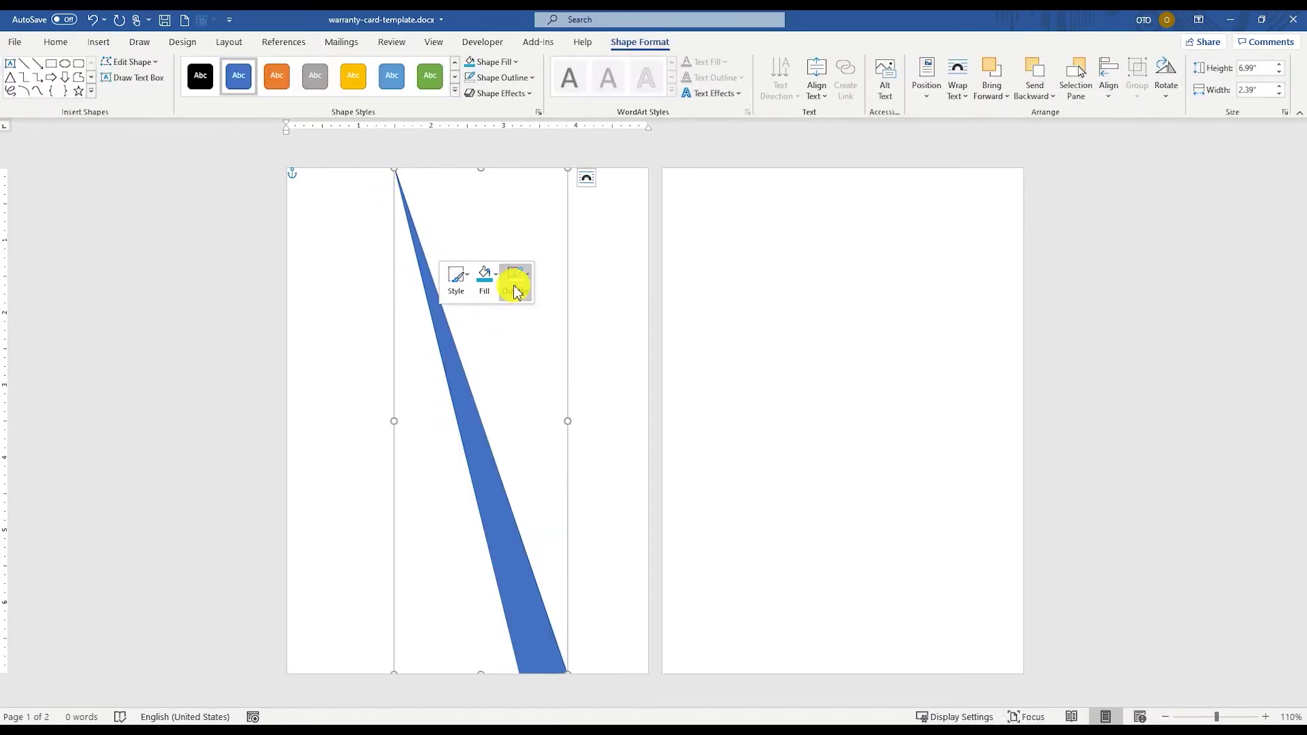
pyautogui.click(548, 484)
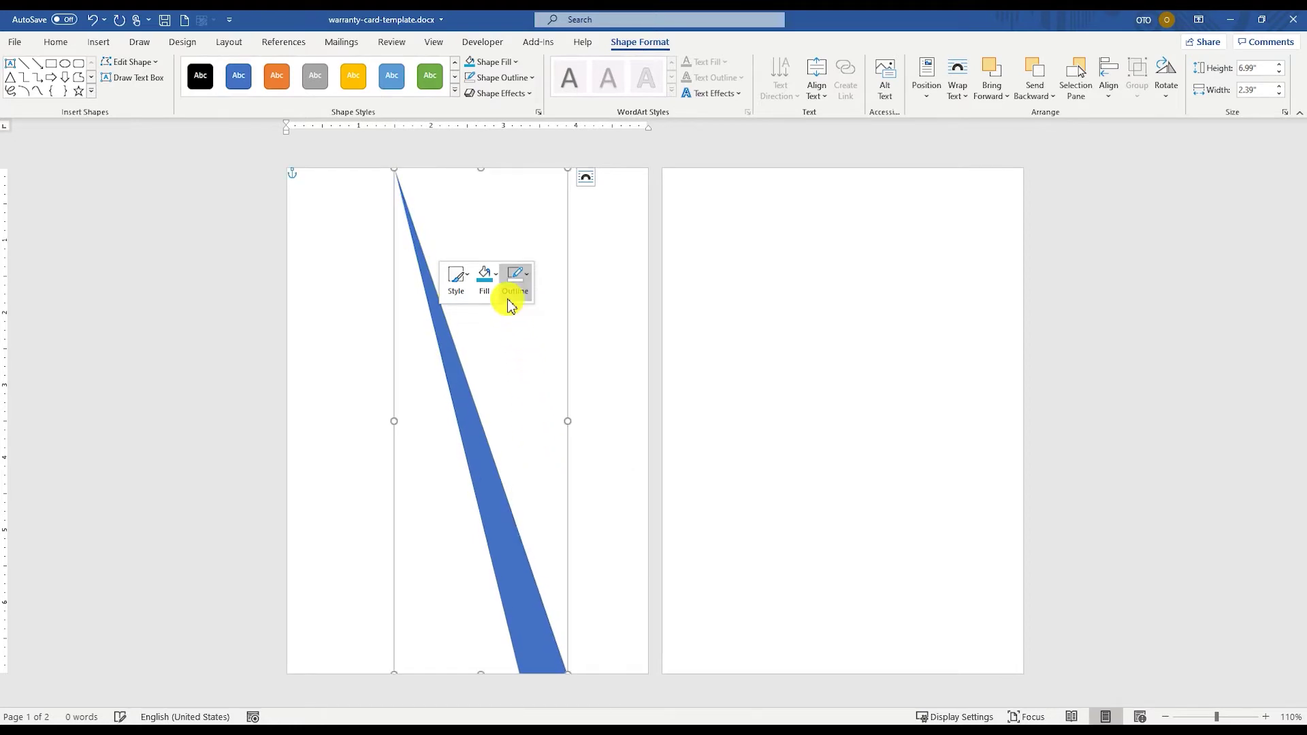
pyautogui.rightClick(459, 371)
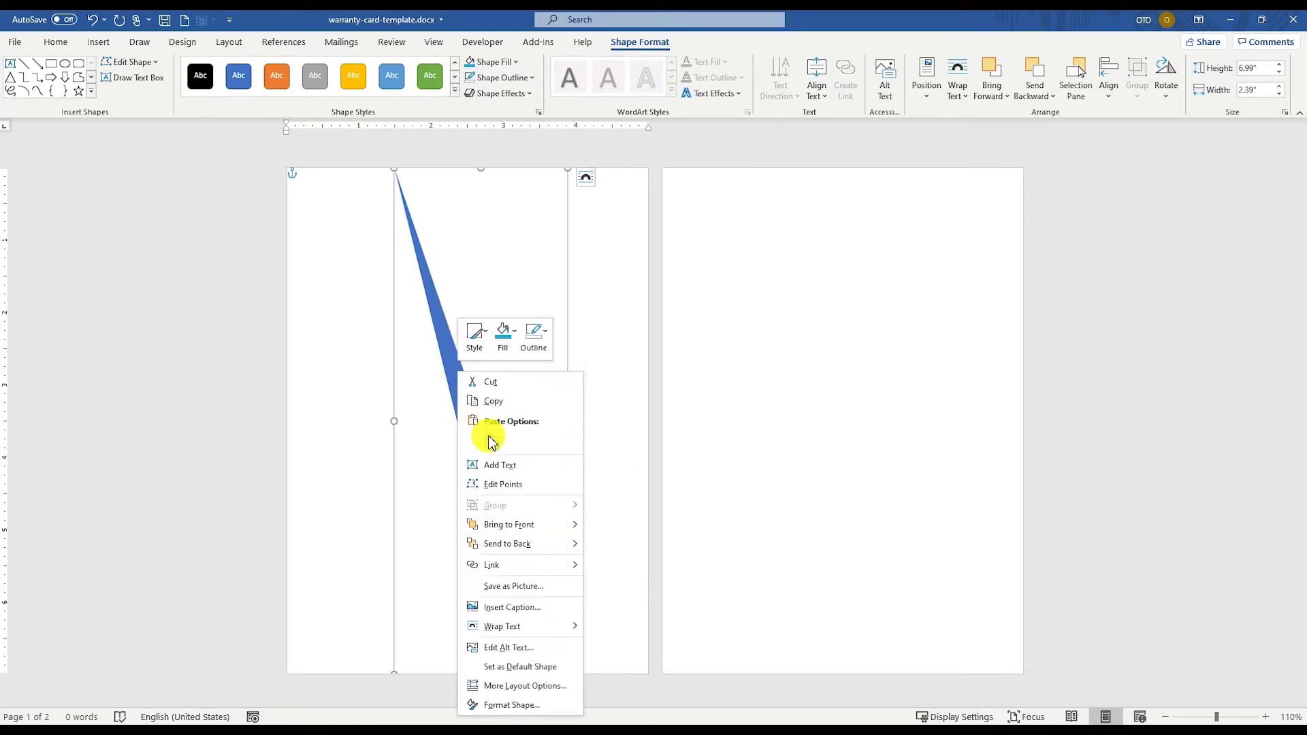
pyautogui.click(493, 485)
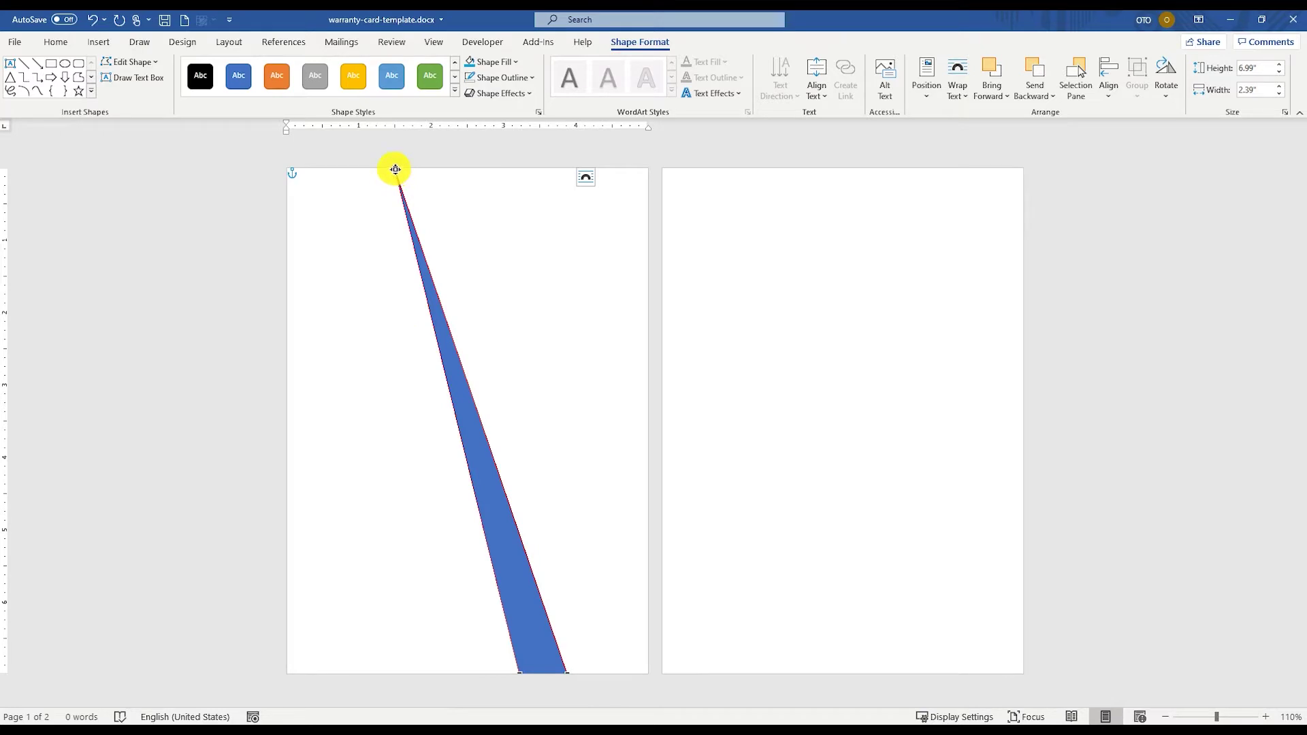
# Drag the sliver's vertices and handles to bow its edges into an S-shaped curve
pyautogui.moveTo(396, 169)
pyautogui.mouseDown()
pyautogui.moveTo(438, 336)
pyautogui.moveTo(323, 396)
pyautogui.moveTo(240, 408)
pyautogui.moveTo(307, 393)
pyautogui.mouseUp()
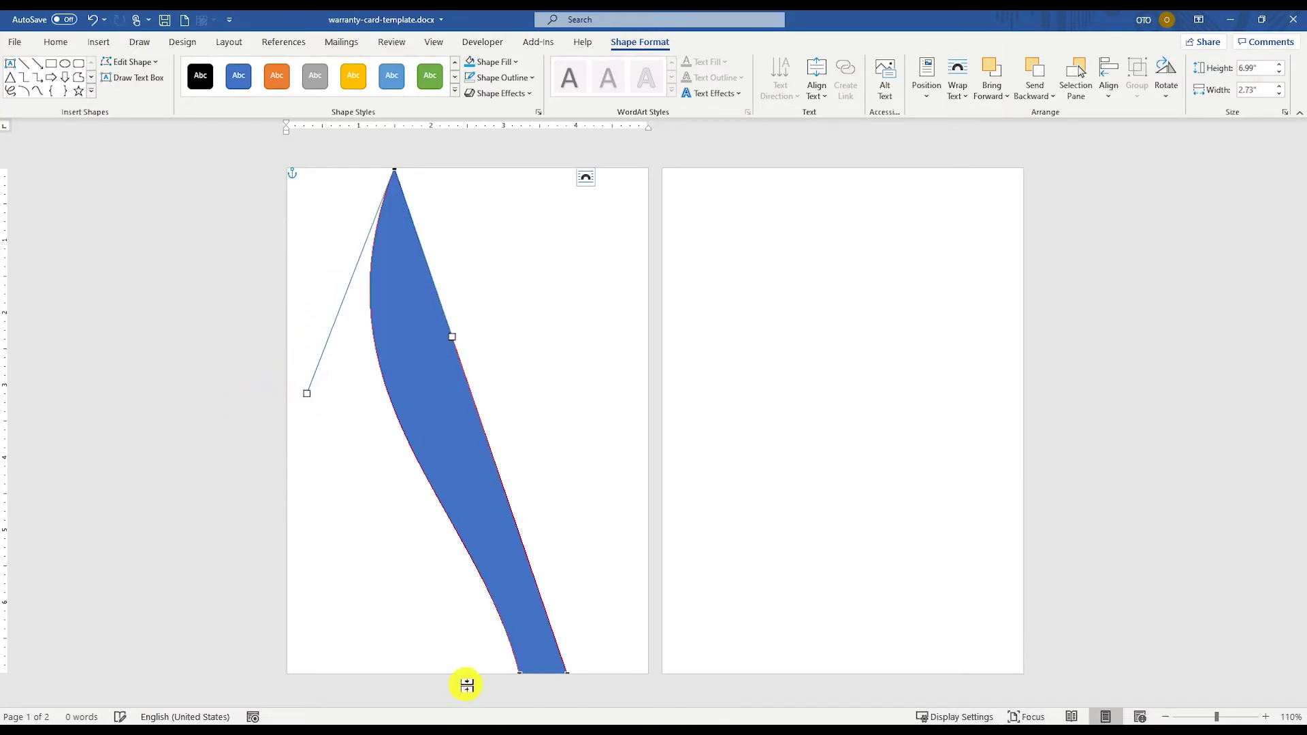
pyautogui.moveTo(521, 674)
pyautogui.mouseDown()
pyautogui.moveTo(415, 543)
pyautogui.moveTo(401, 561)
pyautogui.moveTo(375, 462)
pyautogui.mouseUp()
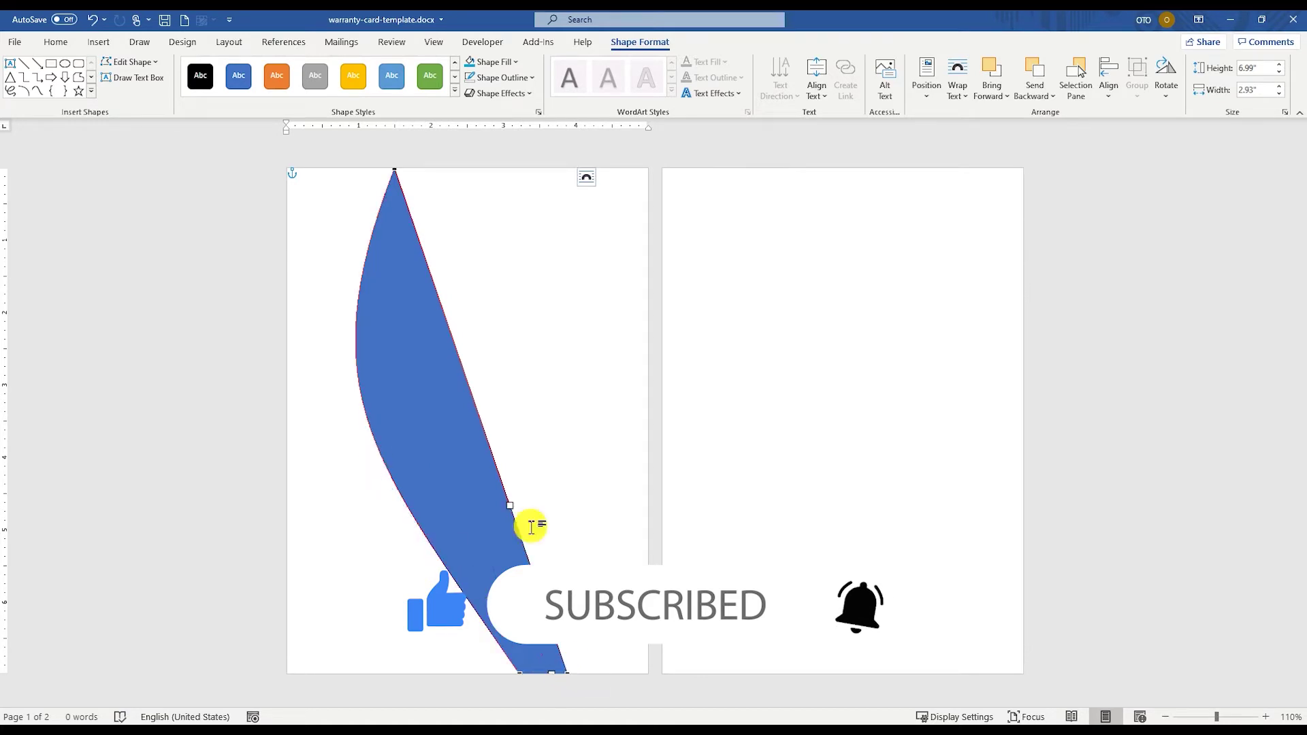
pyautogui.moveTo(510, 504)
pyautogui.mouseDown()
pyautogui.moveTo(447, 523)
pyautogui.moveTo(324, 409)
pyautogui.mouseUp()
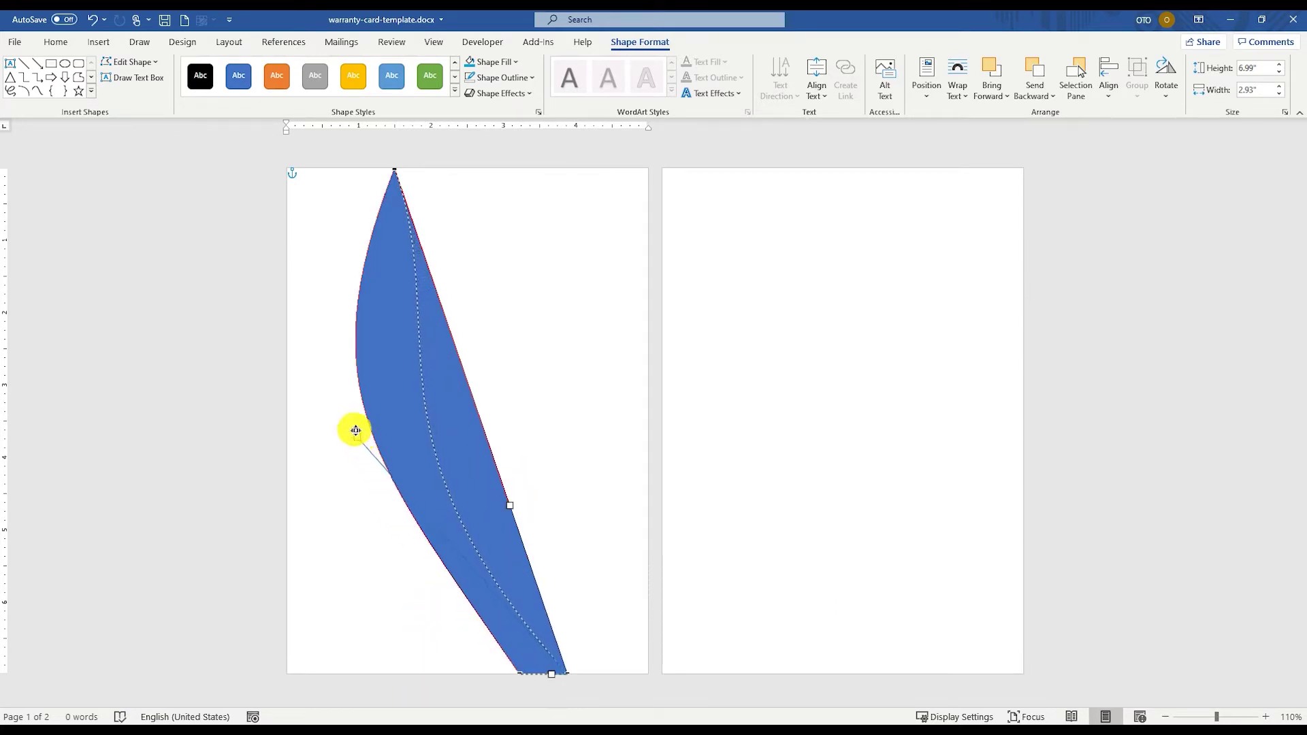
pyautogui.moveTo(323, 409); pyautogui.dragTo(292, 400)
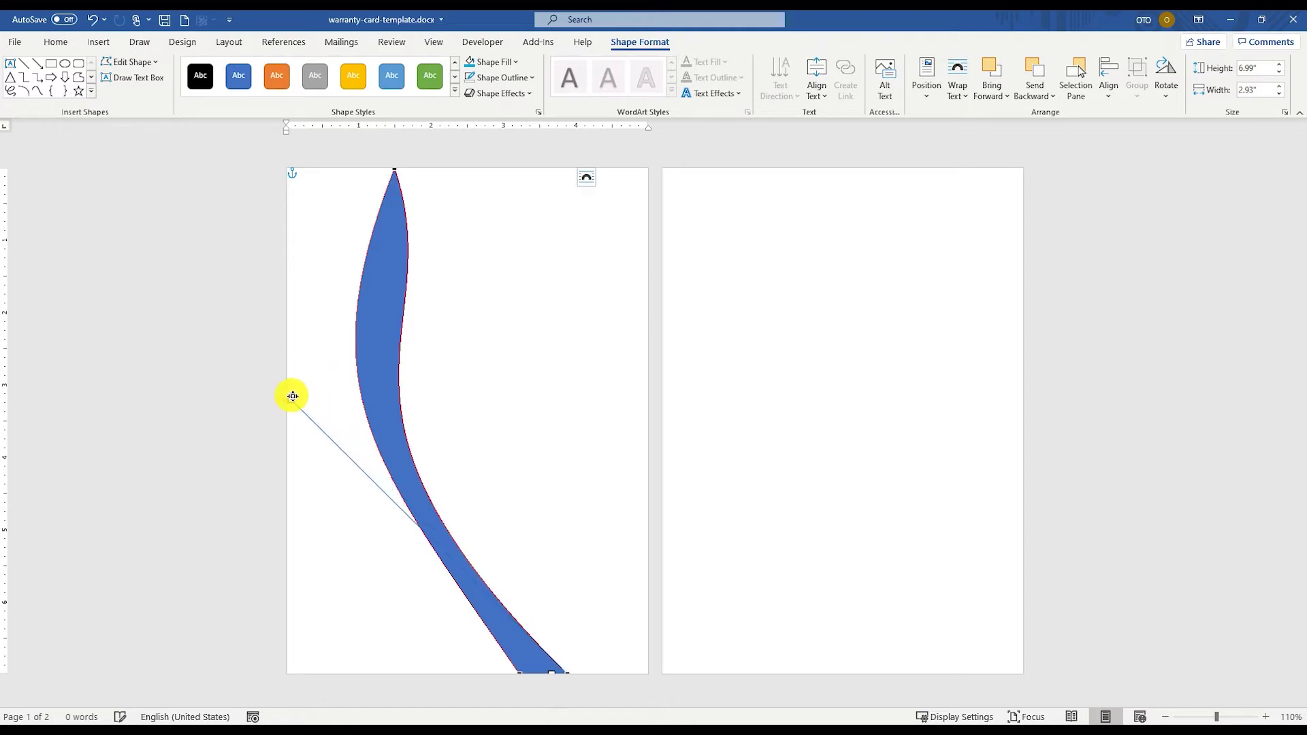
pyautogui.click(394, 169)
pyautogui.moveTo(454, 334); pyautogui.dragTo(372, 276)
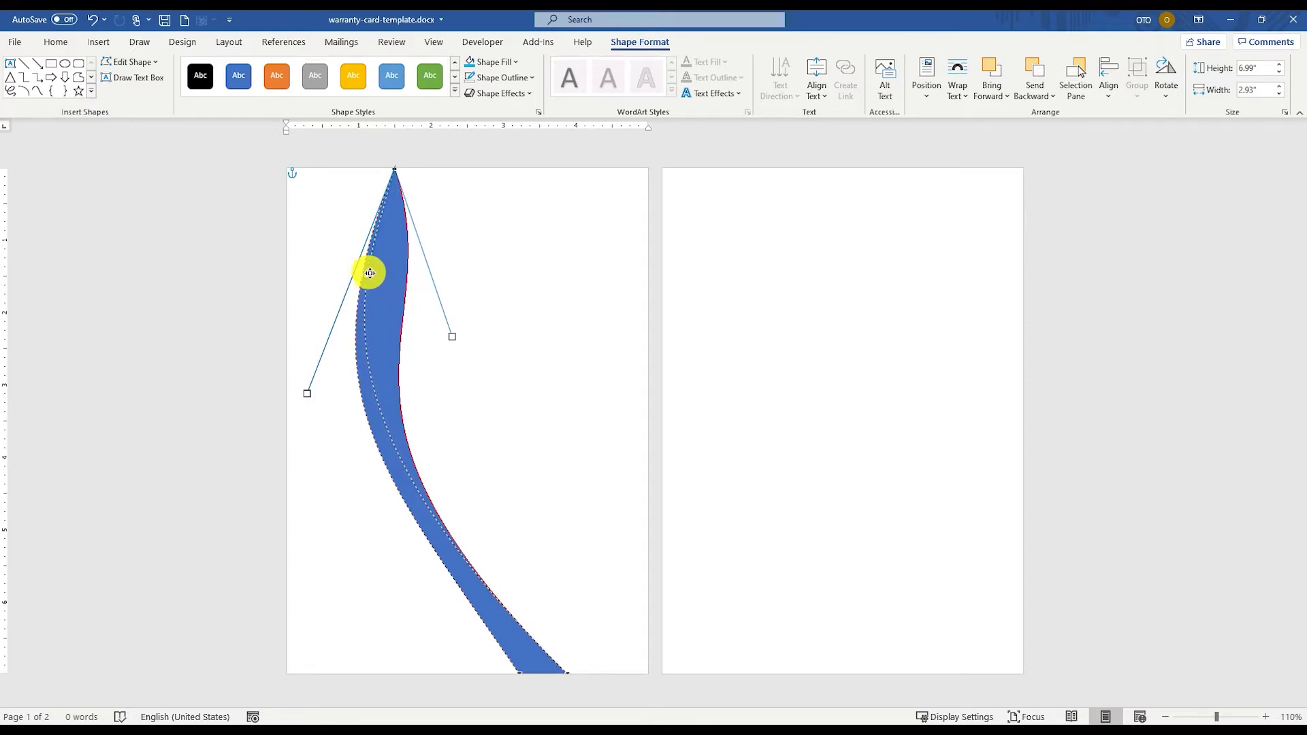
pyautogui.moveTo(370, 273); pyautogui.dragTo(368, 274)
# Refine the top and bottom points so the swoosh tapers smoothly, 6.99" by 2.81"
pyautogui.moveTo(395, 169); pyautogui.dragTo(399, 169)
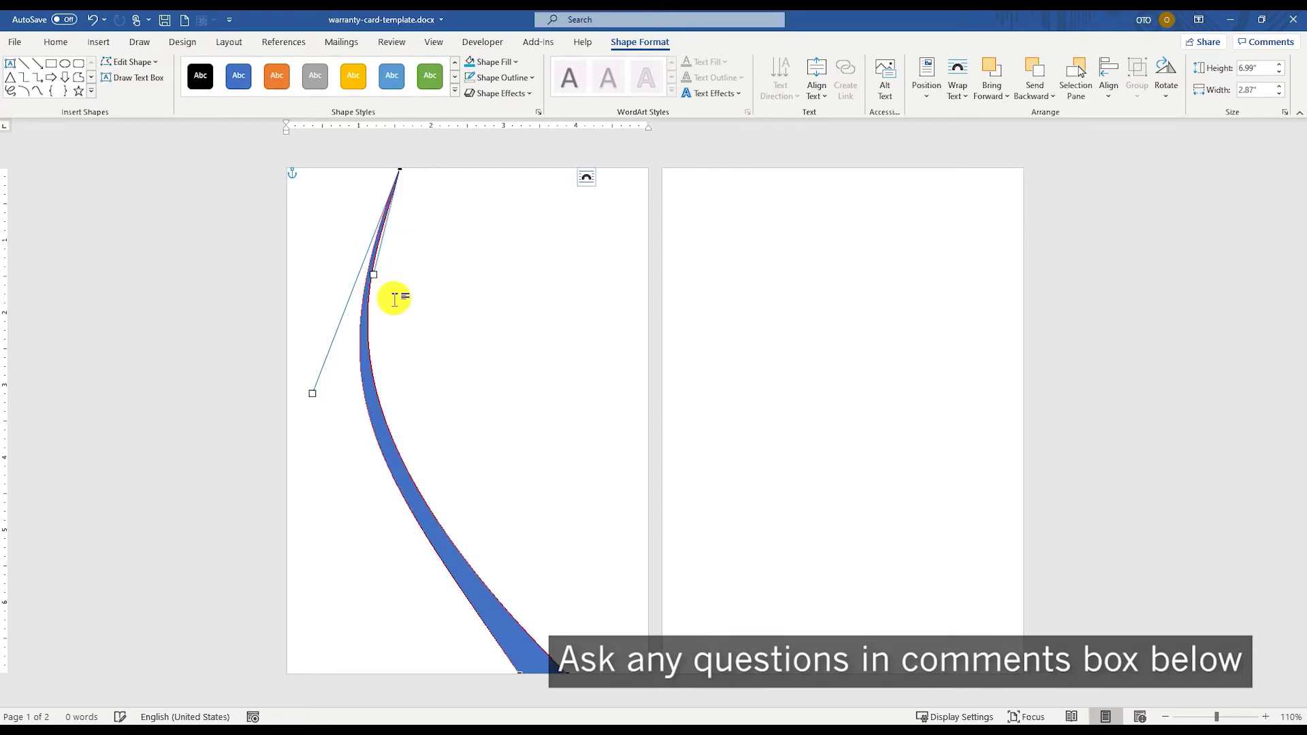
pyautogui.moveTo(313, 395); pyautogui.dragTo(320, 398)
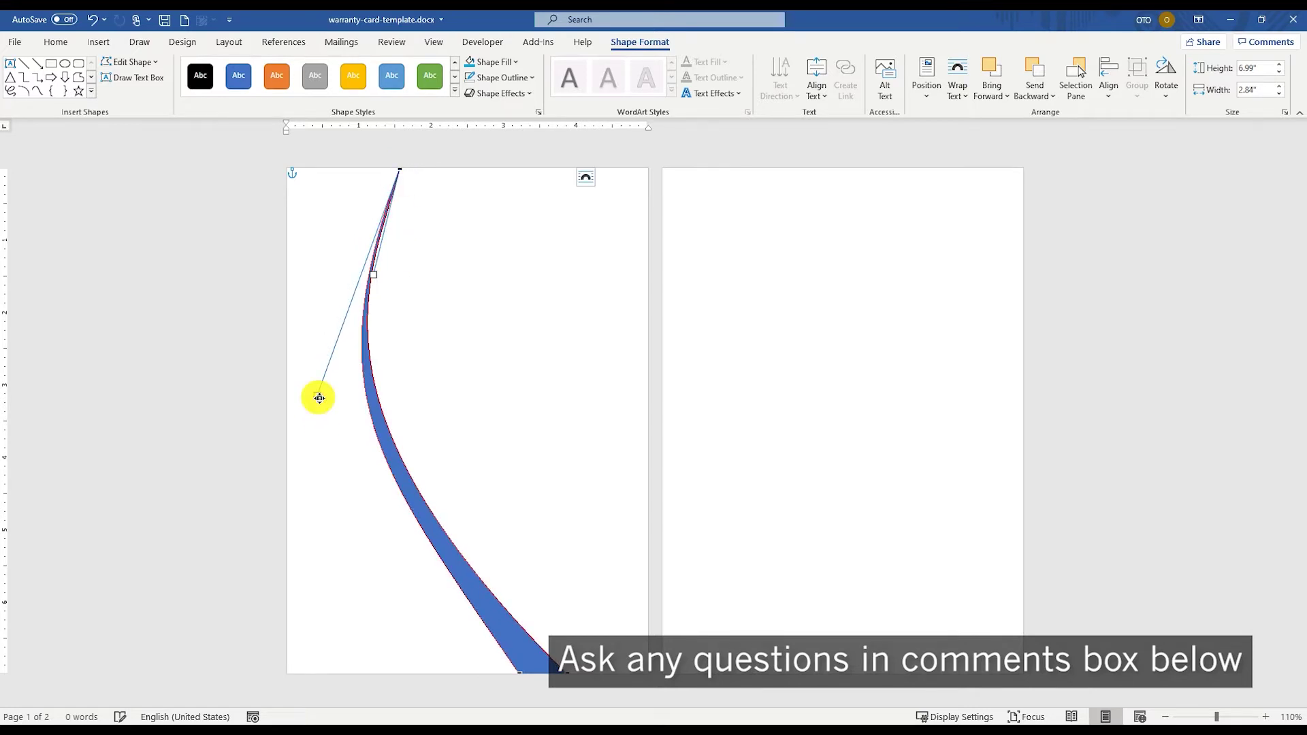
pyautogui.moveTo(520, 671)
pyautogui.mouseDown()
pyautogui.moveTo(382, 498)
pyautogui.moveTo(385, 525)
pyautogui.mouseUp()
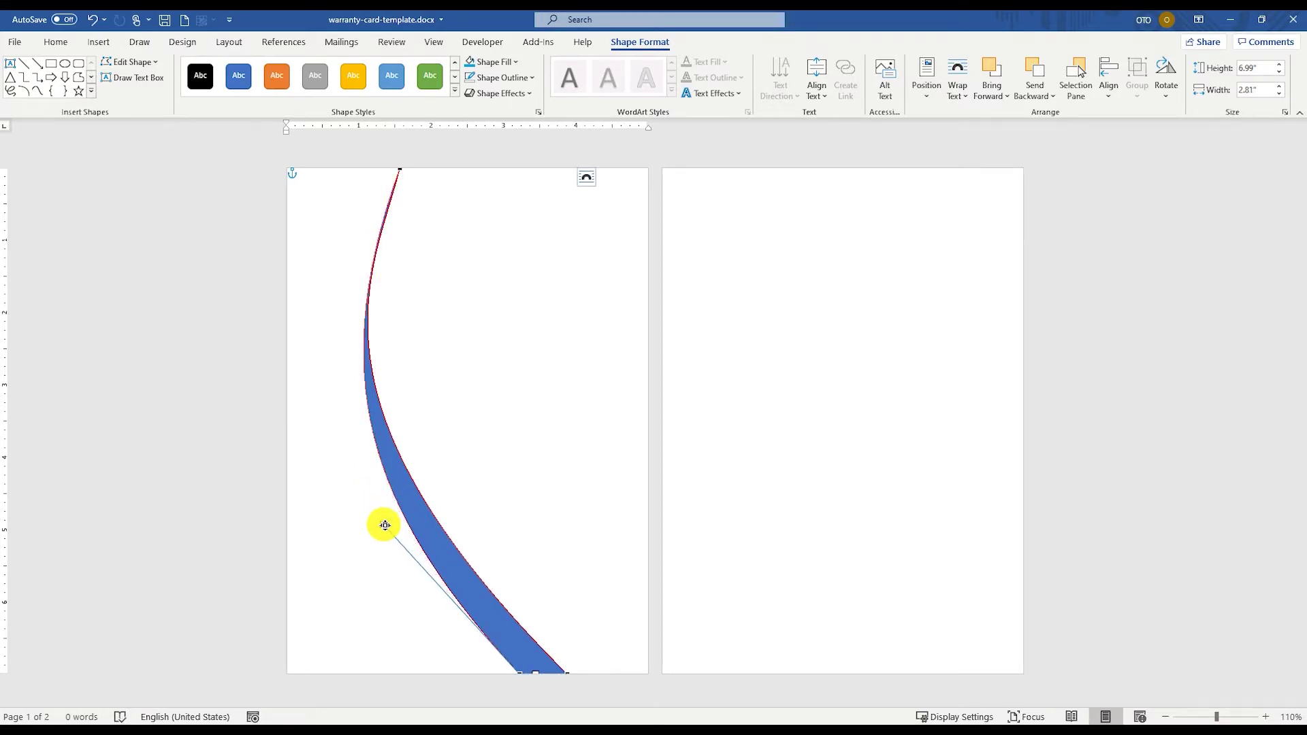
pyautogui.click(402, 169)
pyautogui.moveTo(376, 280); pyautogui.dragTo(378, 291)
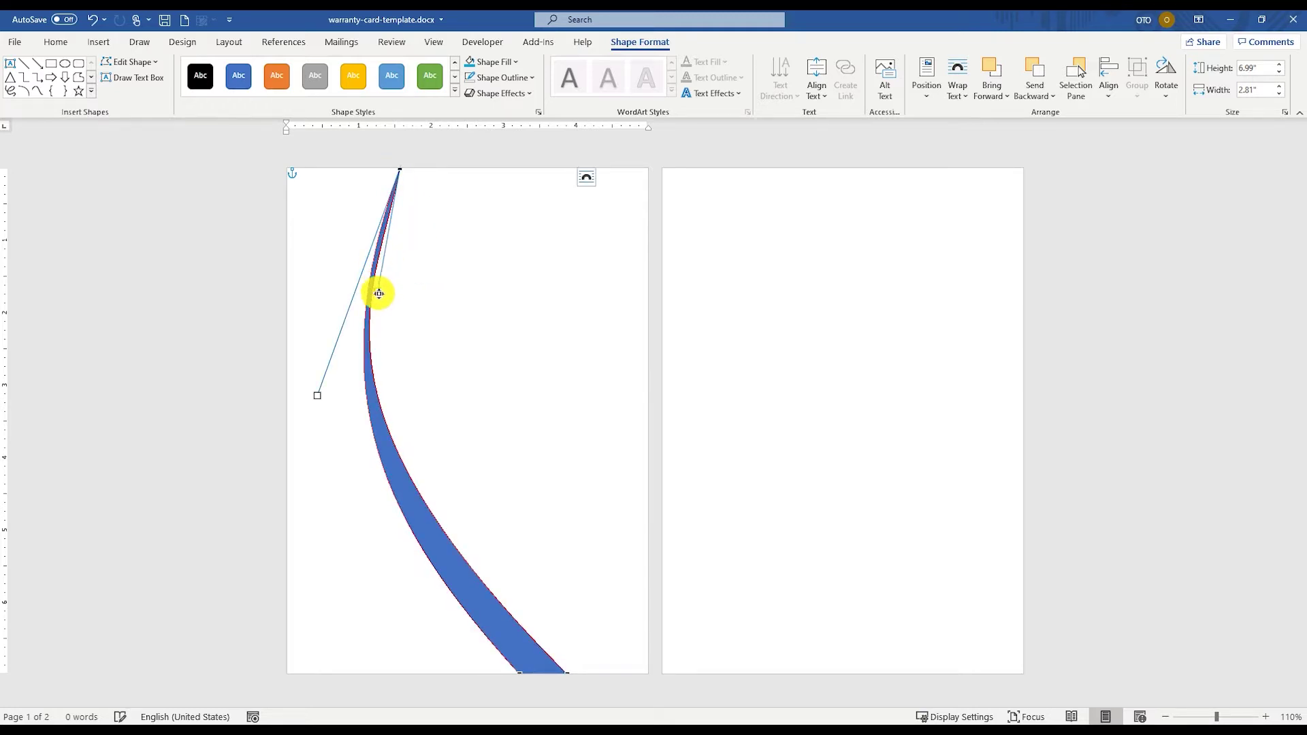
pyautogui.click(569, 673)
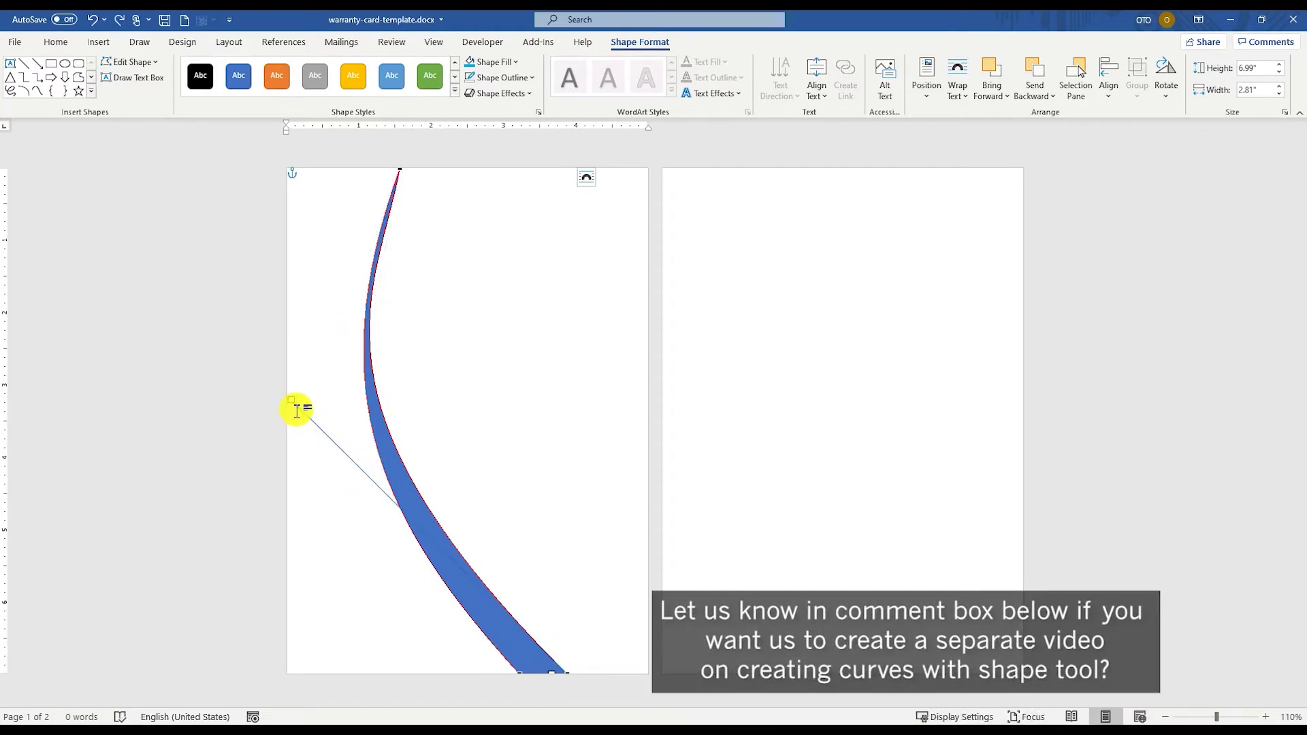
pyautogui.moveTo(294, 401); pyautogui.dragTo(303, 438)
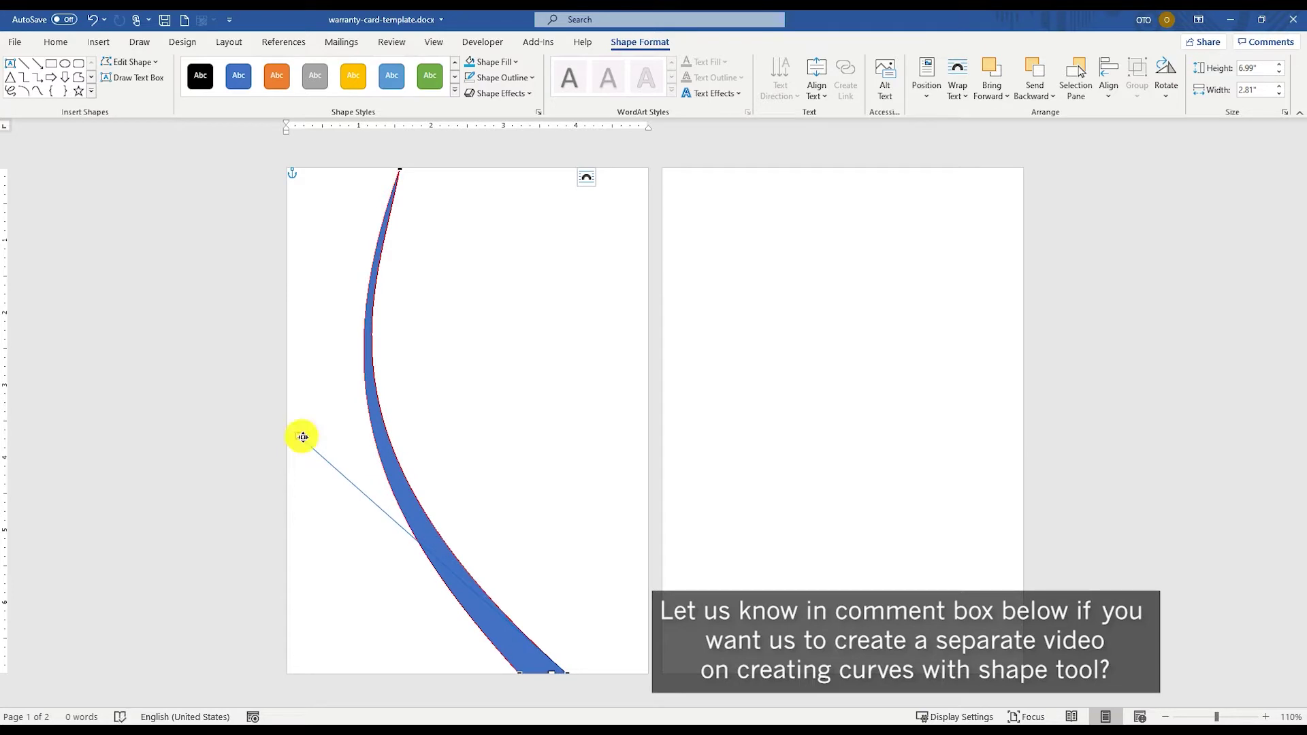
pyautogui.moveTo(303, 437); pyautogui.dragTo(303, 432)
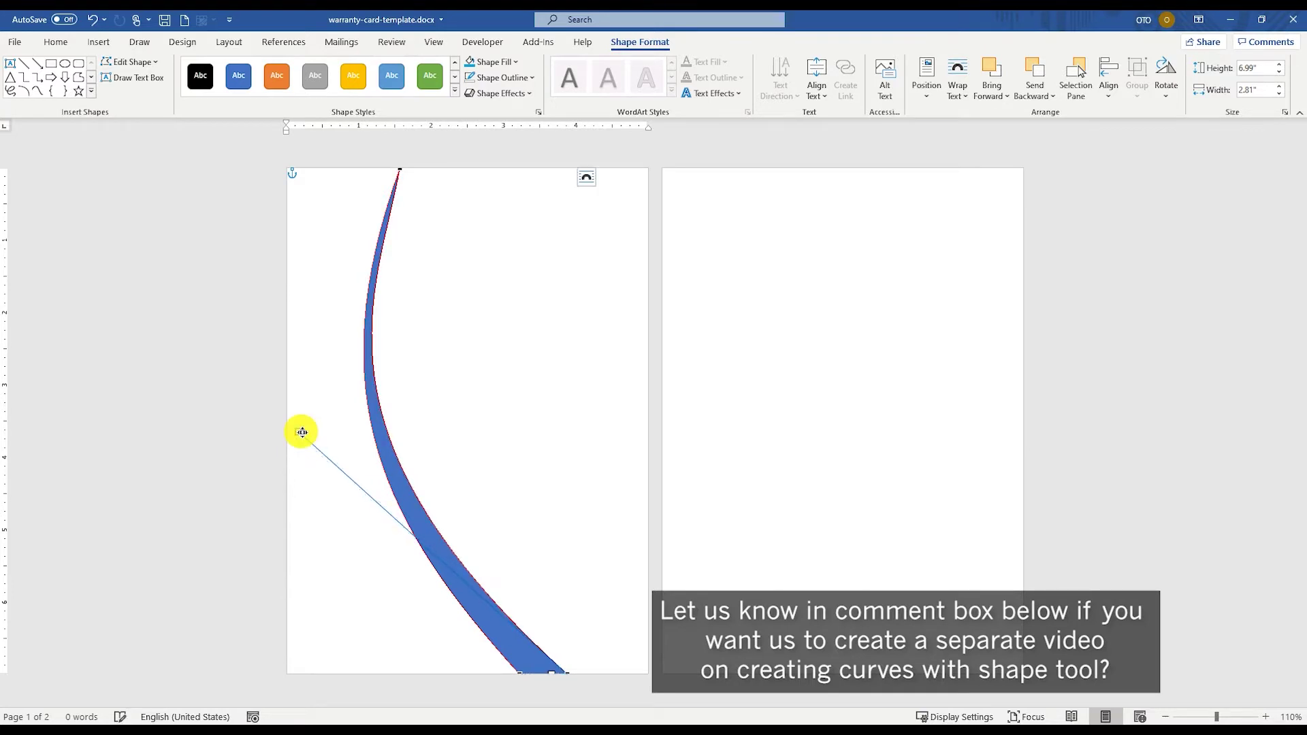
pyautogui.click(385, 463)
# Fill the swoosh with the darker recent blue
pyautogui.rightClick(390, 468)
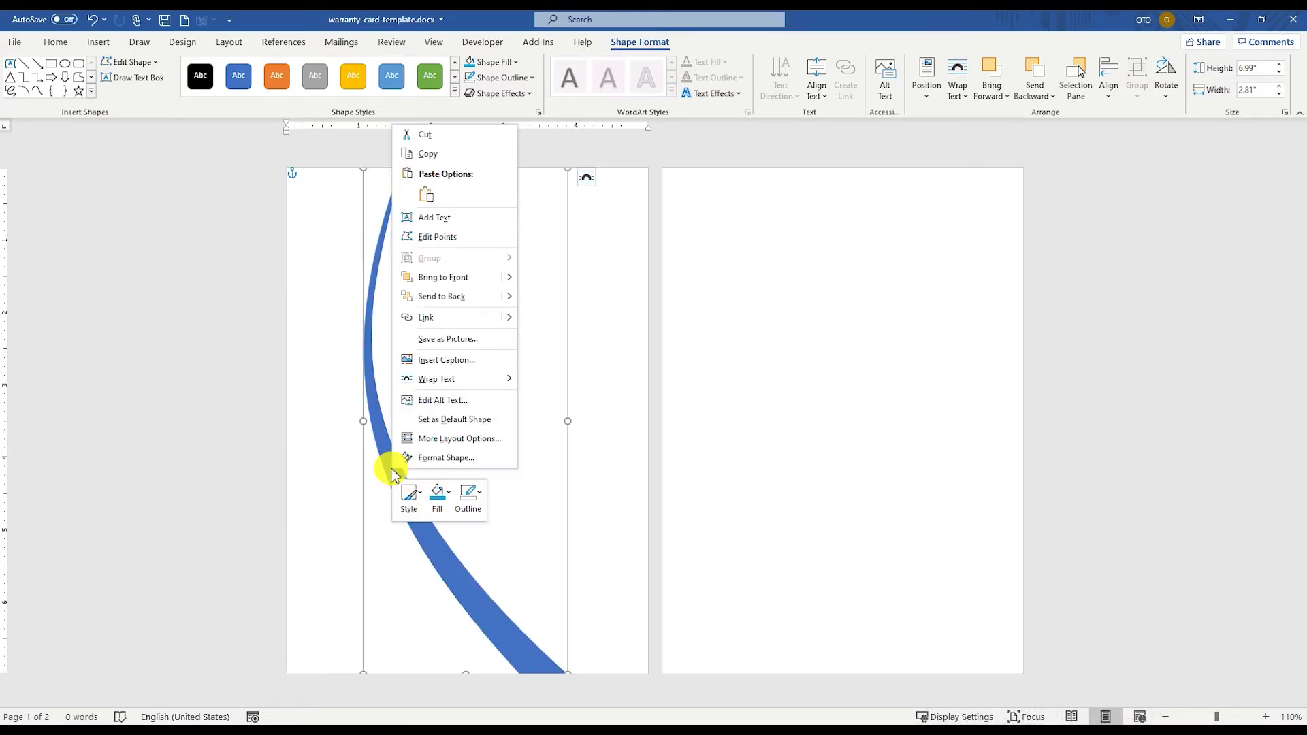
pyautogui.click(448, 506)
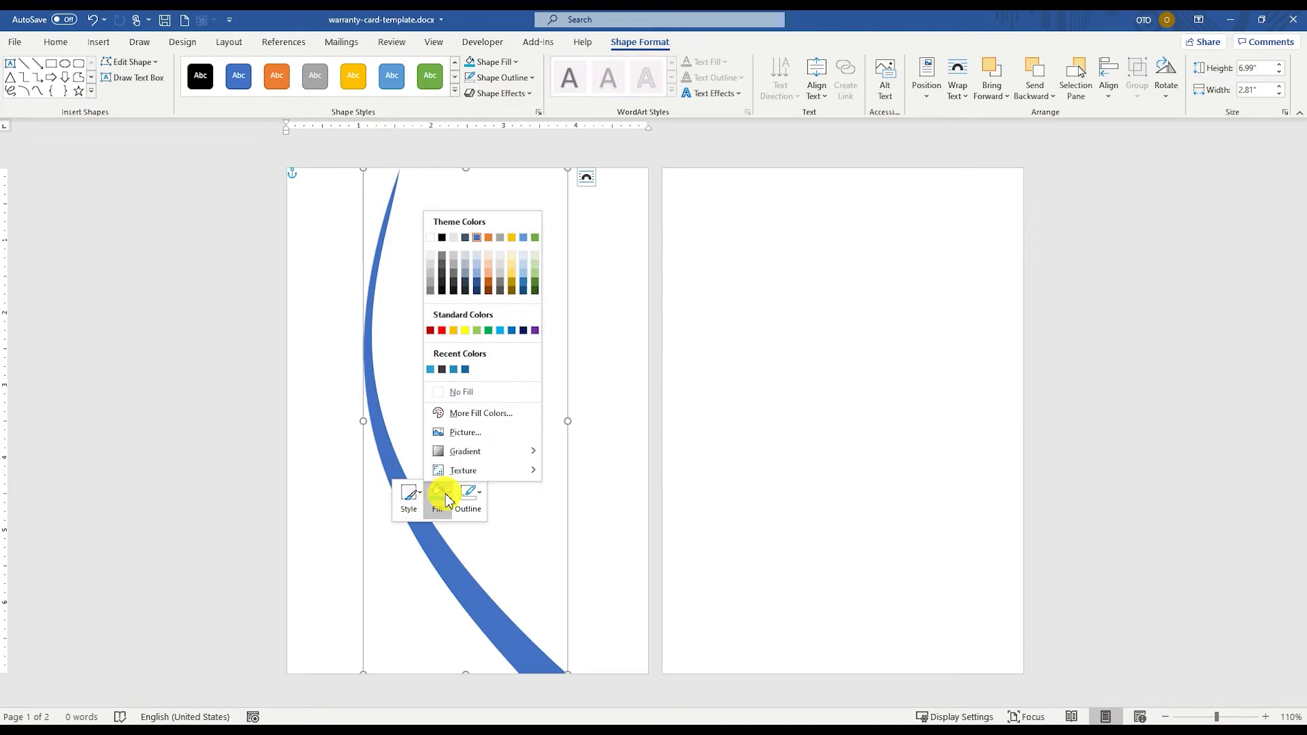
pyautogui.click(467, 370)
# Pull the swoosh's top point handle so its upper part tapers to a fine point
pyautogui.rightClick(392, 202)
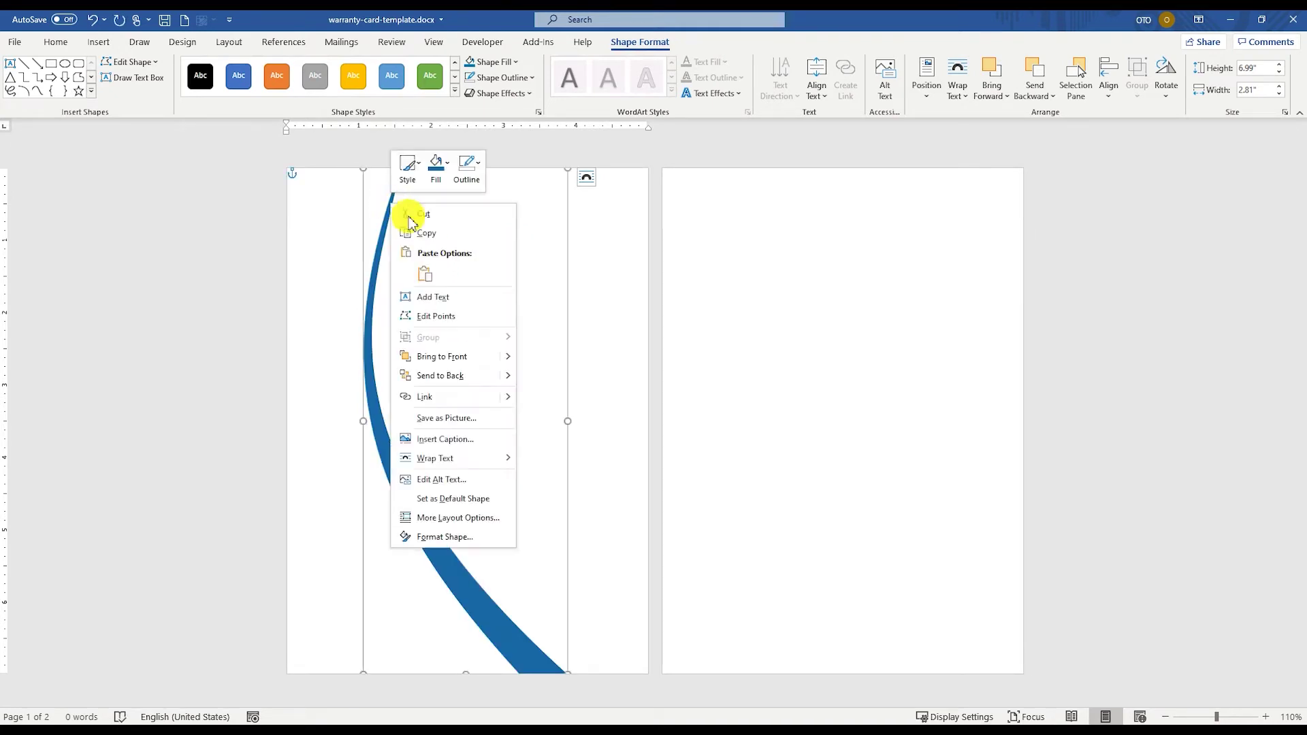
pyautogui.click(439, 317)
pyautogui.click(402, 173)
pyautogui.moveTo(377, 296); pyautogui.dragTo(372, 308)
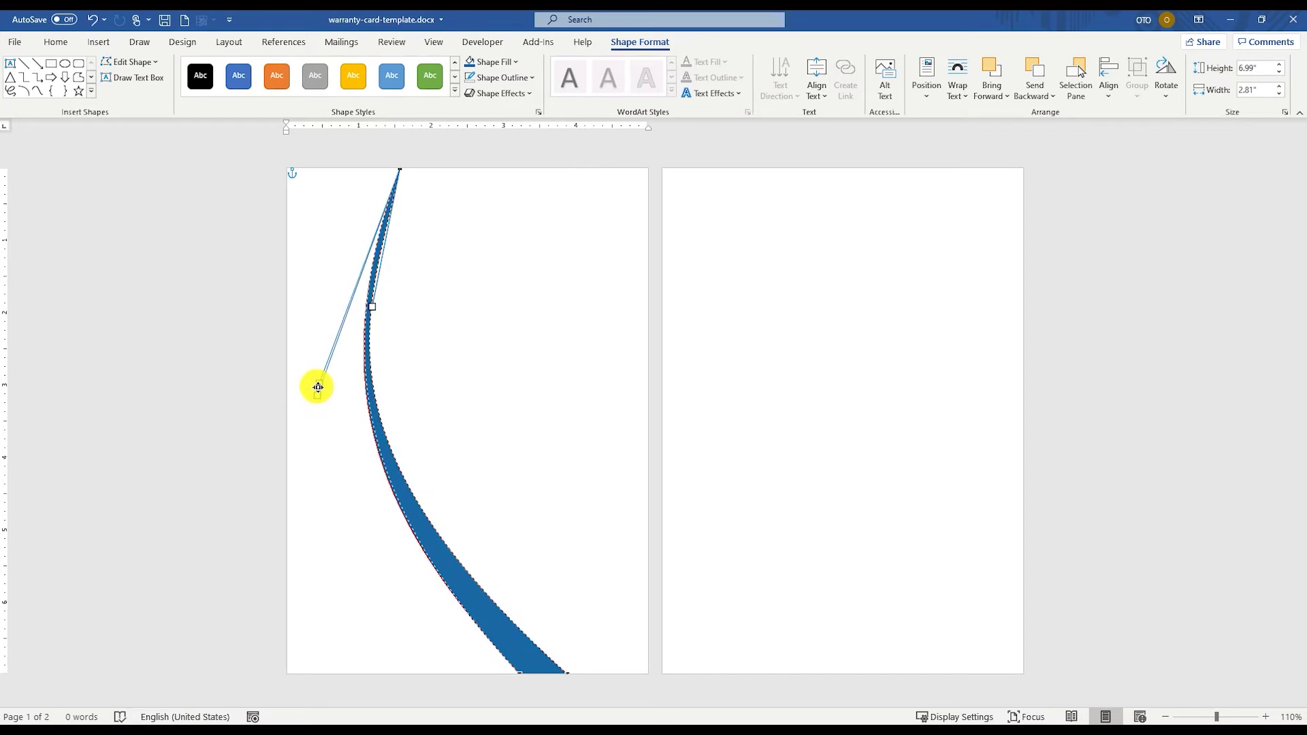
pyautogui.moveTo(316, 386); pyautogui.dragTo(314, 385)
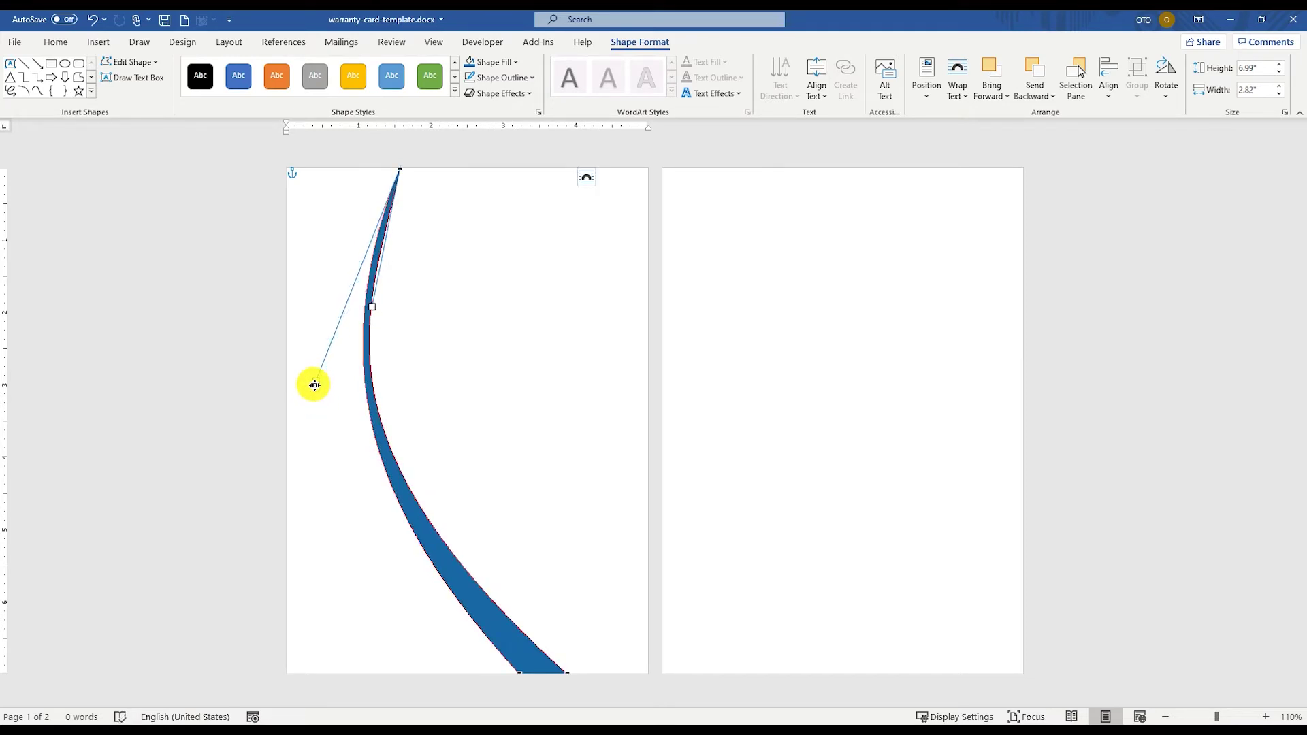
pyautogui.click(410, 344)
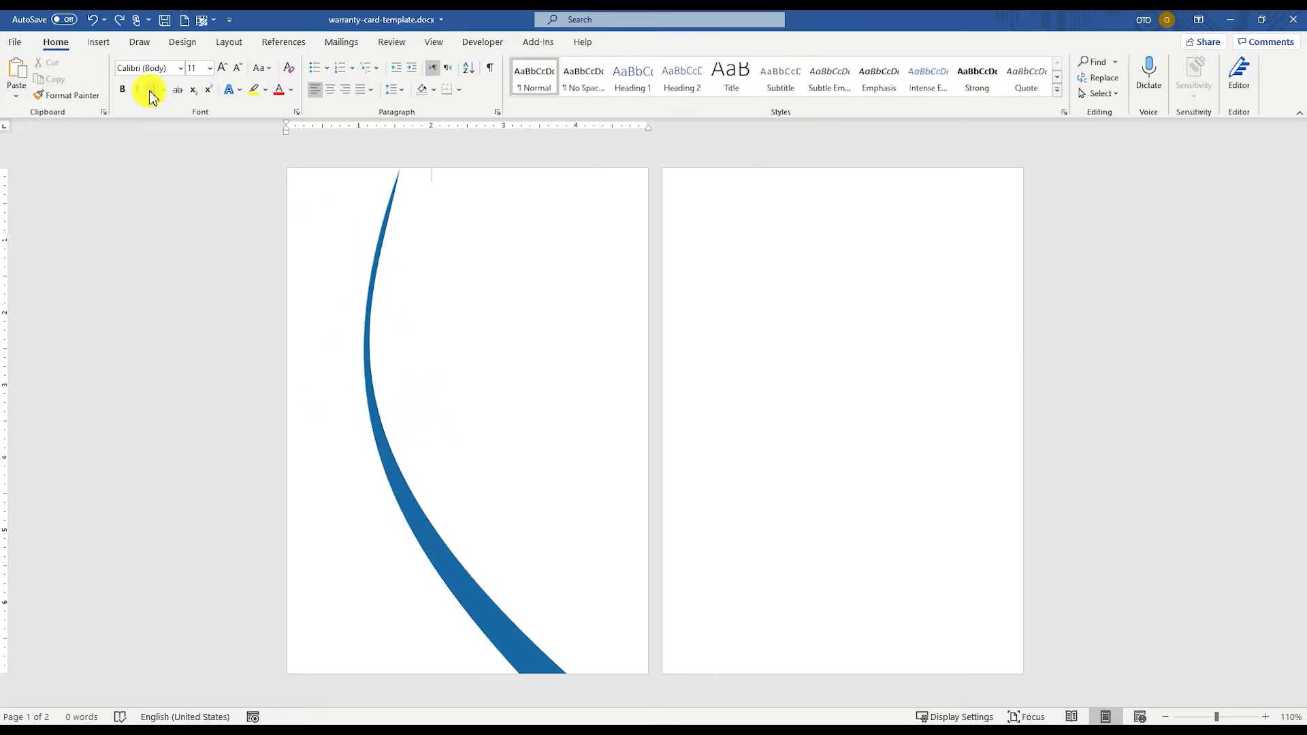
# Draw a second freeform triangle at the bottom of page 1 with no outline
pyautogui.click(99, 42)
pyautogui.click(184, 76)
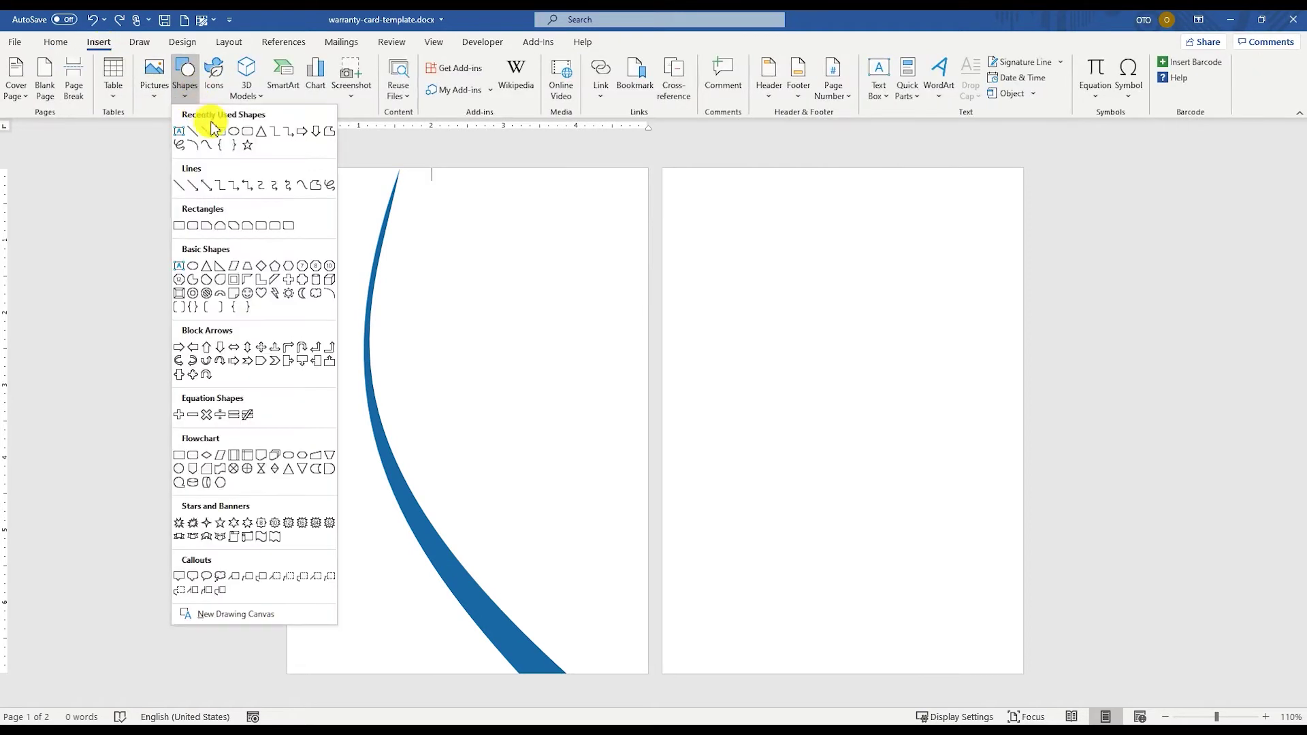
pyautogui.click(316, 185)
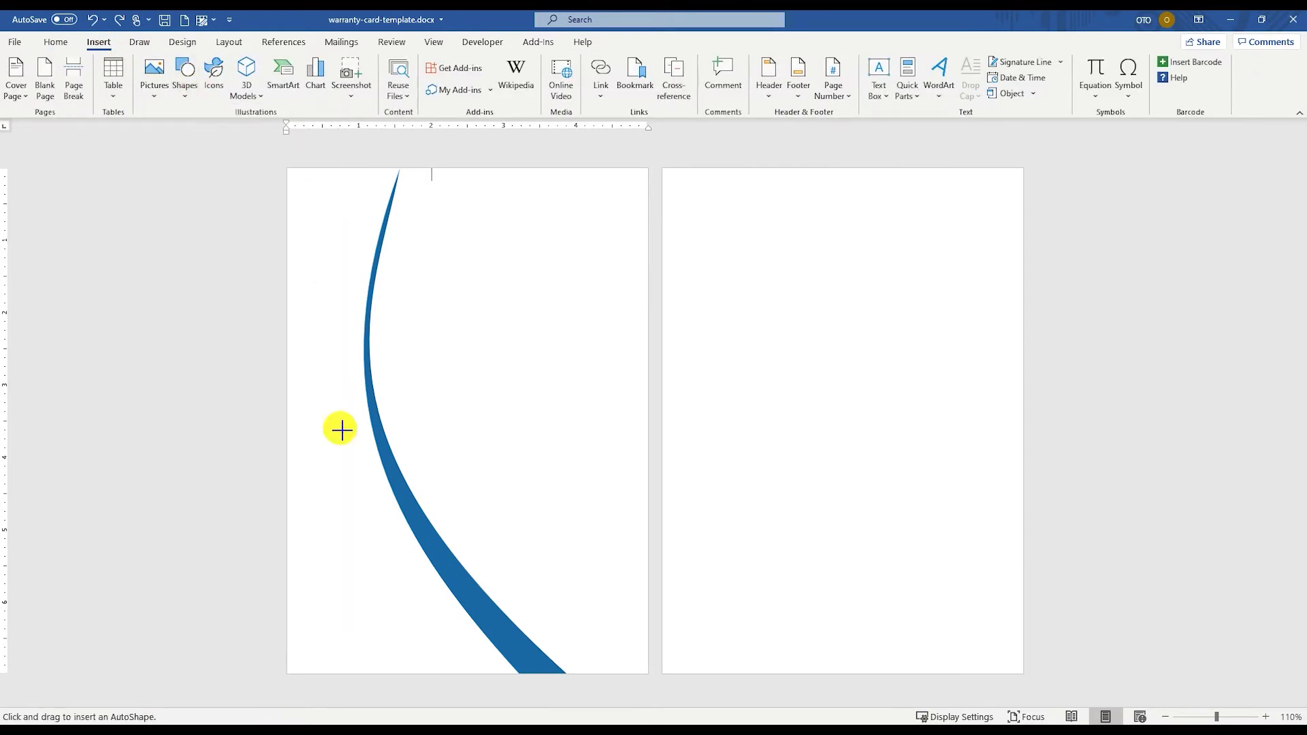
pyautogui.click(518, 675)
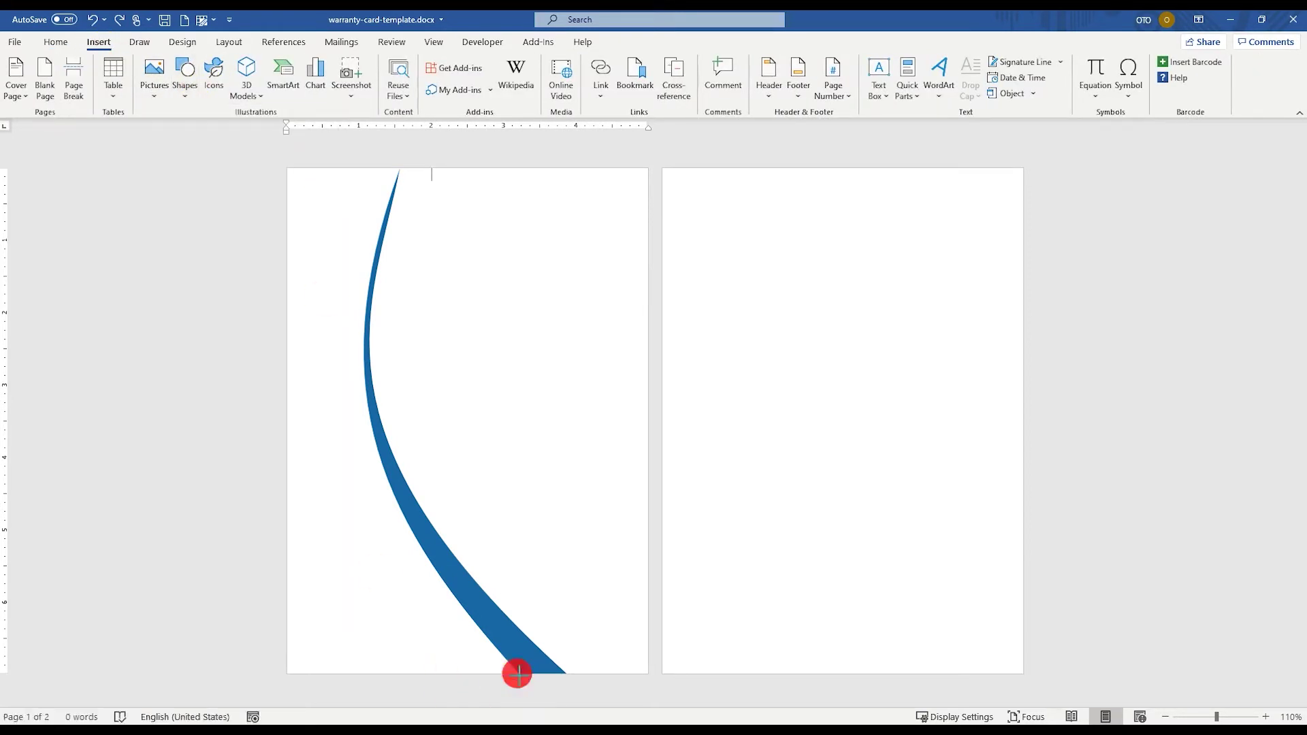
pyautogui.click(464, 676)
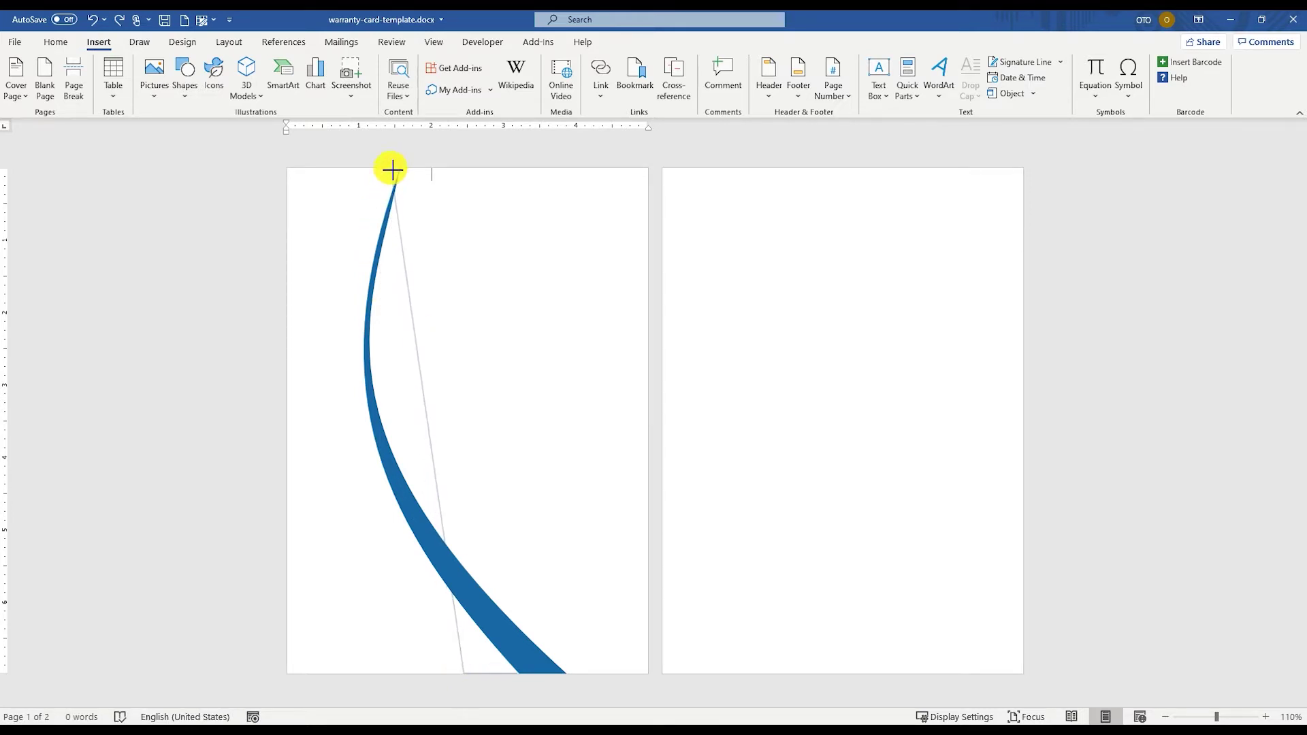
pyautogui.click(521, 674)
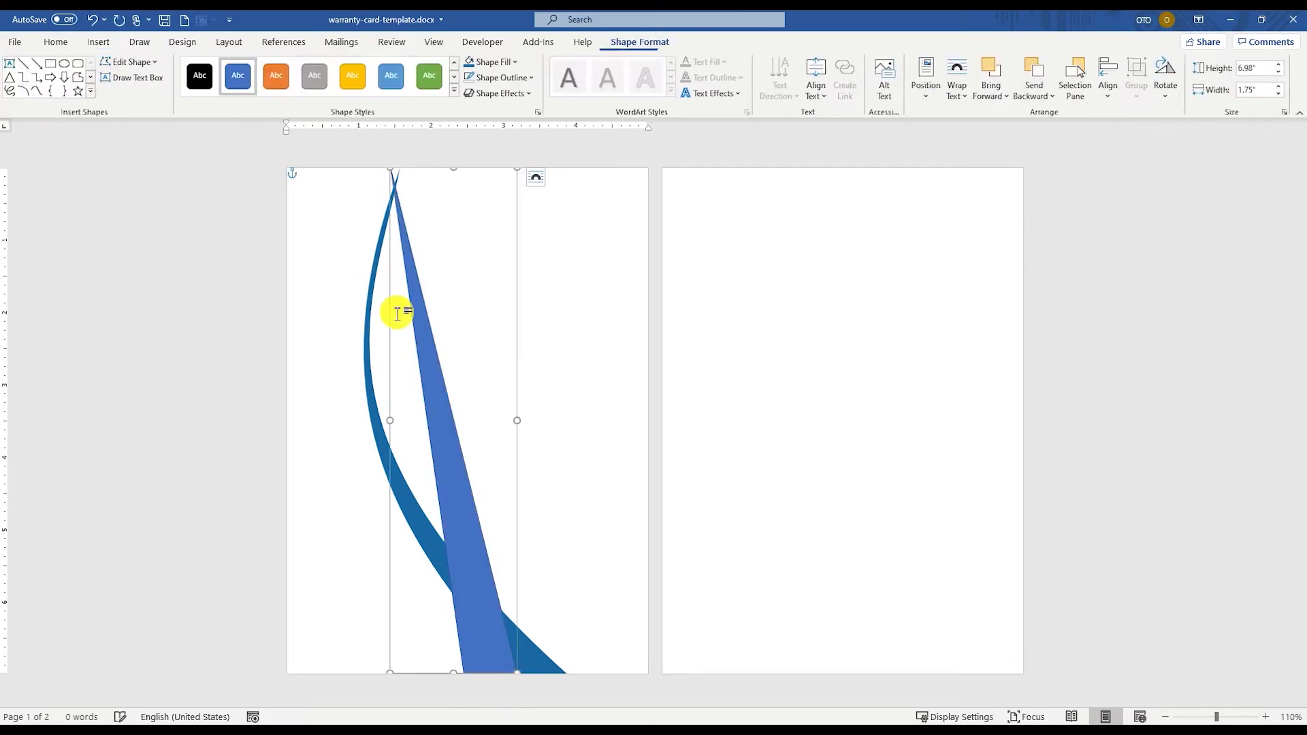
pyautogui.rightClick(409, 257)
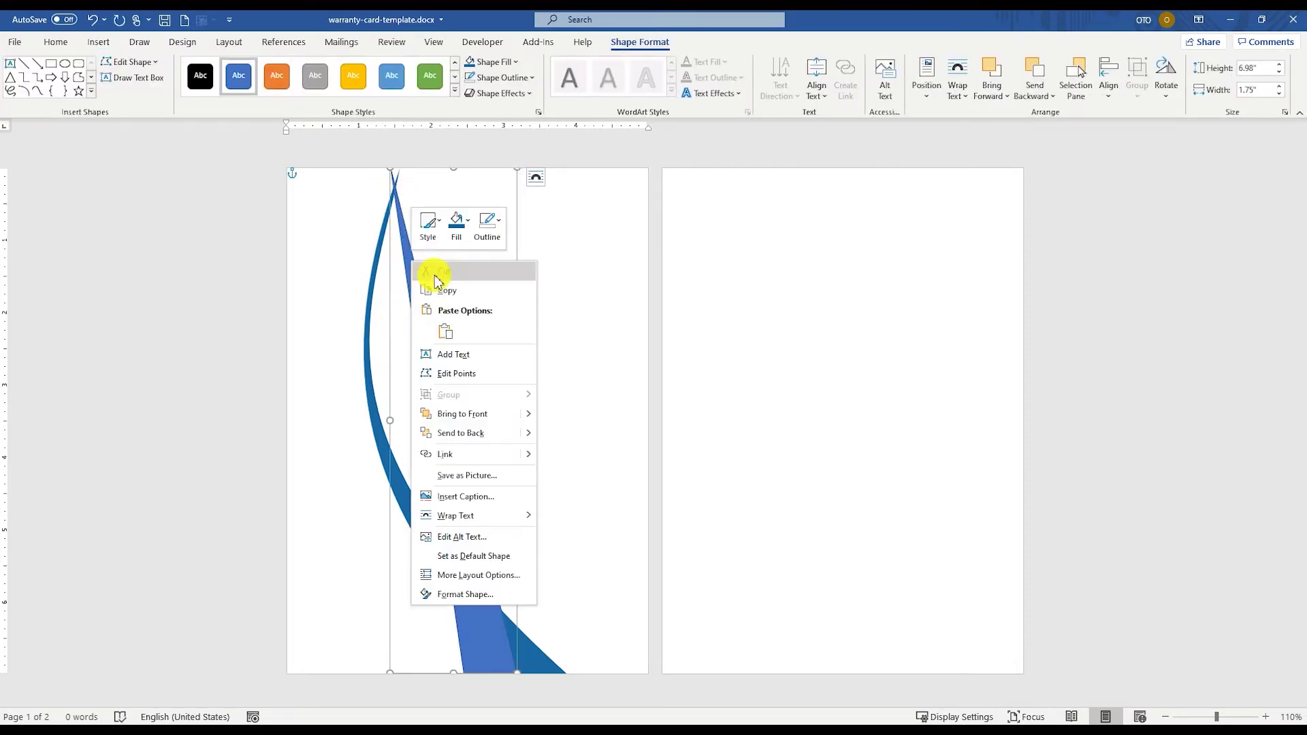
pyautogui.click(488, 223)
pyautogui.click(501, 429)
# Edit the new shape's points to bow its left edge out and curve its right edge inward
pyautogui.rightClick(449, 418)
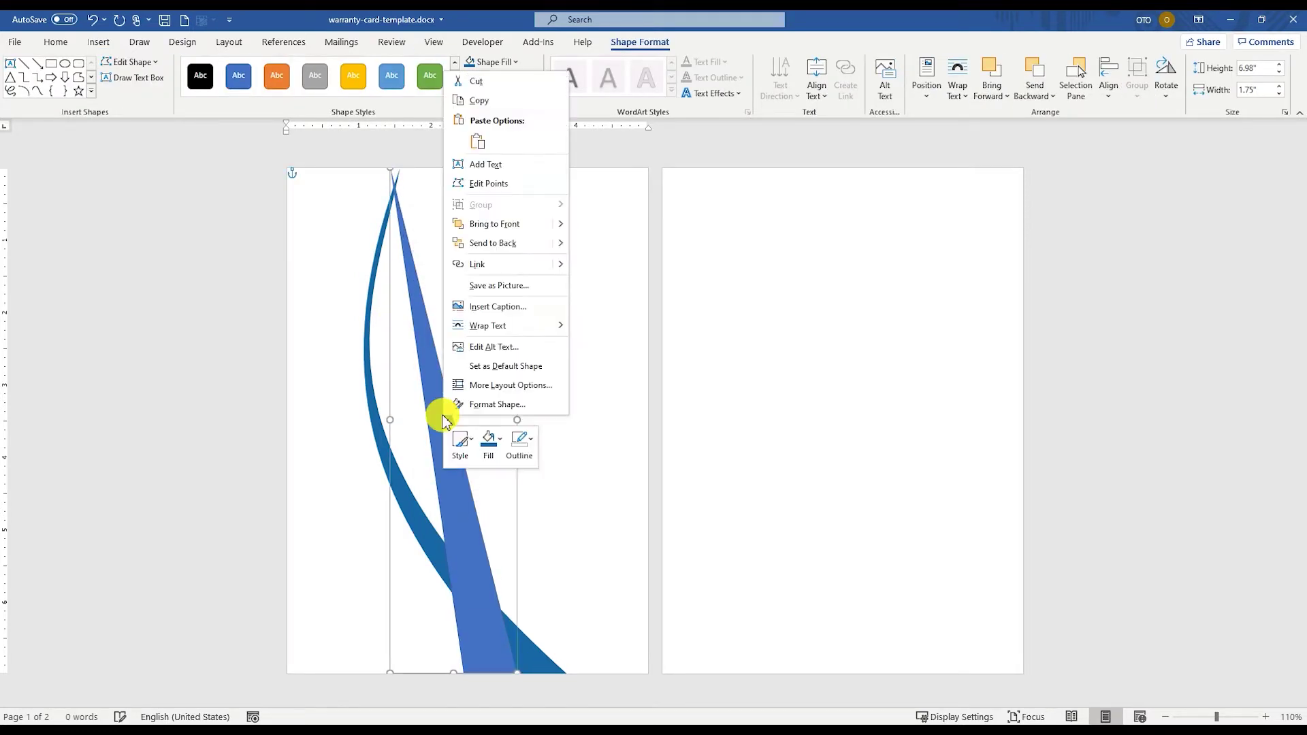
pyautogui.click(477, 184)
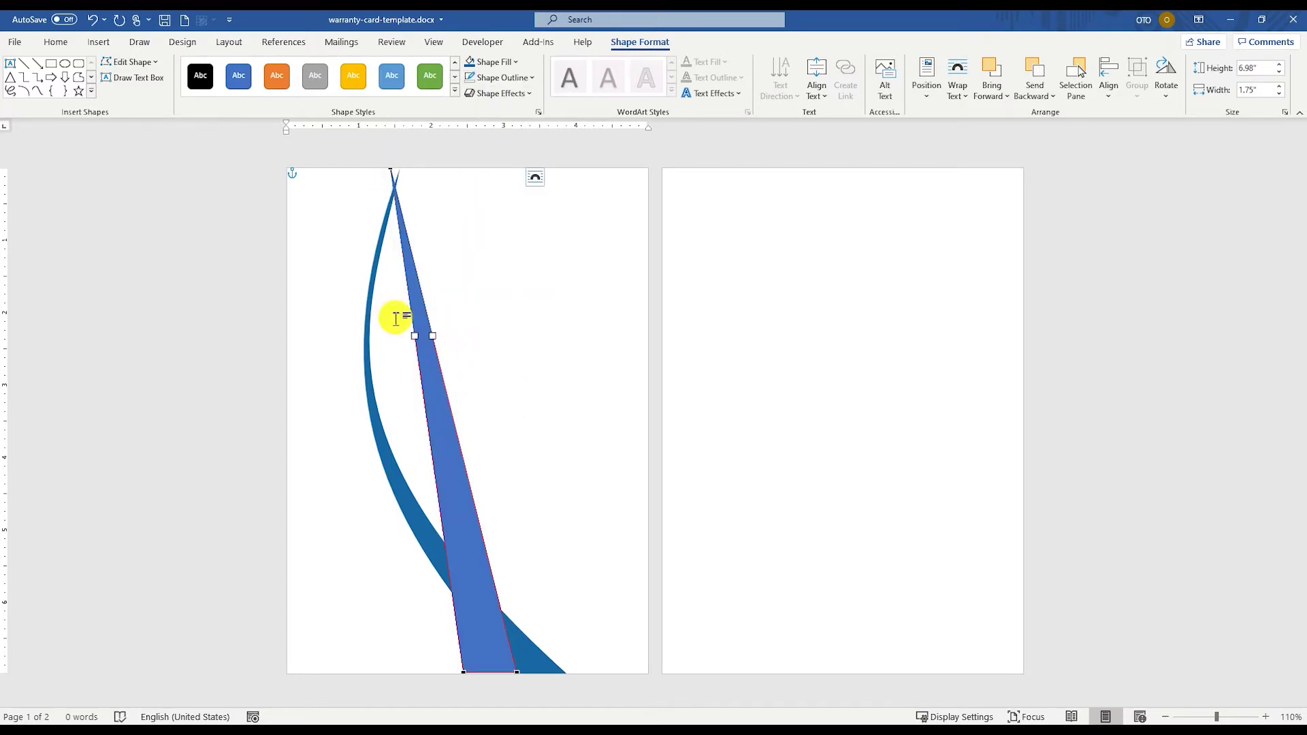
pyautogui.moveTo(408, 359)
pyautogui.mouseDown()
pyautogui.moveTo(319, 454)
pyautogui.moveTo(292, 453)
pyautogui.mouseUp()
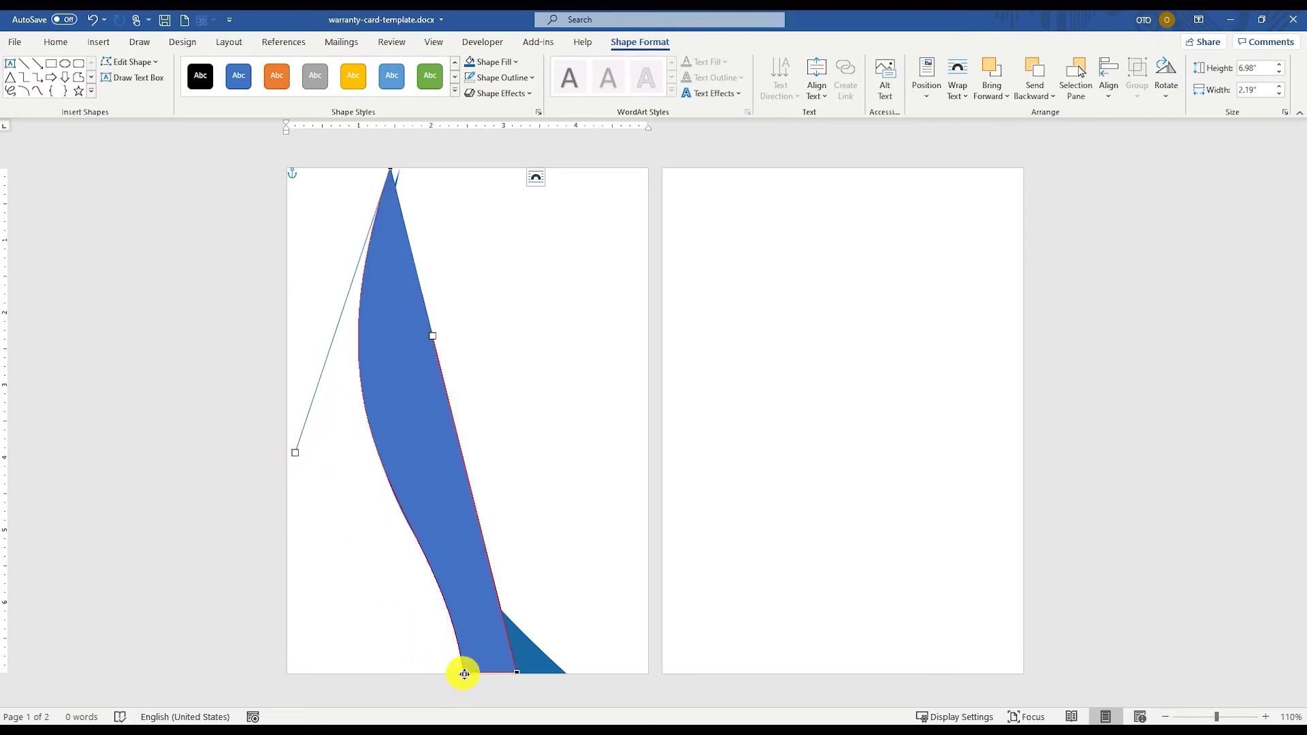
pyautogui.moveTo(431, 513); pyautogui.dragTo(382, 563)
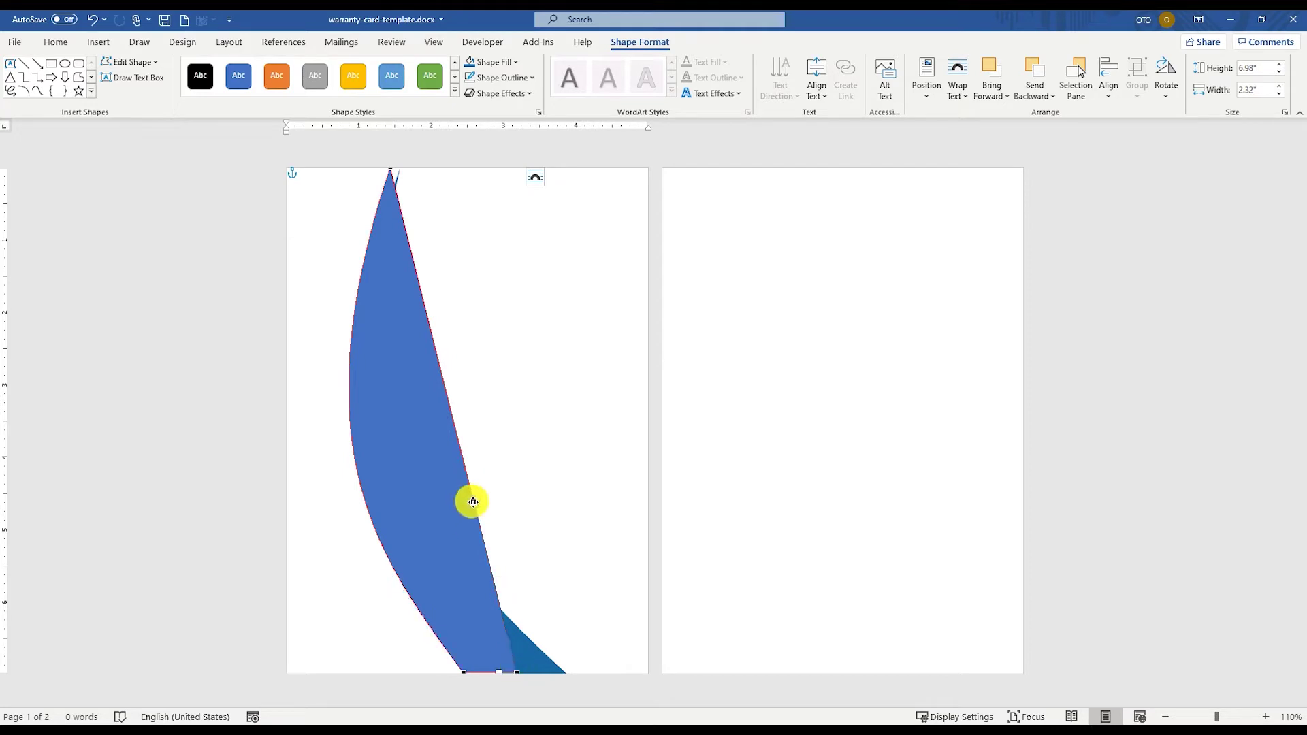
pyautogui.moveTo(474, 505)
pyautogui.mouseDown()
pyautogui.moveTo(366, 569)
pyautogui.moveTo(370, 543)
pyautogui.moveTo(351, 542)
pyautogui.mouseUp()
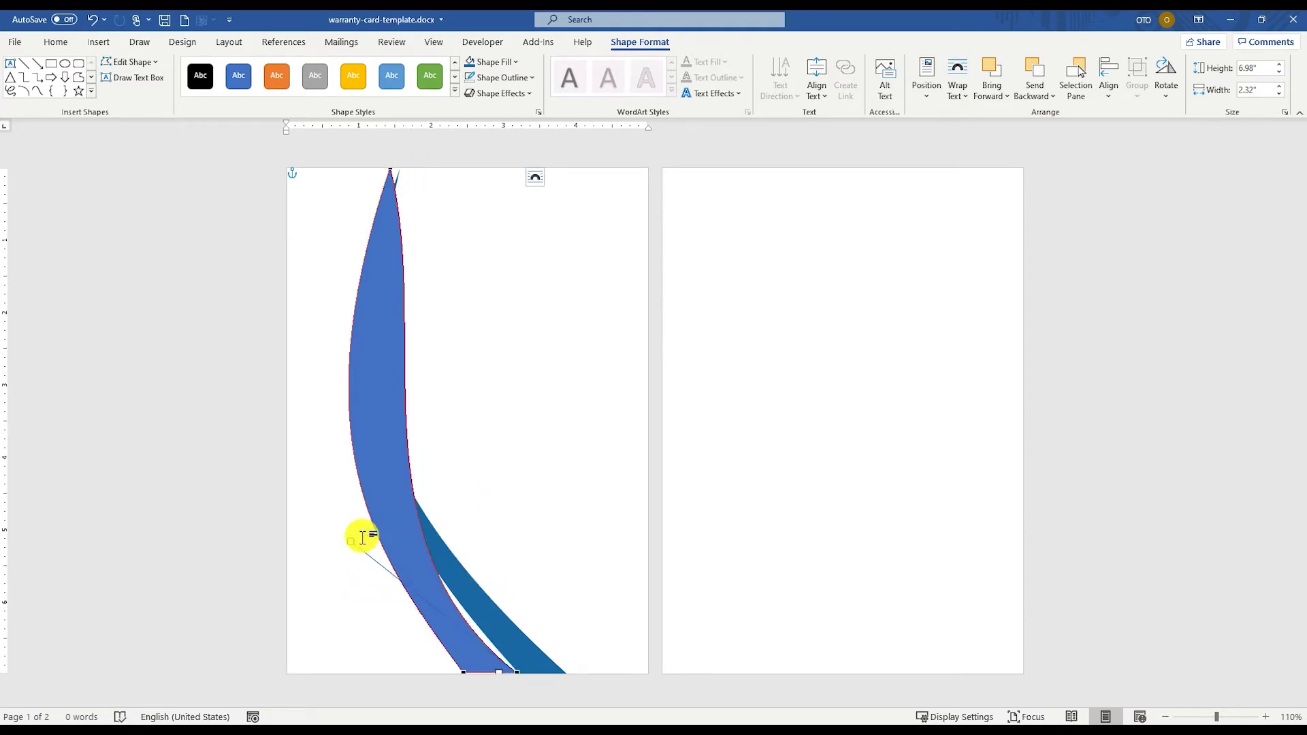
pyautogui.moveTo(353, 542)
pyautogui.mouseDown()
pyautogui.moveTo(372, 523)
pyautogui.moveTo(361, 492)
pyautogui.mouseUp()
pyautogui.click(390, 171)
pyautogui.moveTo(417, 365); pyautogui.dragTo(349, 439)
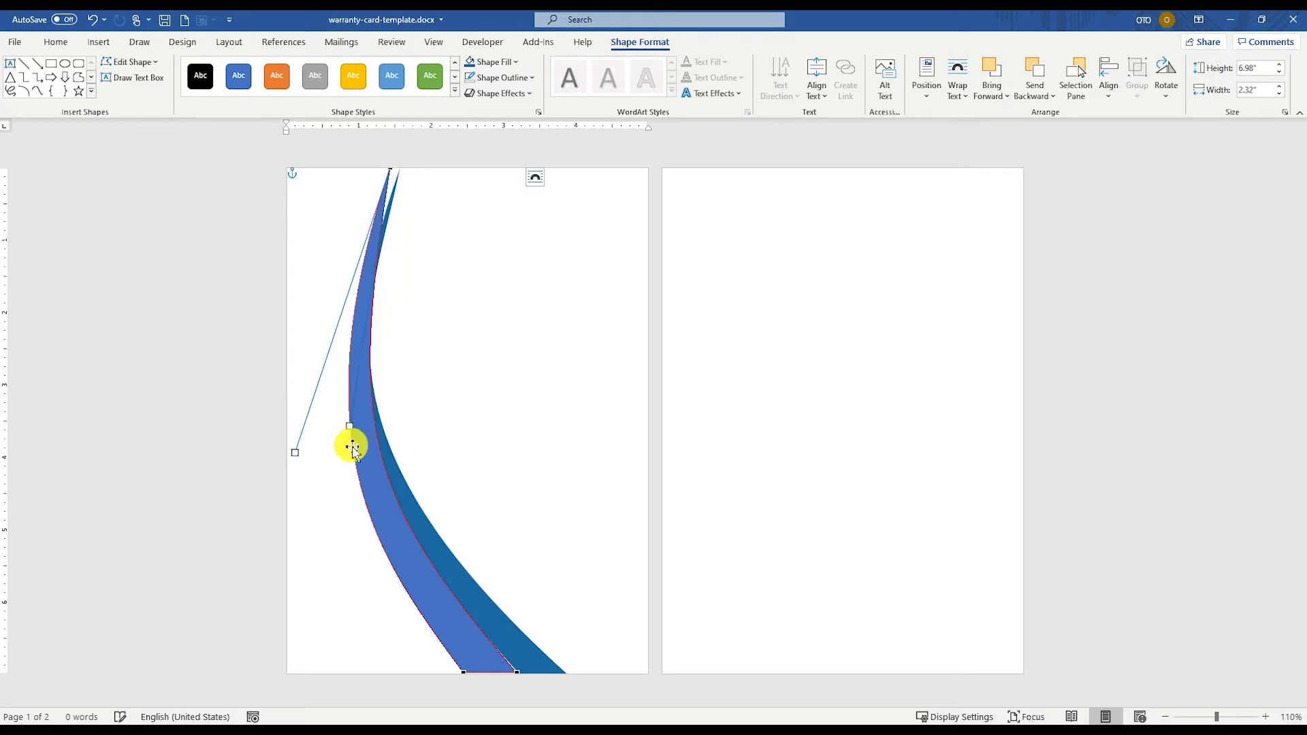
pyautogui.moveTo(347, 430)
pyautogui.mouseDown()
pyautogui.moveTo(335, 436)
pyautogui.moveTo(340, 418)
pyautogui.mouseUp()
# Align the new shape's tip and inner edge with the first swoosh
pyautogui.moveTo(393, 170); pyautogui.dragTo(403, 170)
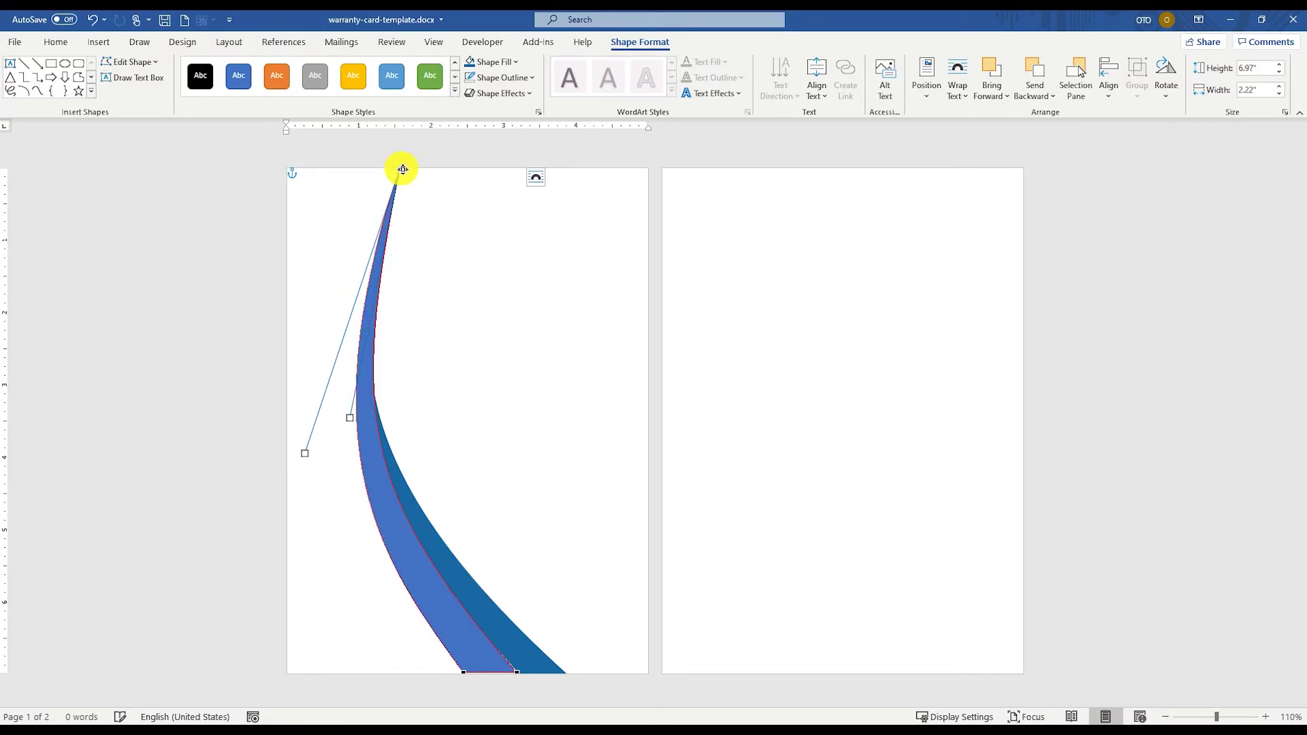
pyautogui.moveTo(402, 170); pyautogui.dragTo(400, 170)
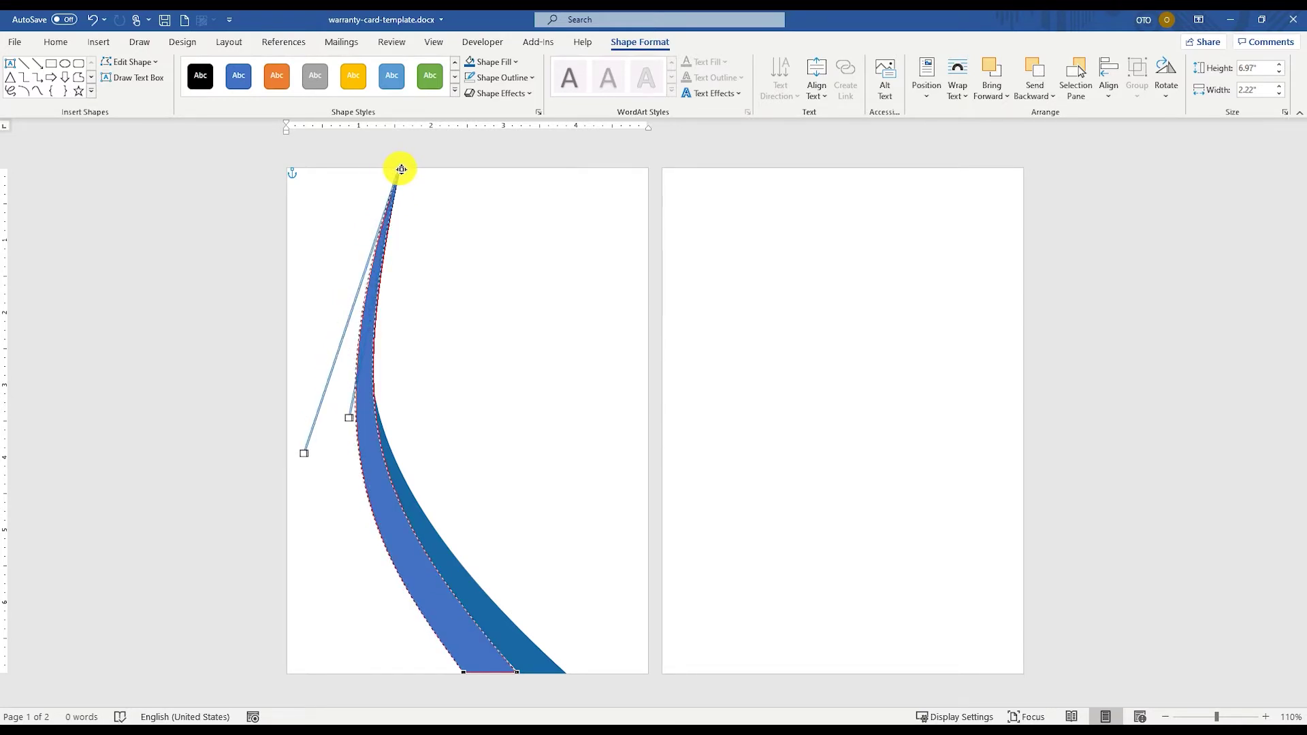
pyautogui.moveTo(347, 420)
pyautogui.mouseDown()
pyautogui.moveTo(329, 415)
pyautogui.moveTo(339, 428)
pyautogui.mouseUp()
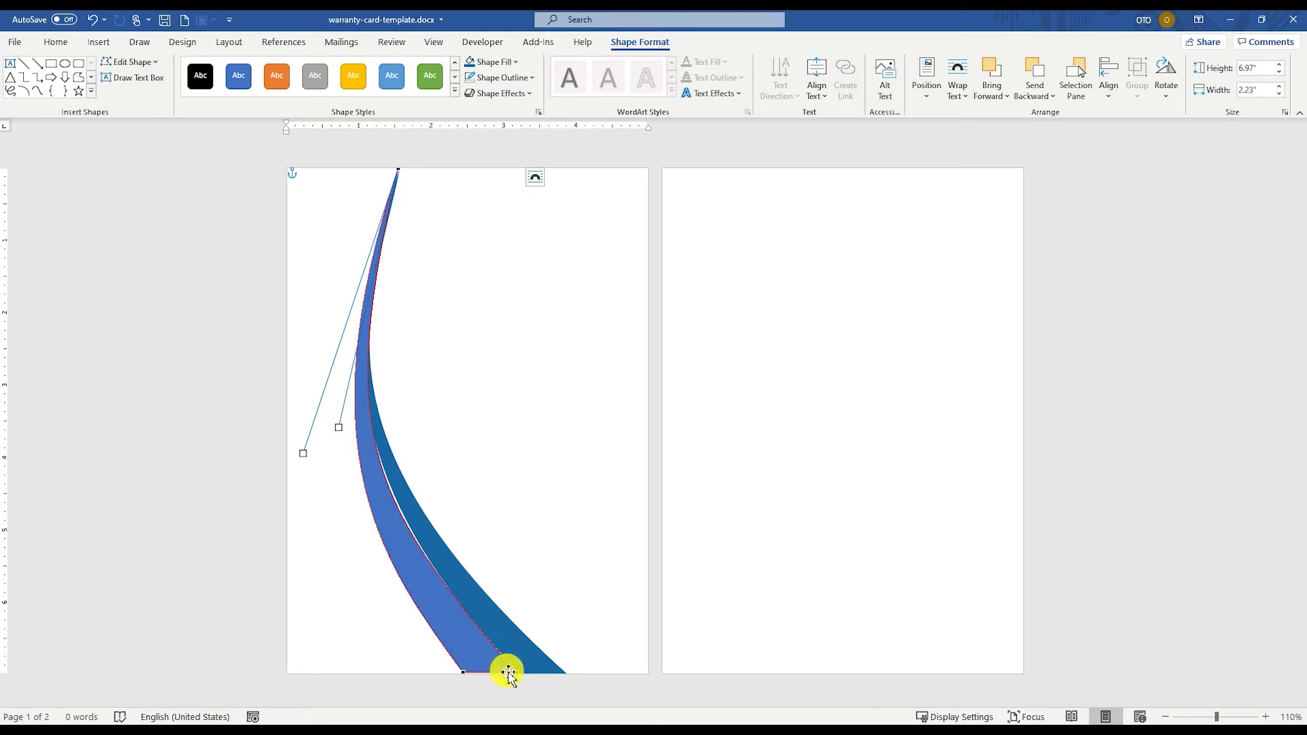
pyautogui.moveTo(520, 673); pyautogui.dragTo(521, 673)
pyautogui.moveTo(366, 495); pyautogui.dragTo(365, 495)
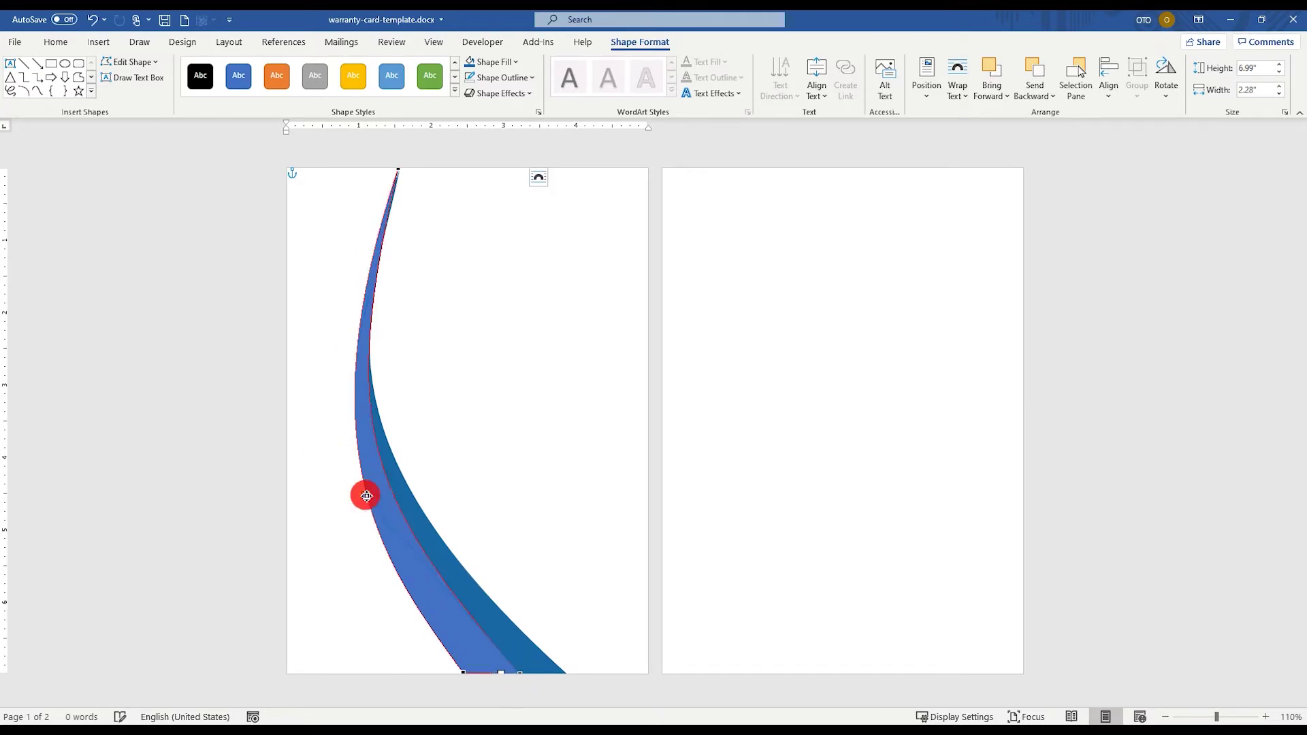
pyautogui.click(463, 673)
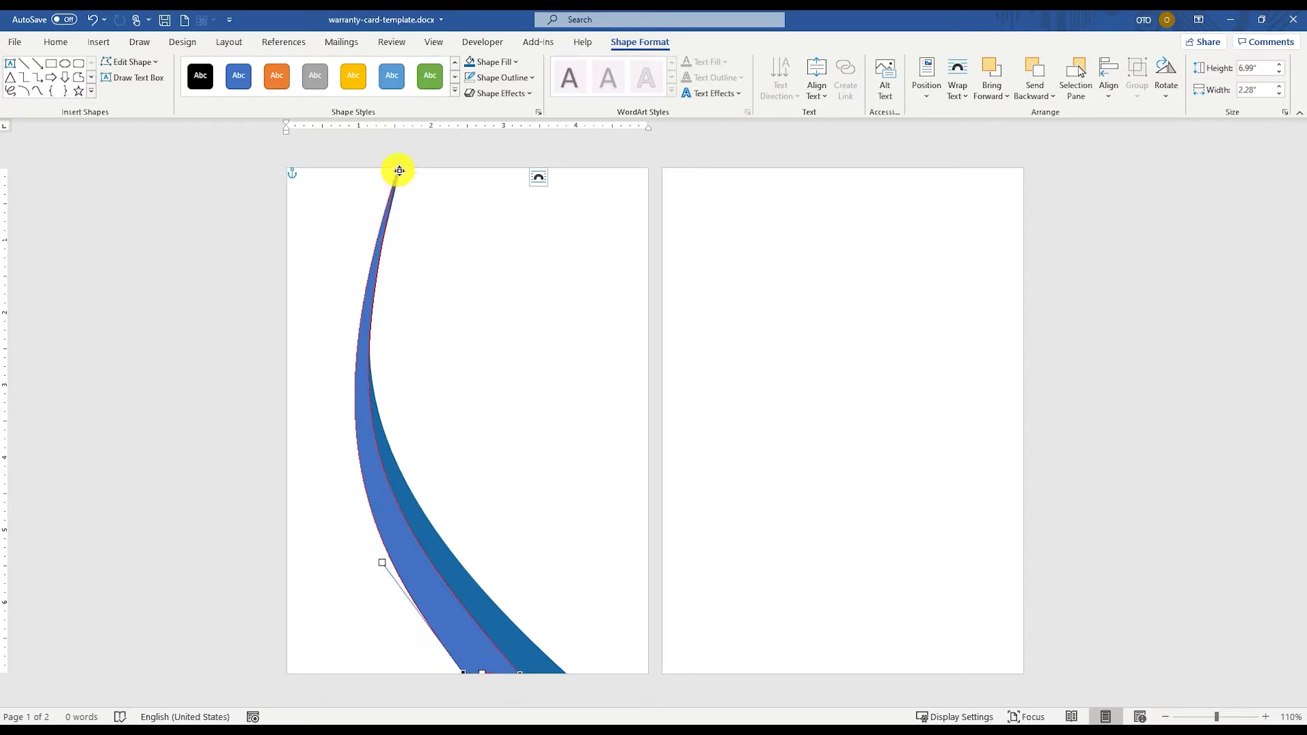
# Fill the second swoosh with a lighter recent blue
pyautogui.rightClick(409, 553)
pyautogui.click(451, 579)
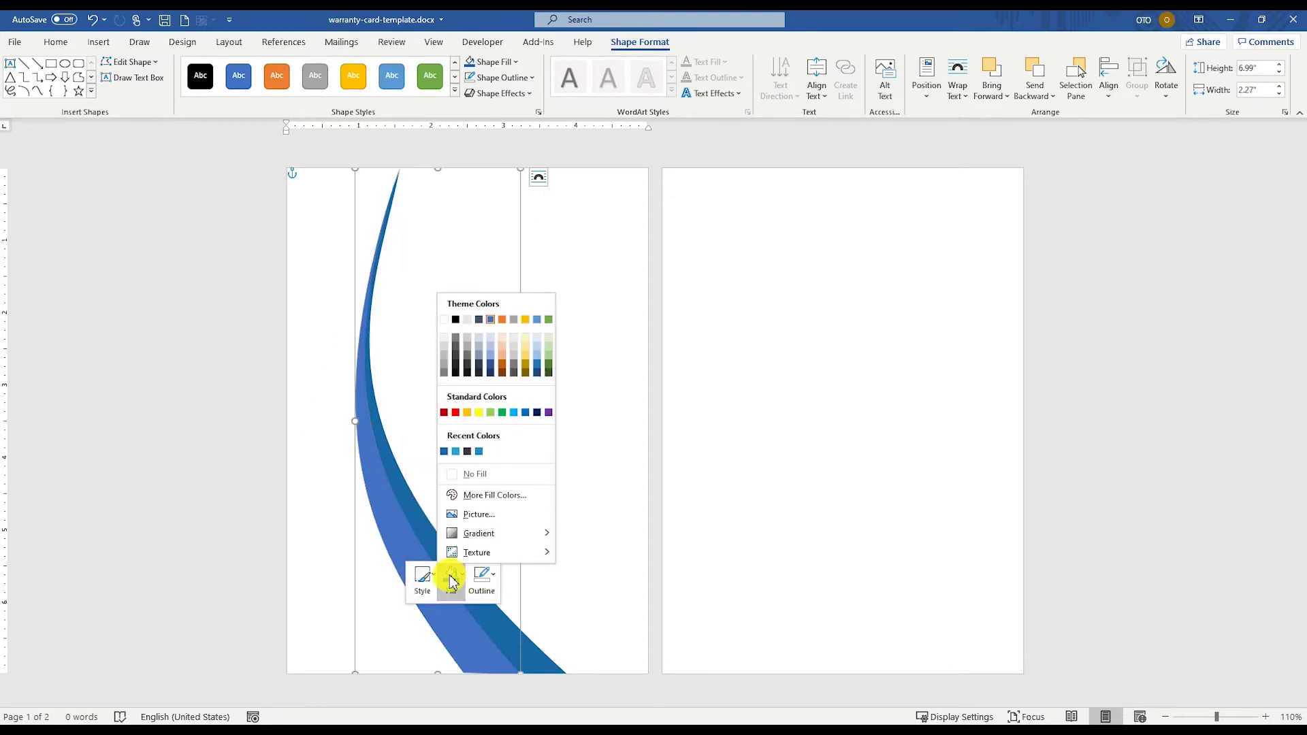
pyautogui.click(480, 454)
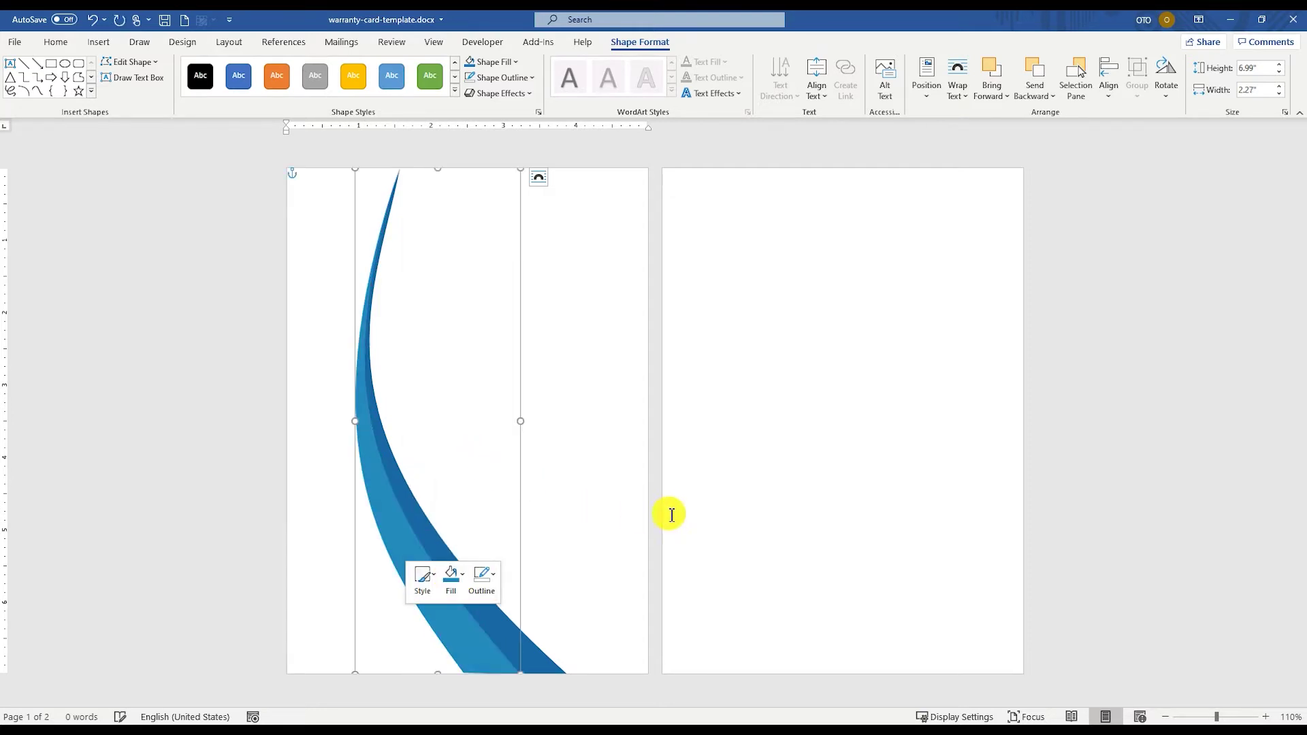
pyautogui.click(683, 514)
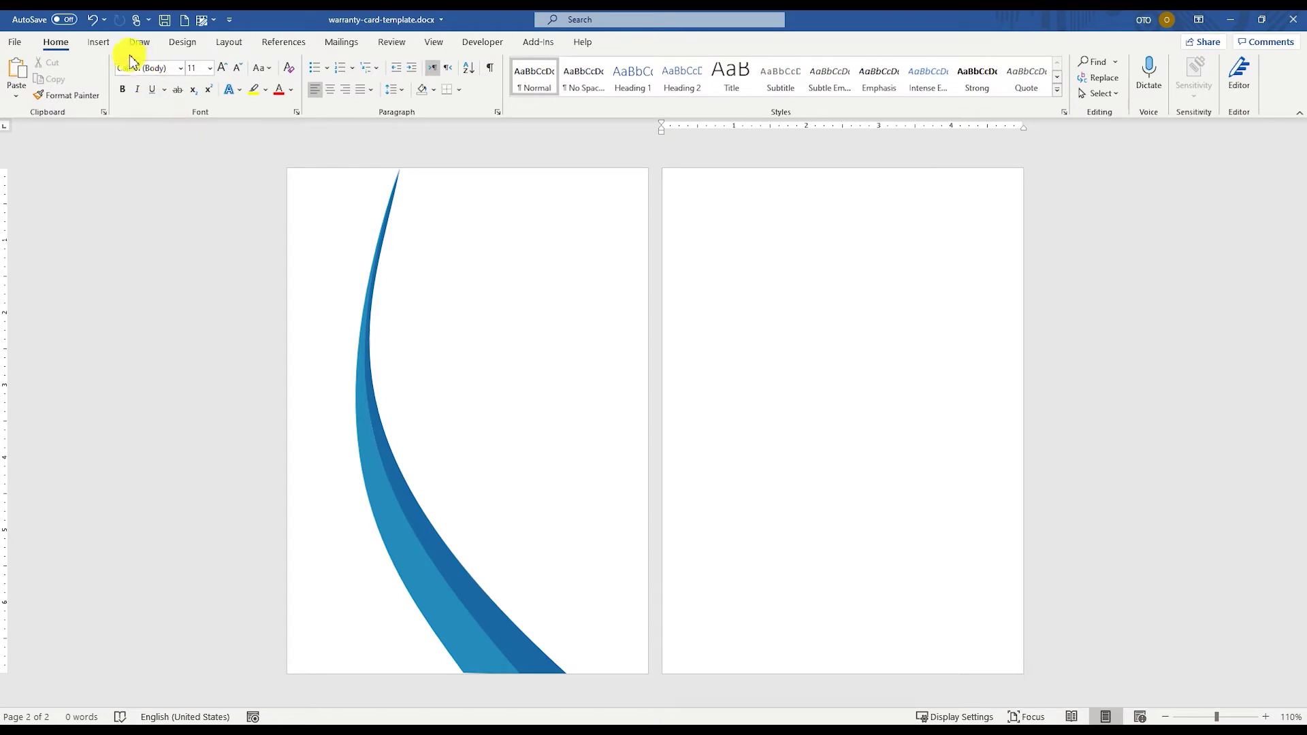
# Draw a third freeform triangle spanning page 1 and set its outline colour
pyautogui.click(100, 43)
pyautogui.click(185, 88)
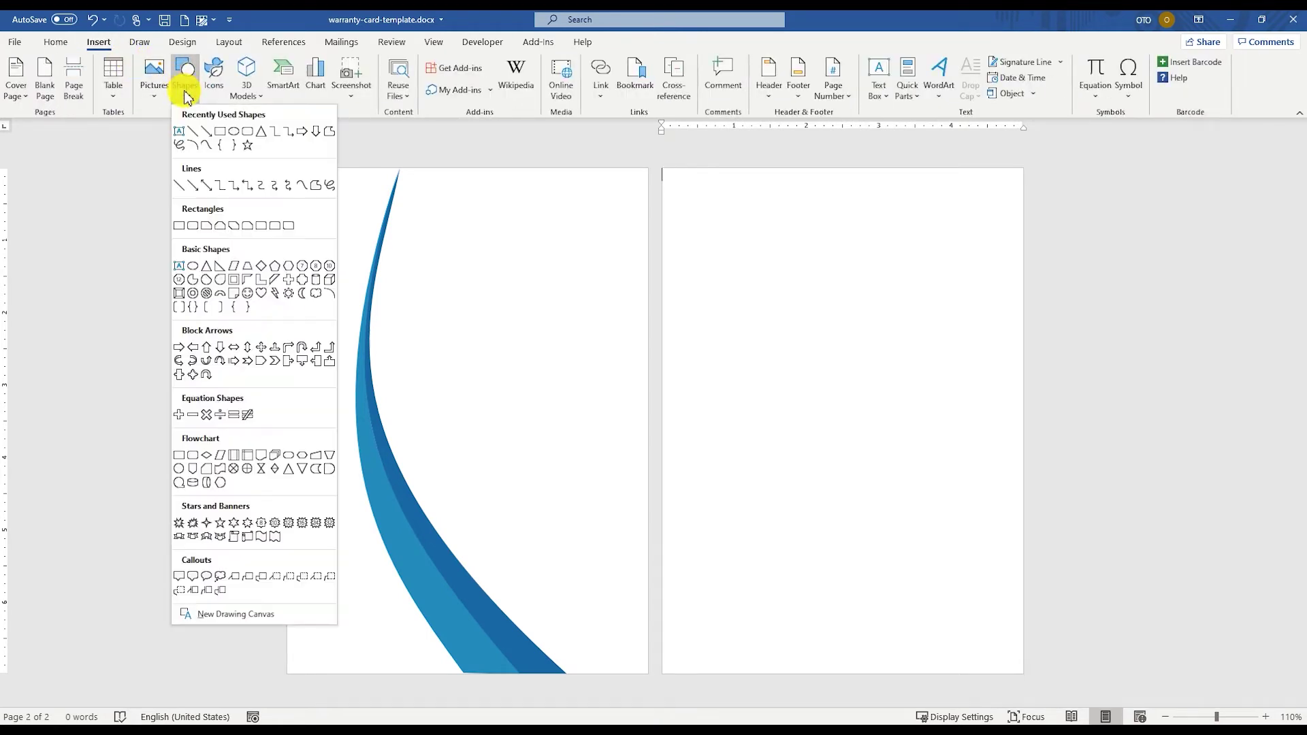
pyautogui.click(305, 179)
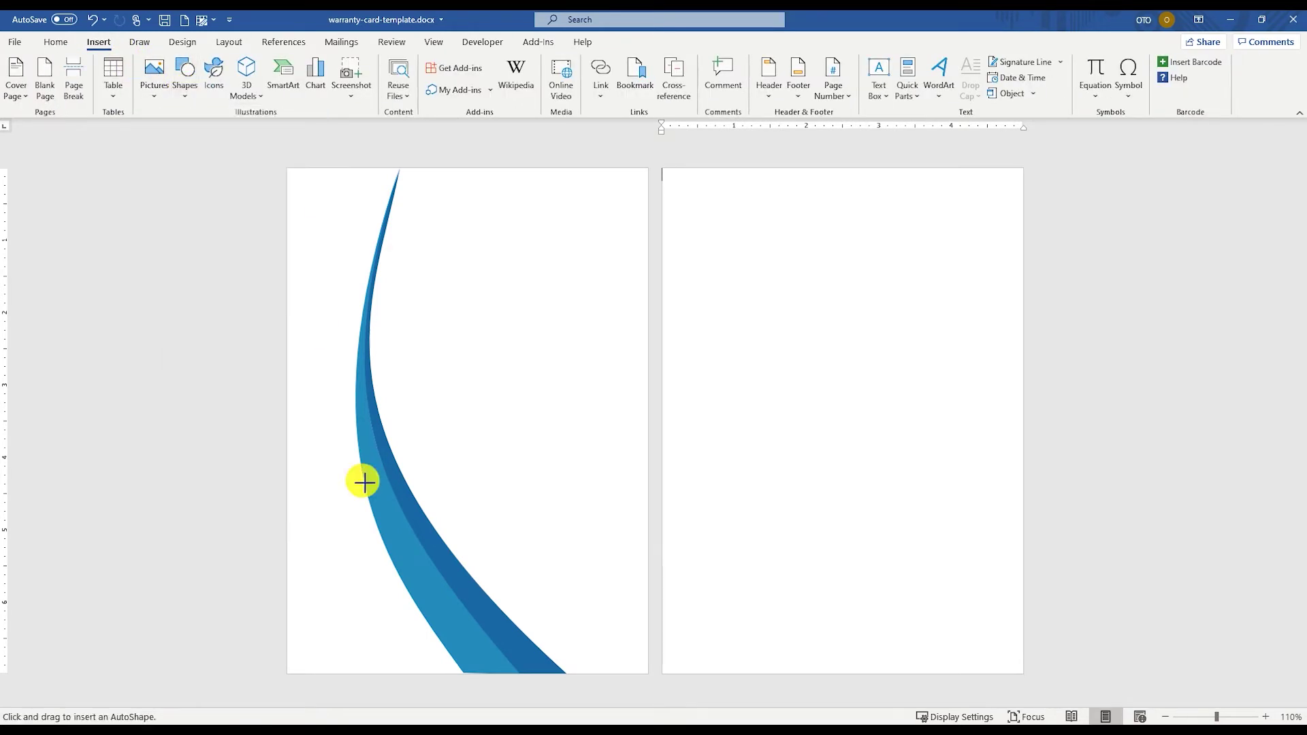
pyautogui.click(464, 676)
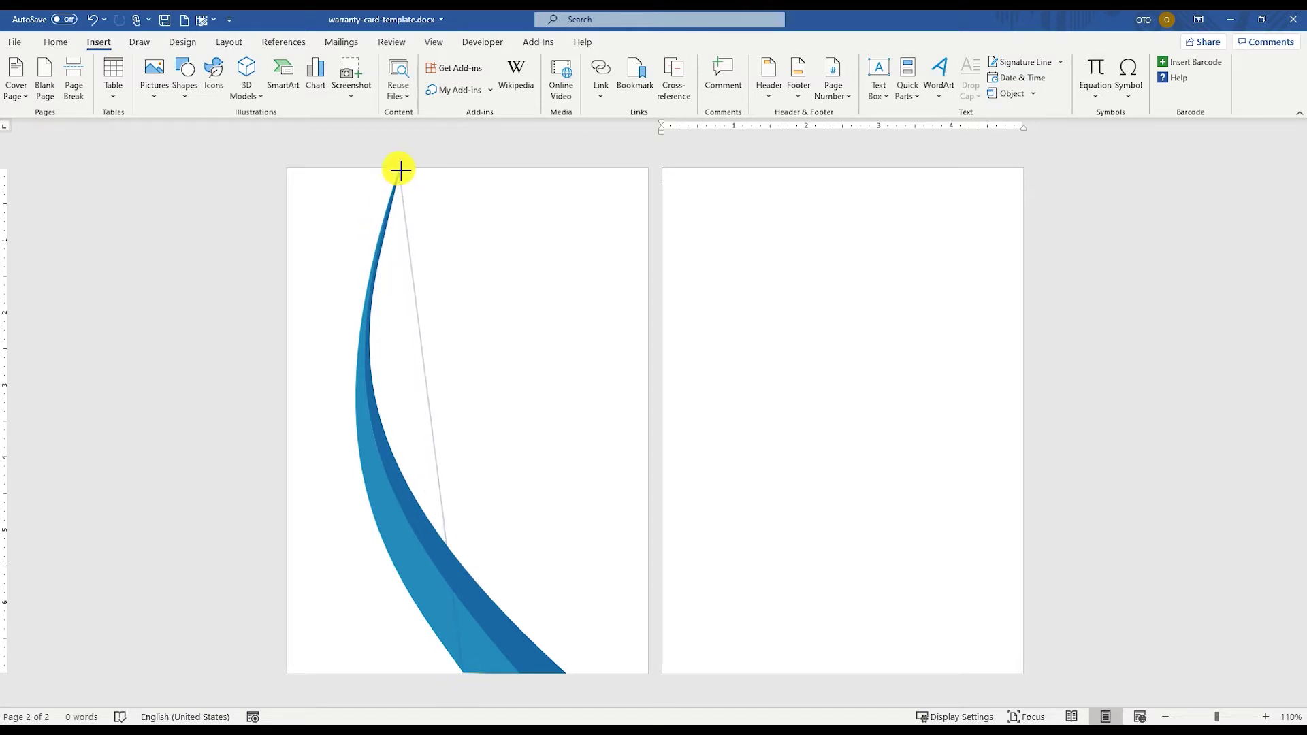
pyautogui.click(401, 174)
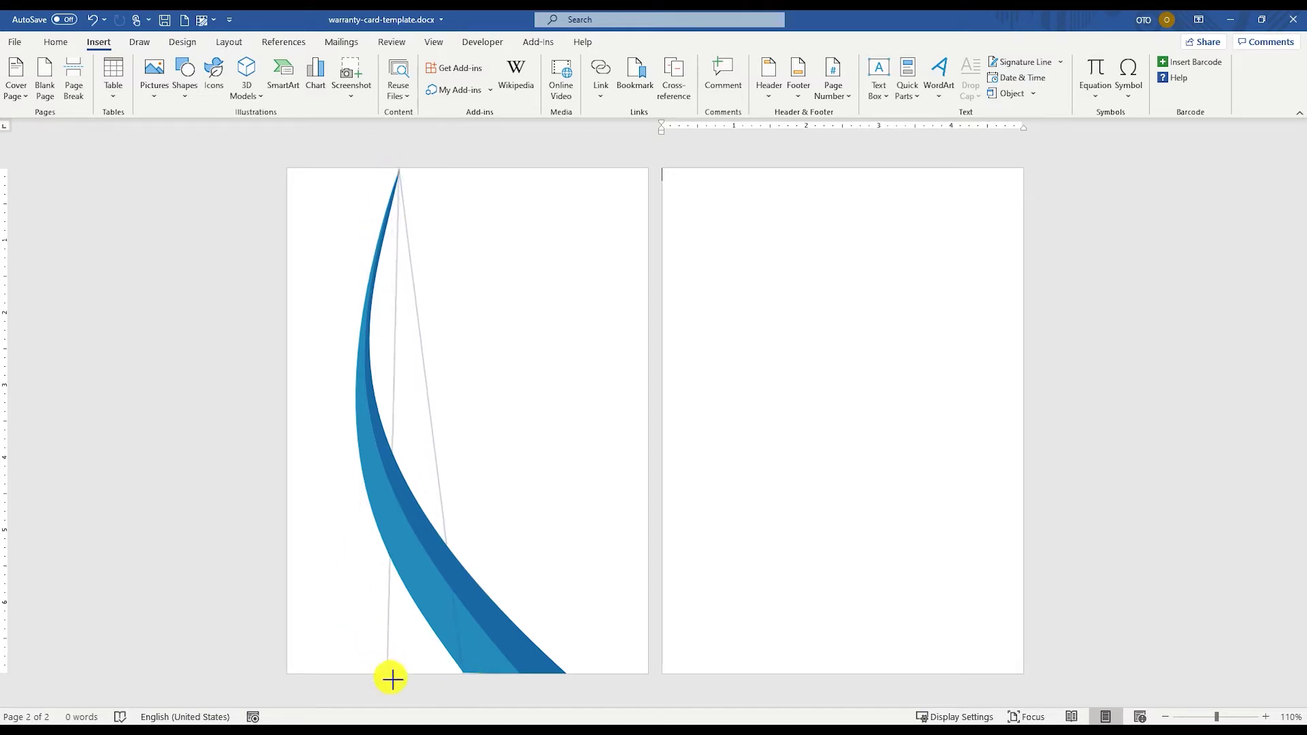
pyautogui.click(462, 675)
pyautogui.rightClick(429, 619)
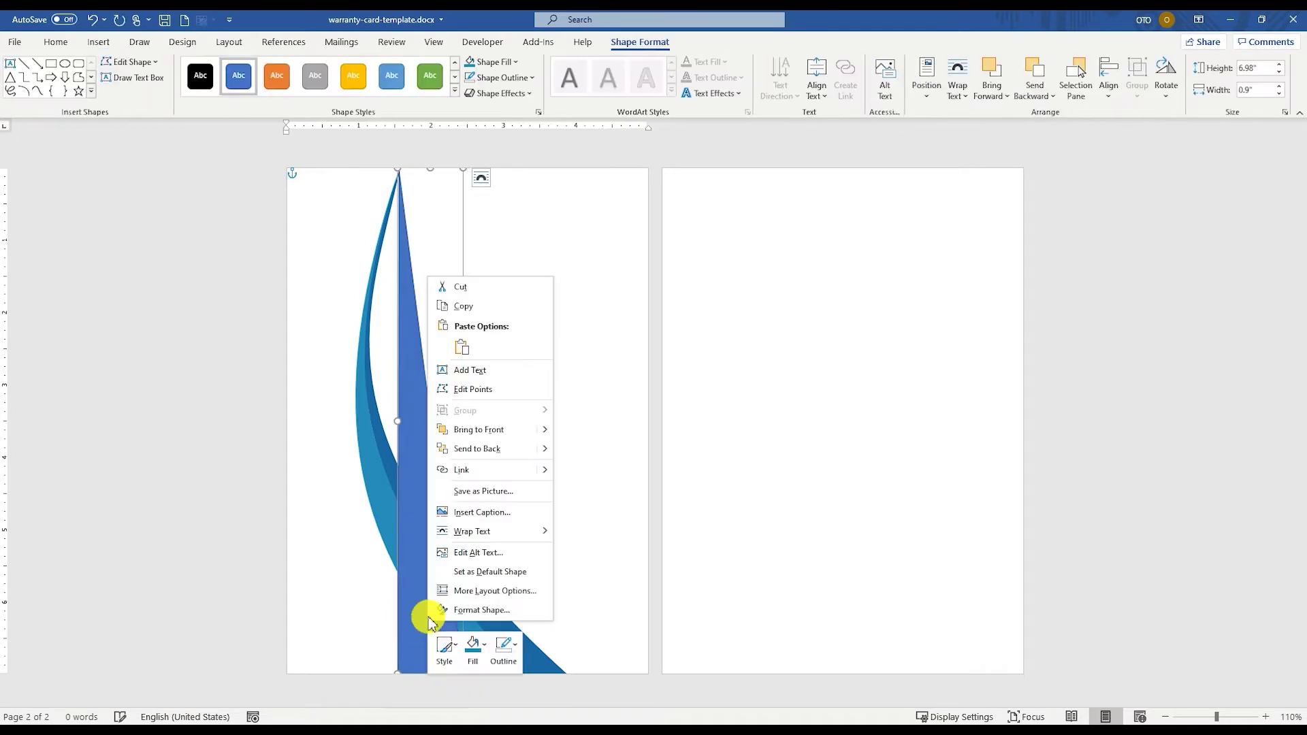
pyautogui.click(501, 644)
pyautogui.click(528, 539)
# Edit the triangle's points so its edges curve along the left side of the swoosh
pyautogui.rightClick(414, 534)
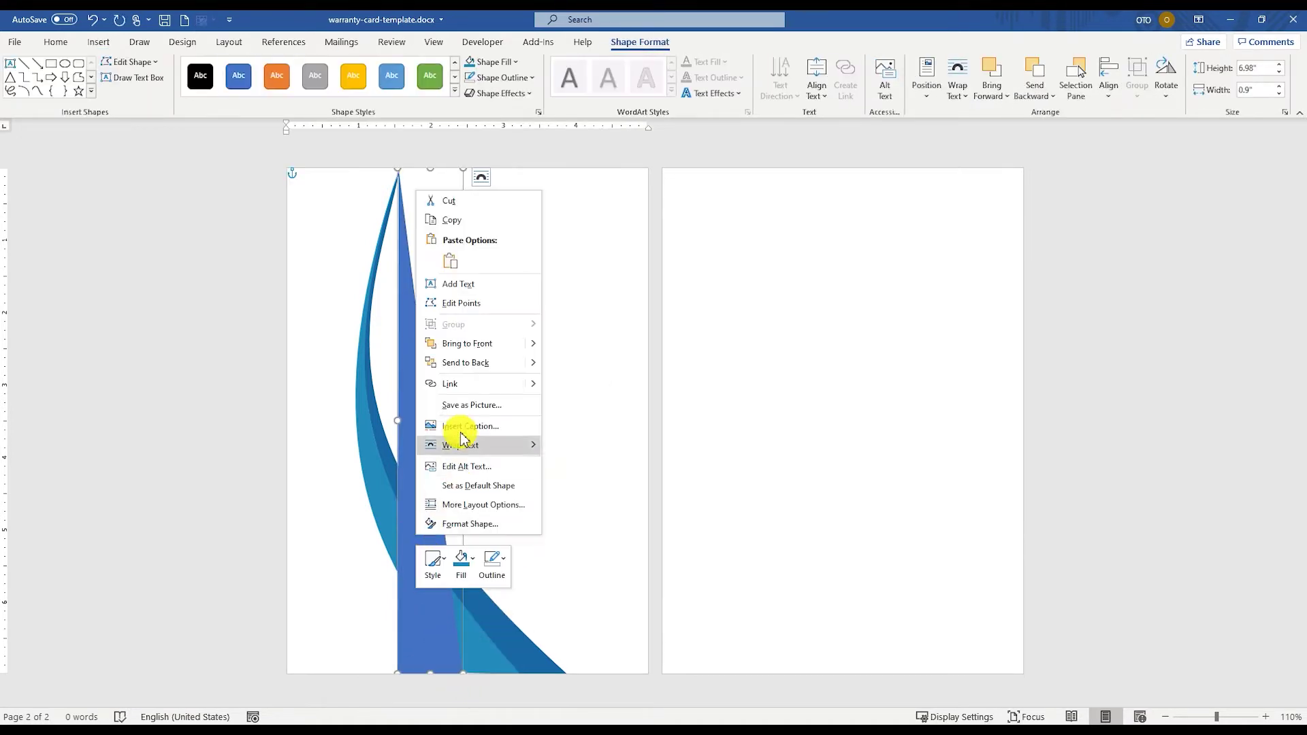
pyautogui.click(461, 303)
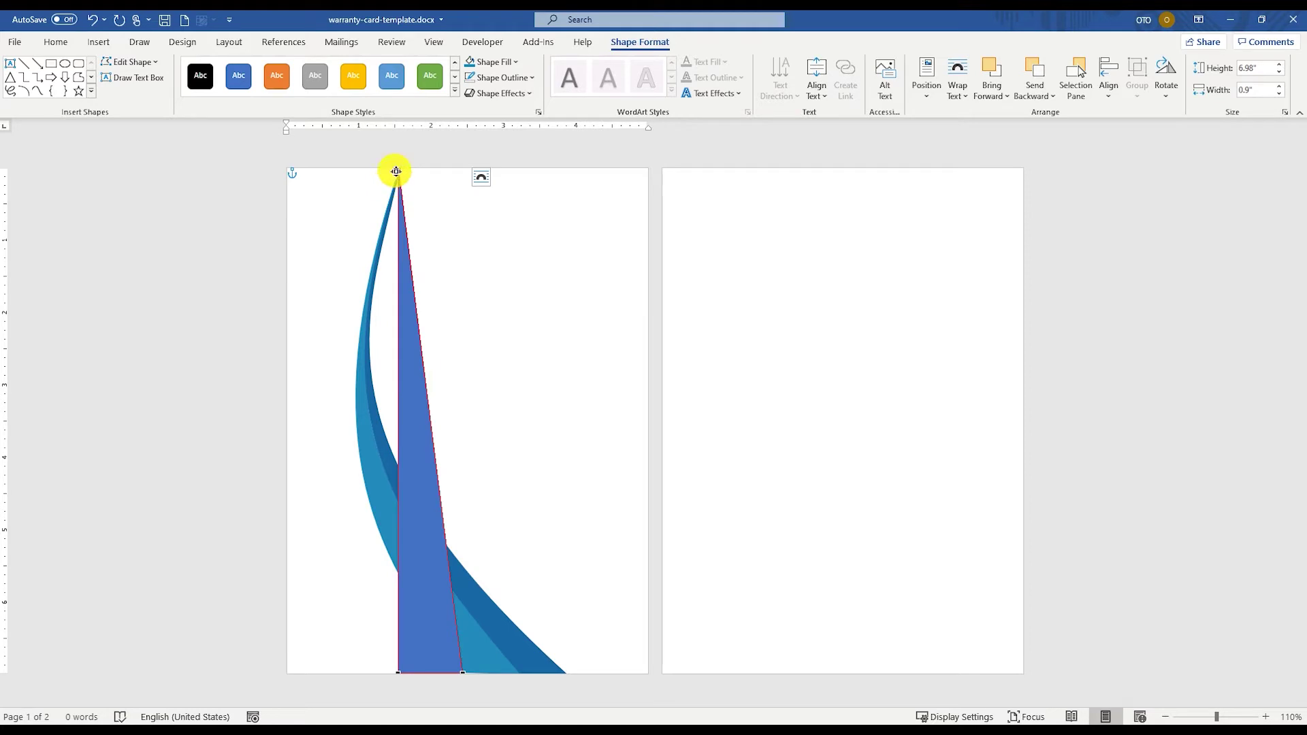
pyautogui.moveTo(384, 345); pyautogui.dragTo(289, 460)
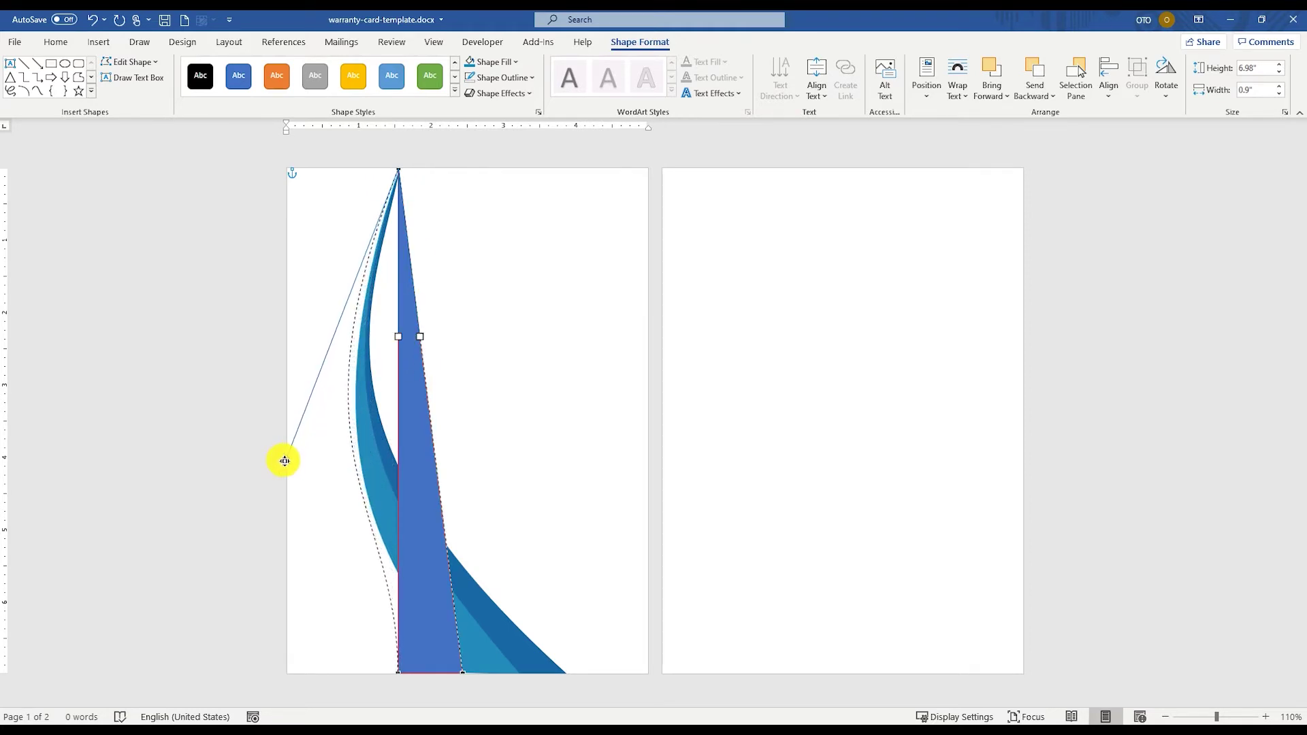
pyautogui.moveTo(284, 461); pyautogui.dragTo(287, 452)
pyautogui.click(399, 674)
pyautogui.moveTo(390, 510); pyautogui.dragTo(344, 580)
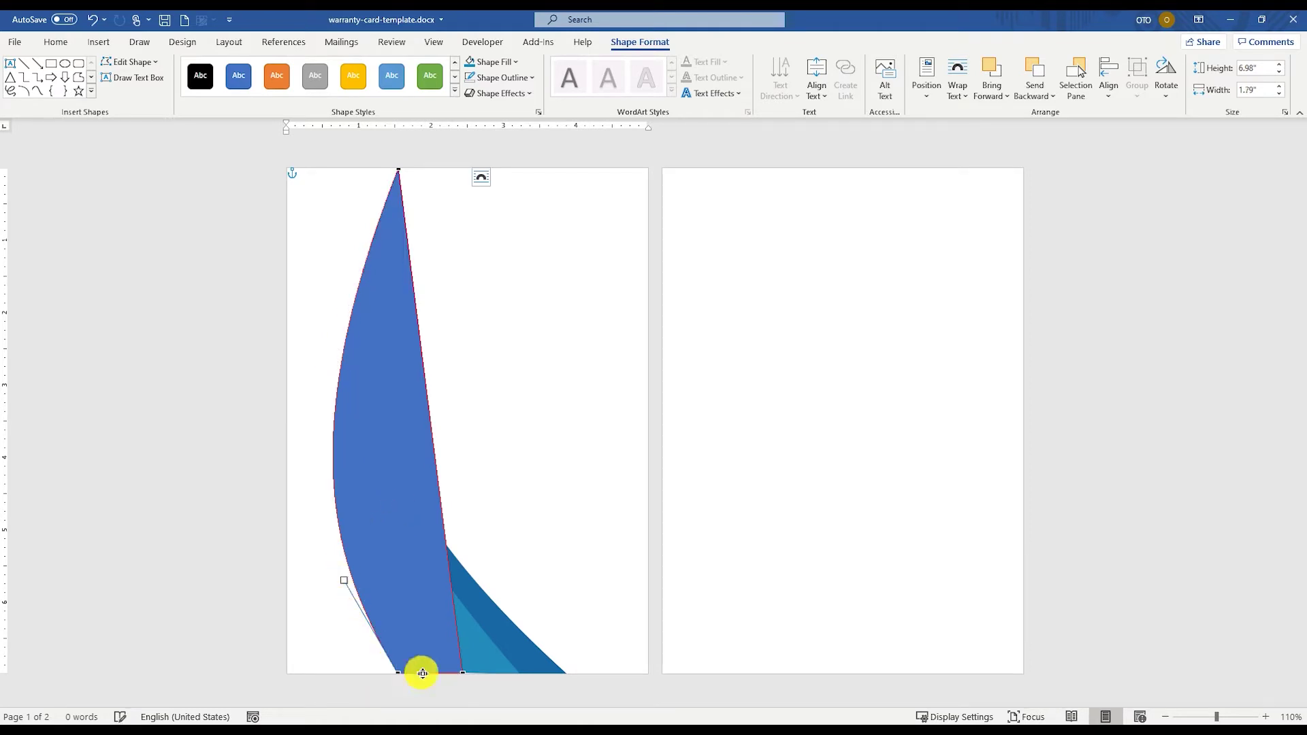
pyautogui.moveTo(449, 544)
pyautogui.mouseDown()
pyautogui.moveTo(300, 515)
pyautogui.moveTo(291, 438)
pyautogui.moveTo(271, 419)
pyautogui.mouseUp()
pyautogui.click(399, 170)
pyautogui.moveTo(370, 362); pyautogui.dragTo(388, 278)
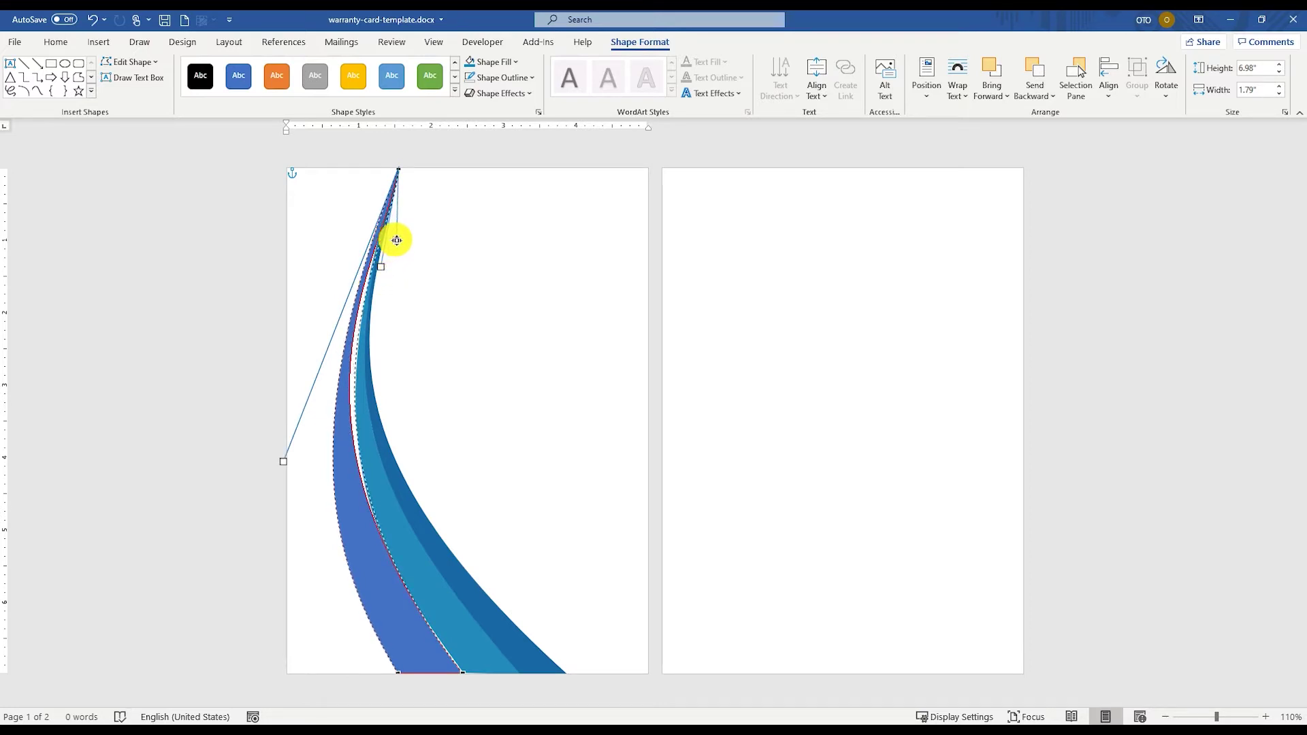
pyautogui.moveTo(397, 240); pyautogui.dragTo(397, 239)
pyautogui.moveTo(466, 673); pyautogui.dragTo(471, 675)
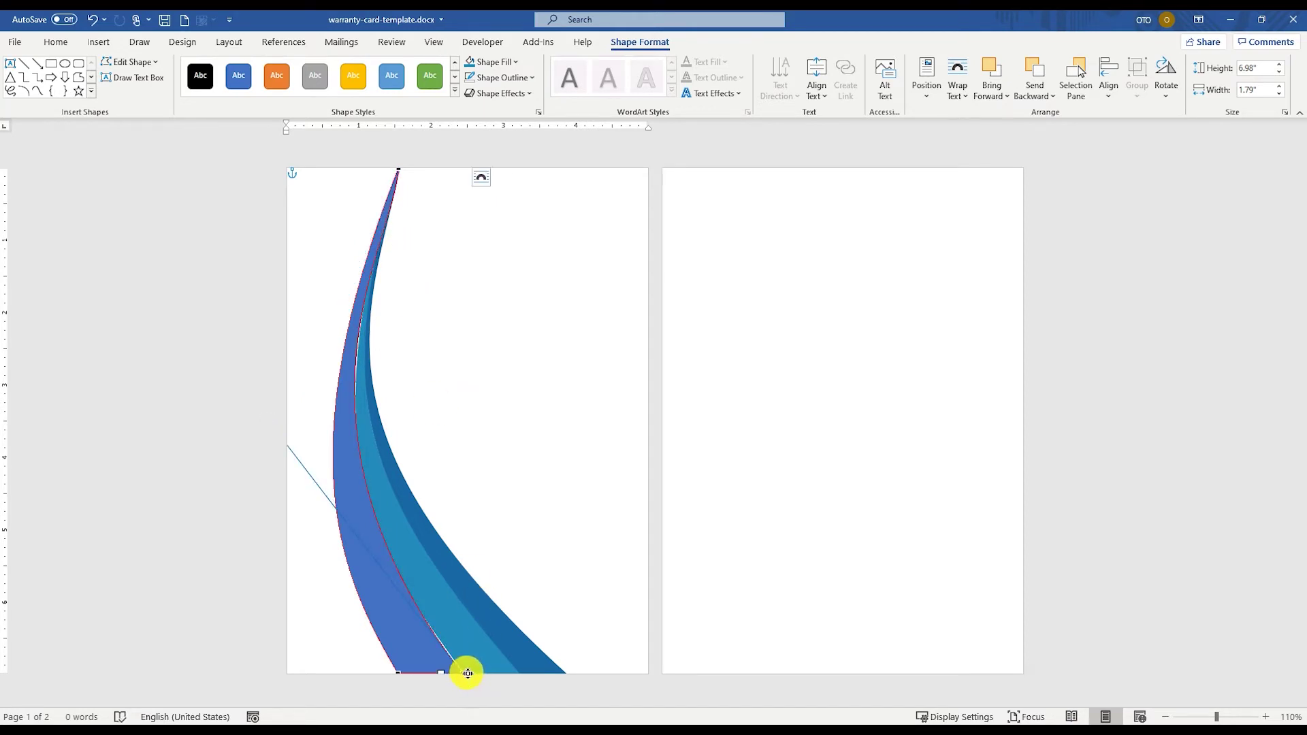
# Fill the curved band with a light sky blue
pyautogui.click(379, 592)
pyautogui.click(384, 594)
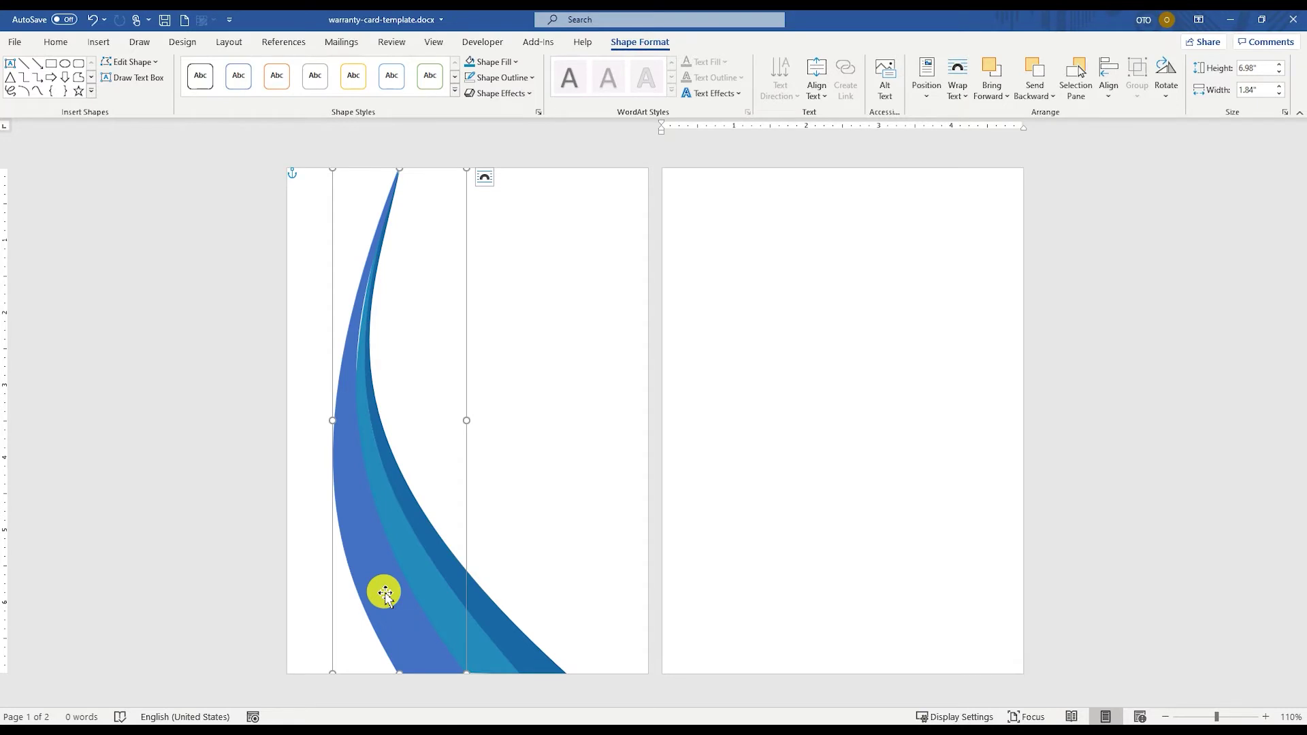
pyautogui.rightClick(385, 594)
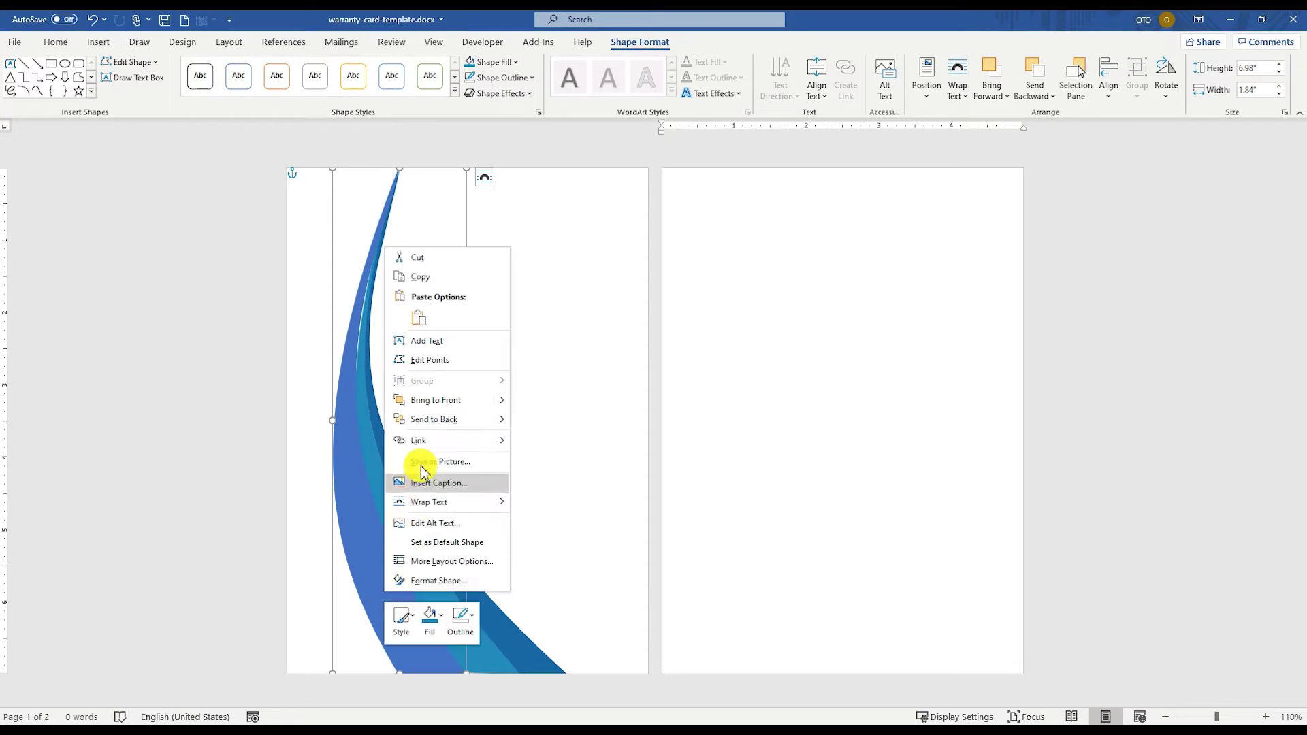
pyautogui.click(411, 361)
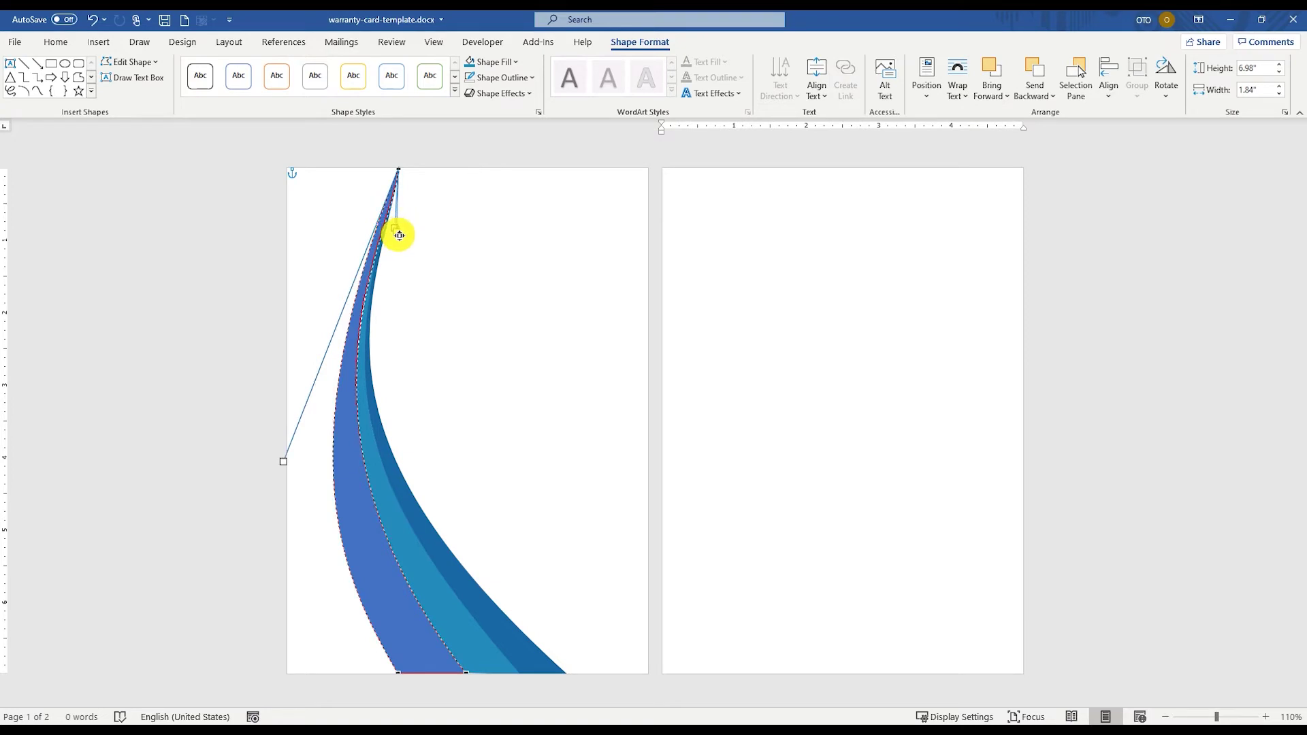
pyautogui.click(350, 313)
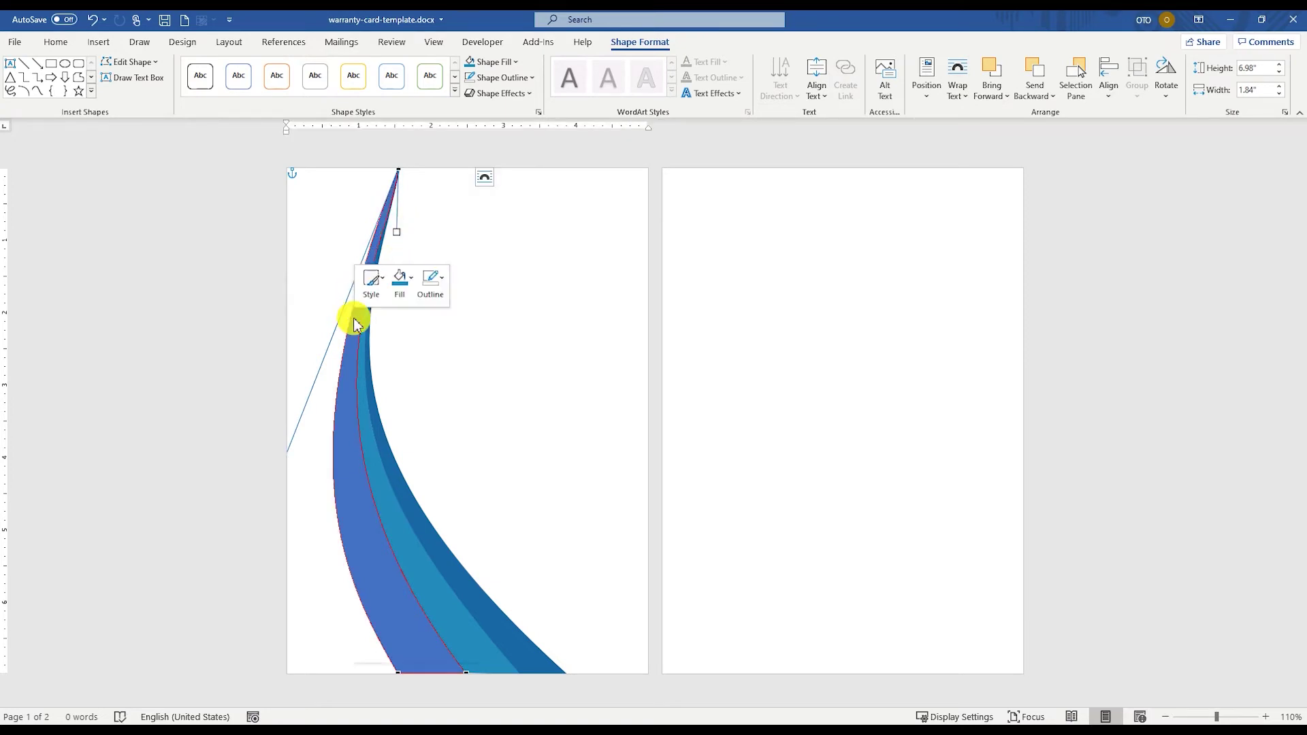
pyautogui.click(401, 288)
pyautogui.click(417, 465)
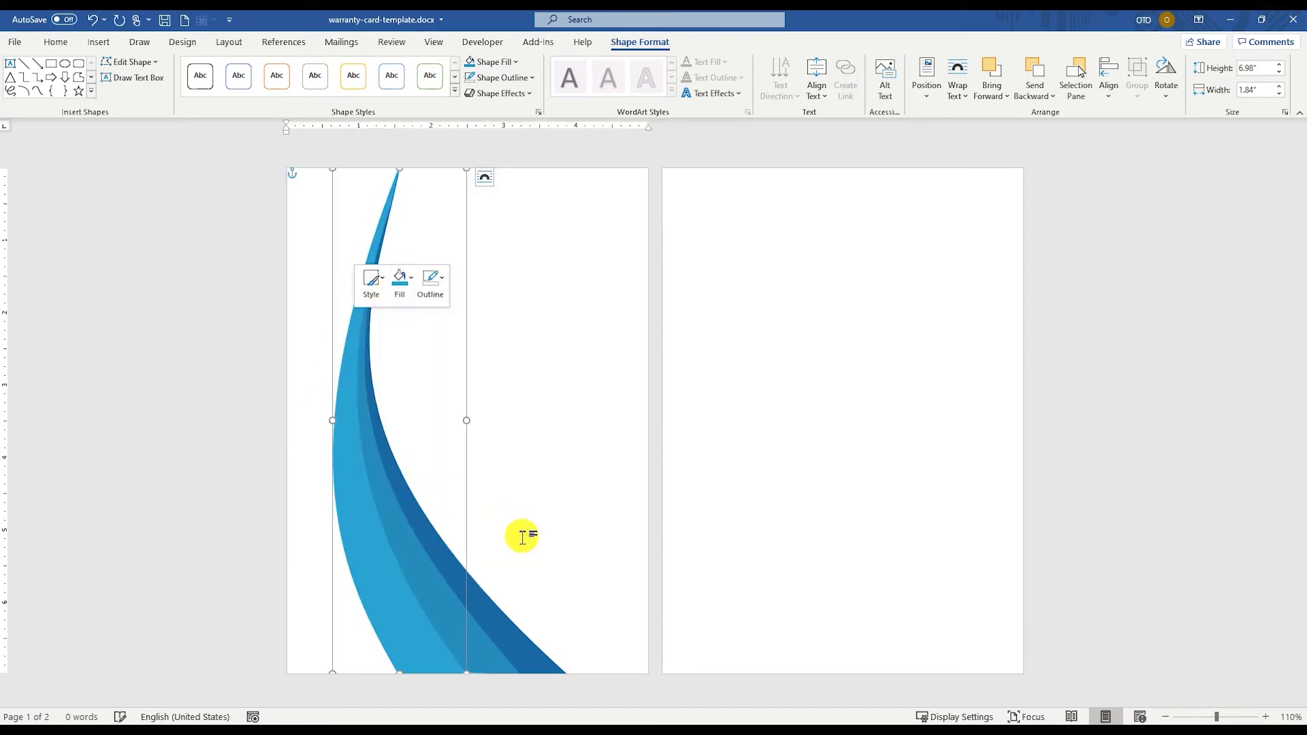
pyautogui.click(707, 507)
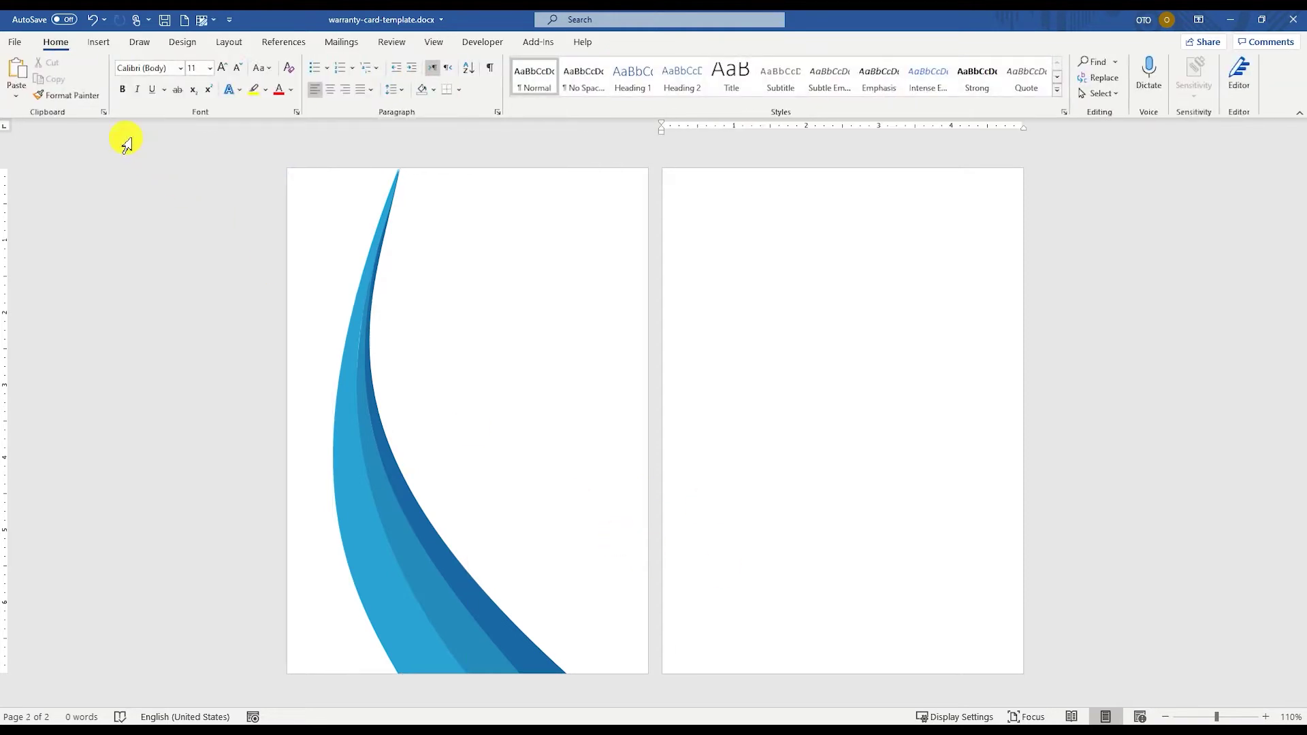
# Draw a rectangle over page 1's left strip and curve its right edge along the bands
pyautogui.click(98, 42)
pyautogui.click(186, 97)
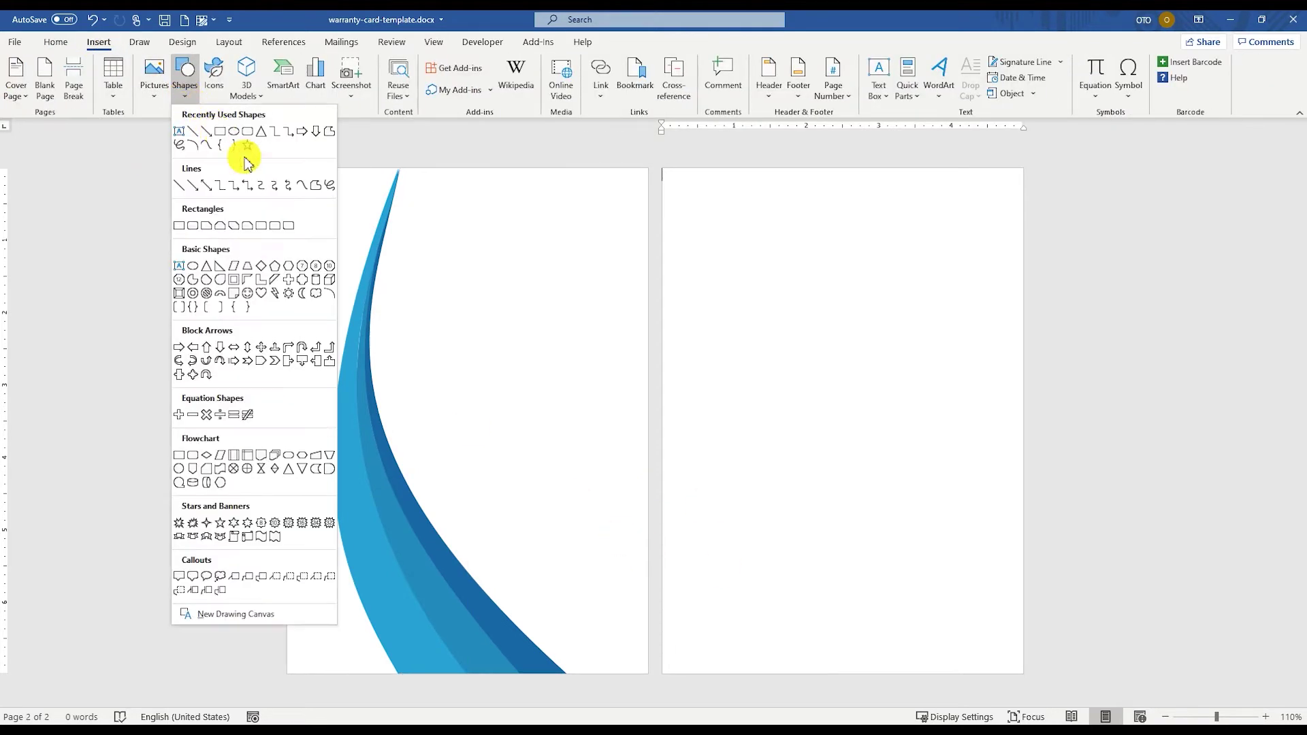
pyautogui.click(316, 186)
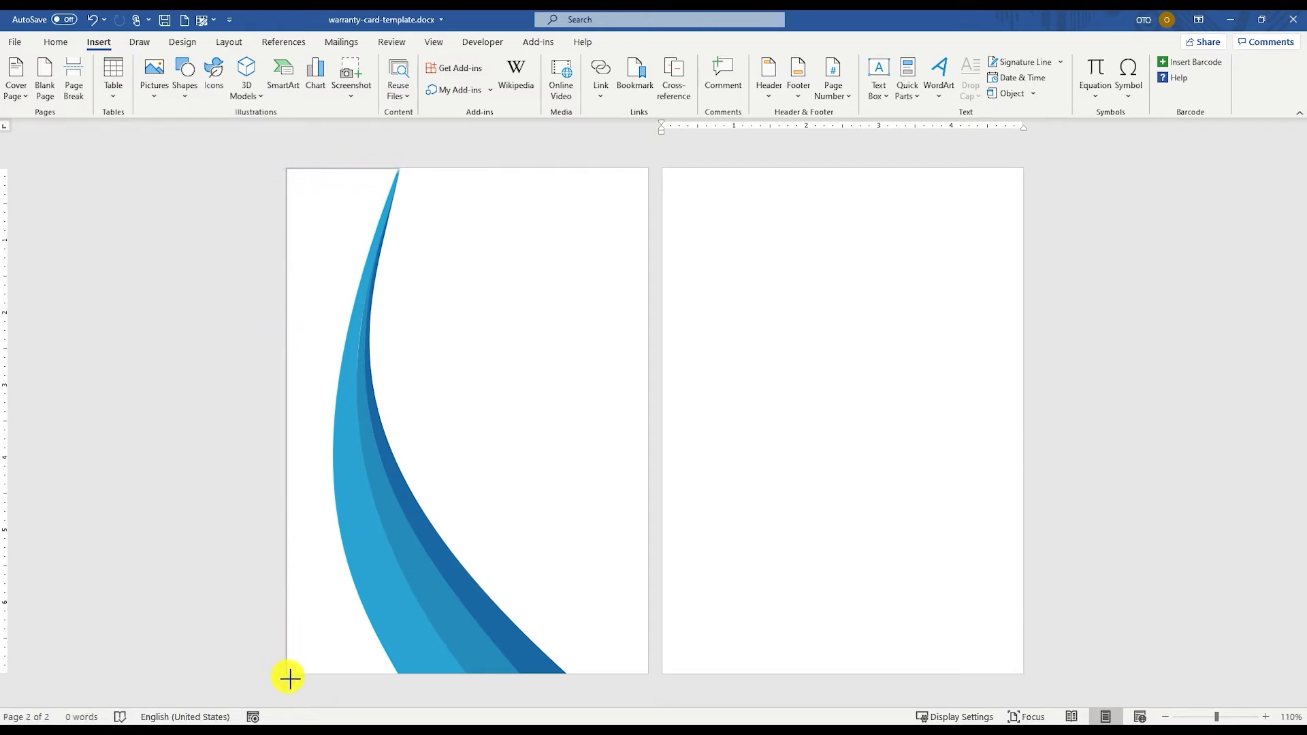
pyautogui.moveTo(404, 680); pyautogui.dragTo(399, 171)
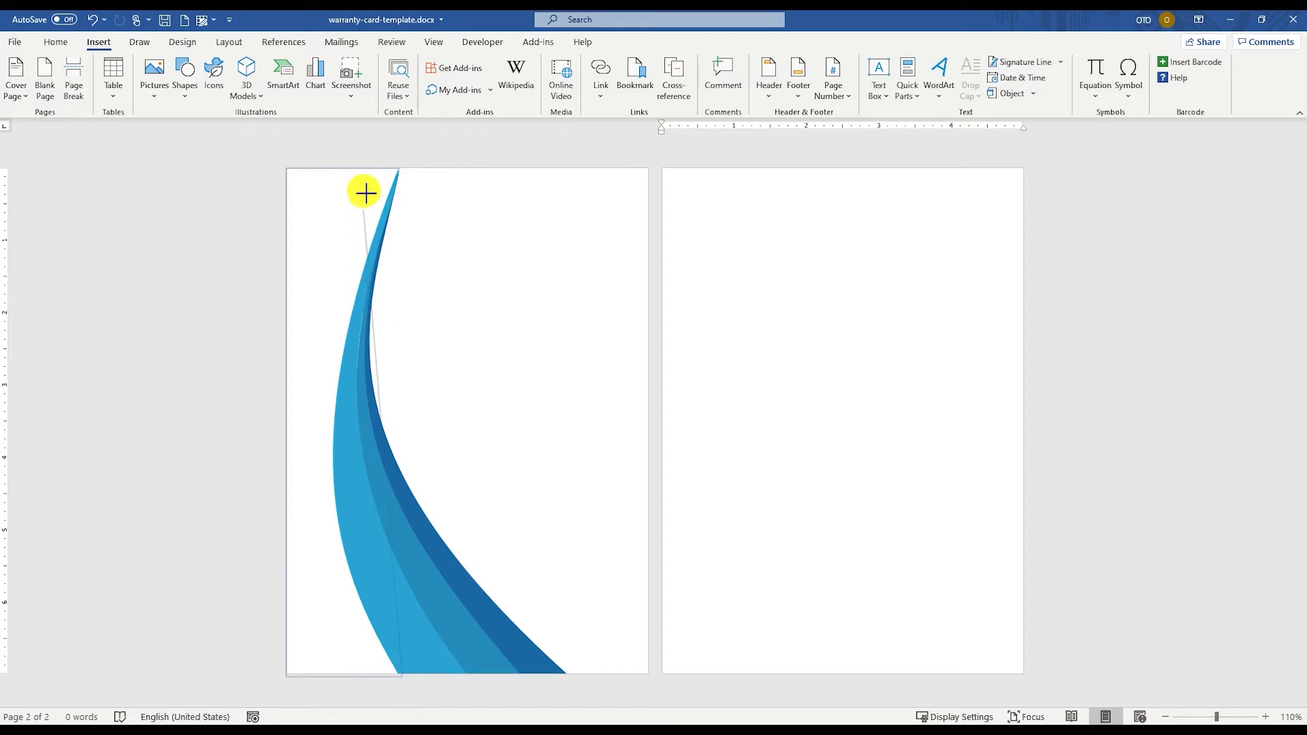
pyautogui.rightClick(361, 228)
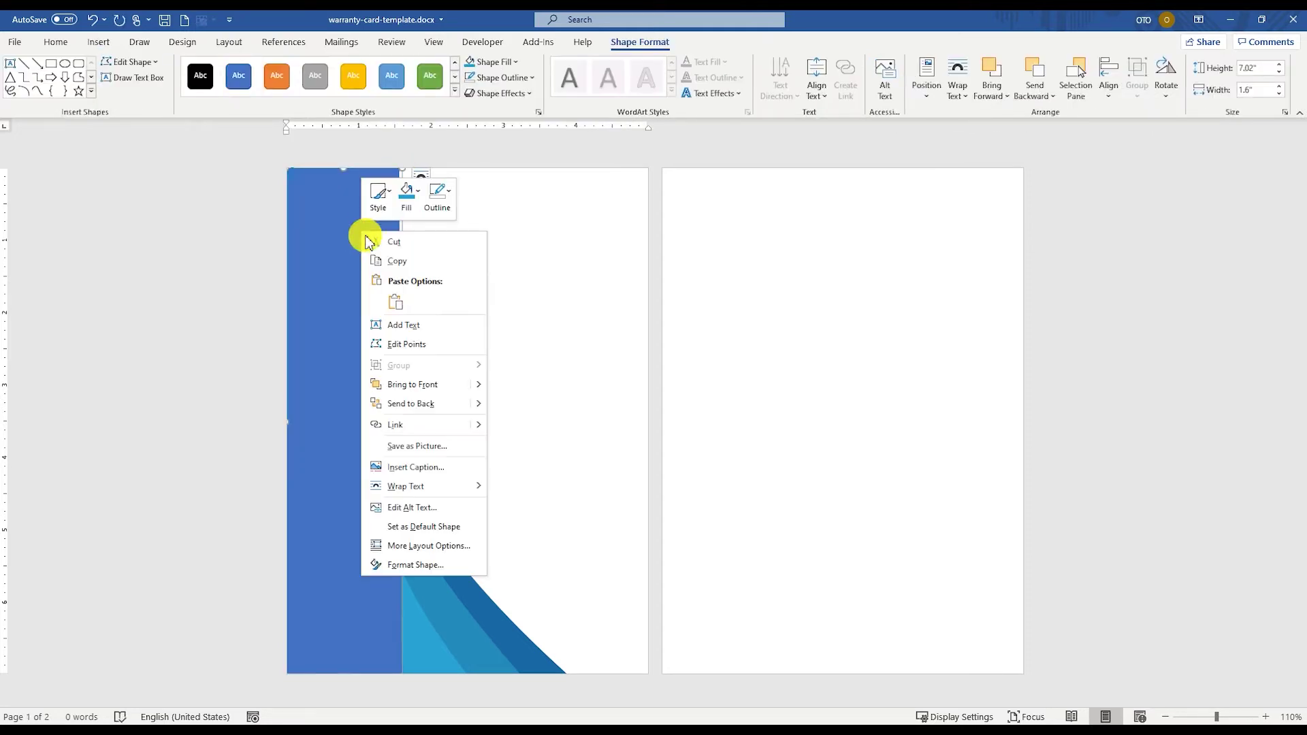
pyautogui.click(394, 341)
pyautogui.moveTo(400, 325); pyautogui.dragTo(322, 371)
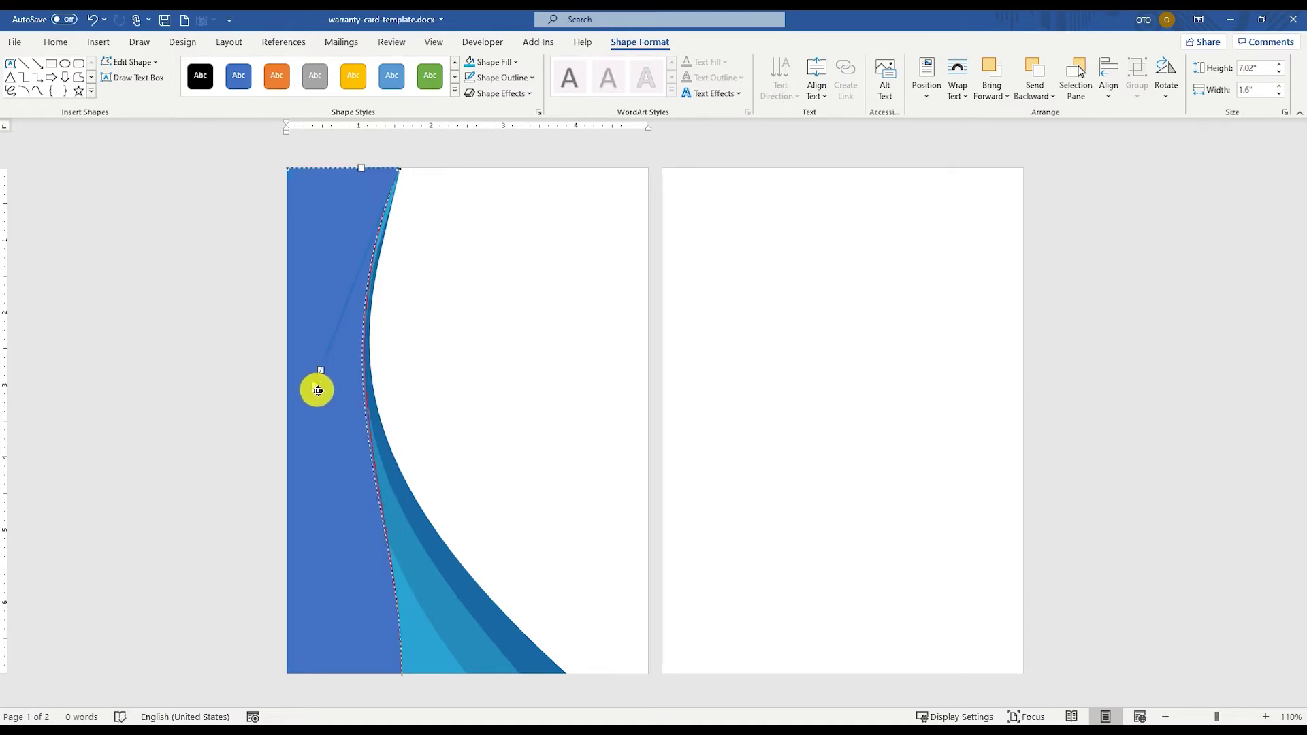
pyautogui.moveTo(318, 390); pyautogui.dragTo(291, 446)
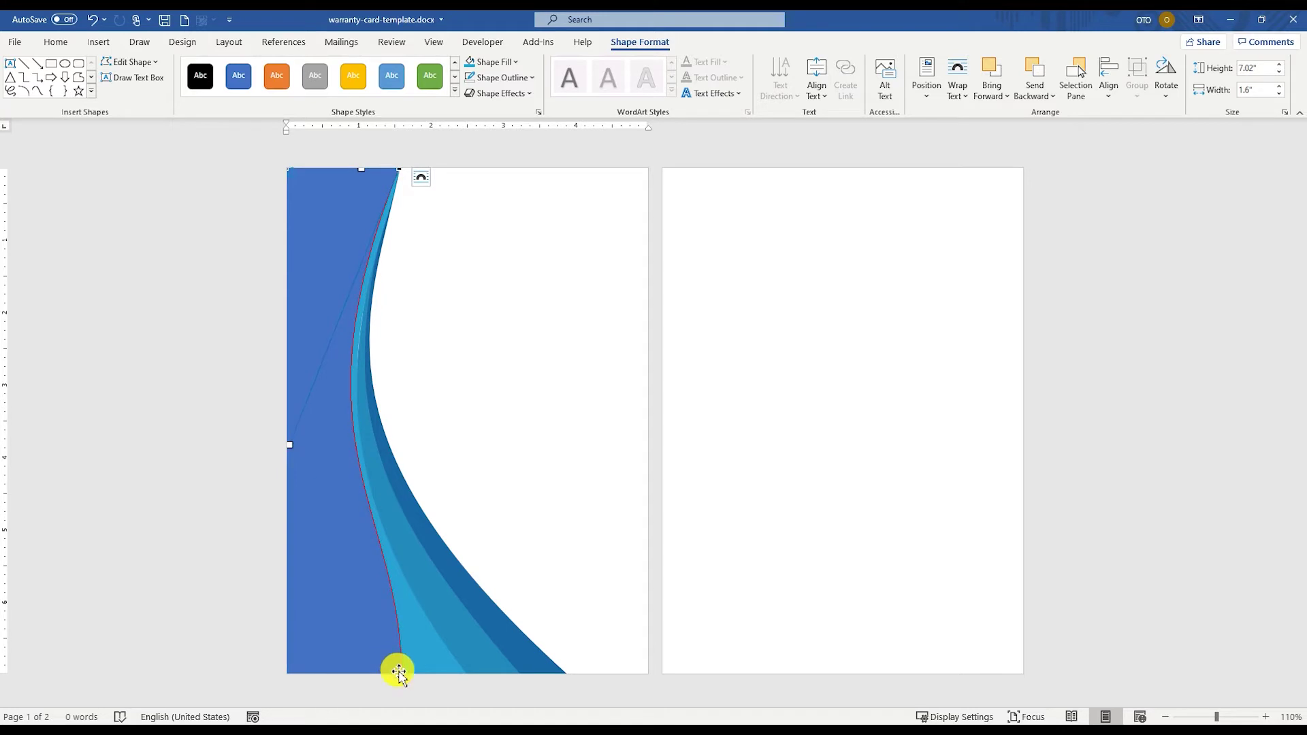
pyautogui.moveTo(401, 507); pyautogui.dragTo(344, 540)
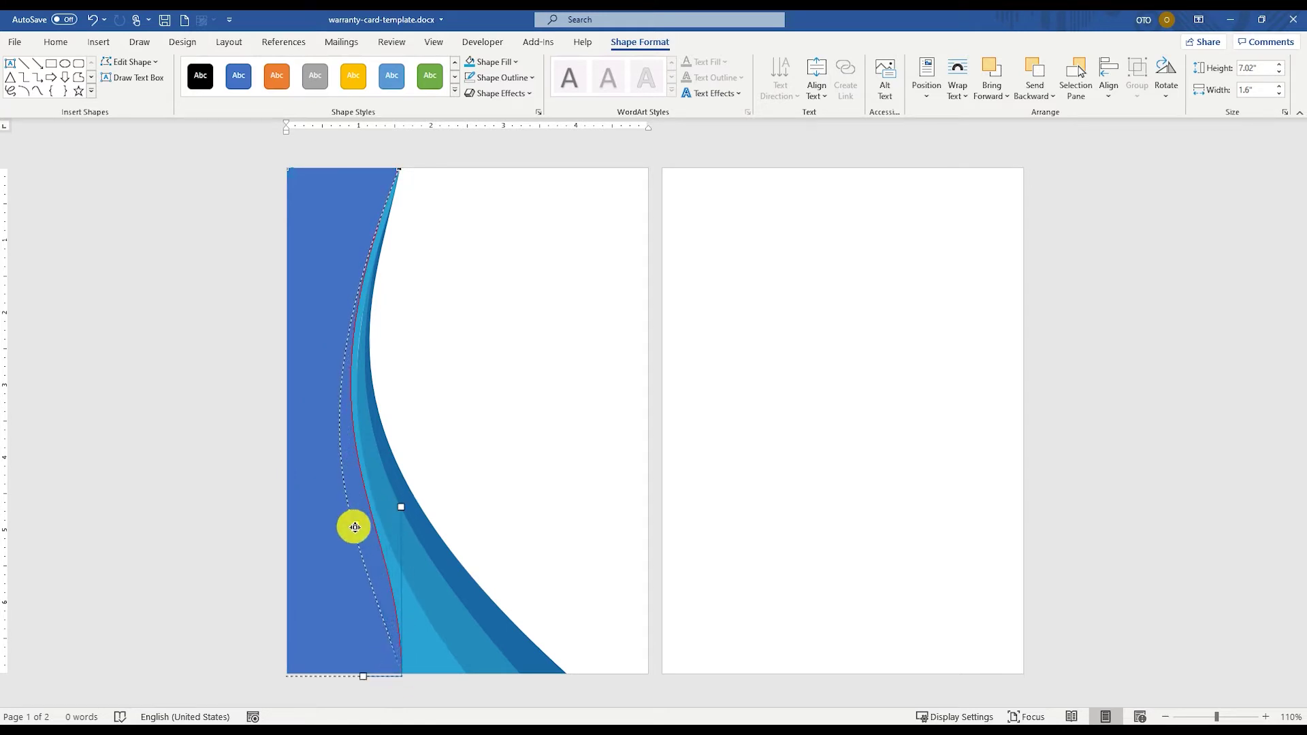
# Fill the panel dark grey and send it backward behind the blue bands
pyautogui.rightClick(331, 280)
pyautogui.click(375, 243)
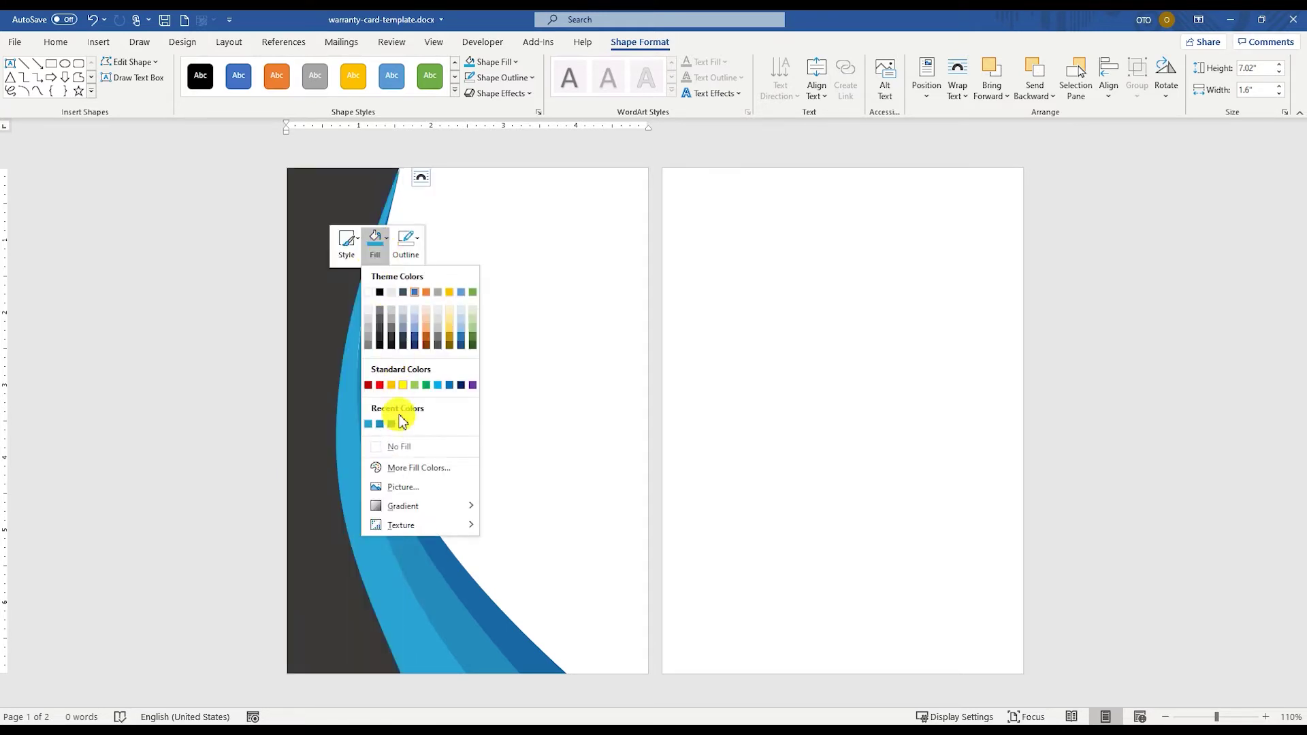
pyautogui.click(406, 429)
pyautogui.rightClick(324, 197)
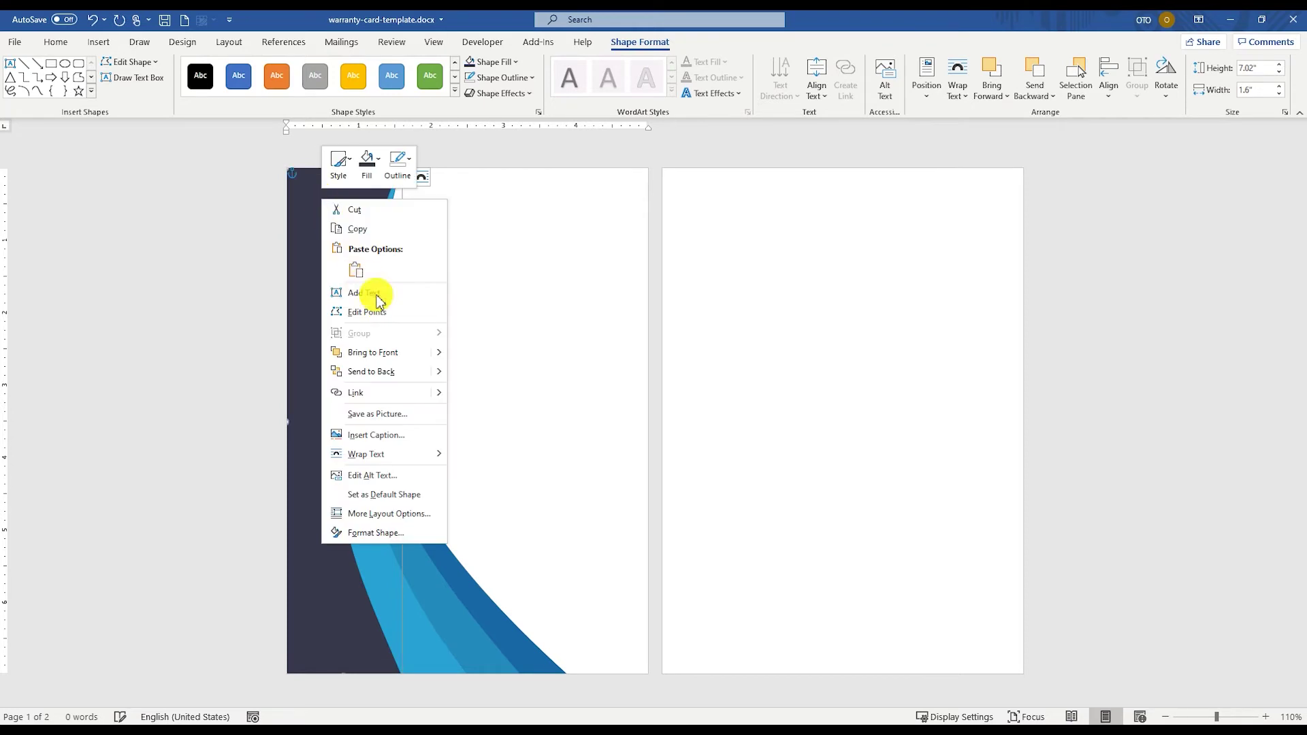
pyautogui.click(379, 368)
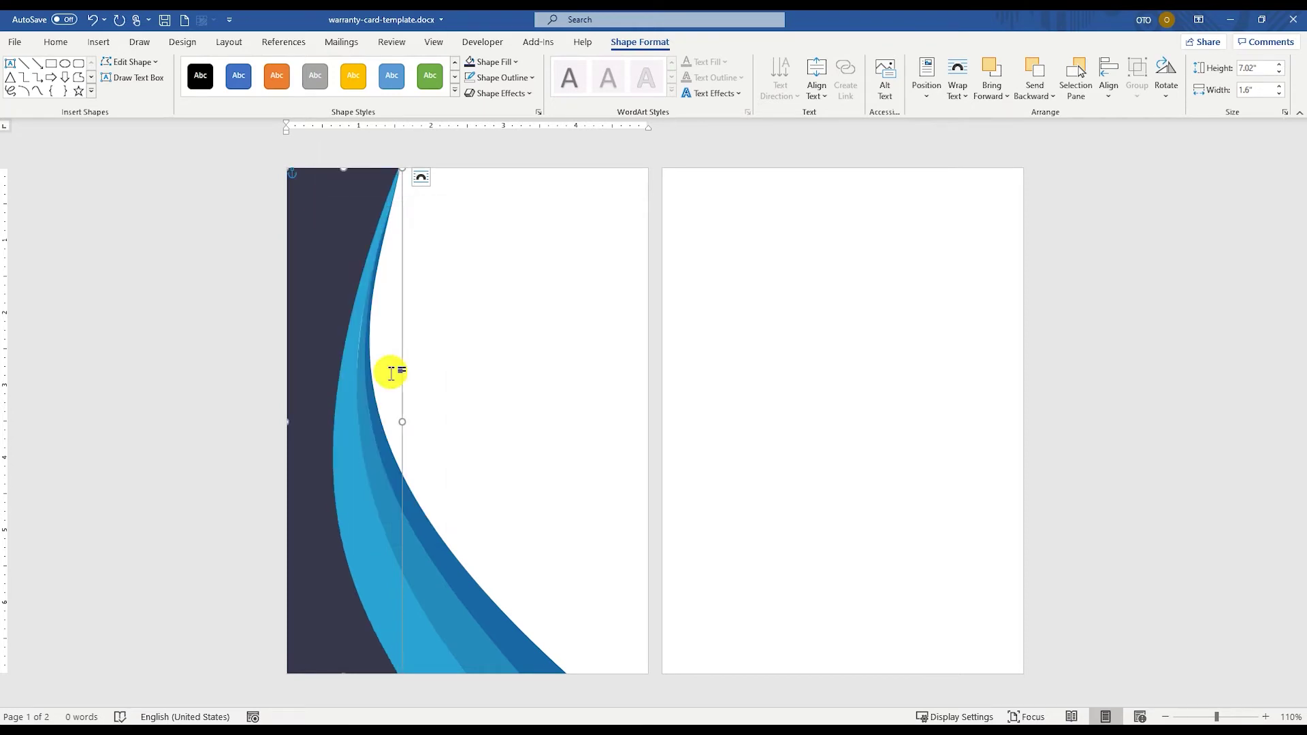
pyautogui.click(684, 369)
pyautogui.click(99, 44)
pyautogui.click(154, 76)
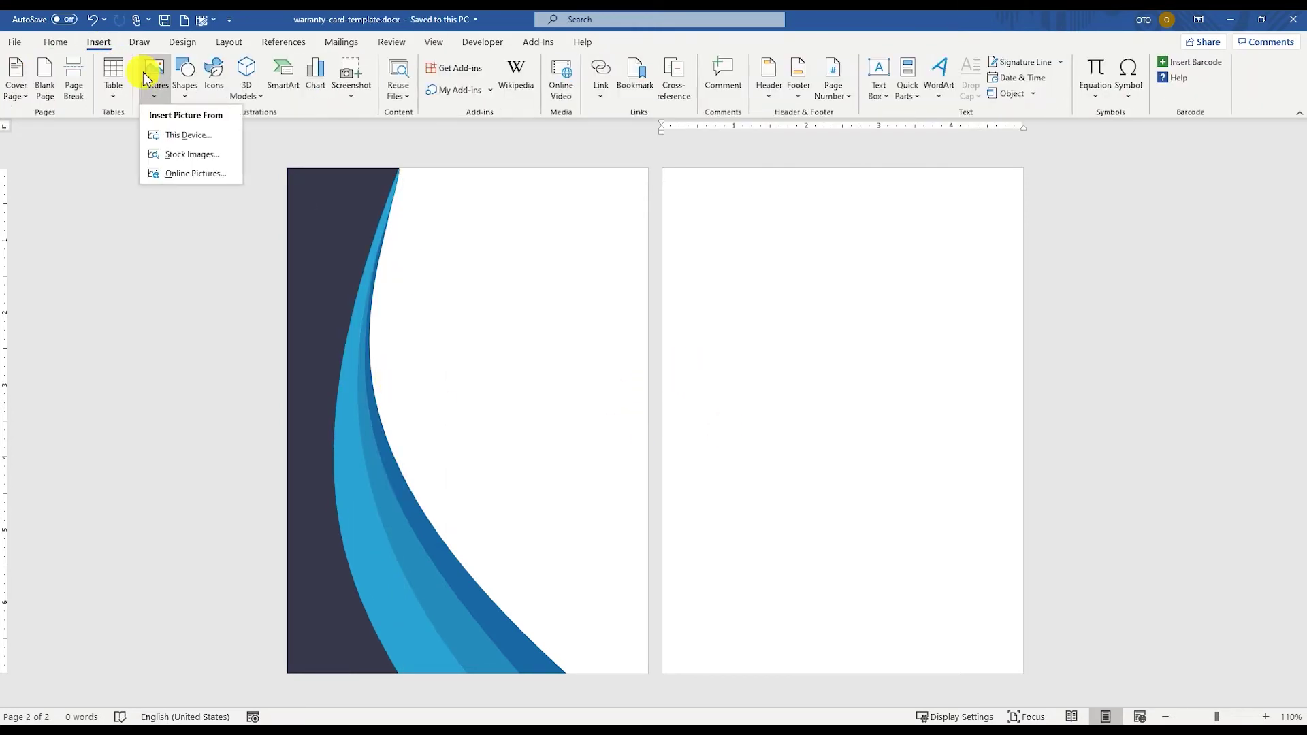
# Insert the washing-machine photo, set it In Front of Text and move it onto page 1
pyautogui.click(185, 136)
pyautogui.doubleClick(502, 175)
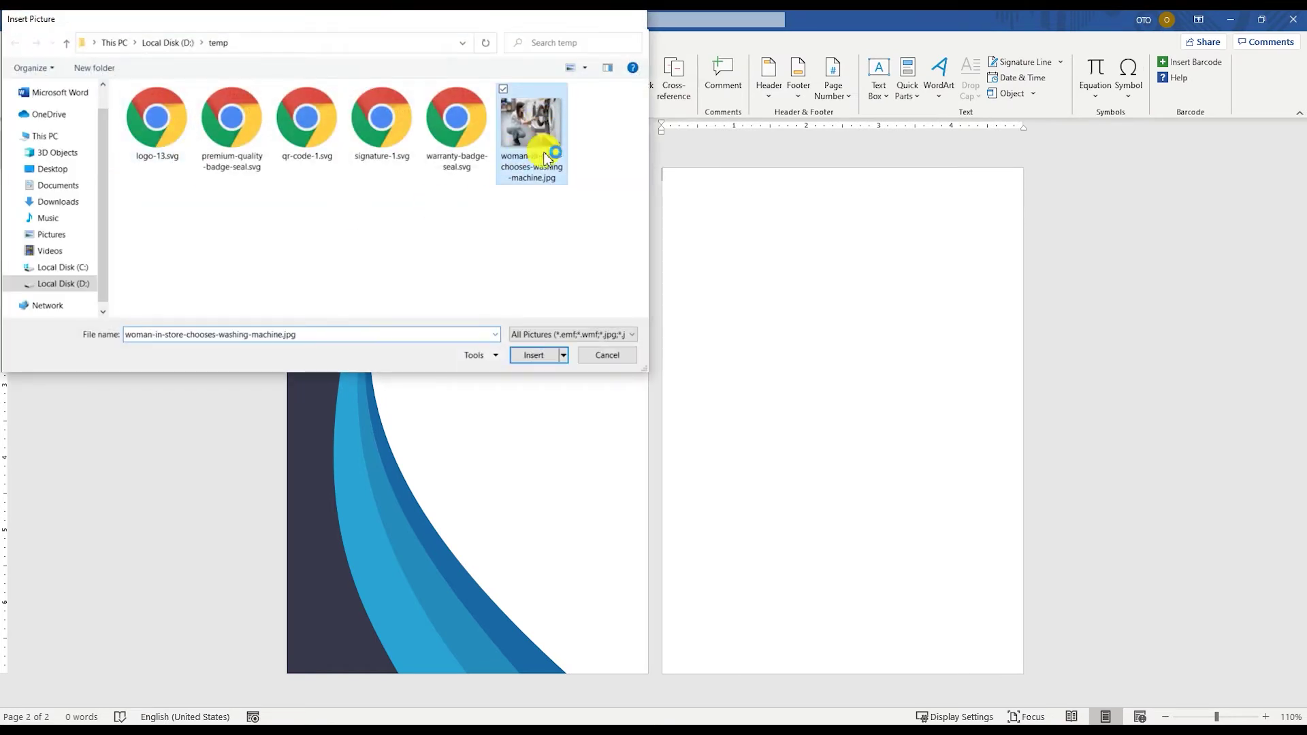
pyautogui.click(920, 181)
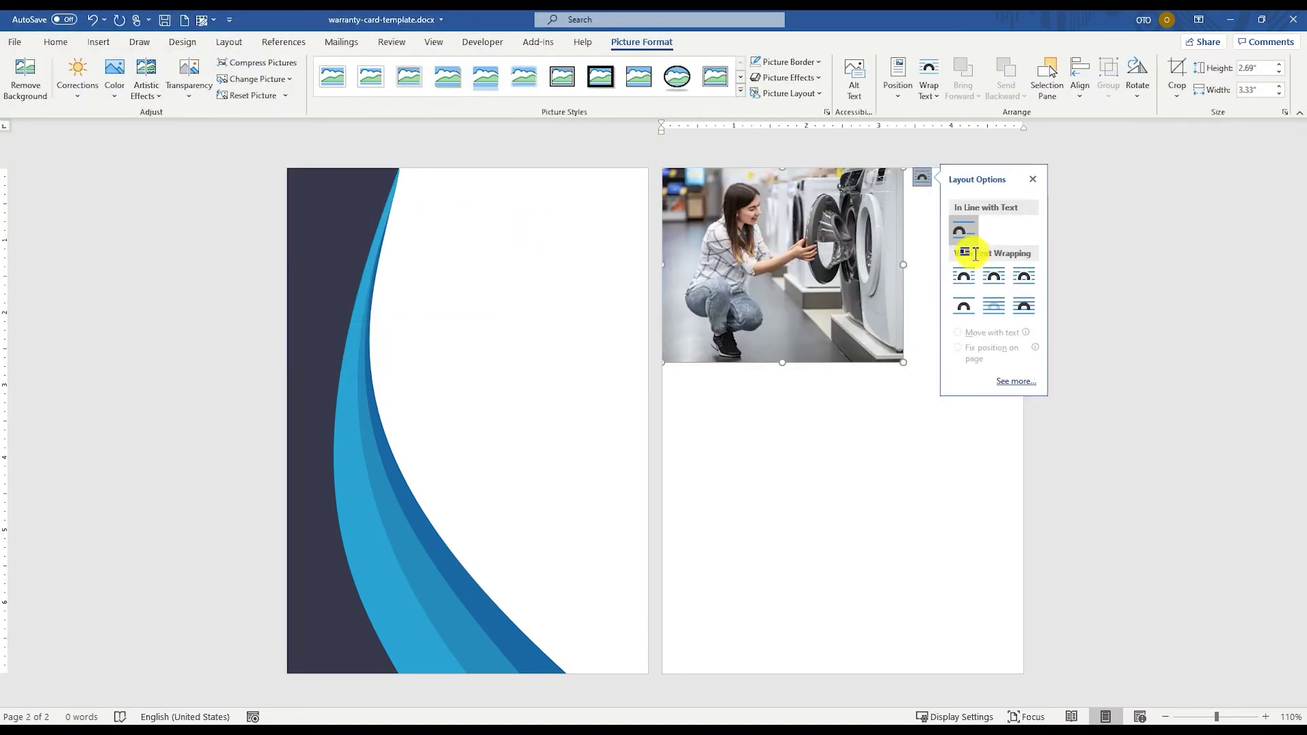
pyautogui.click(1018, 302)
pyautogui.moveTo(756, 289)
pyautogui.mouseDown()
pyautogui.moveTo(526, 289)
pyautogui.moveTo(560, 279)
pyautogui.mouseUp()
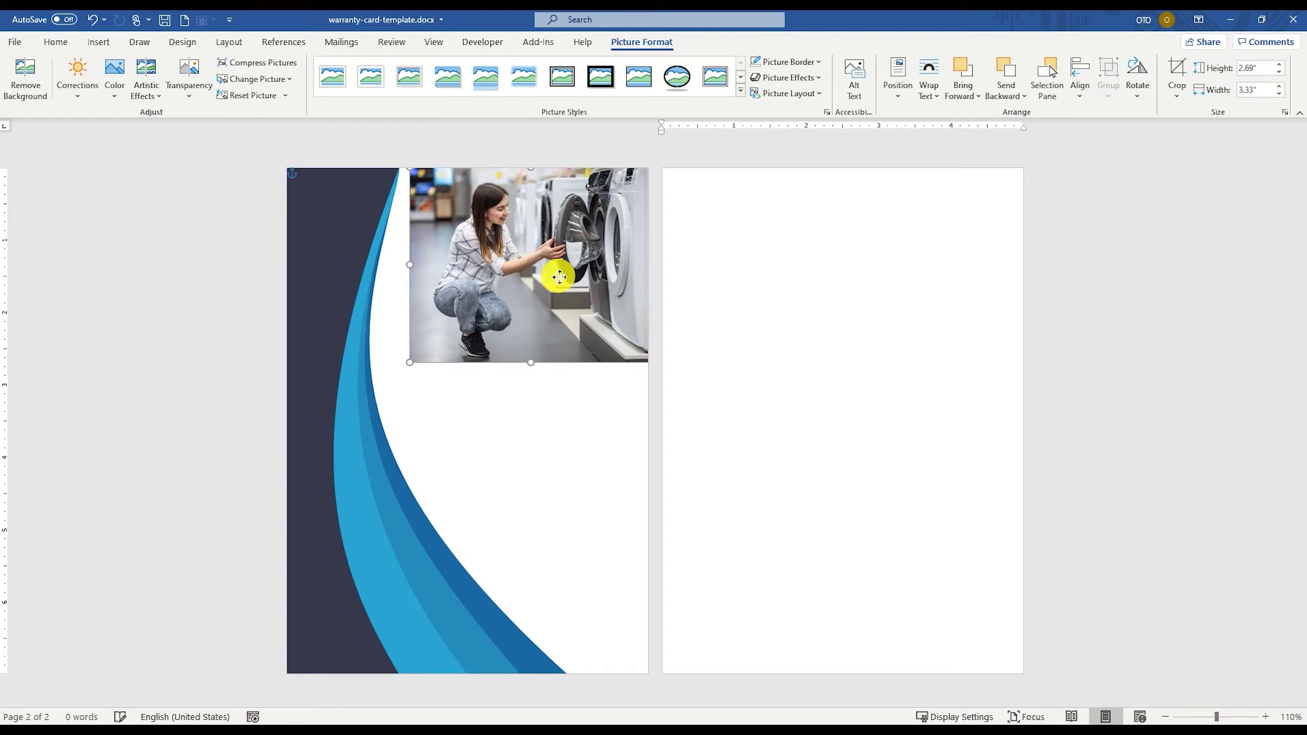
# Enlarge the photo over the blue curve and send it behind the curve shapes
pyautogui.moveTo(400, 371); pyautogui.dragTo(352, 407)
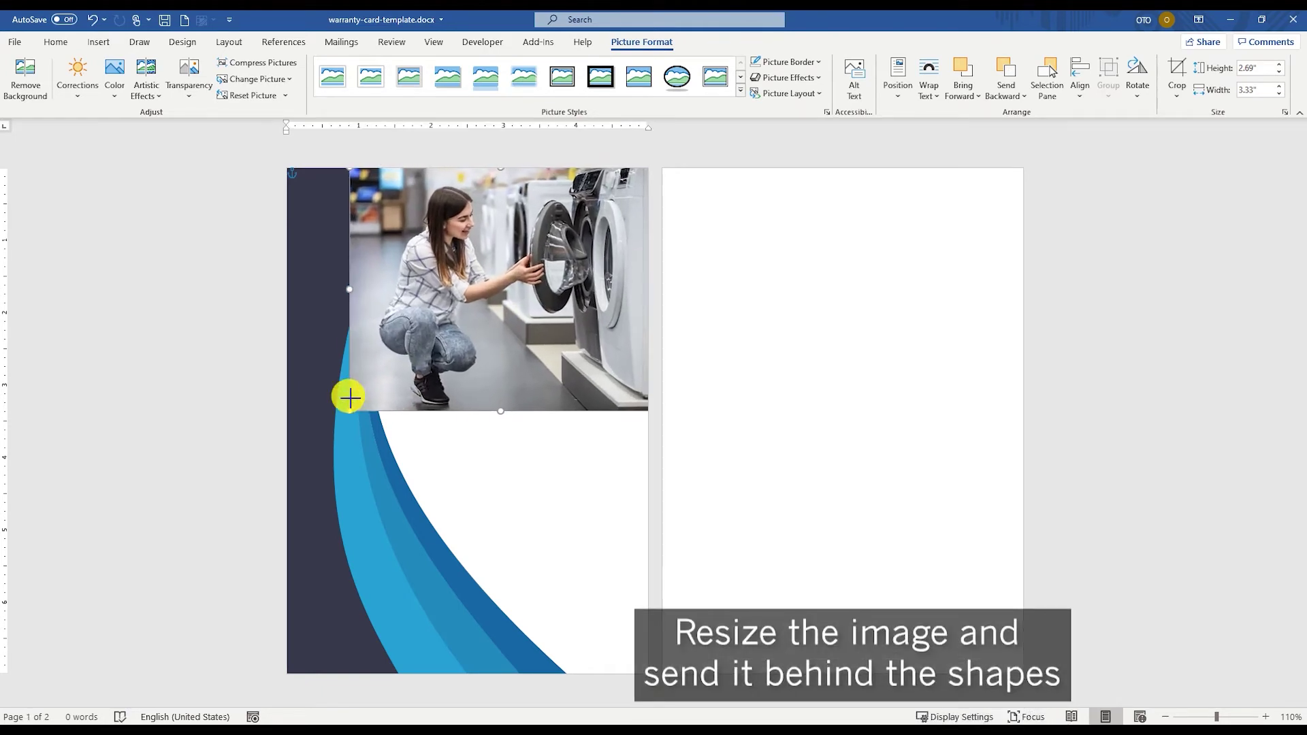
pyautogui.moveTo(495, 335); pyautogui.dragTo(508, 341)
pyautogui.rightClick(512, 304)
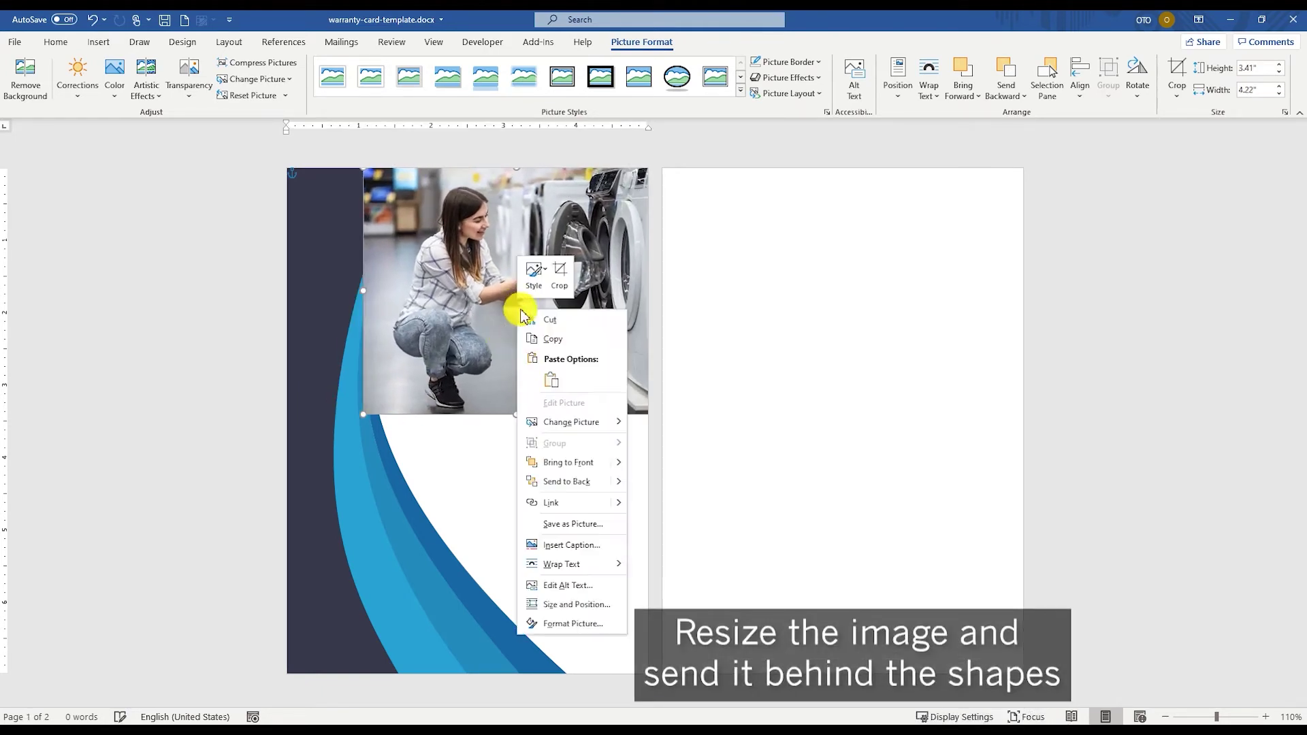
pyautogui.click(575, 469)
pyautogui.click(691, 354)
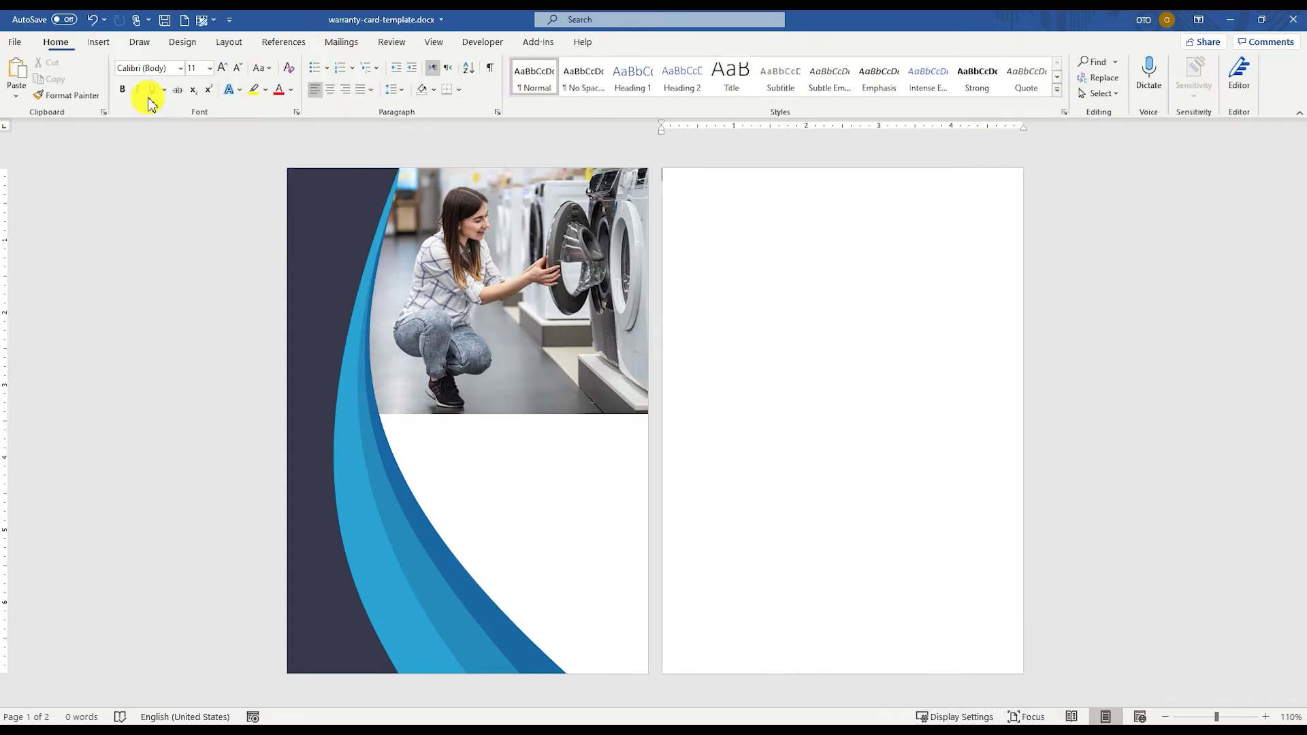
pyautogui.click(99, 44)
pyautogui.click(185, 82)
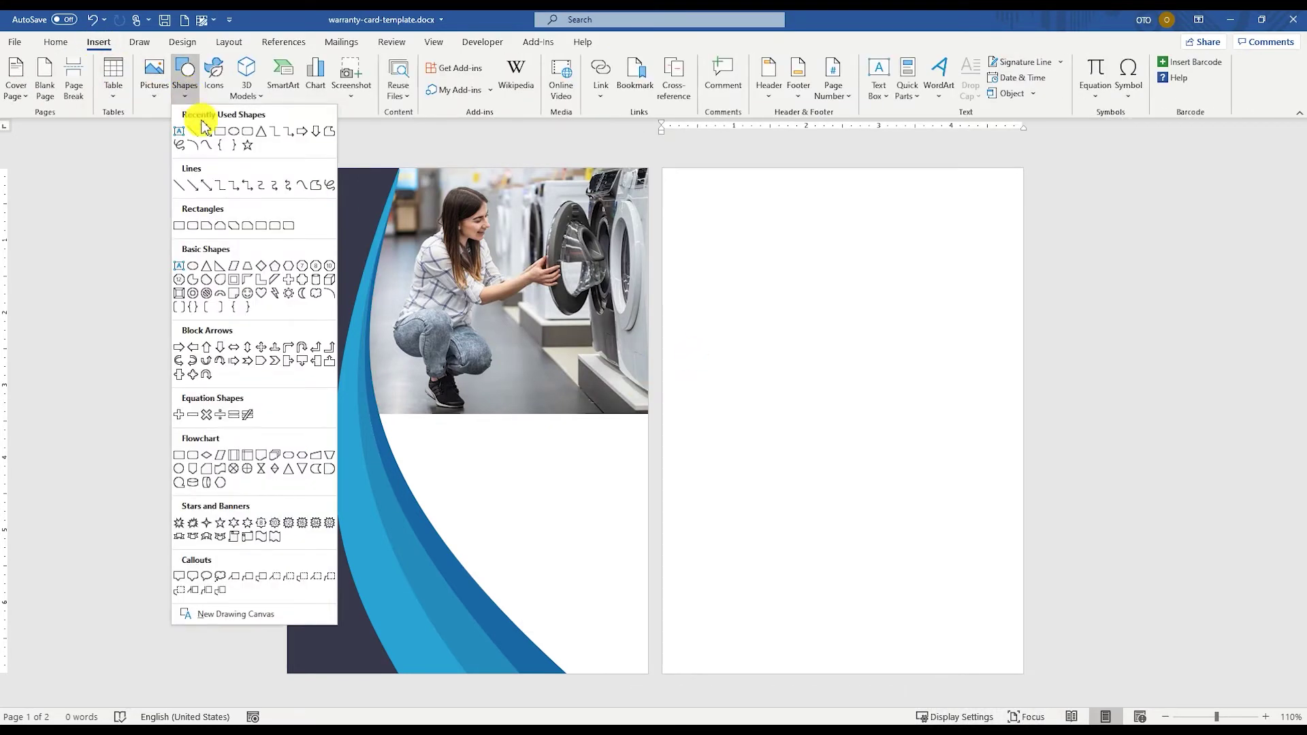
# Draw a rectangle across the bottom of the washing-machine photo
pyautogui.click(219, 132)
pyautogui.moveTo(355, 352); pyautogui.dragTo(649, 458)
pyautogui.rightClick(534, 412)
pyautogui.click(607, 439)
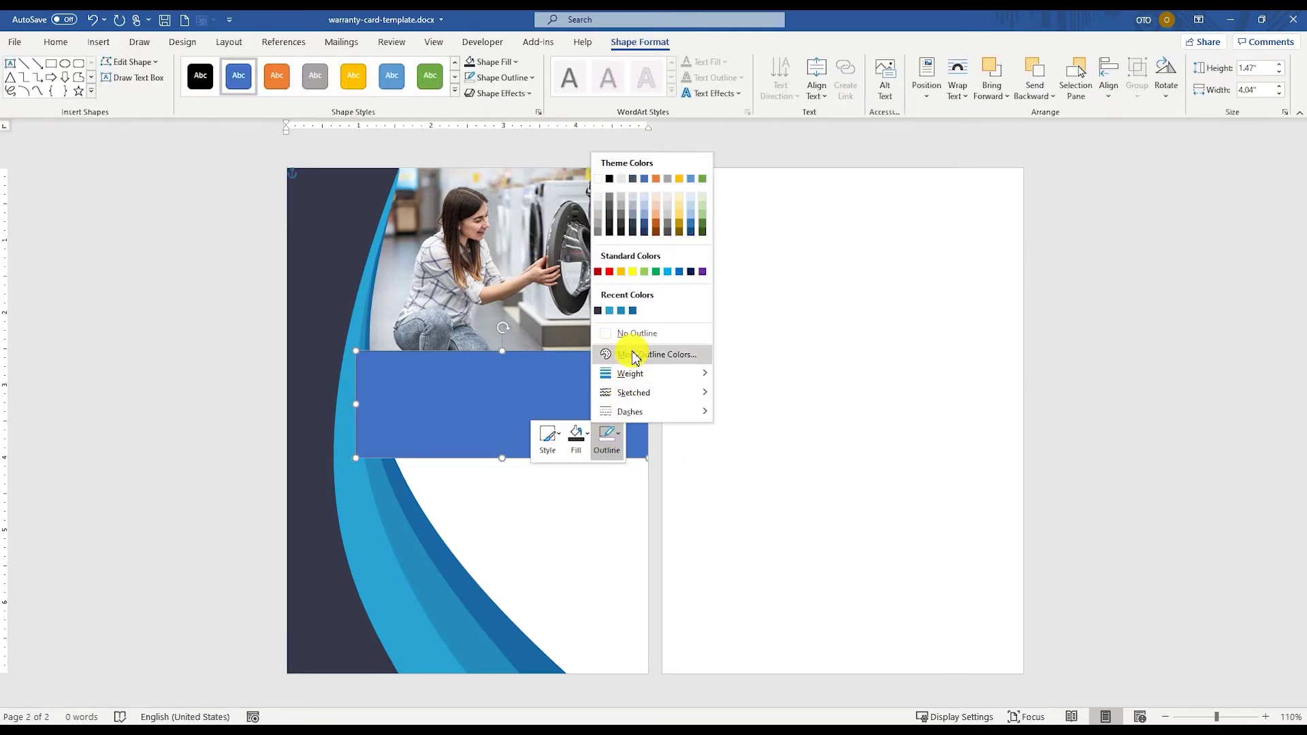
pyautogui.press('Escape')
# Reorder the layers so the rectangle sits in front of the photo
pyautogui.rightClick(511, 410)
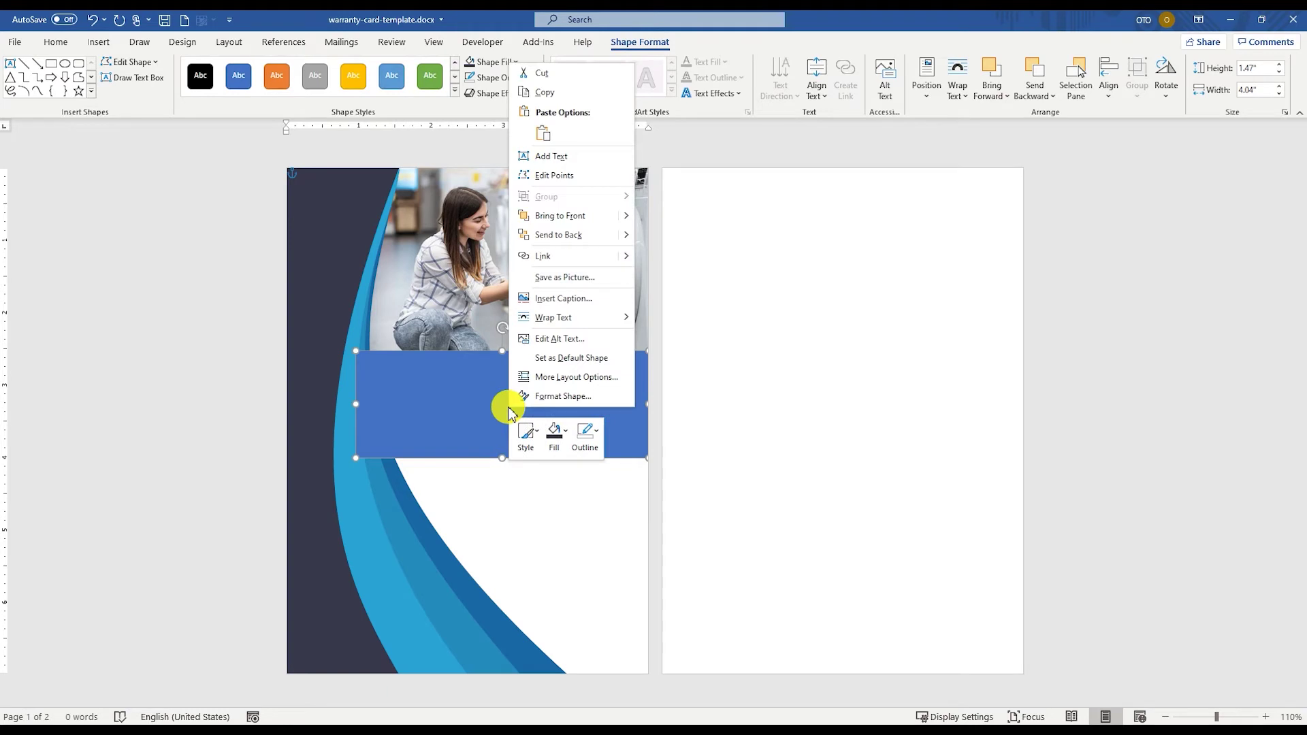
pyautogui.click(565, 234)
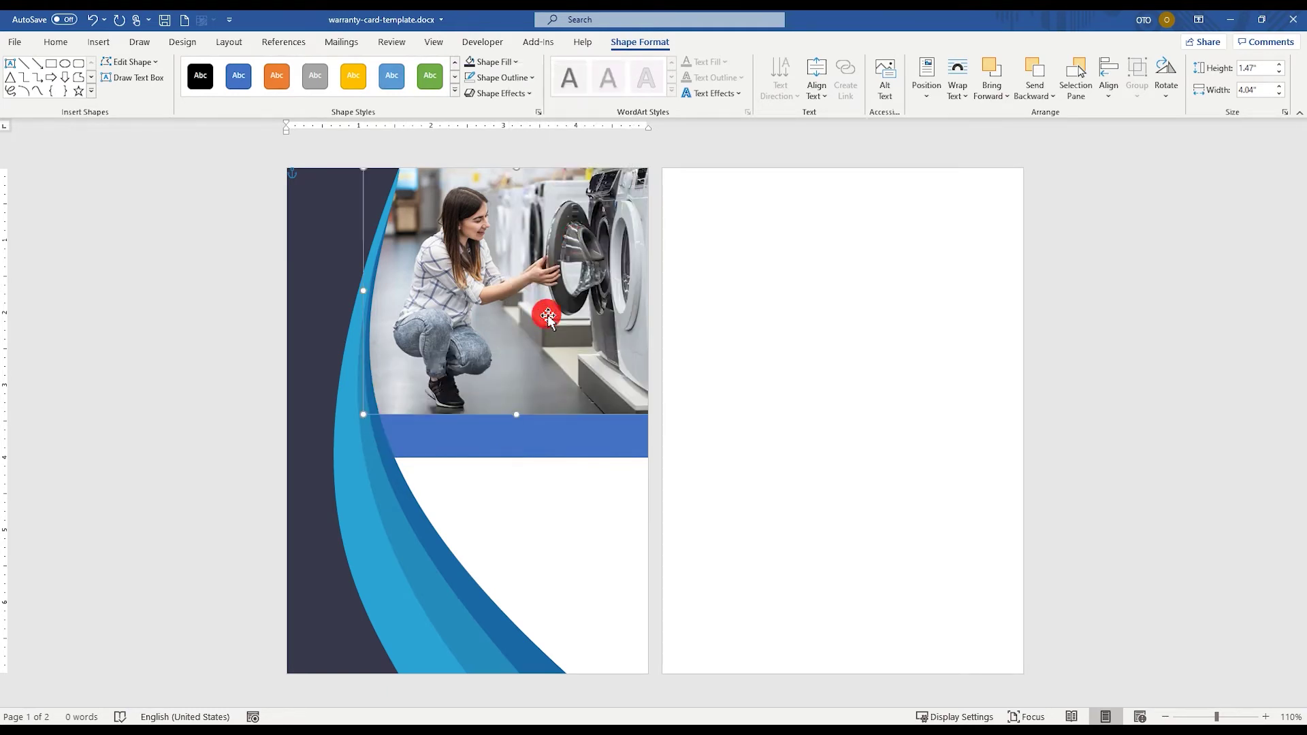
pyautogui.rightClick(547, 313)
pyautogui.click(615, 489)
pyautogui.click(533, 434)
pyautogui.rightClick(543, 439)
pyautogui.press('Escape')
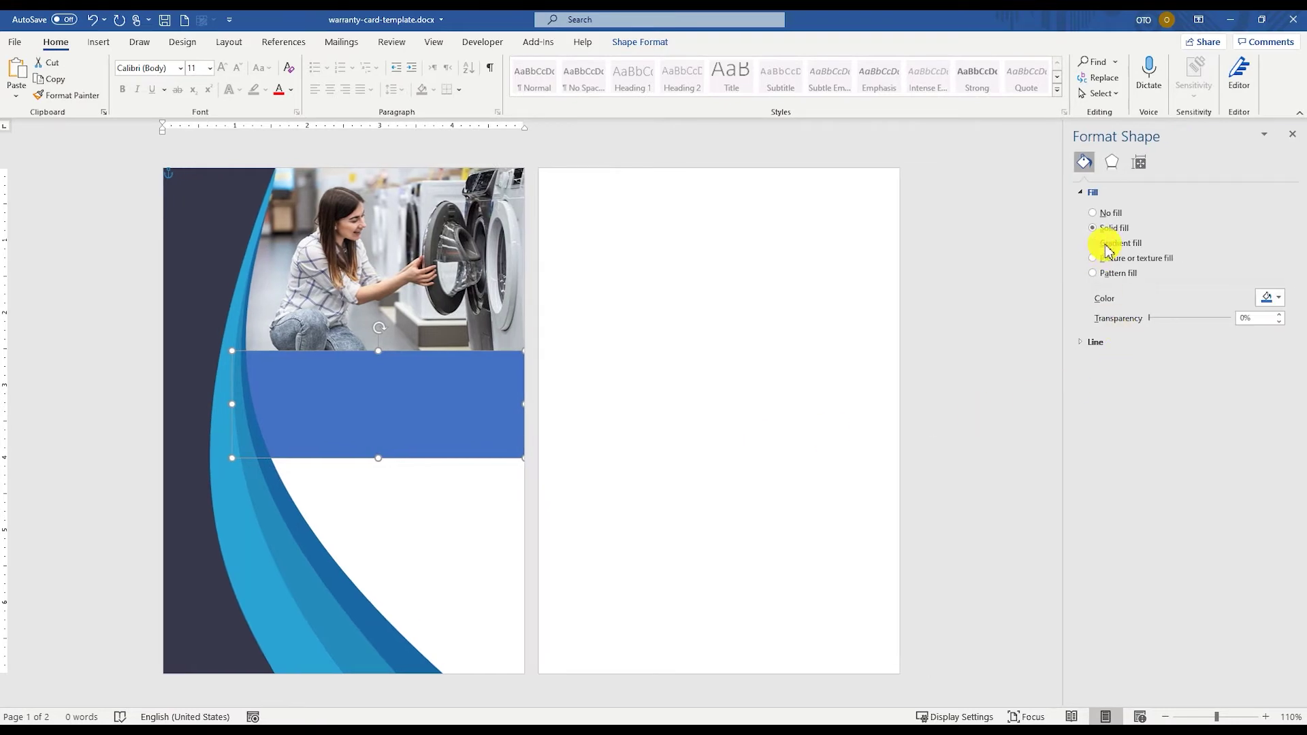
# Apply a gradient fill to the rectangle with both stops white and the middle stop removed
pyautogui.click(1093, 243)
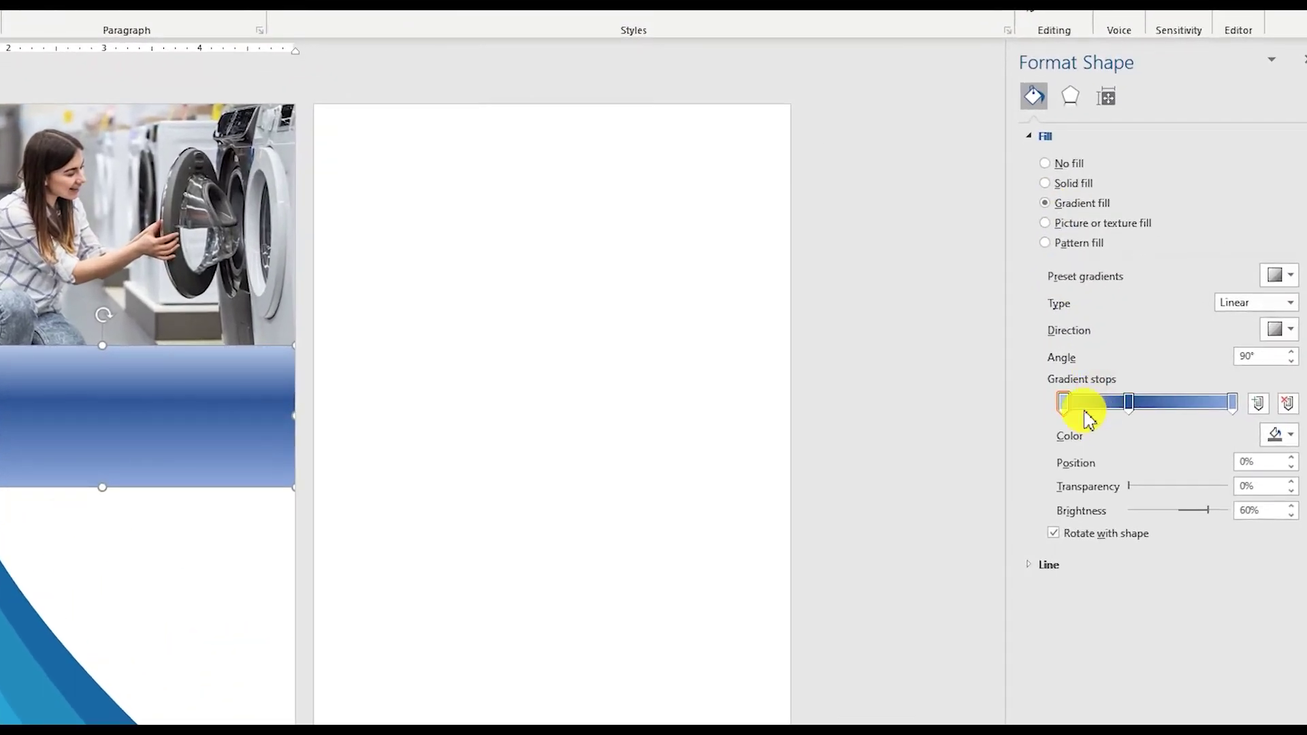
pyautogui.click(1066, 404)
pyautogui.click(1278, 436)
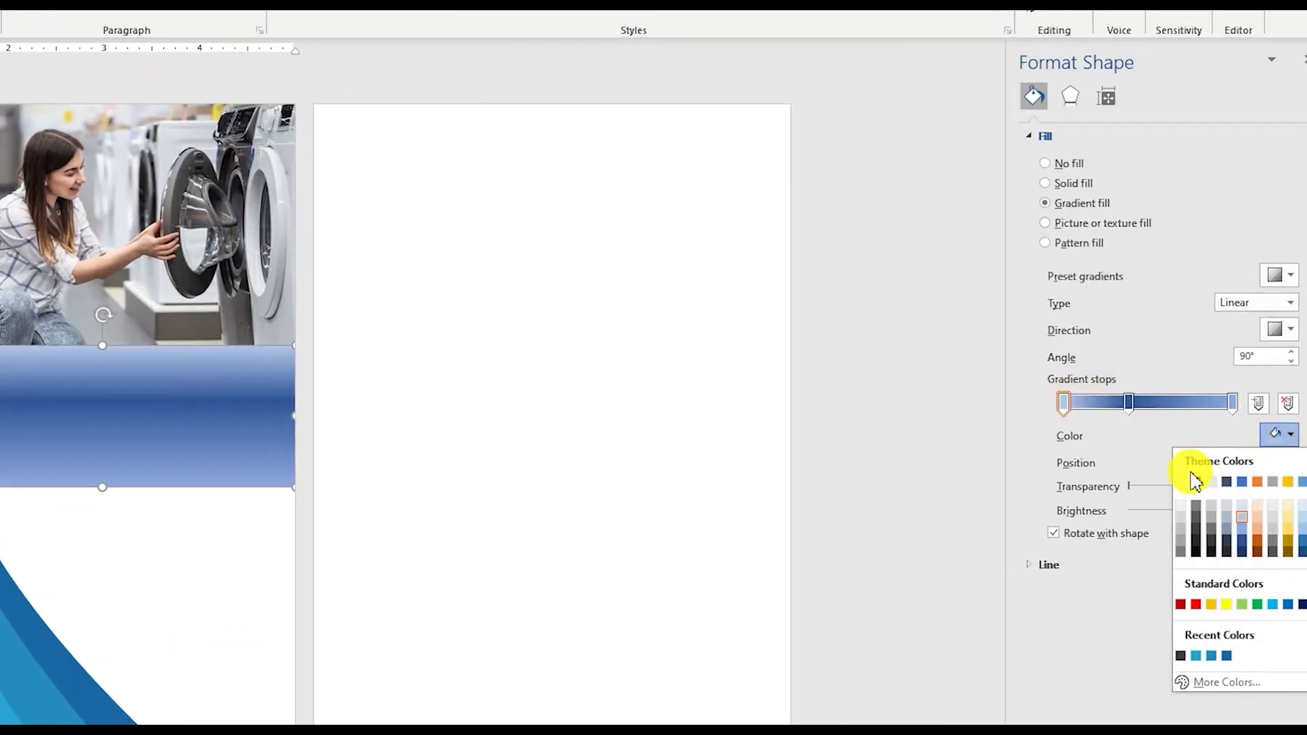
pyautogui.click(1182, 483)
pyautogui.moveTo(1130, 404); pyautogui.dragTo(1181, 448)
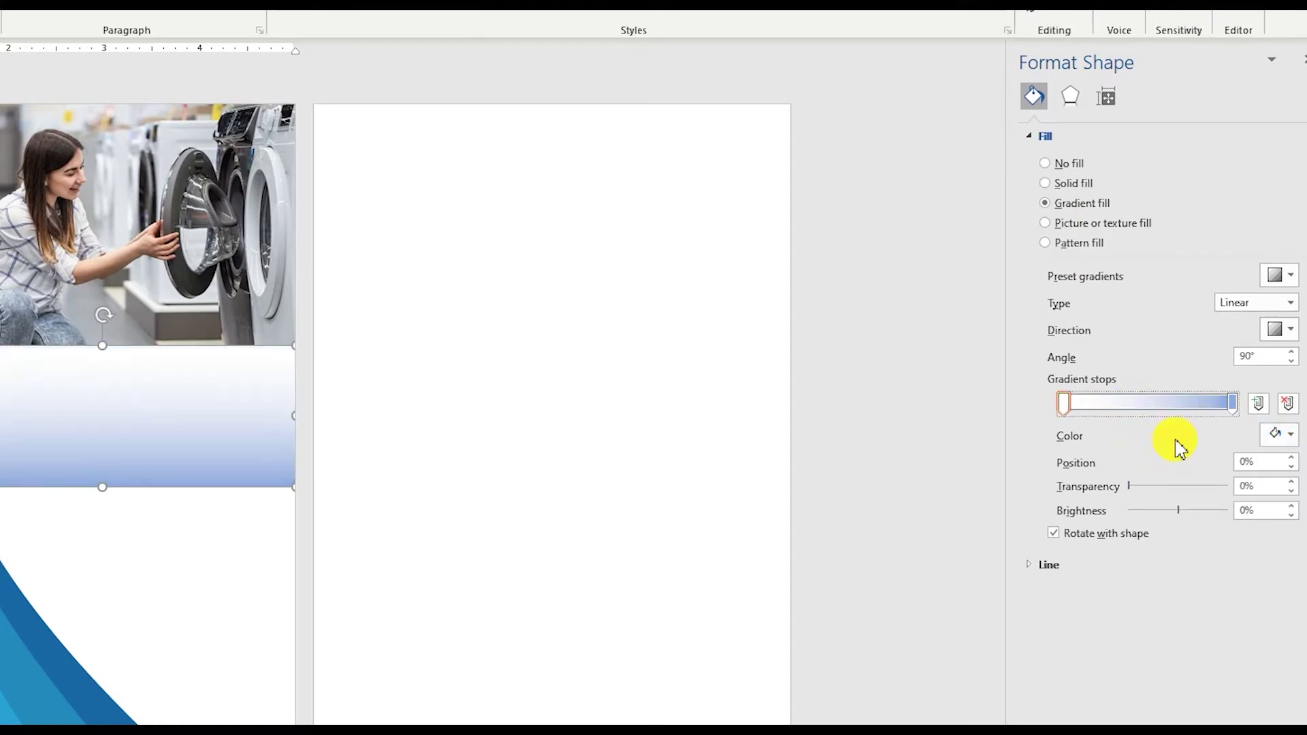
pyautogui.click(1234, 406)
pyautogui.click(1279, 434)
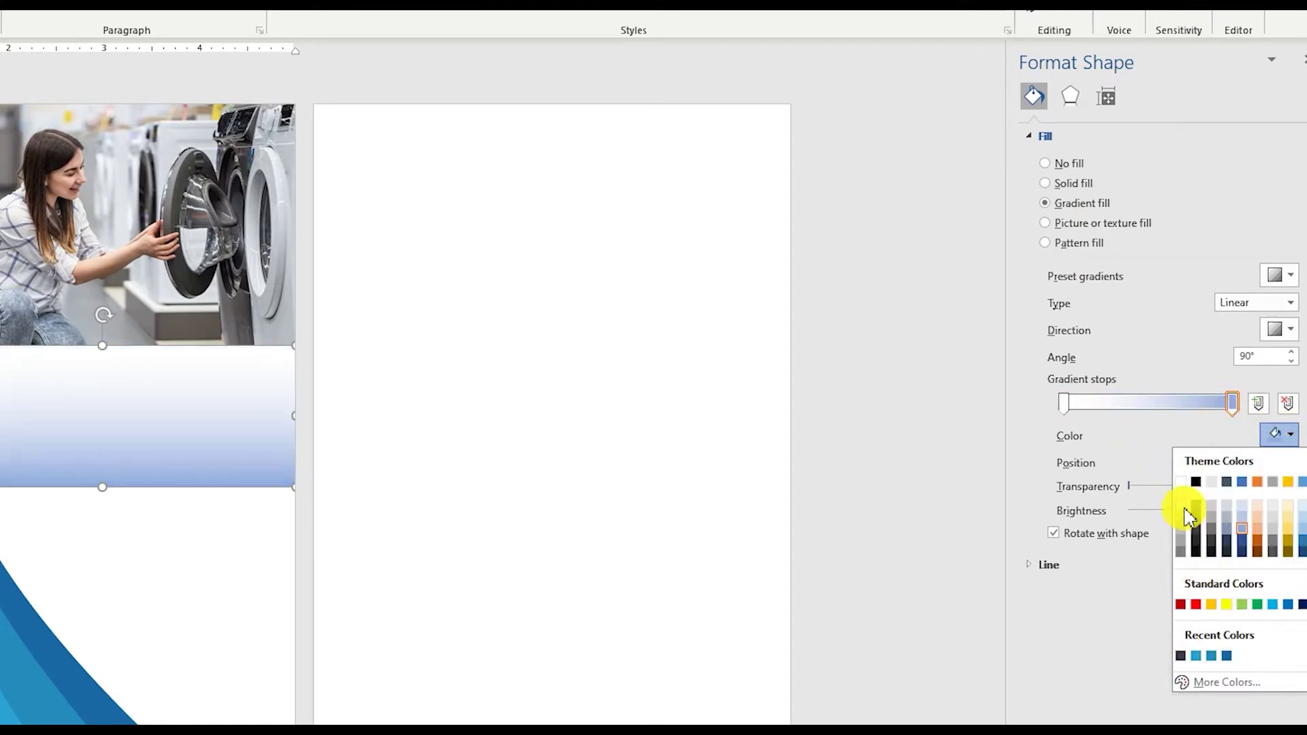
pyautogui.click(1183, 484)
# Make the left gradient stop 100% transparent and move the right stop to 55%
pyautogui.click(1063, 405)
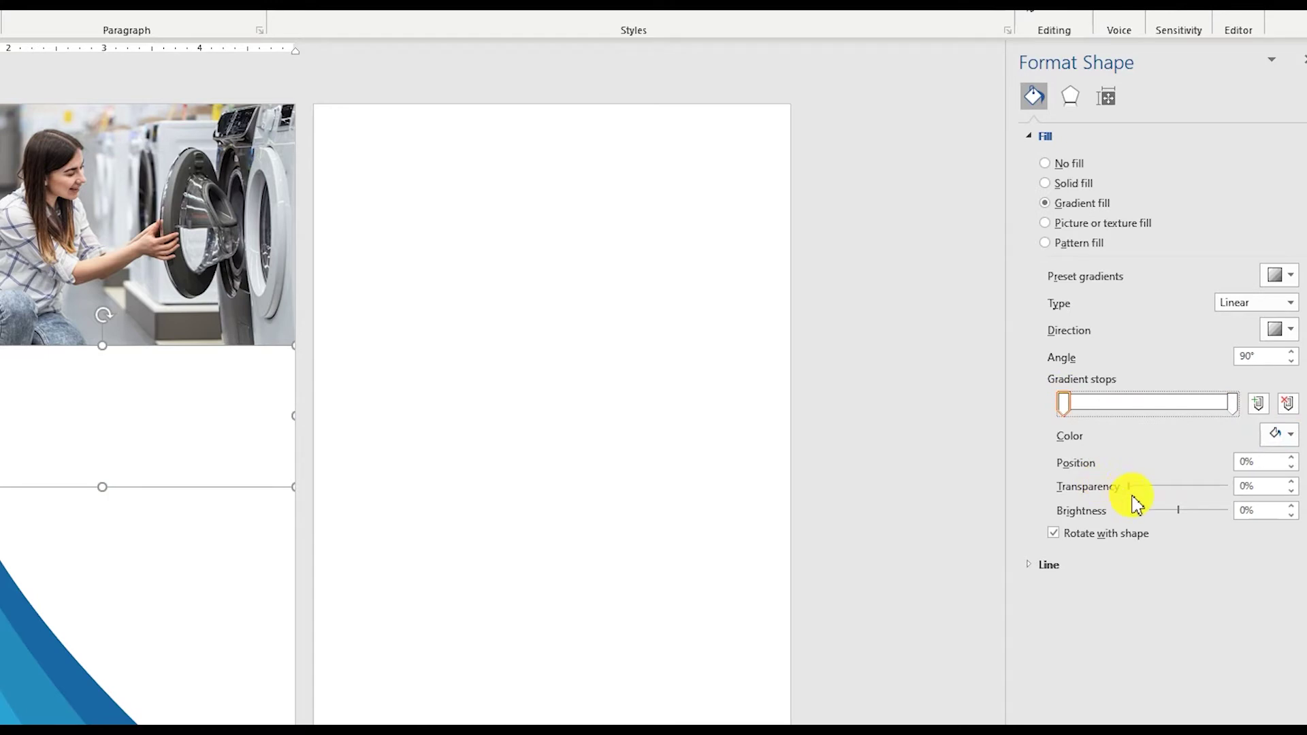
pyautogui.moveTo(1152, 486); pyautogui.dragTo(1230, 487)
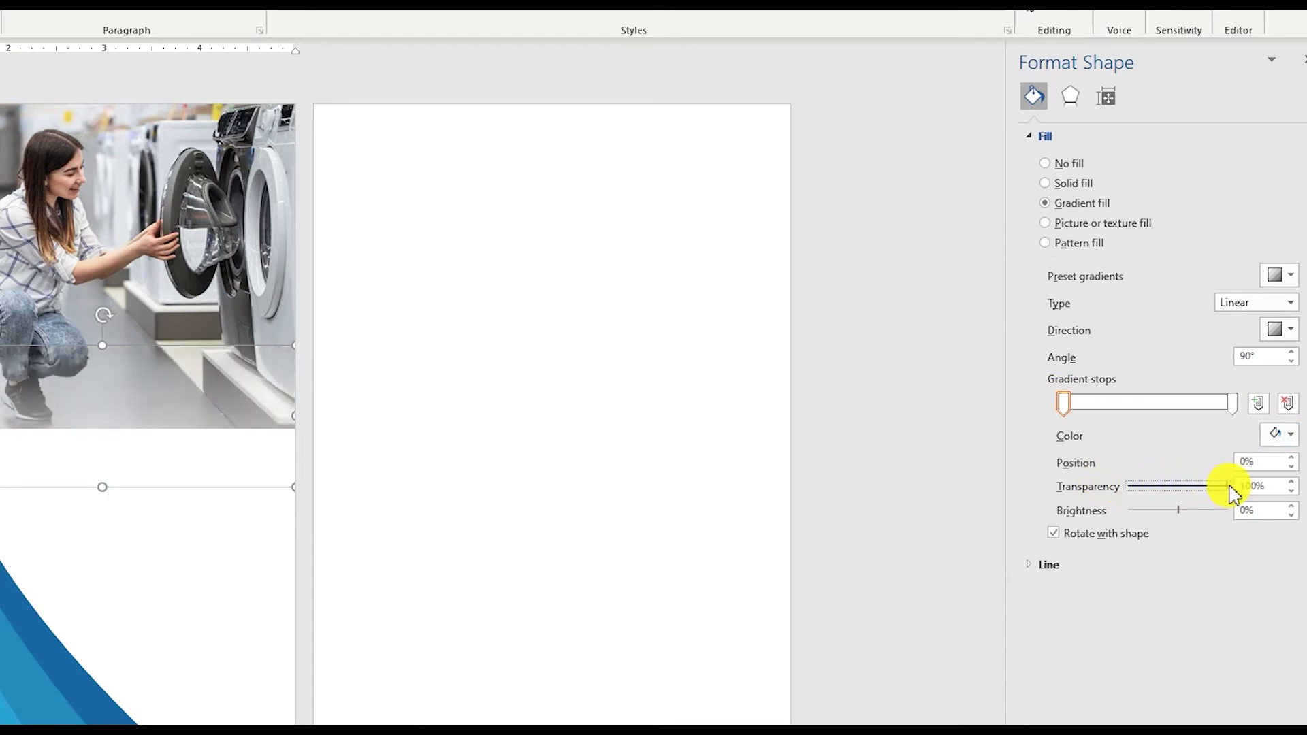
pyautogui.click(1233, 406)
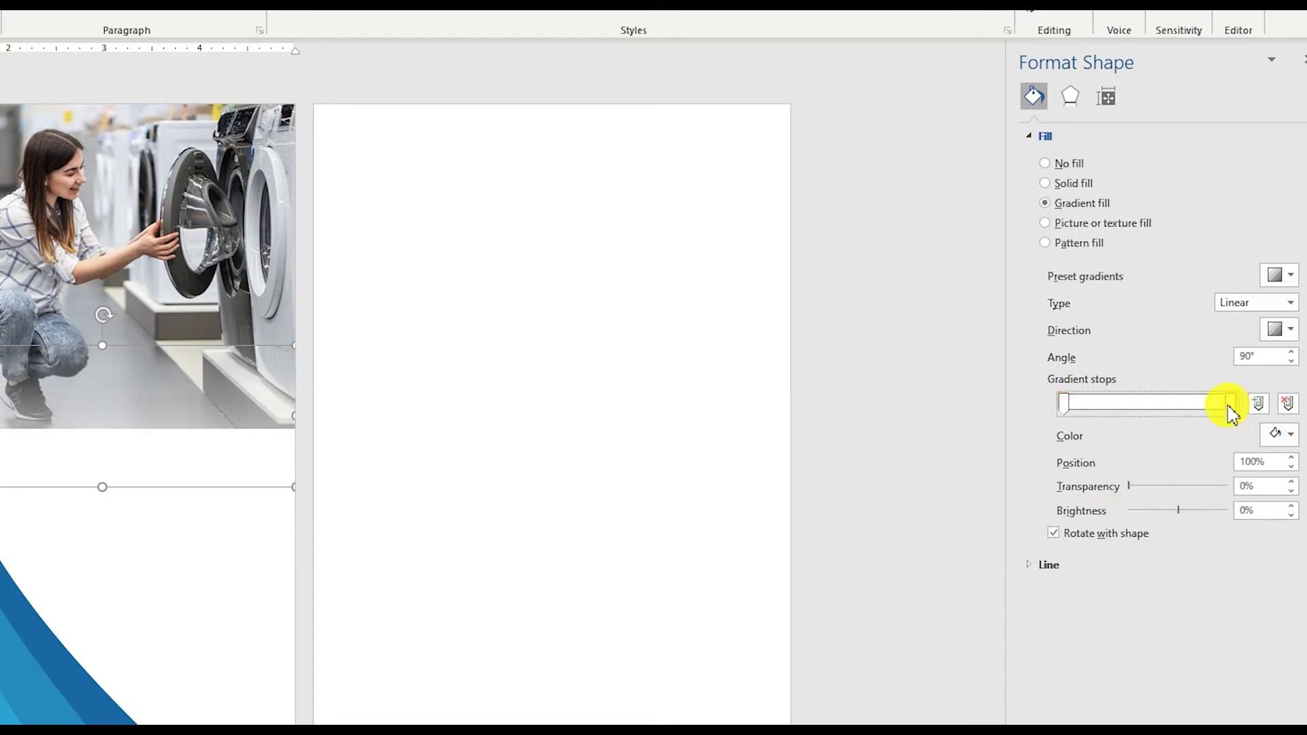
pyautogui.moveTo(1238, 412); pyautogui.dragTo(1165, 413)
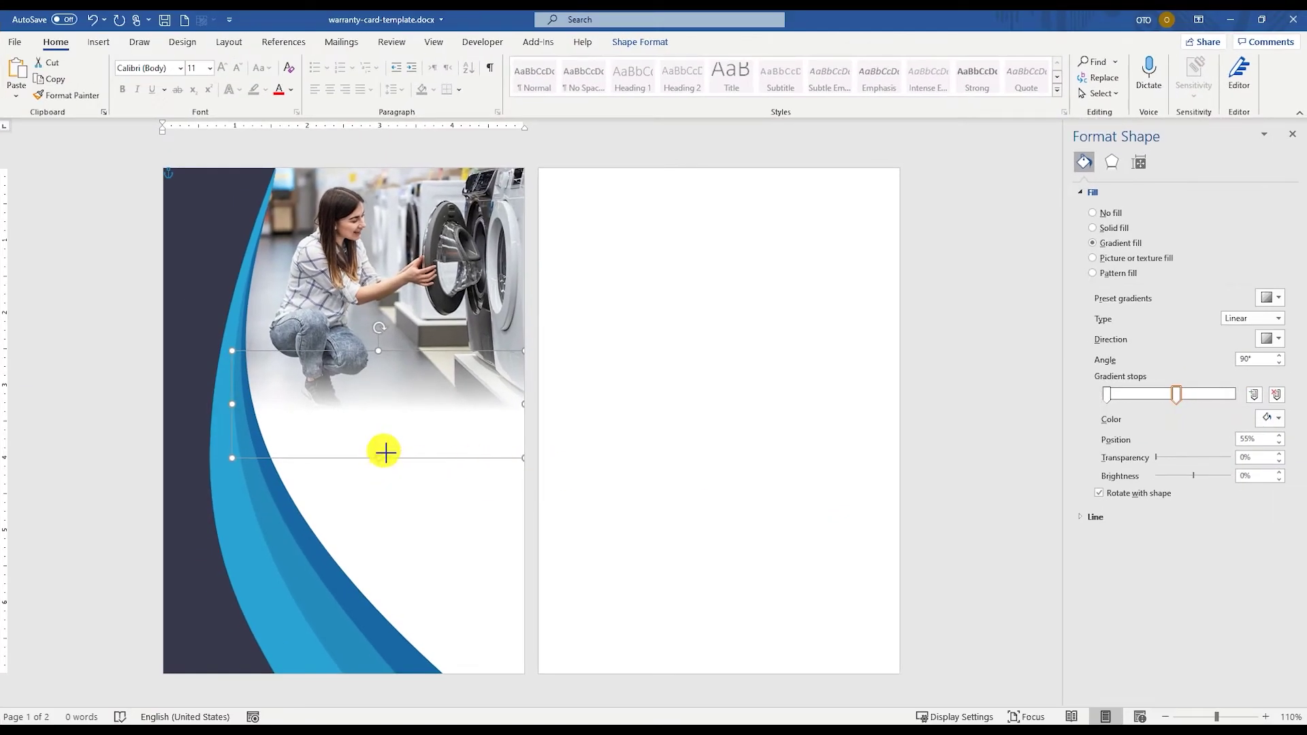
# Adjust the fade rectangle's edges over the photo's lower edge and save the document
pyautogui.moveTo(384, 452); pyautogui.dragTo(391, 450)
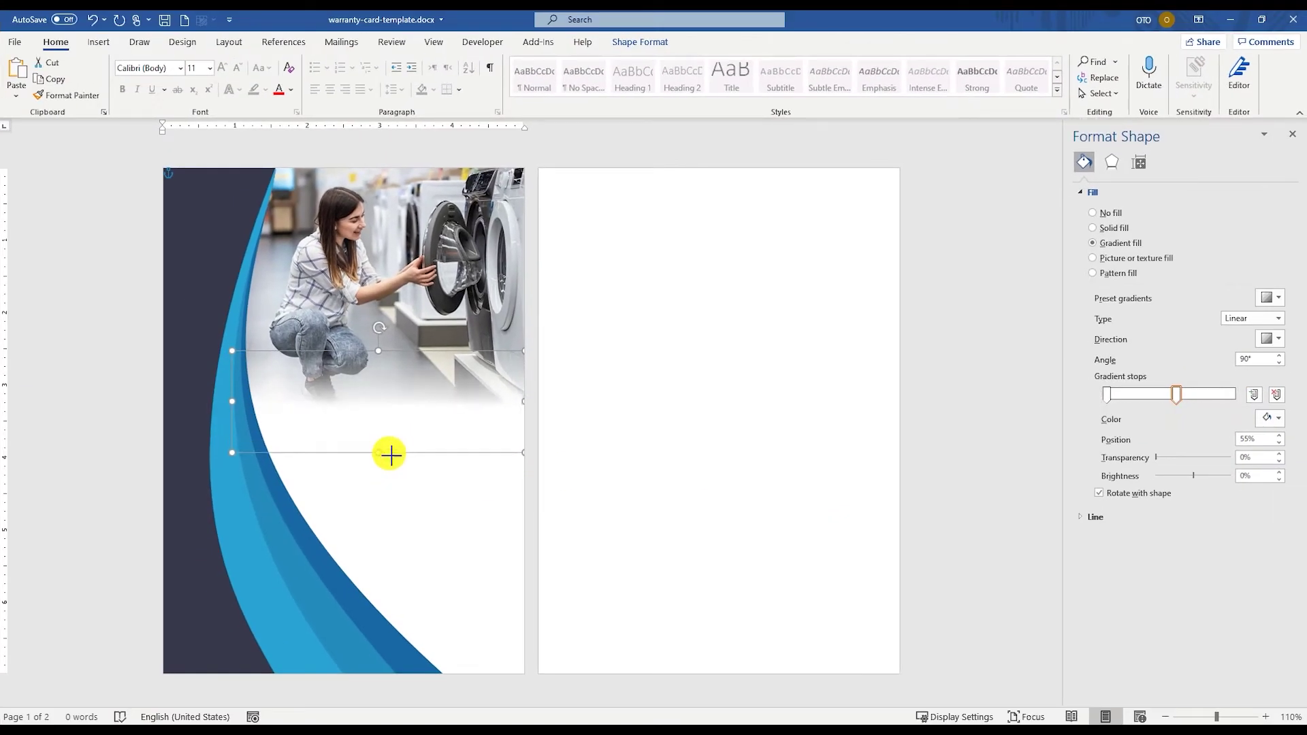
pyautogui.moveTo(381, 352); pyautogui.dragTo(388, 308)
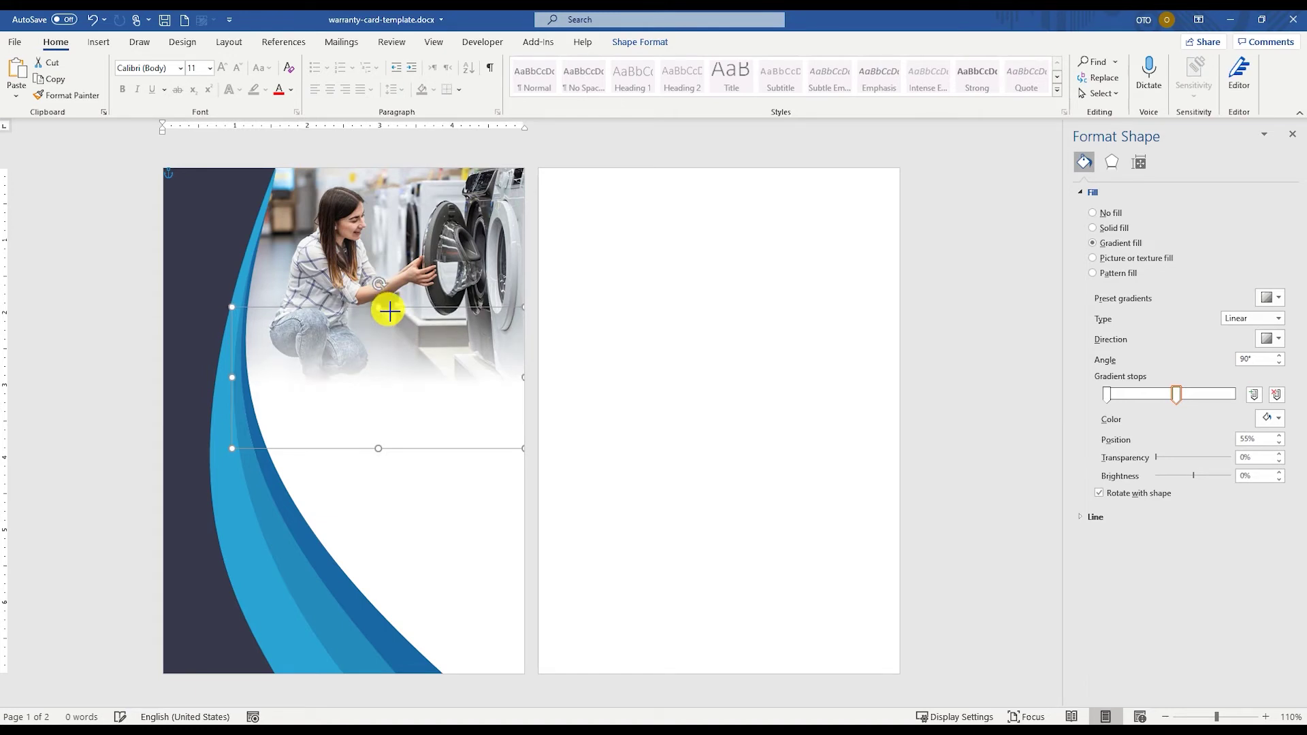
pyautogui.moveTo(390, 309); pyautogui.dragTo(390, 325)
pyautogui.moveTo(448, 430); pyautogui.dragTo(448, 440)
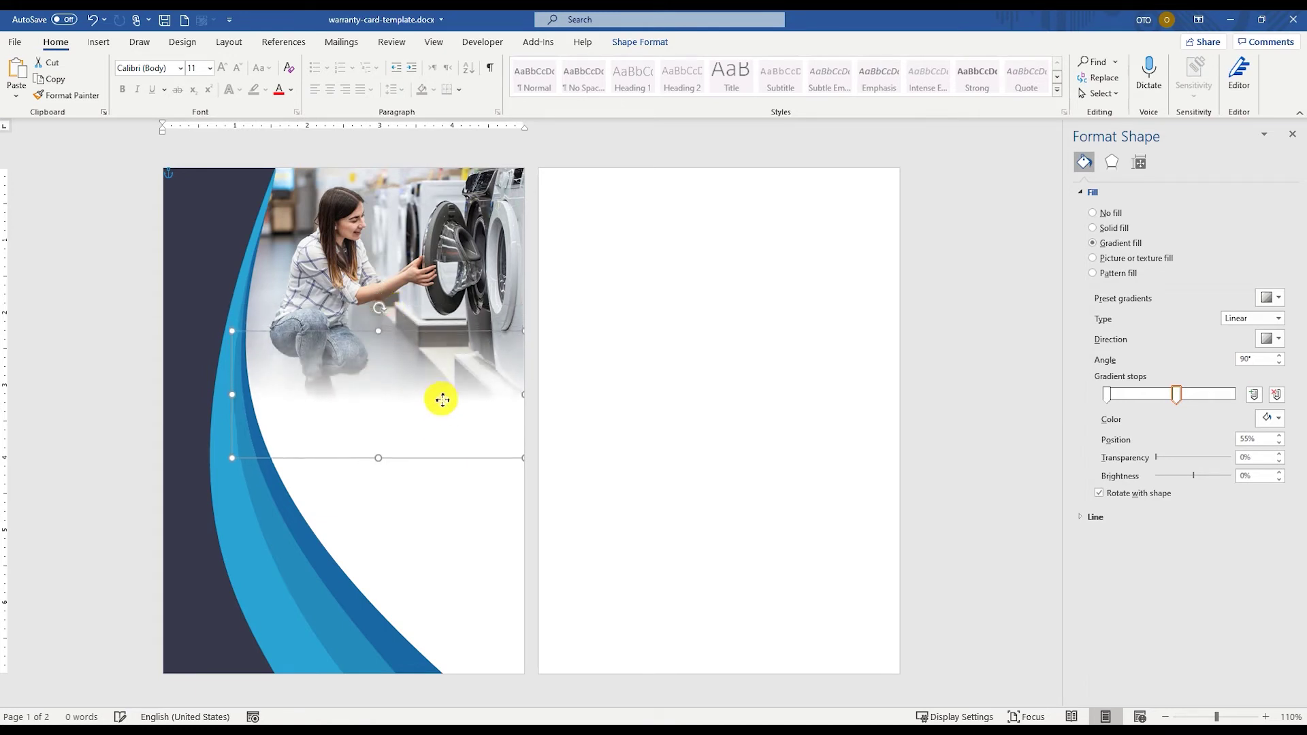
pyautogui.click(585, 439)
pyautogui.hotkey('ctrl', 's')
# Insert the Premium Quality badge image and place it on the photo at 1.18" by 1.85"
pyautogui.click(99, 42)
pyautogui.click(154, 77)
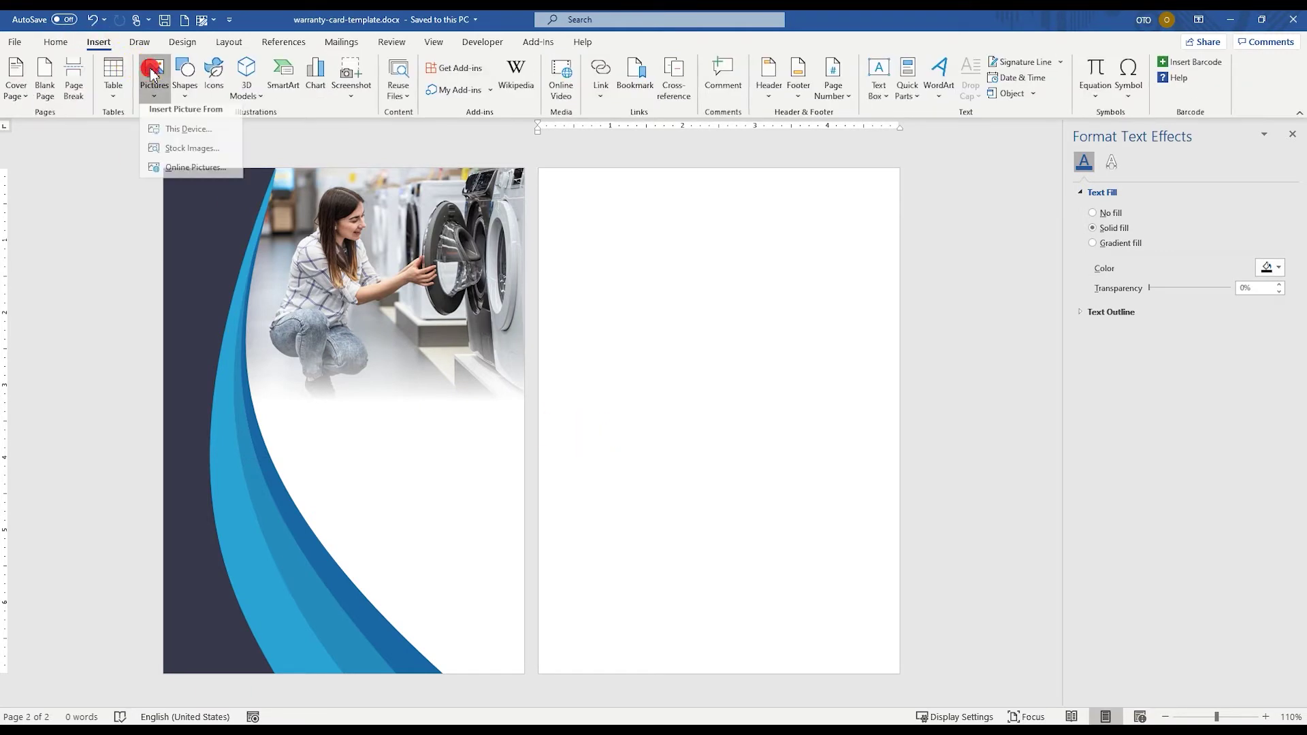
pyautogui.click(183, 131)
pyautogui.doubleClick(225, 136)
pyautogui.click(656, 177)
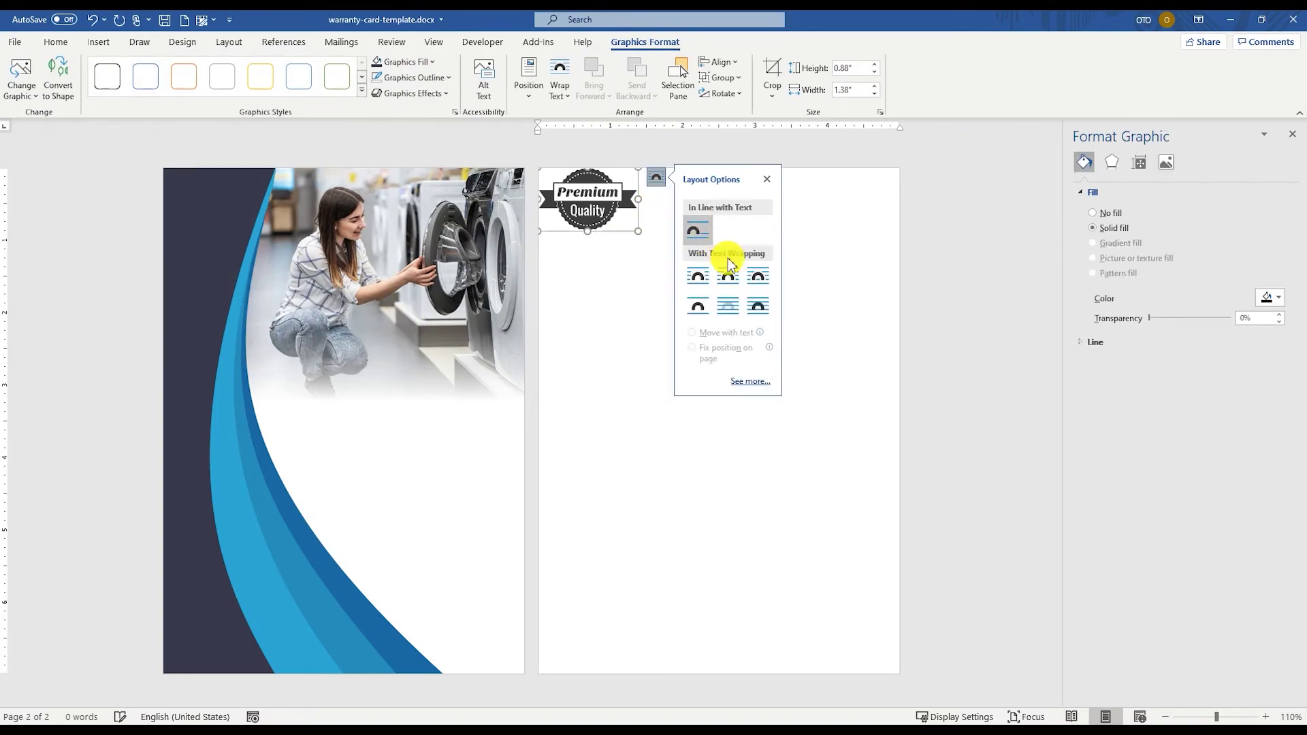
pyautogui.moveTo(597, 202); pyautogui.dragTo(351, 333)
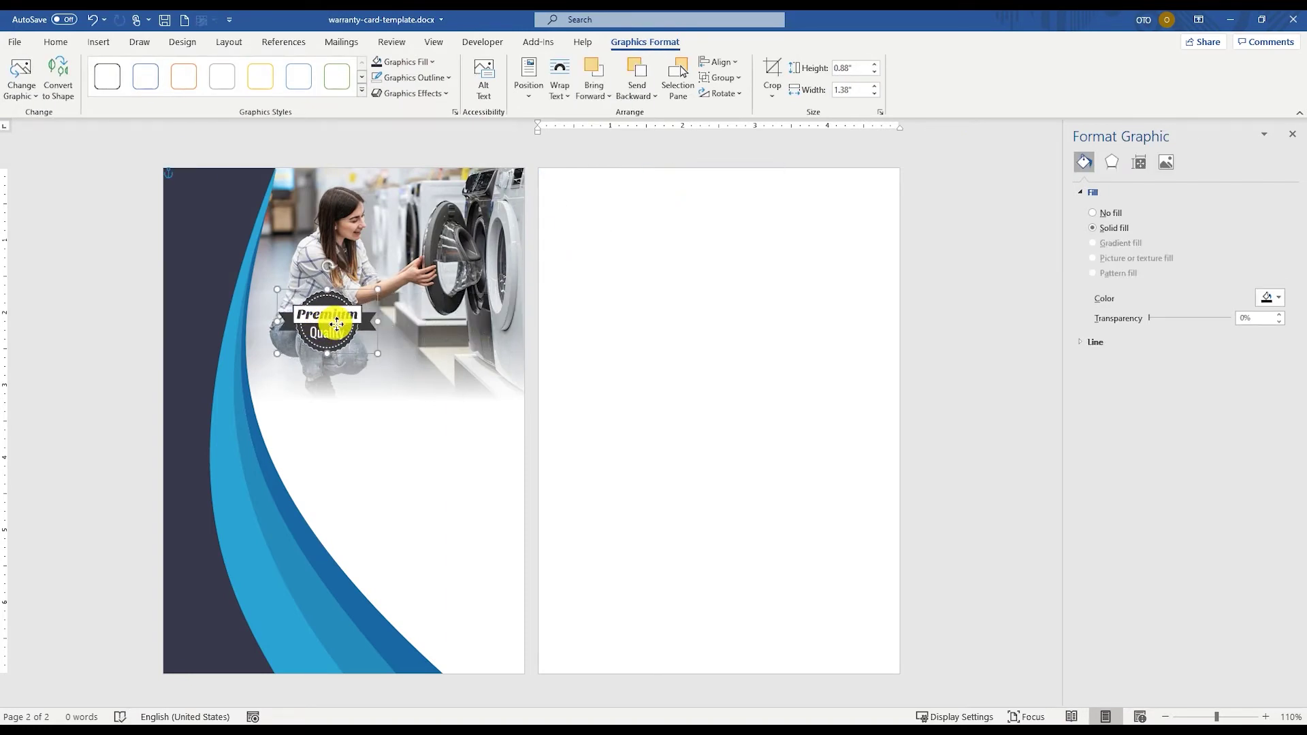
pyautogui.moveTo(393, 375)
pyautogui.mouseDown()
pyautogui.moveTo(352, 349)
pyautogui.moveTo(363, 348)
pyautogui.mouseUp()
# Recolour the badge's dark shape navy
pyautogui.rightClick(361, 347)
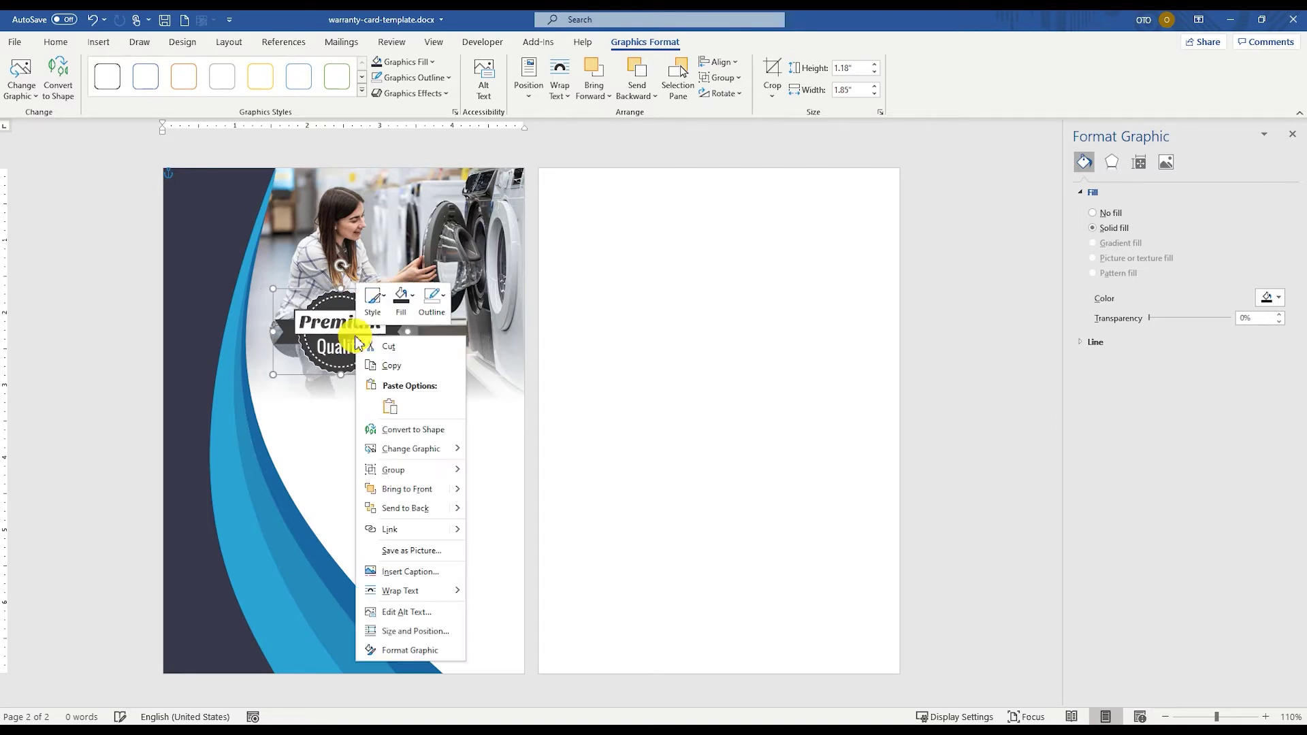
pyautogui.click(409, 362)
pyautogui.click(353, 302)
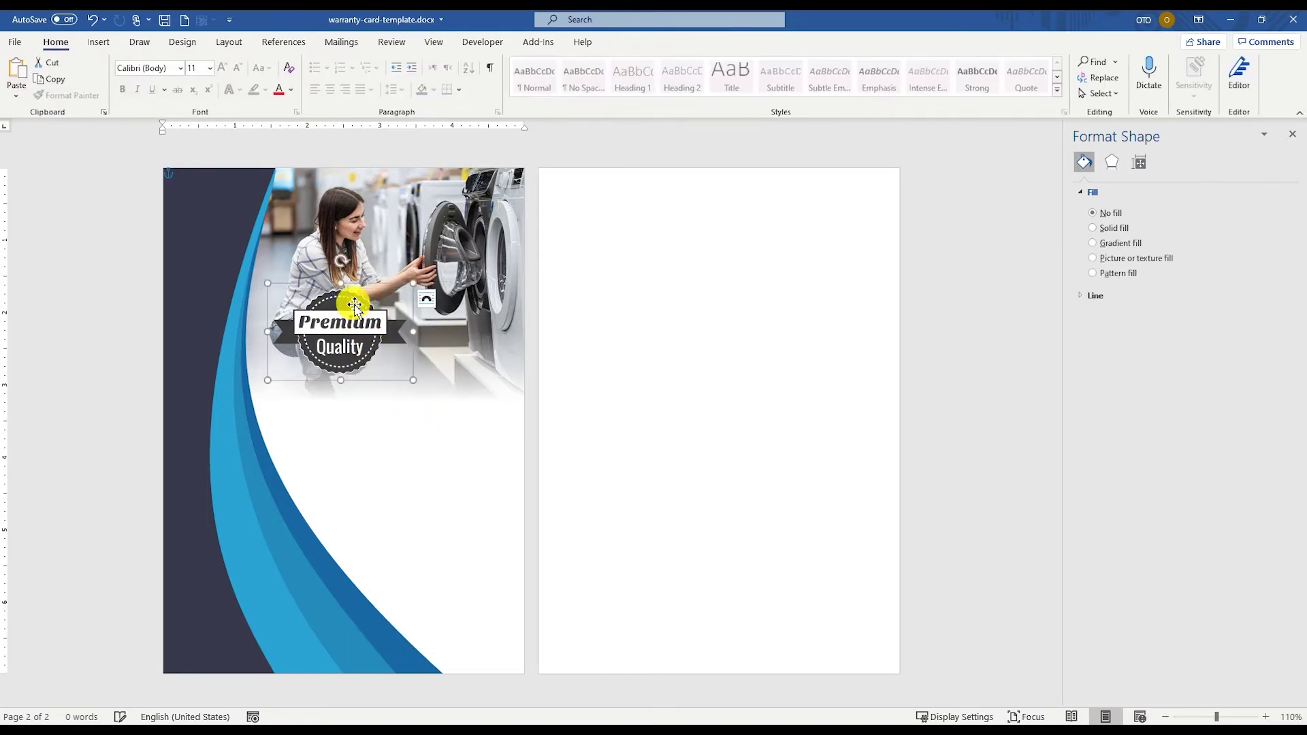
pyautogui.keyDown('ctrl'); pyautogui.scroll(12, 355, 304); pyautogui.keyUp('ctrl')
pyautogui.keyDown('ctrl'); pyautogui.scroll(4, 330, 337); pyautogui.keyUp('ctrl')
pyautogui.rightClick(525, 297)
pyautogui.click(570, 262)
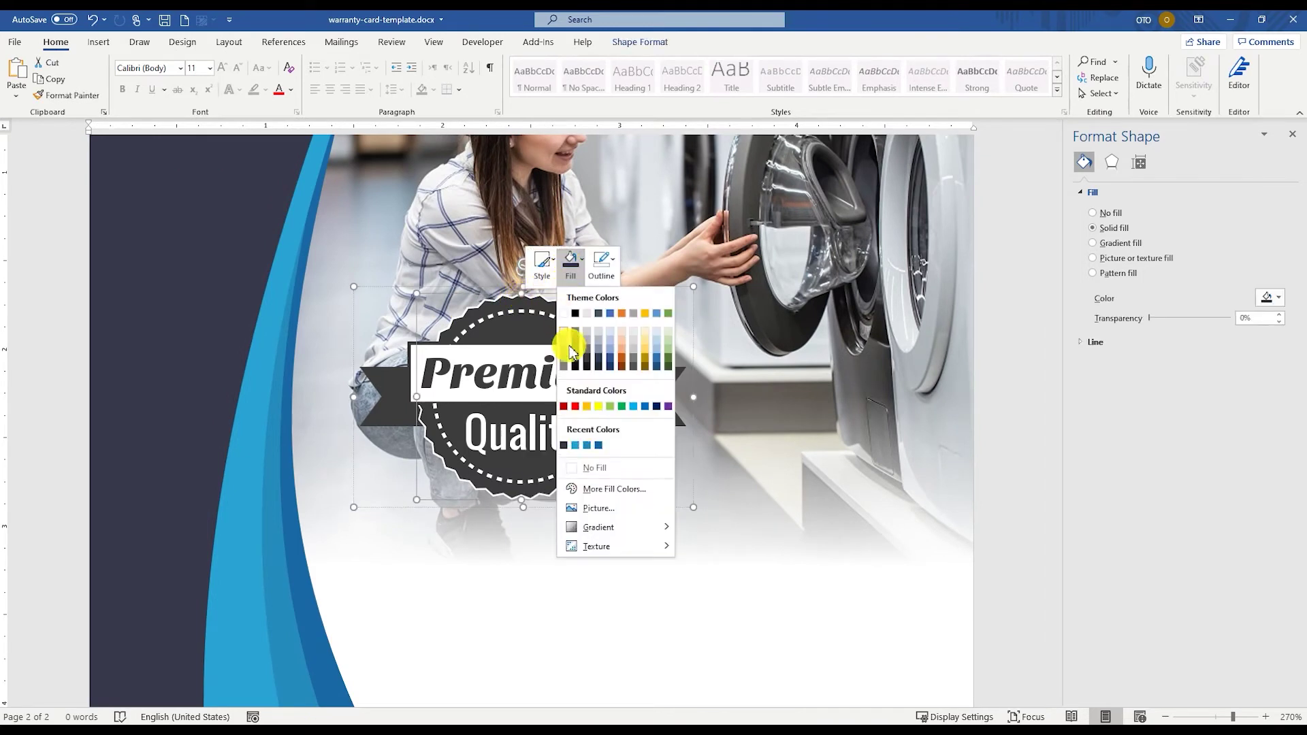
pyautogui.click(563, 439)
# Fill the badge's white Premium banner with the recent colour
pyautogui.click(442, 366)
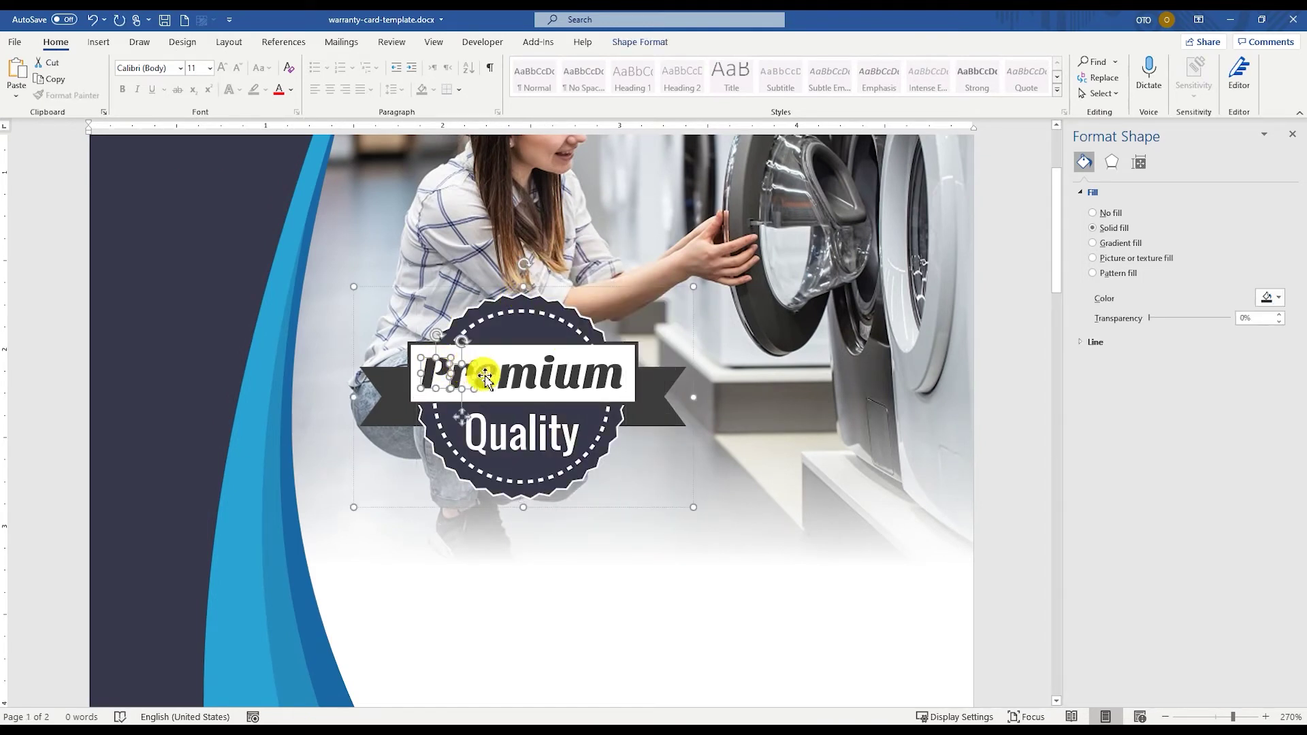
pyautogui.keyDown('shift'); pyautogui.click(571, 373); pyautogui.keyUp('shift')
pyautogui.rightClick(601, 369)
pyautogui.click(646, 330)
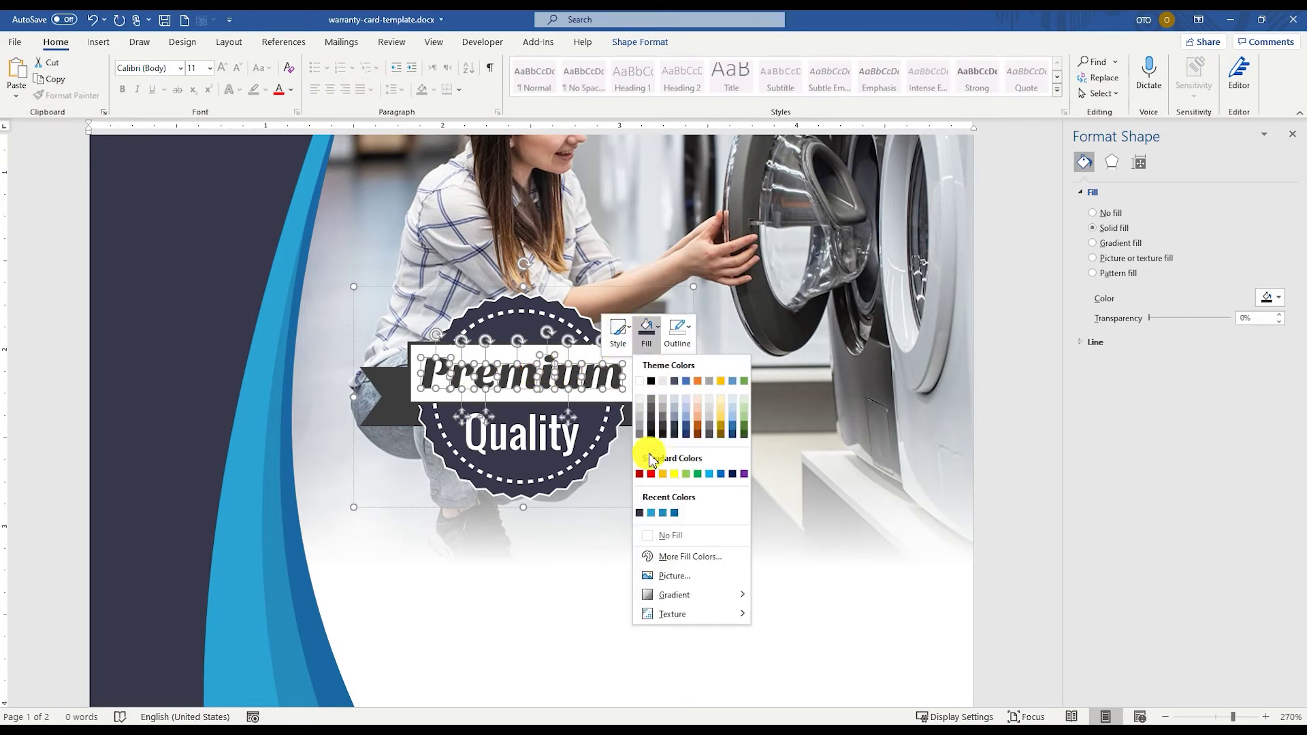
pyautogui.press('Escape')
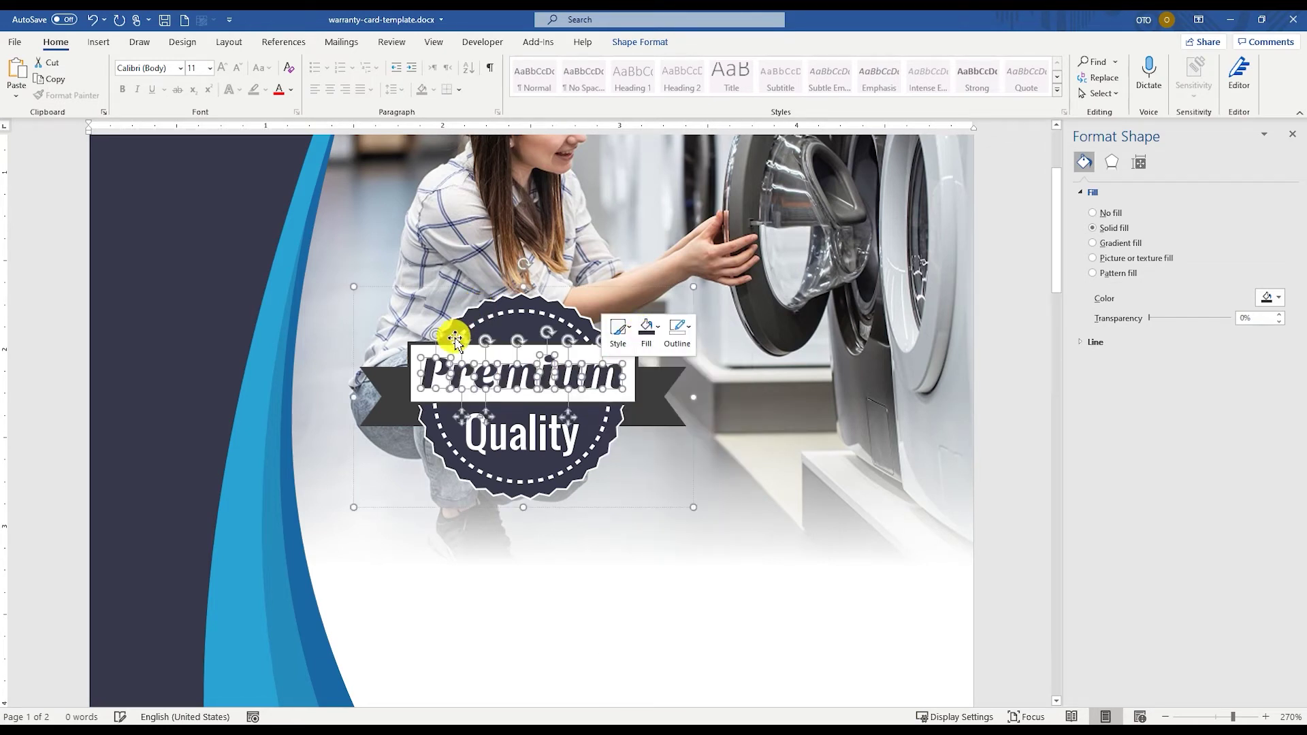
pyautogui.rightClick(427, 349)
pyautogui.click(473, 307)
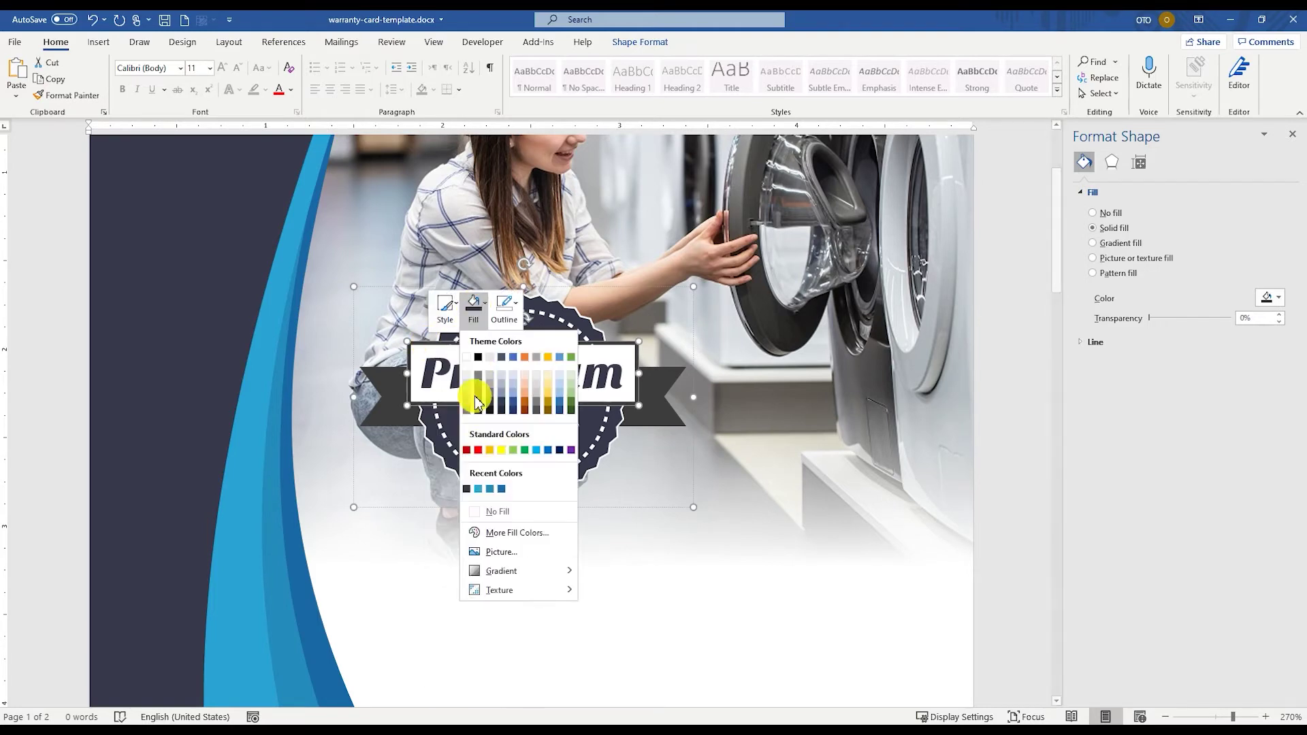
pyautogui.click(466, 488)
pyautogui.scroll(-10, 472, 415)
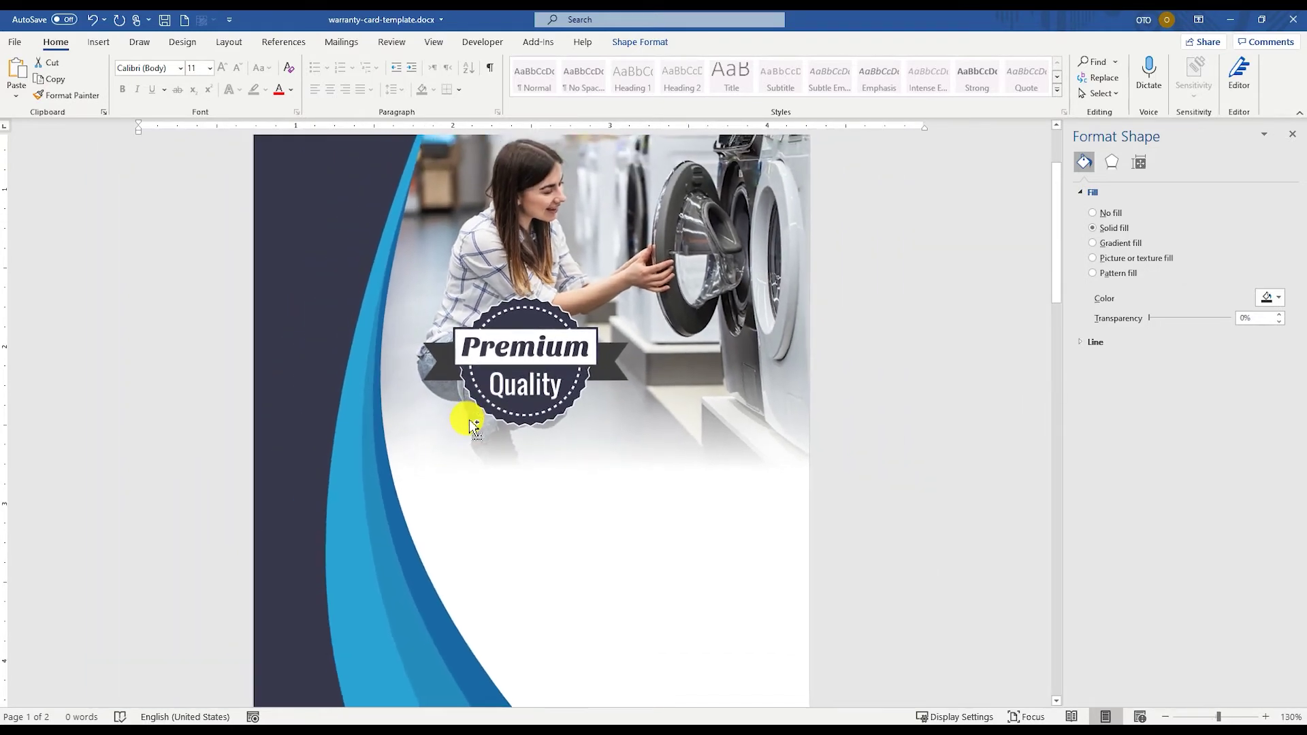
pyautogui.scroll(3, 469, 419)
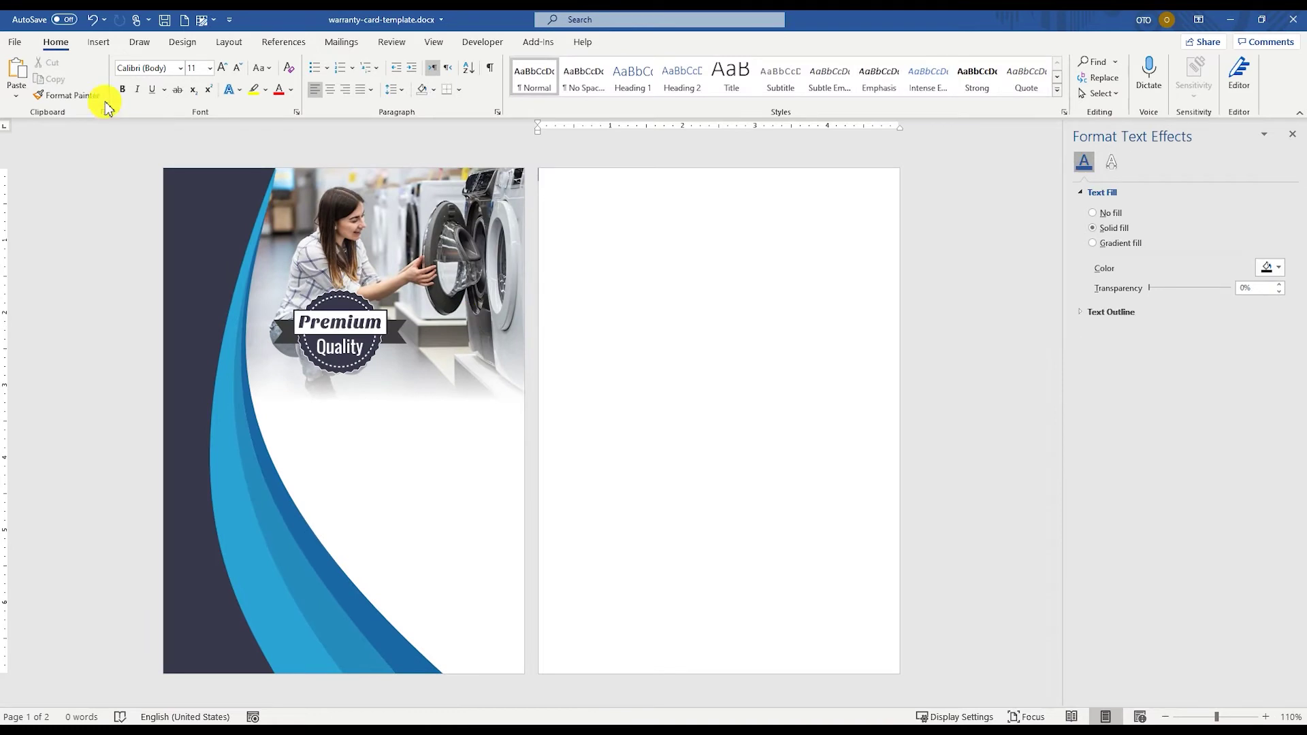
# Insert logo-13.svg and set it to float In Front of Text
pyautogui.click(95, 44)
pyautogui.click(152, 76)
pyautogui.click(181, 134)
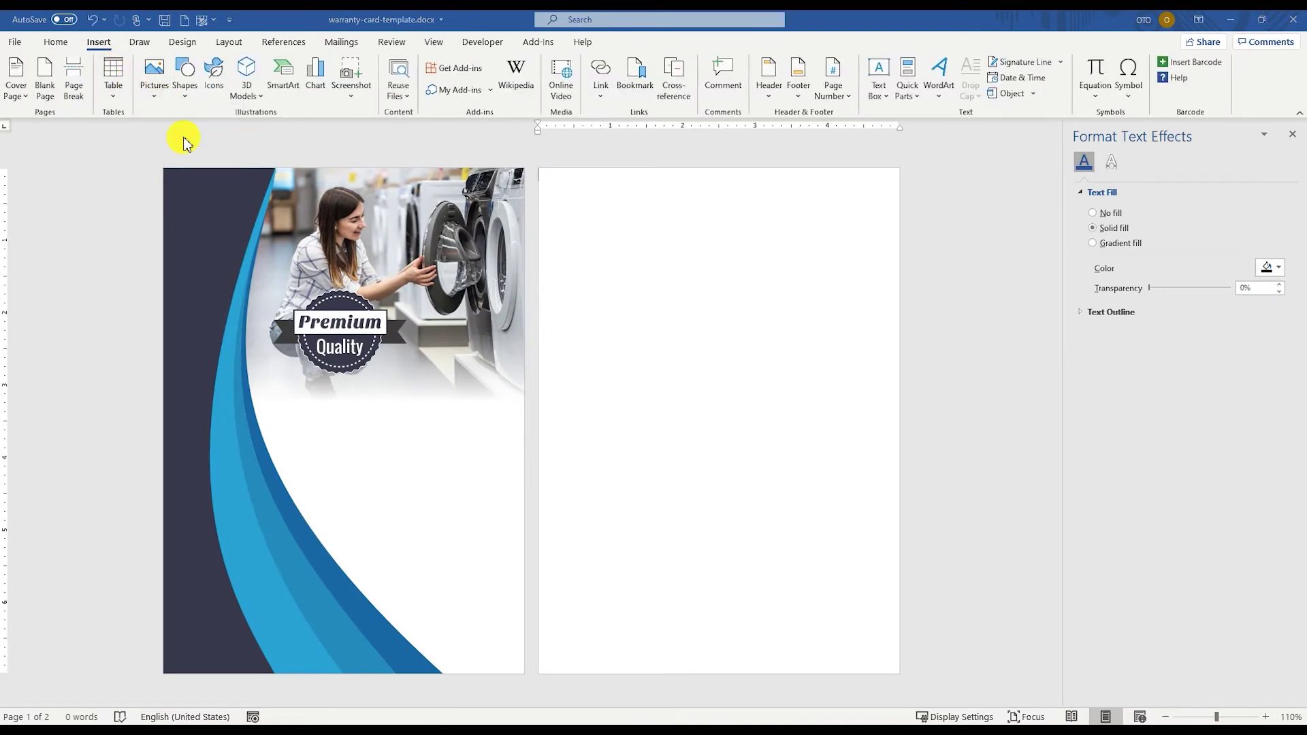
pyautogui.click(170, 141)
pyautogui.doubleClick(170, 141)
pyautogui.click(816, 177)
pyautogui.click(918, 306)
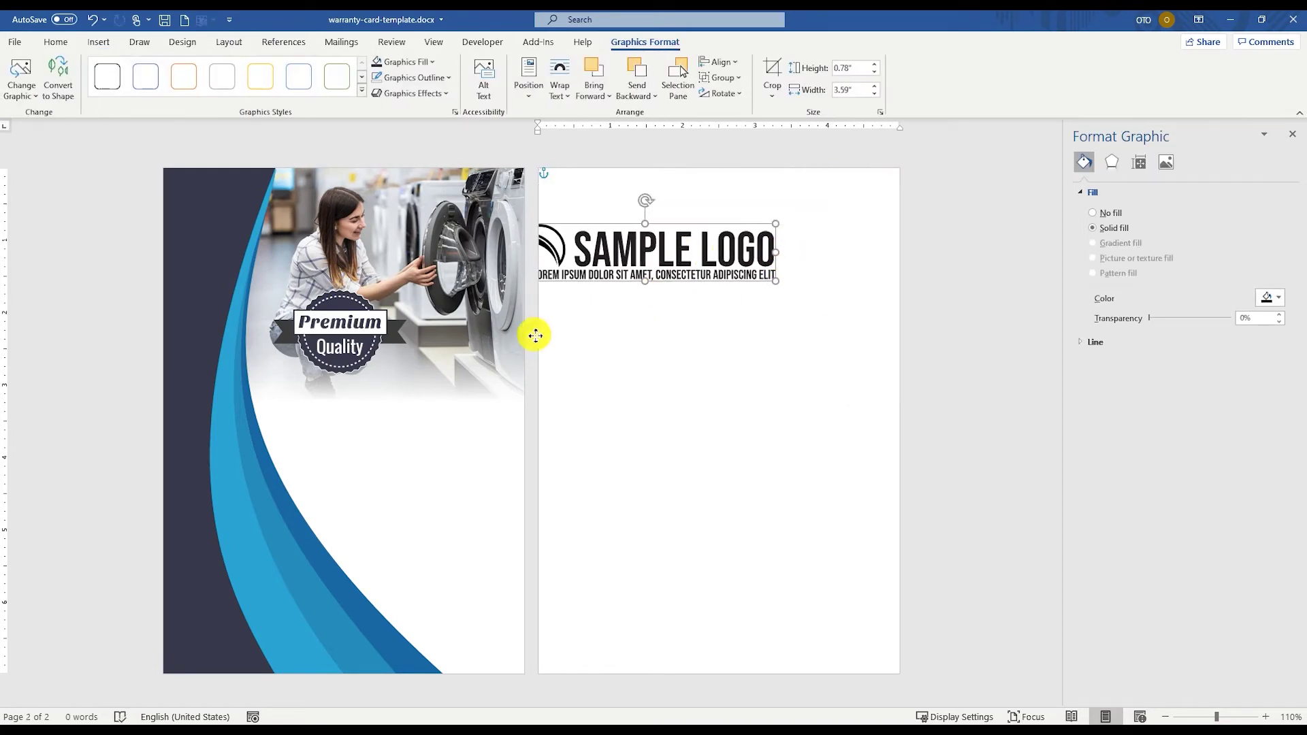
# Place the logo under the badge, shrink it to about 2.86" wide and convert it to shapes
pyautogui.moveTo(706, 198); pyautogui.dragTo(423, 427)
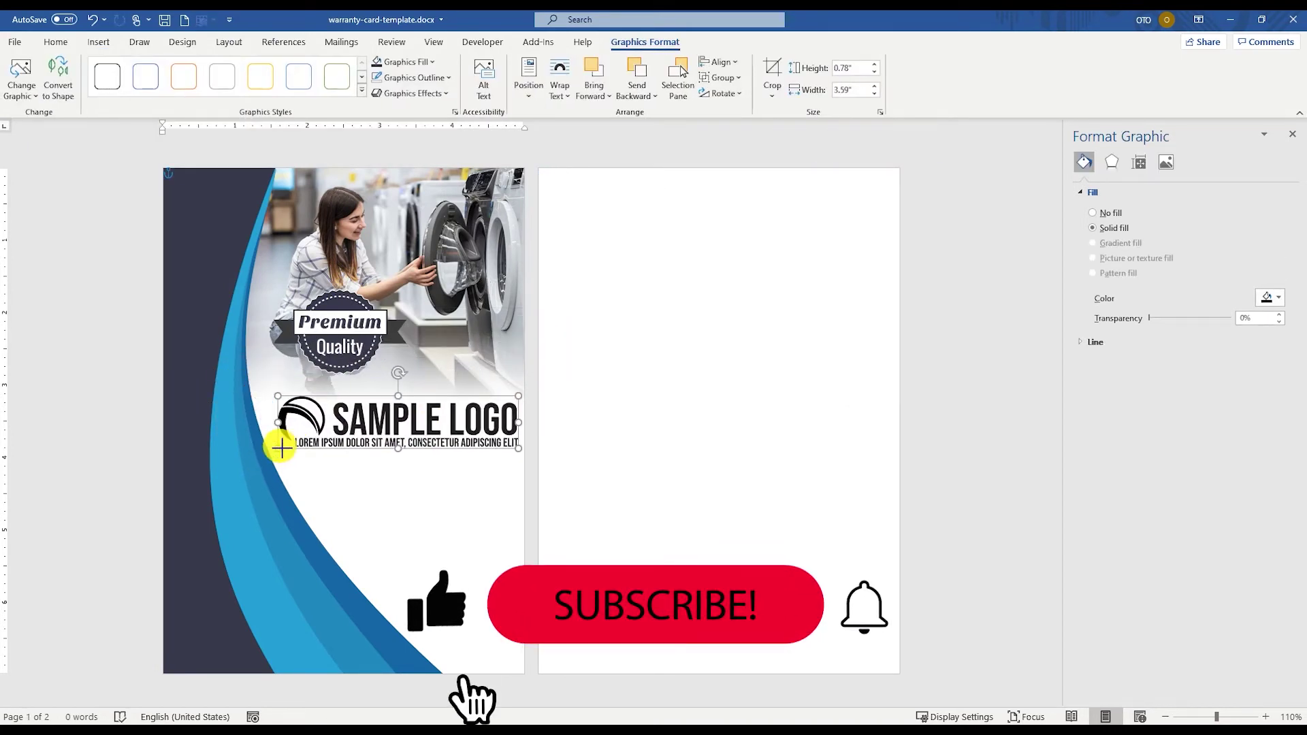
pyautogui.moveTo(258, 455); pyautogui.dragTo(311, 442)
pyautogui.moveTo(450, 414)
pyautogui.mouseDown()
pyautogui.moveTo(428, 425)
pyautogui.moveTo(436, 416)
pyautogui.mouseUp()
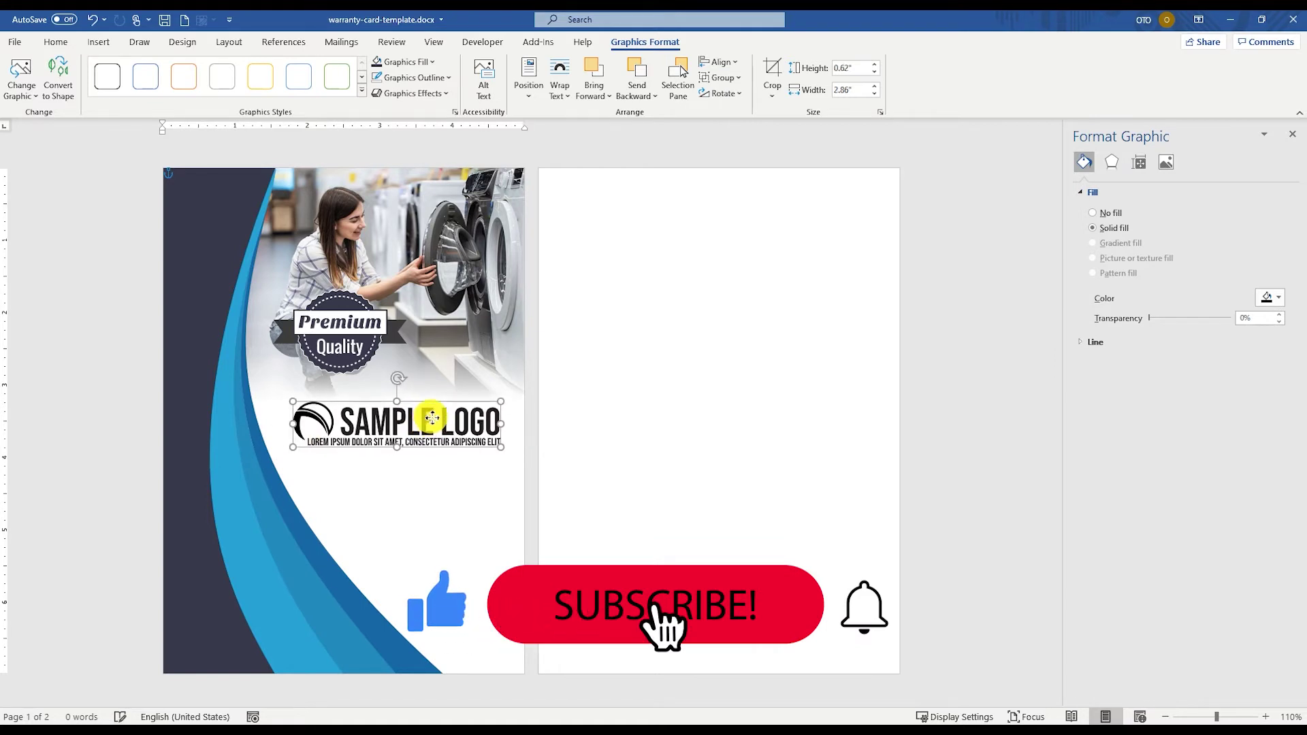
pyautogui.rightClick(348, 419)
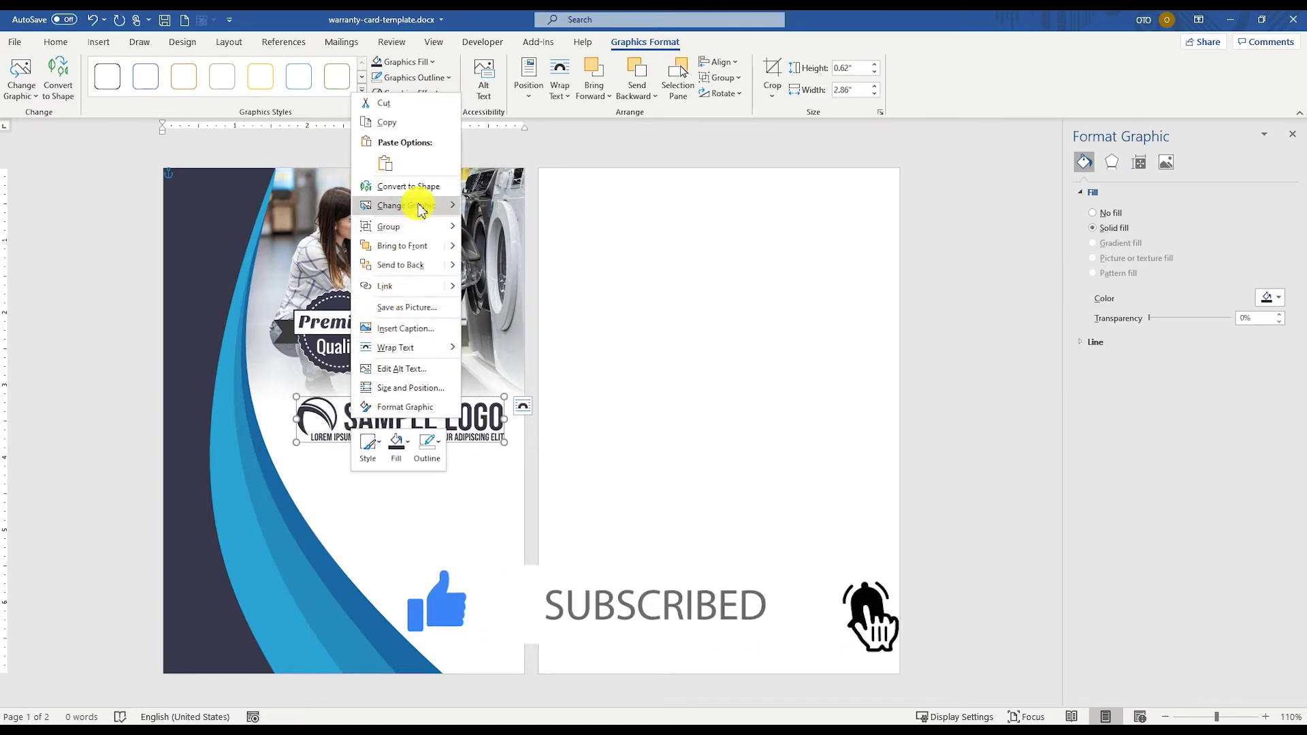
pyautogui.click(409, 186)
pyautogui.click(366, 407)
pyautogui.click(417, 369)
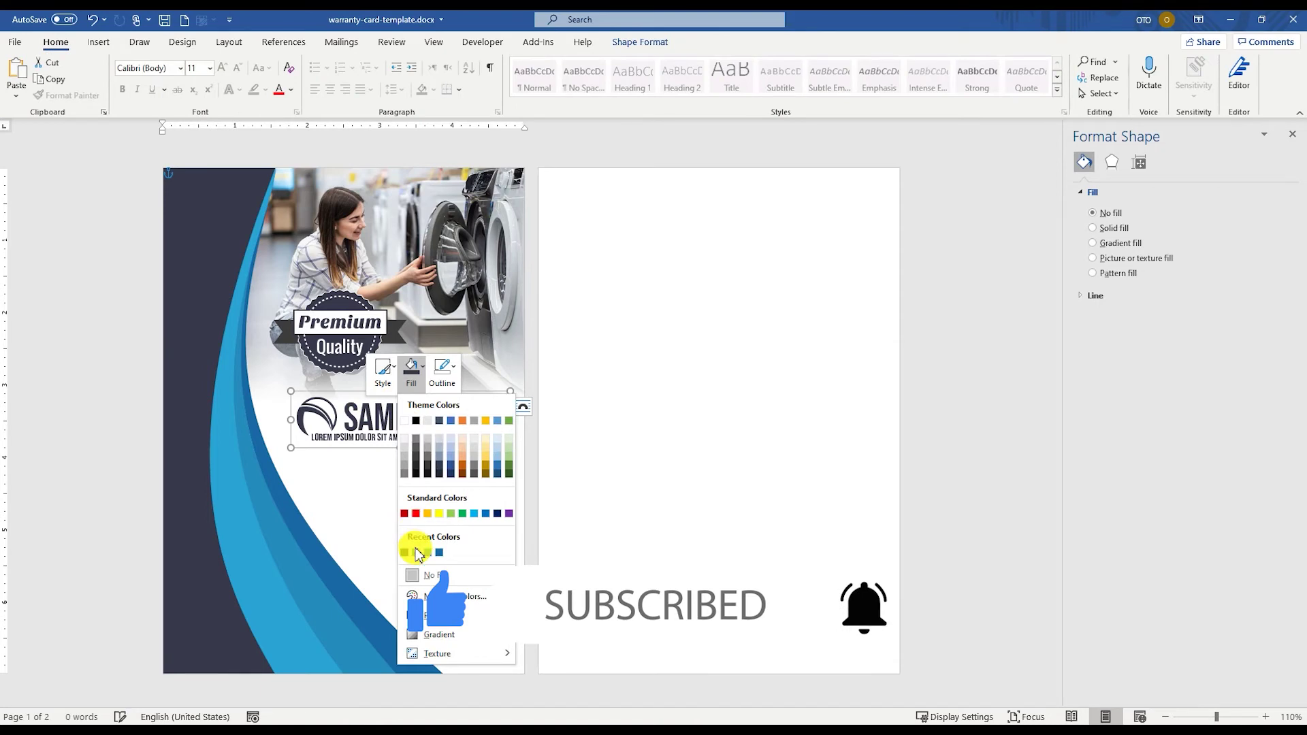
# Select the letters of SAMPLE and fill them blue
pyautogui.click(351, 417)
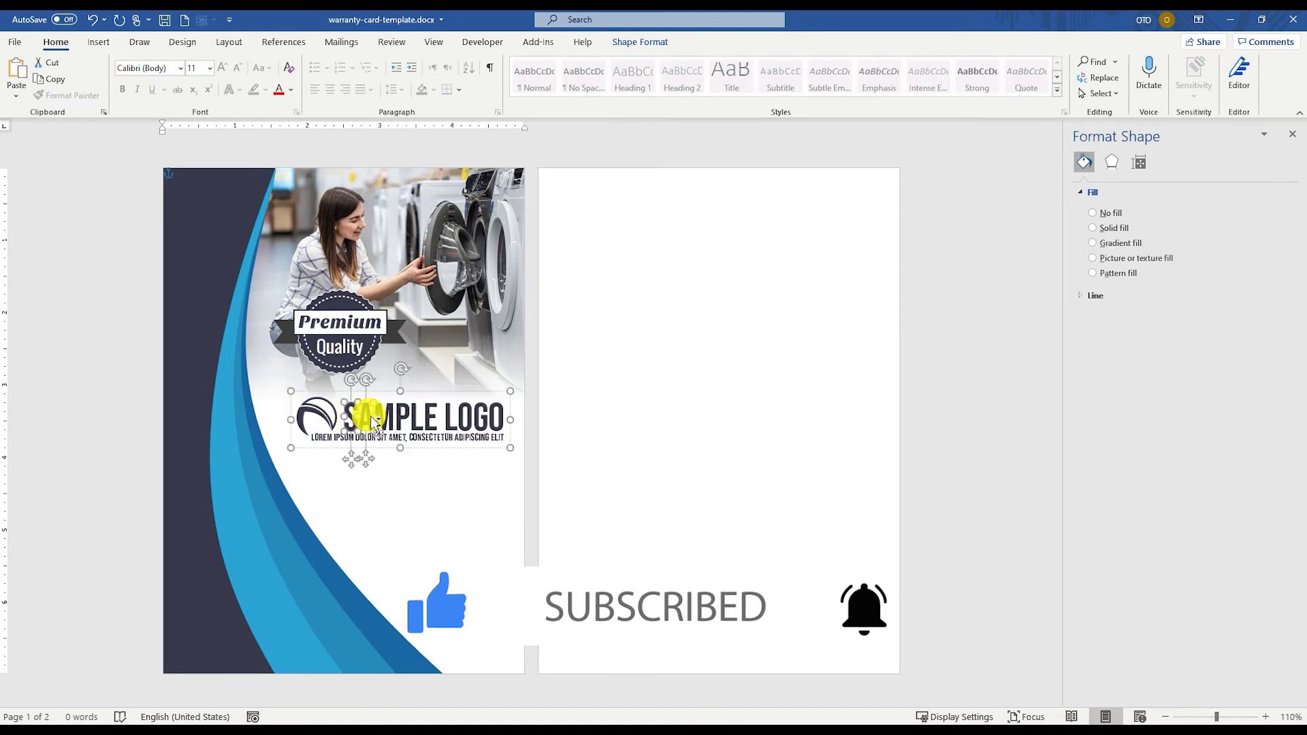
pyautogui.scroll(4, 371, 415)
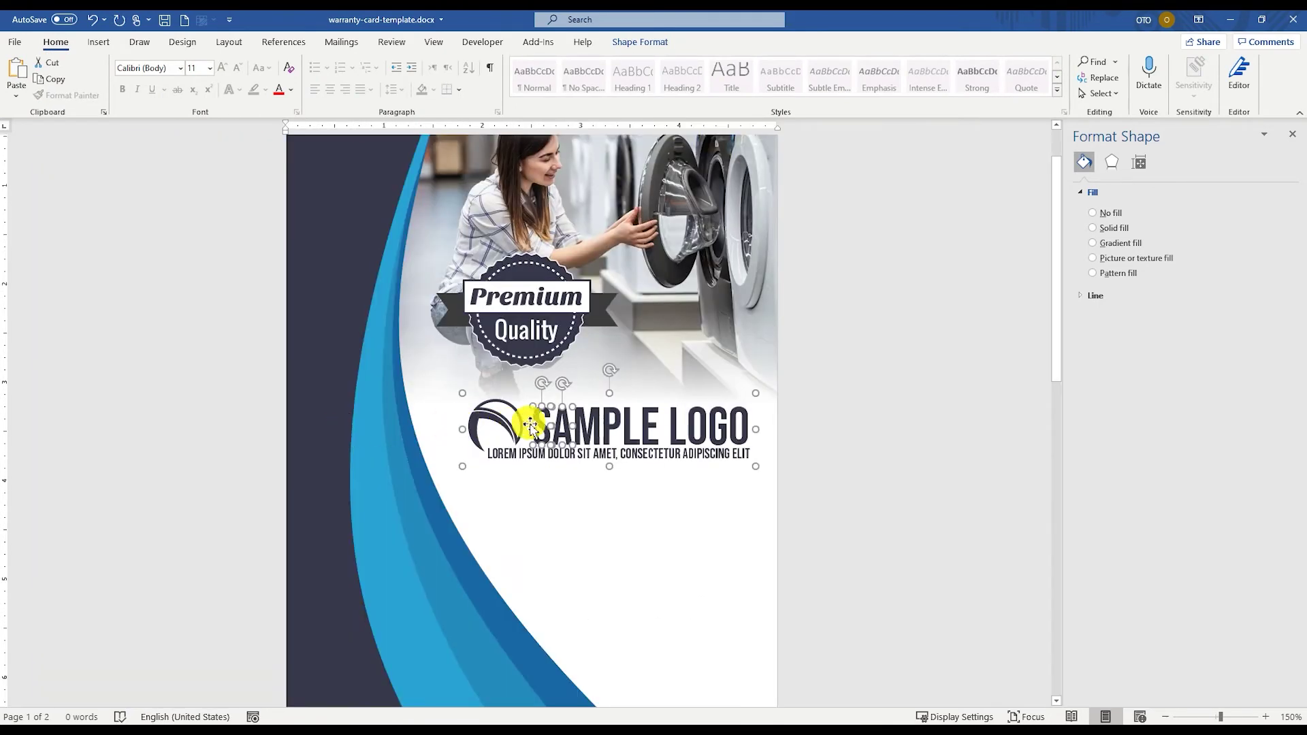
pyautogui.keyDown('shift'); pyautogui.click(589, 426); pyautogui.keyUp('shift')
pyautogui.keyDown('shift'); pyautogui.click(608, 418); pyautogui.keyUp('shift')
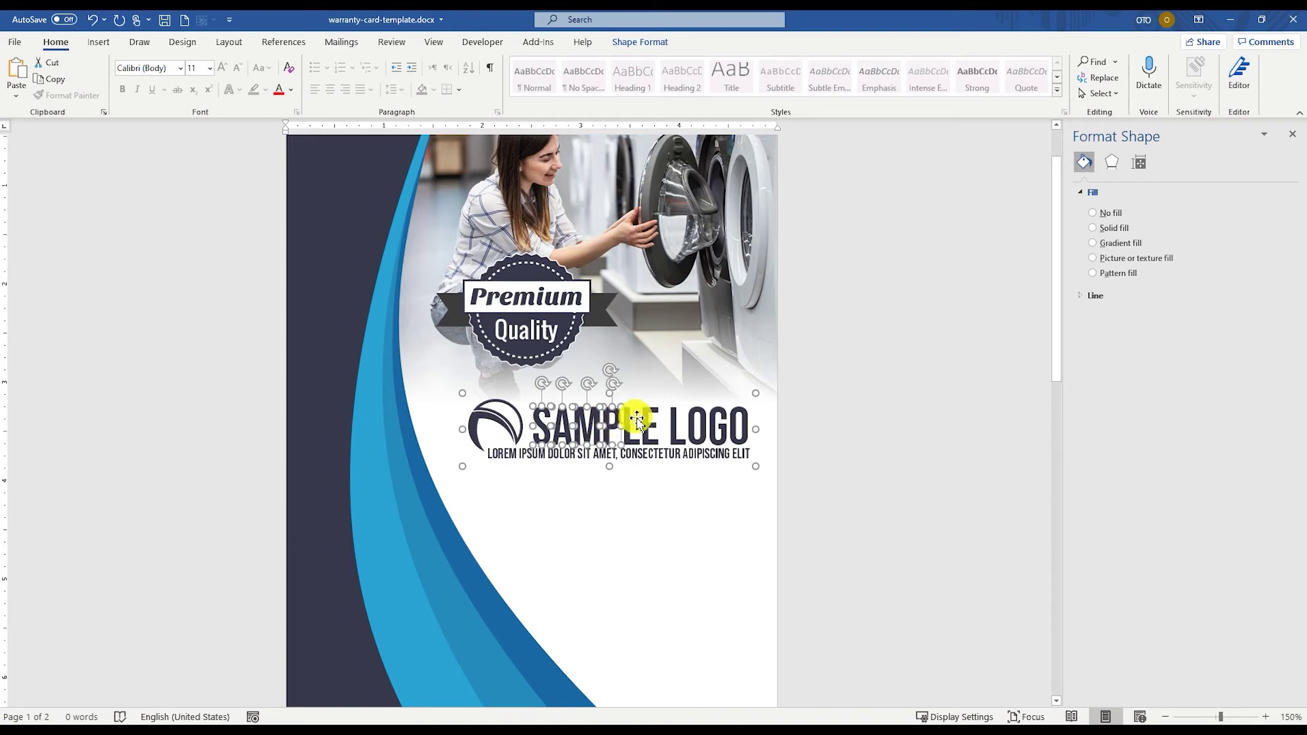
pyautogui.keyDown('shift'); pyautogui.click(631, 416); pyautogui.keyUp('shift')
pyautogui.rightClick(650, 414)
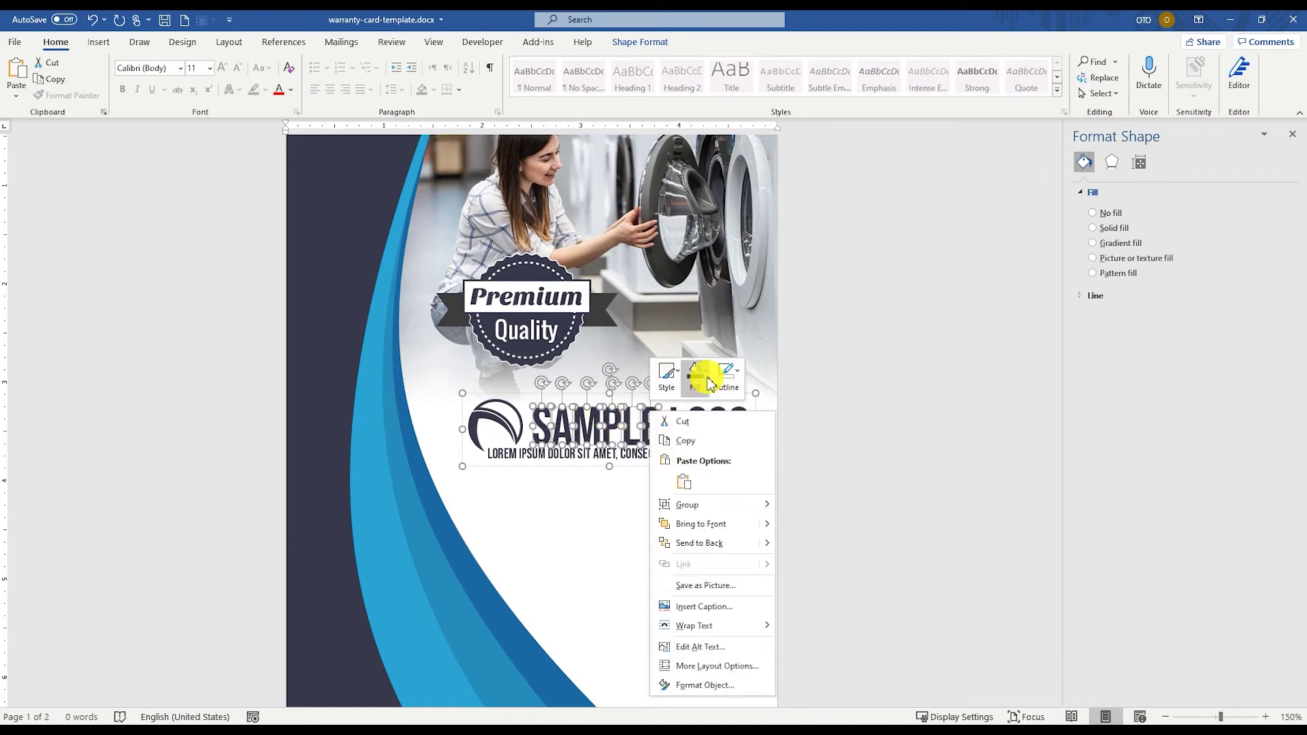
pyautogui.click(694, 371)
pyautogui.click(672, 545)
pyautogui.scroll(-2, 569, 482)
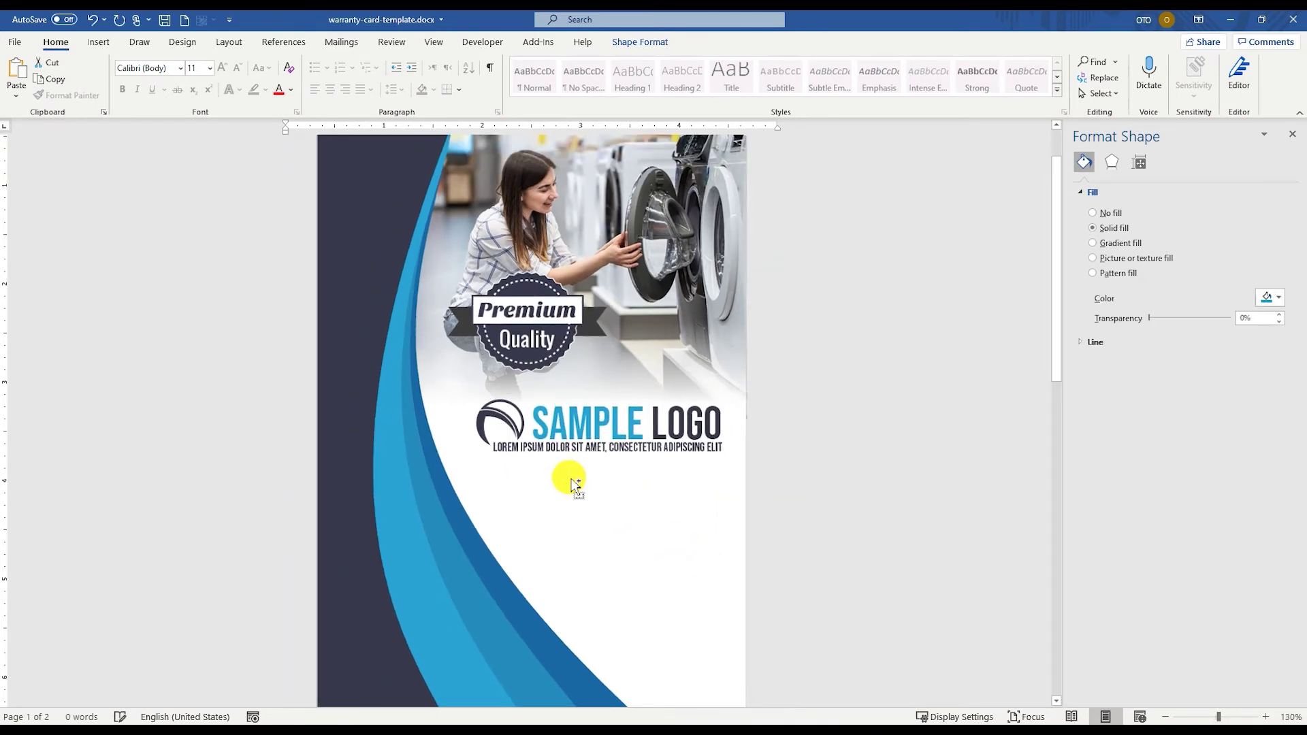
pyautogui.scroll(-1, 572, 485)
pyautogui.scroll(-1, 573, 426)
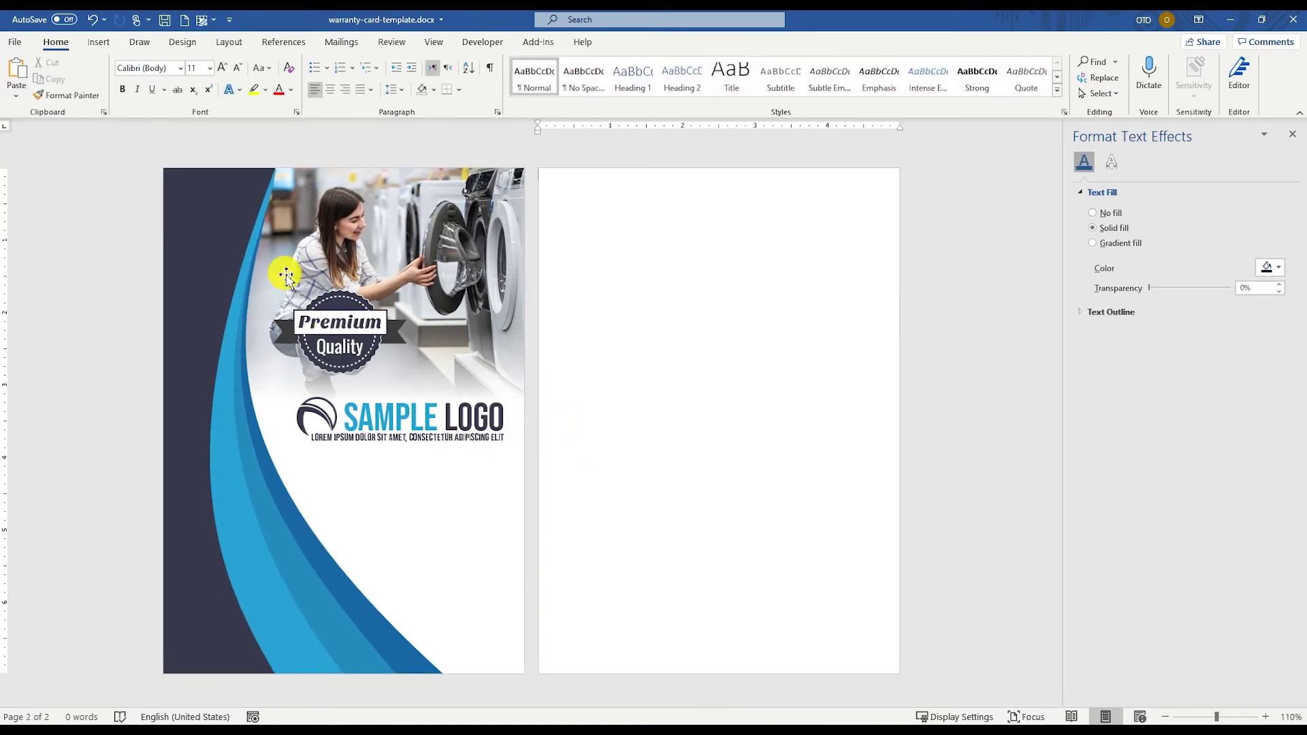
pyautogui.click(99, 41)
# Draw a right-aligned text box under the logo and type the manufacturer contact details
pyautogui.click(184, 75)
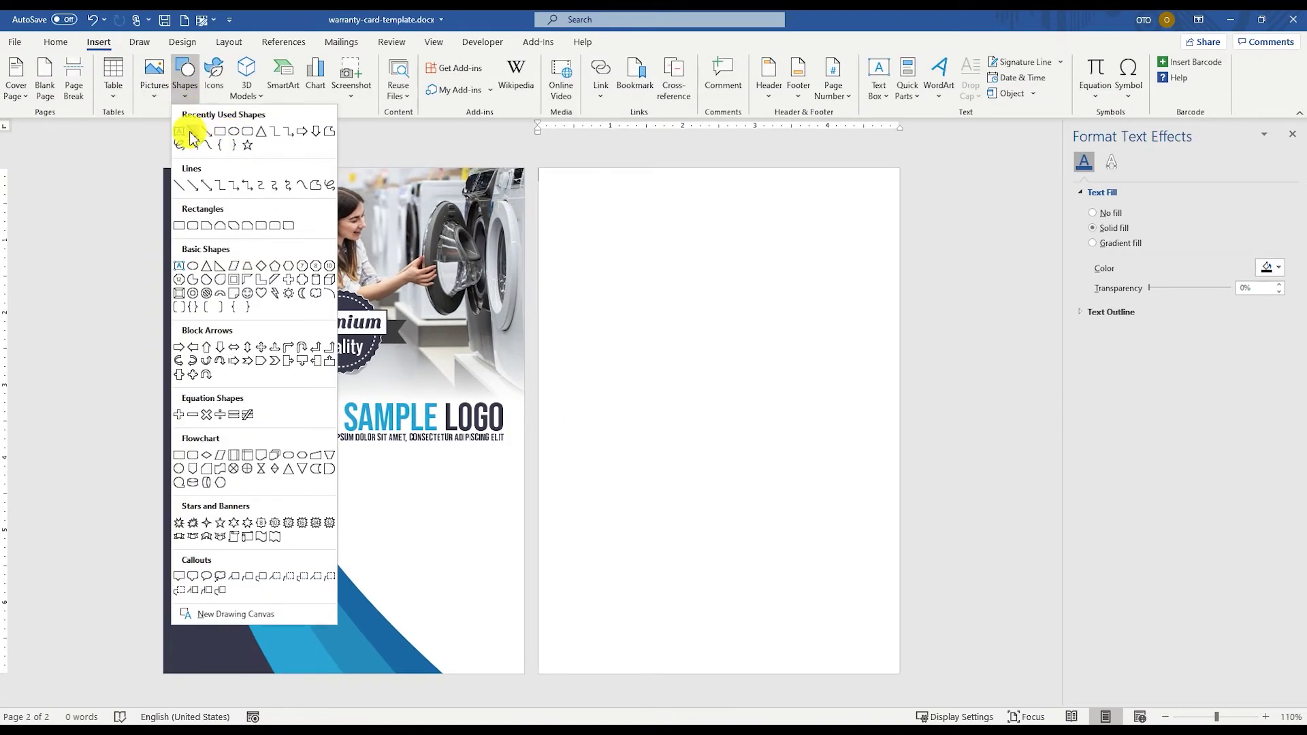
pyautogui.click(178, 133)
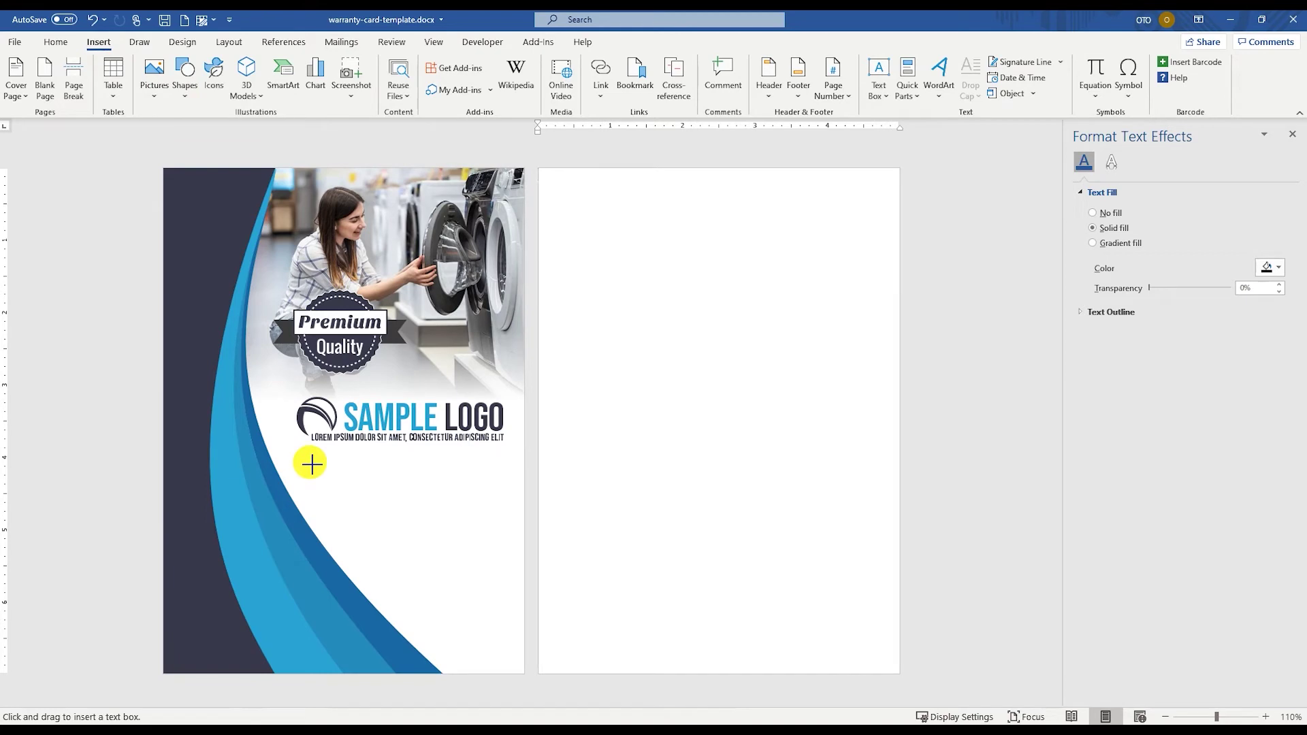
pyautogui.moveTo(315, 465); pyautogui.dragTo(504, 556)
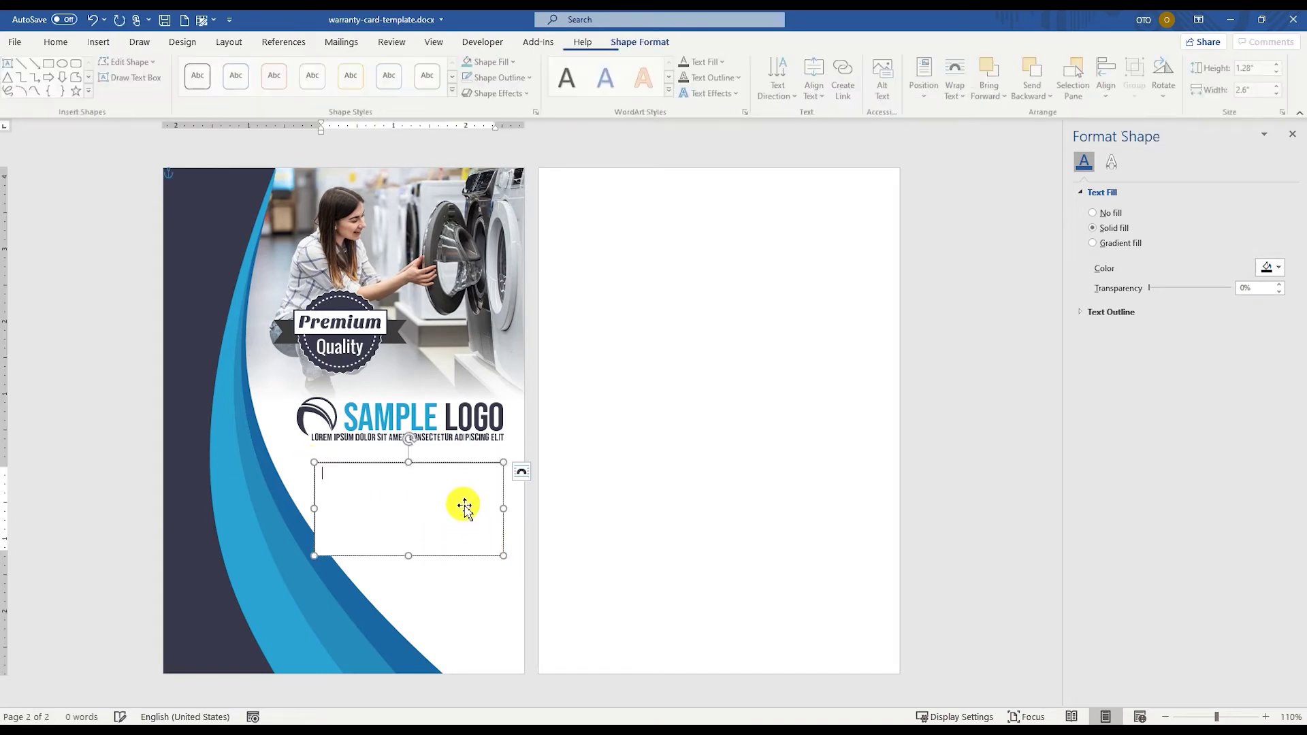
pyautogui.click(56, 42)
pyautogui.click(346, 91)
pyautogui.write('MANUFACTURER')
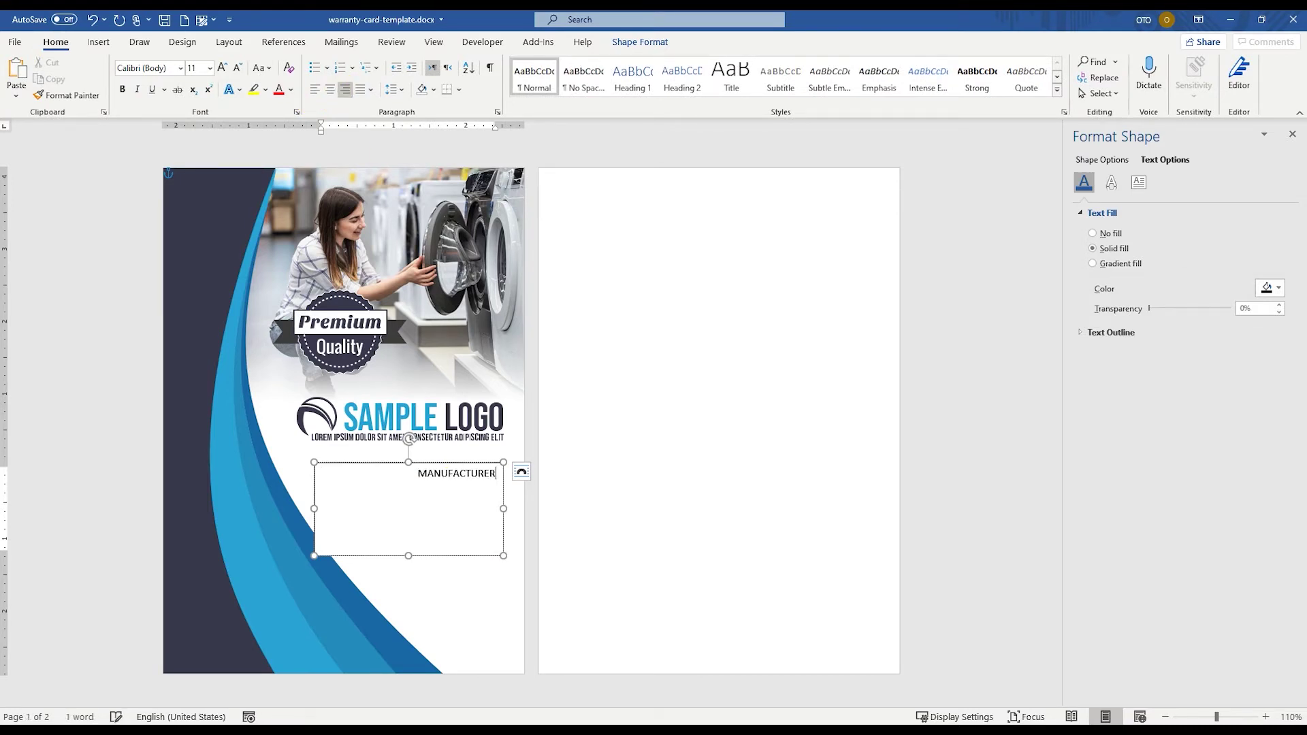
pyautogui.write('NAME HERE')
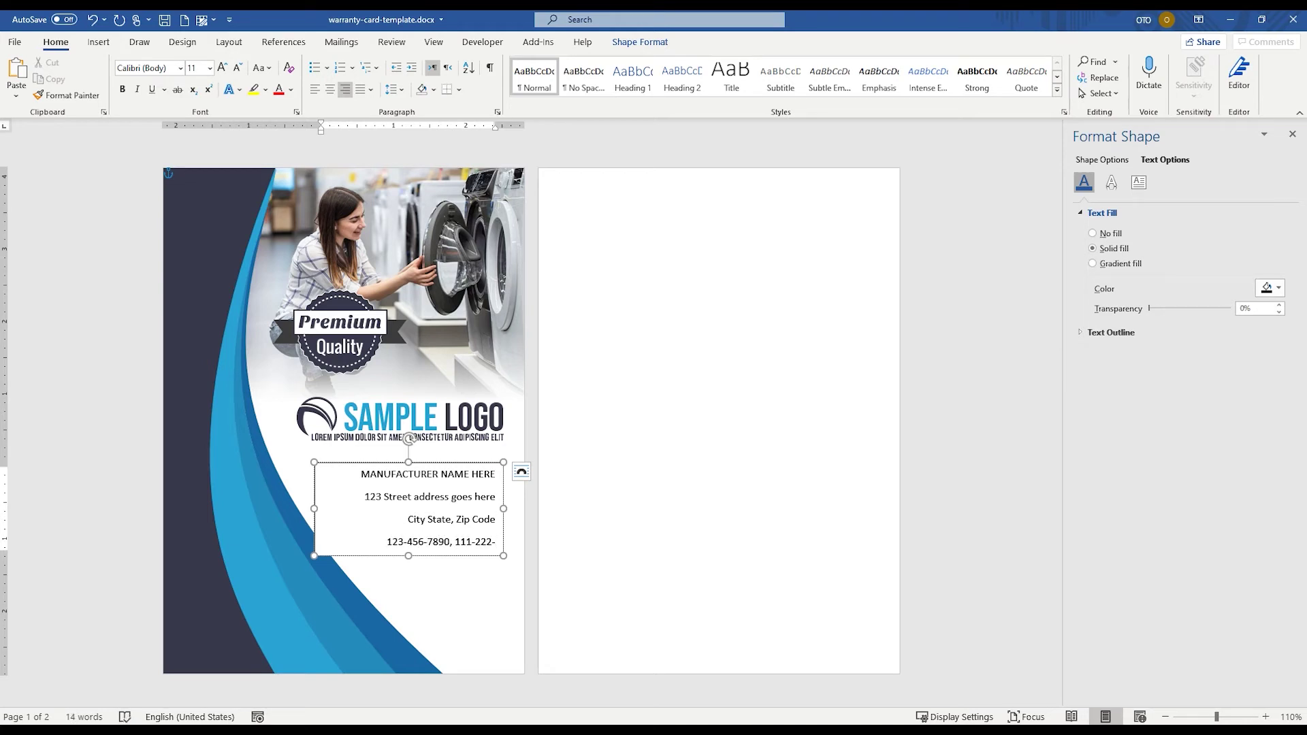
# Remove paragraph spacing, complete the email line and set the address lines to 9 pt
pyautogui.hotkey('ctrl', 'a')
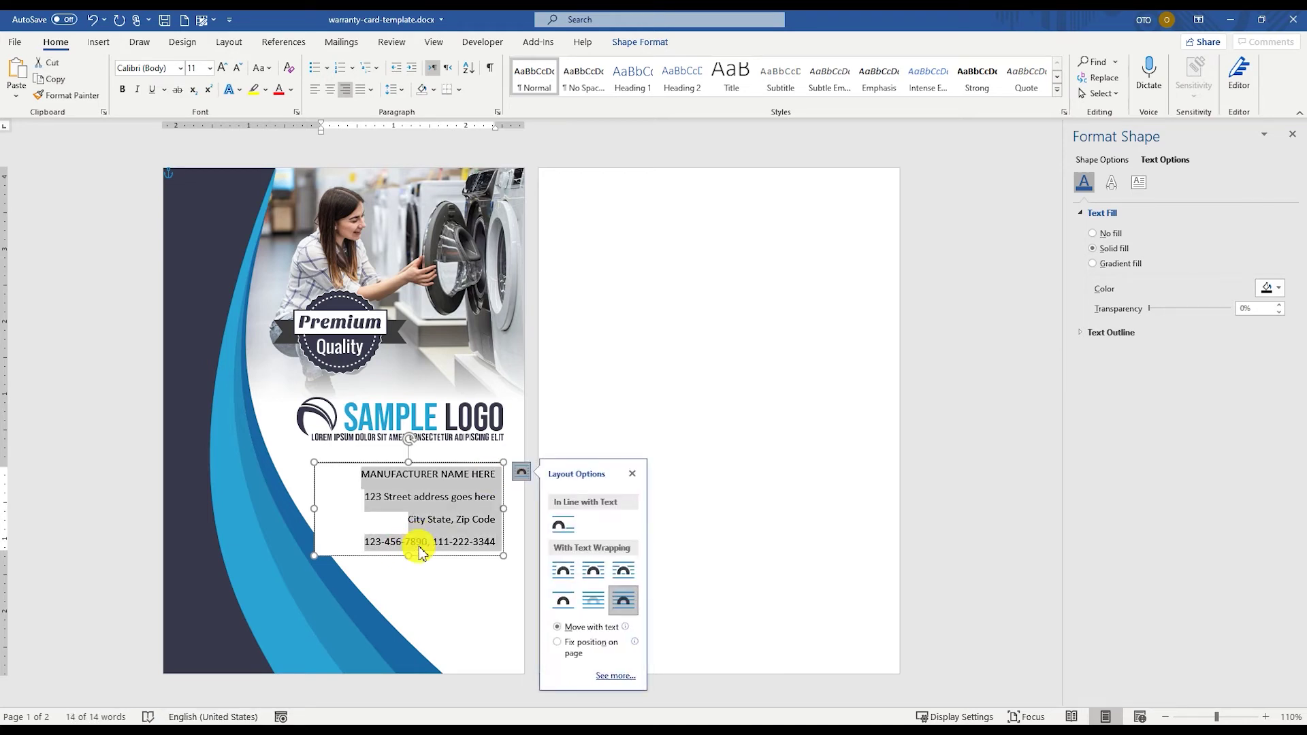
pyautogui.click(399, 92)
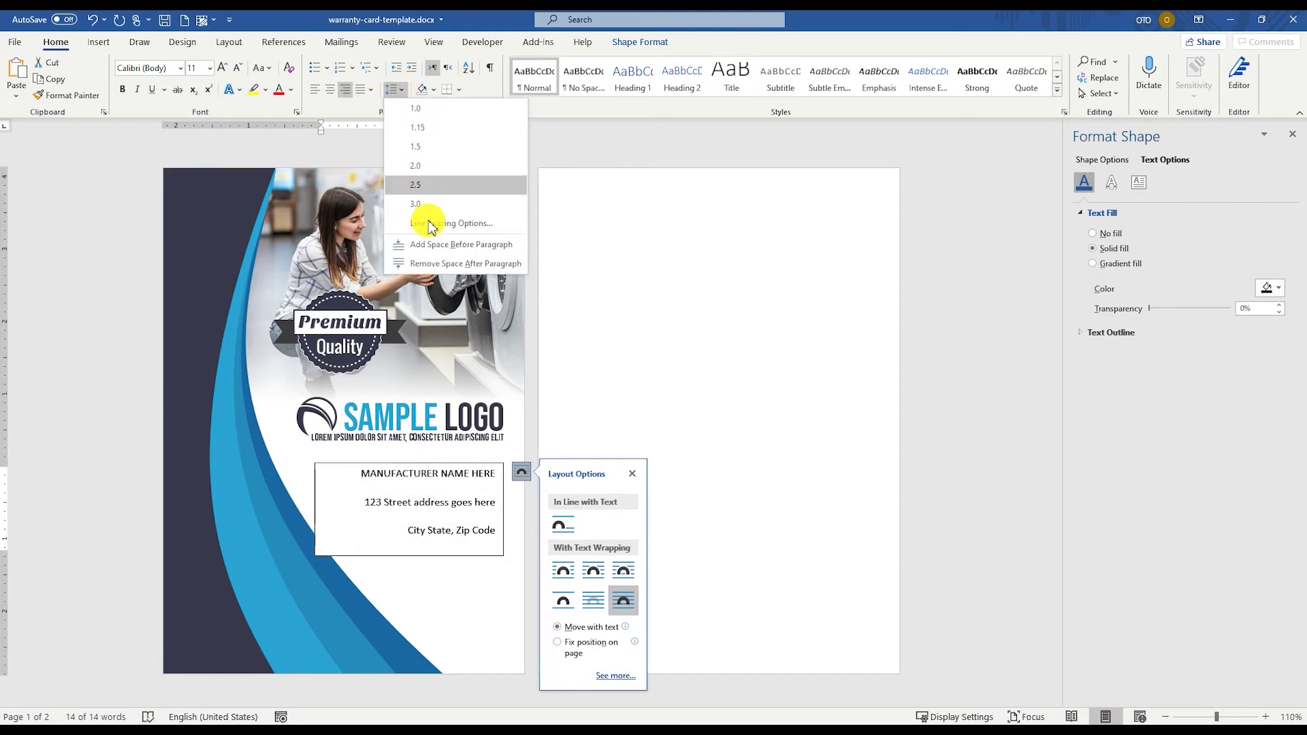
pyautogui.click(435, 264)
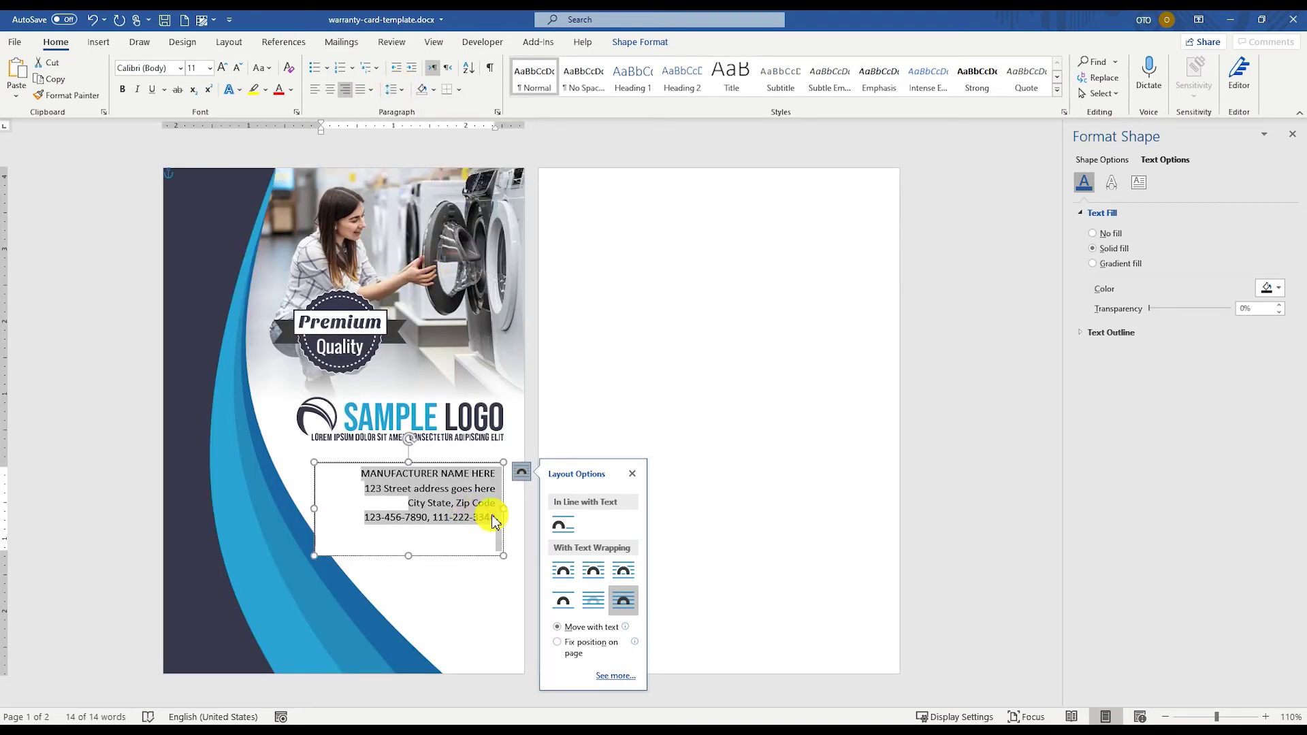
pyautogui.click(500, 538)
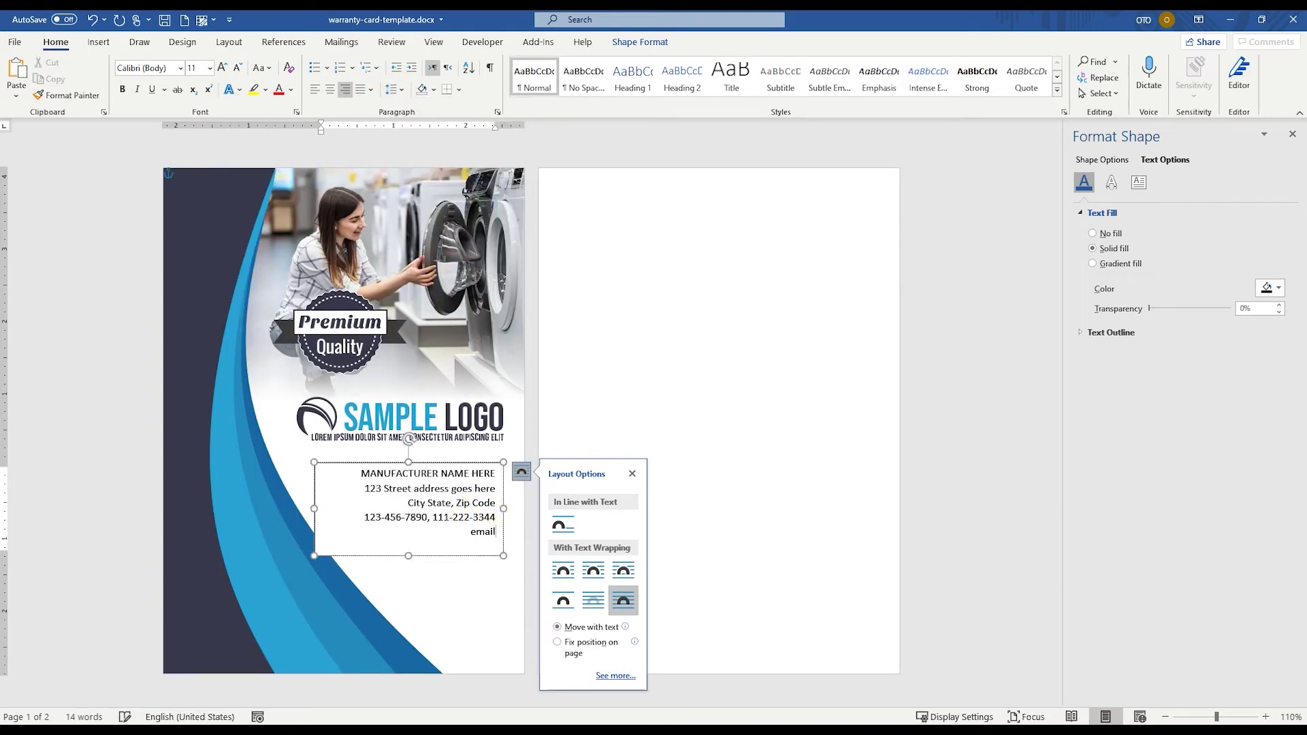
pyautogui.write('emplatesOnline.com')
pyautogui.keyDown('shift'); pyautogui.click(365, 488); pyautogui.keyUp('shift')
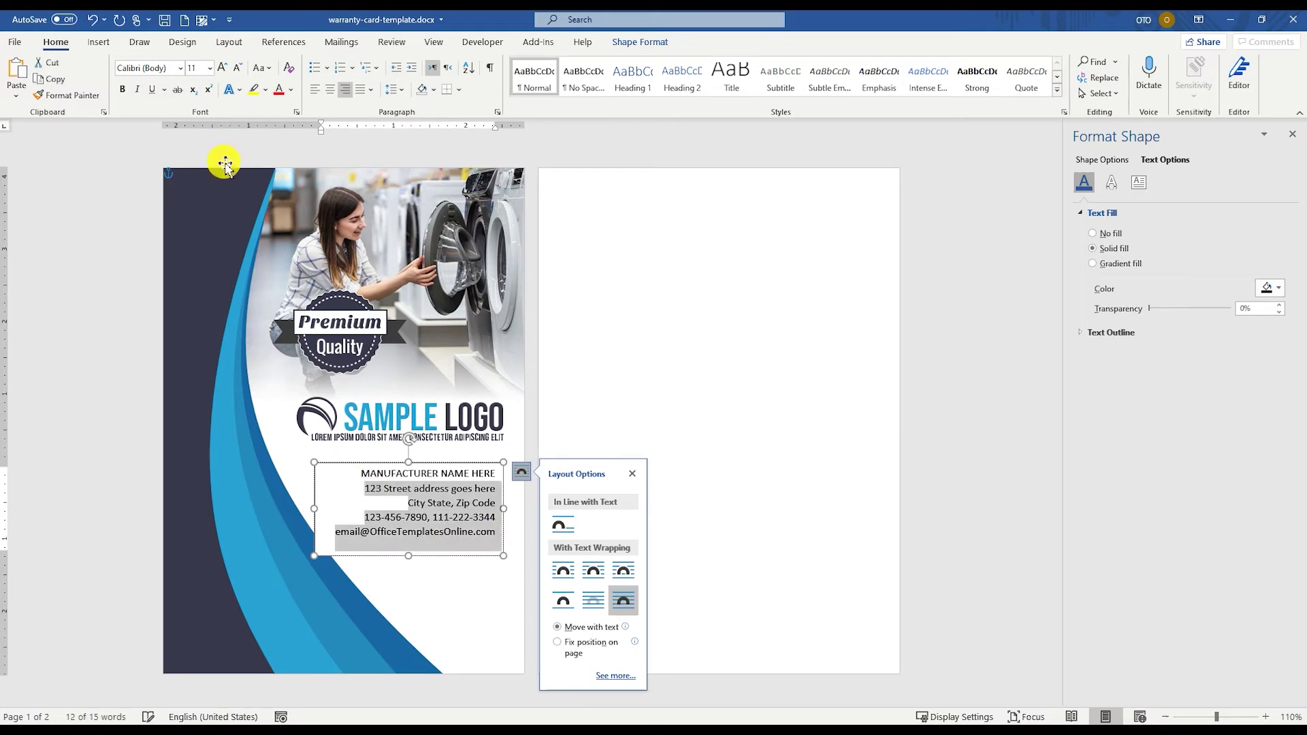
pyautogui.write('9')
pyautogui.press('Return')
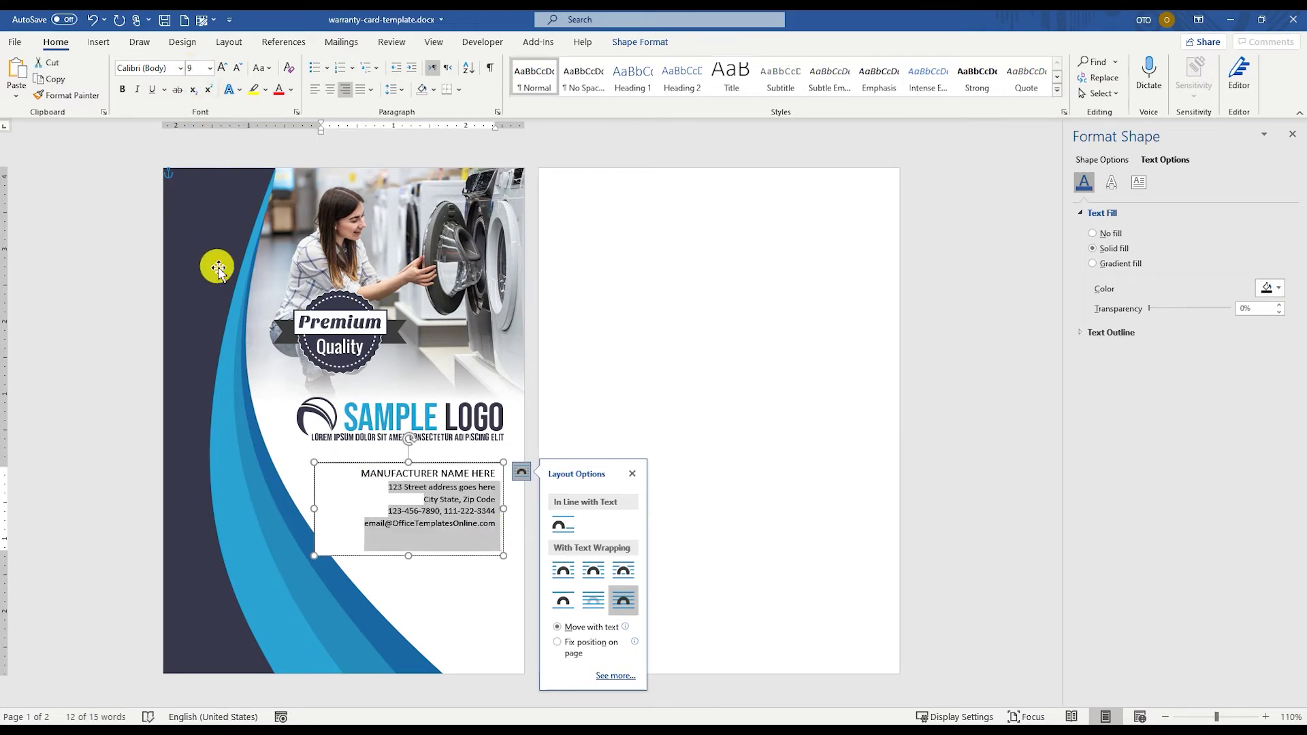
# Set the MANUFACTURER NAME HERE title to 16 pt and widen the box leftward
pyautogui.tripleClick(436, 477)
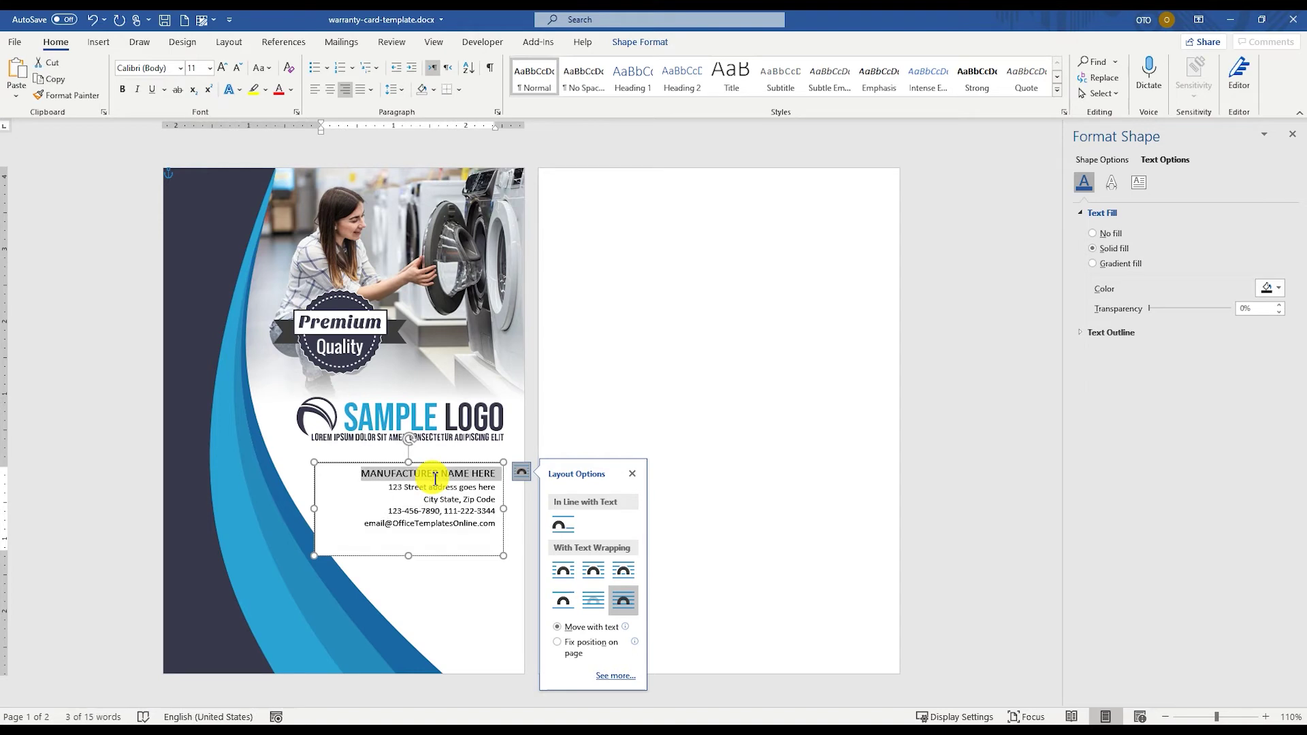
pyautogui.write('16')
pyautogui.press('Return')
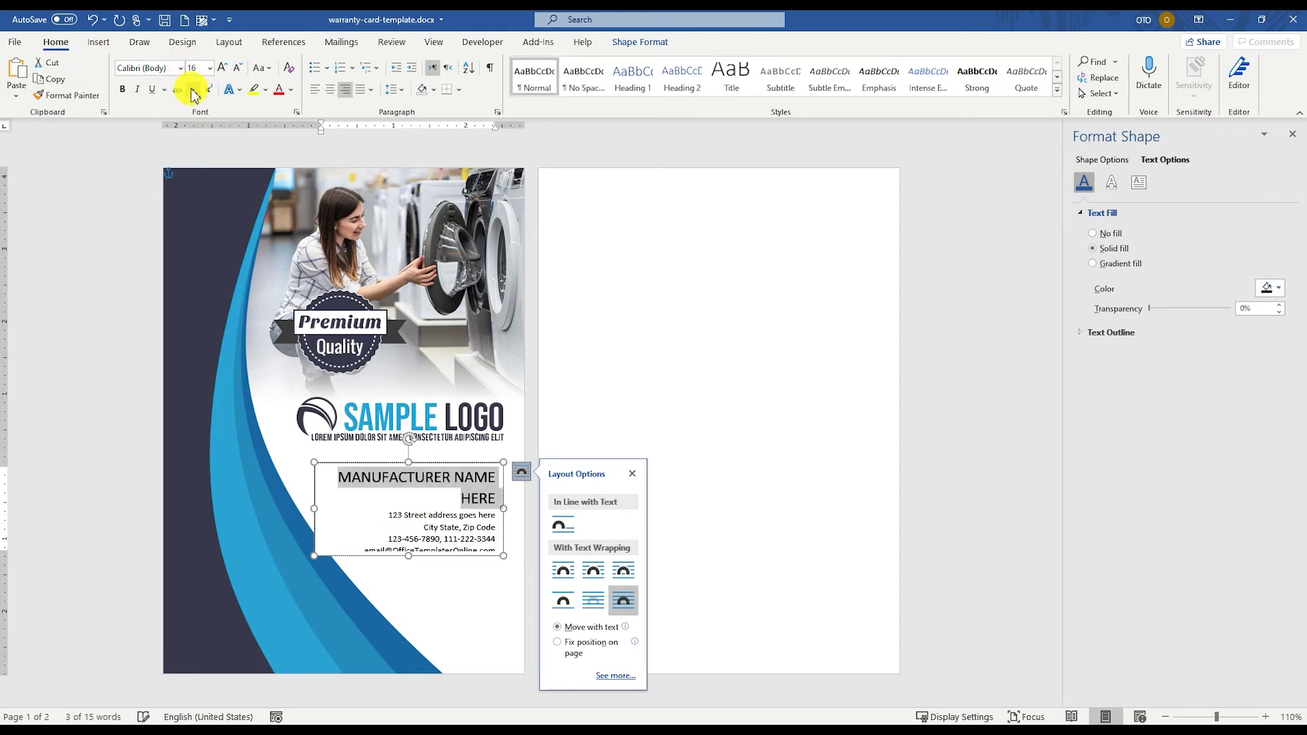
pyautogui.moveTo(318, 509); pyautogui.dragTo(285, 508)
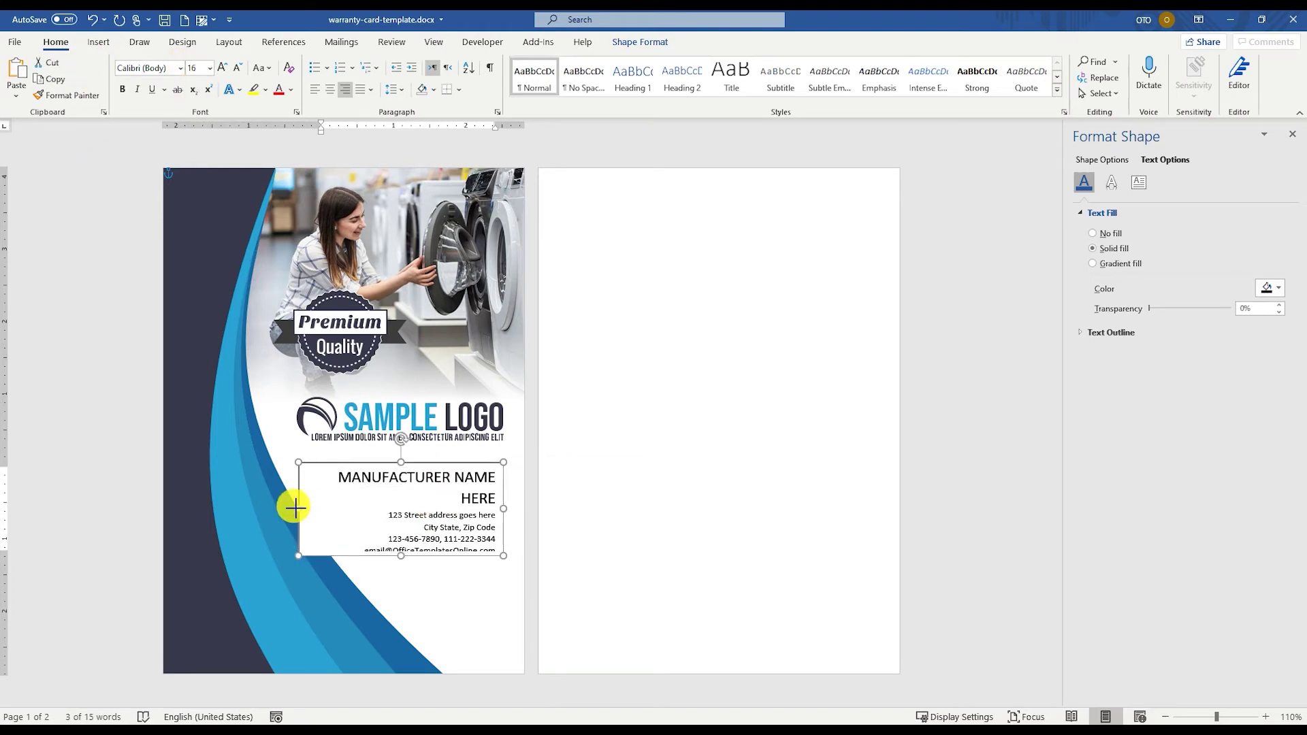
# Remove the address text box's background fill
pyautogui.click(347, 465)
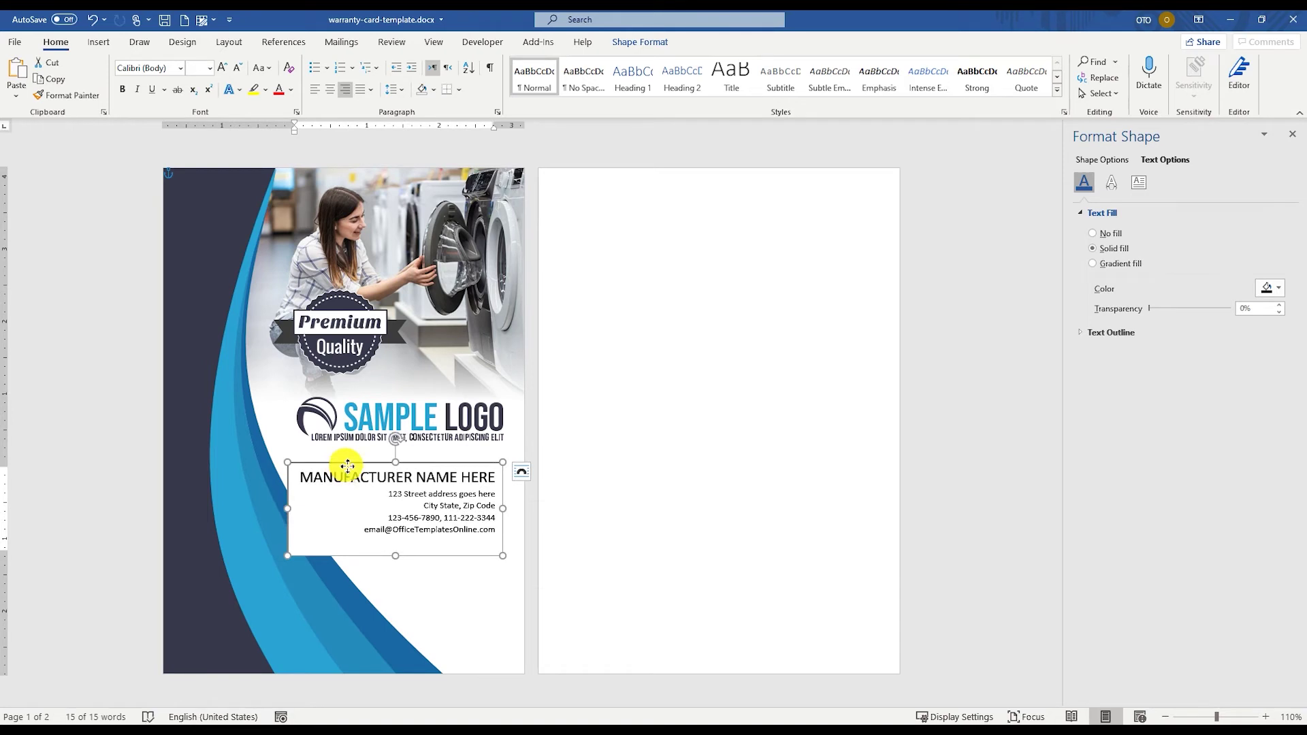
pyautogui.rightClick(347, 466)
pyautogui.click(392, 489)
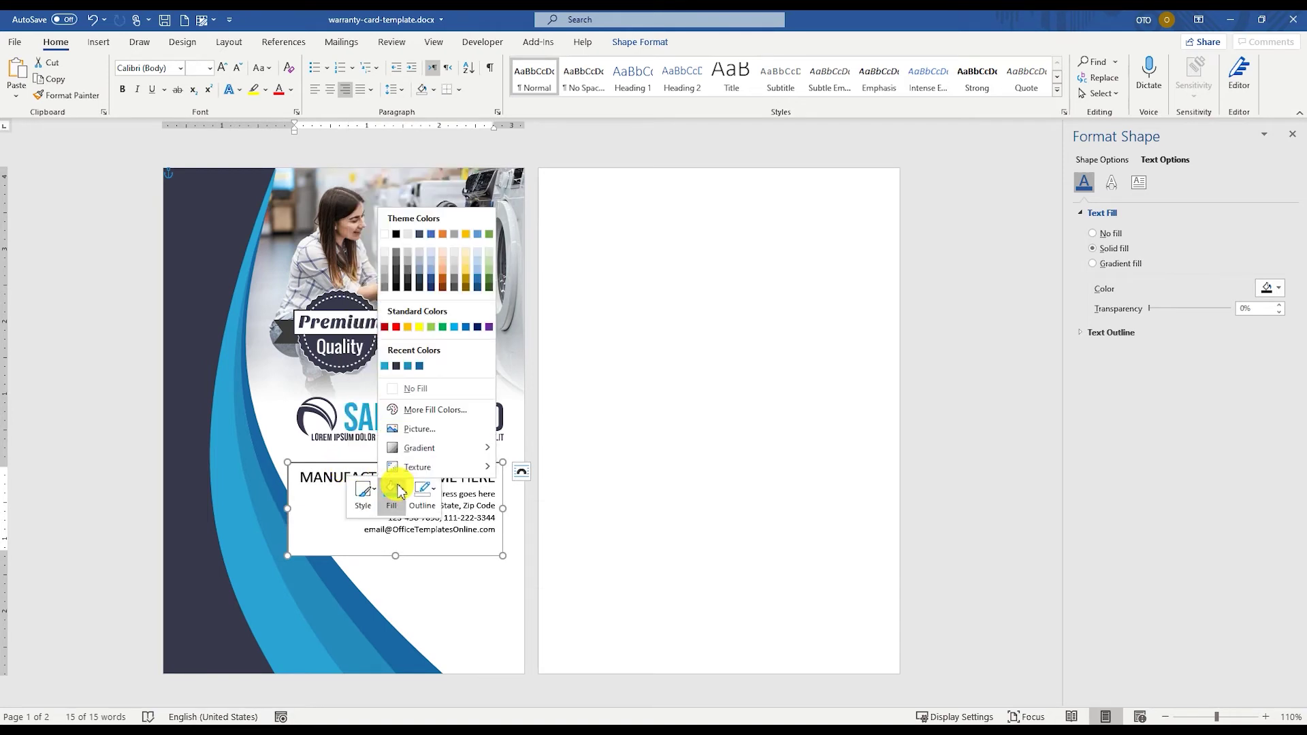
pyautogui.click(417, 389)
pyautogui.click(392, 489)
pyautogui.click(417, 389)
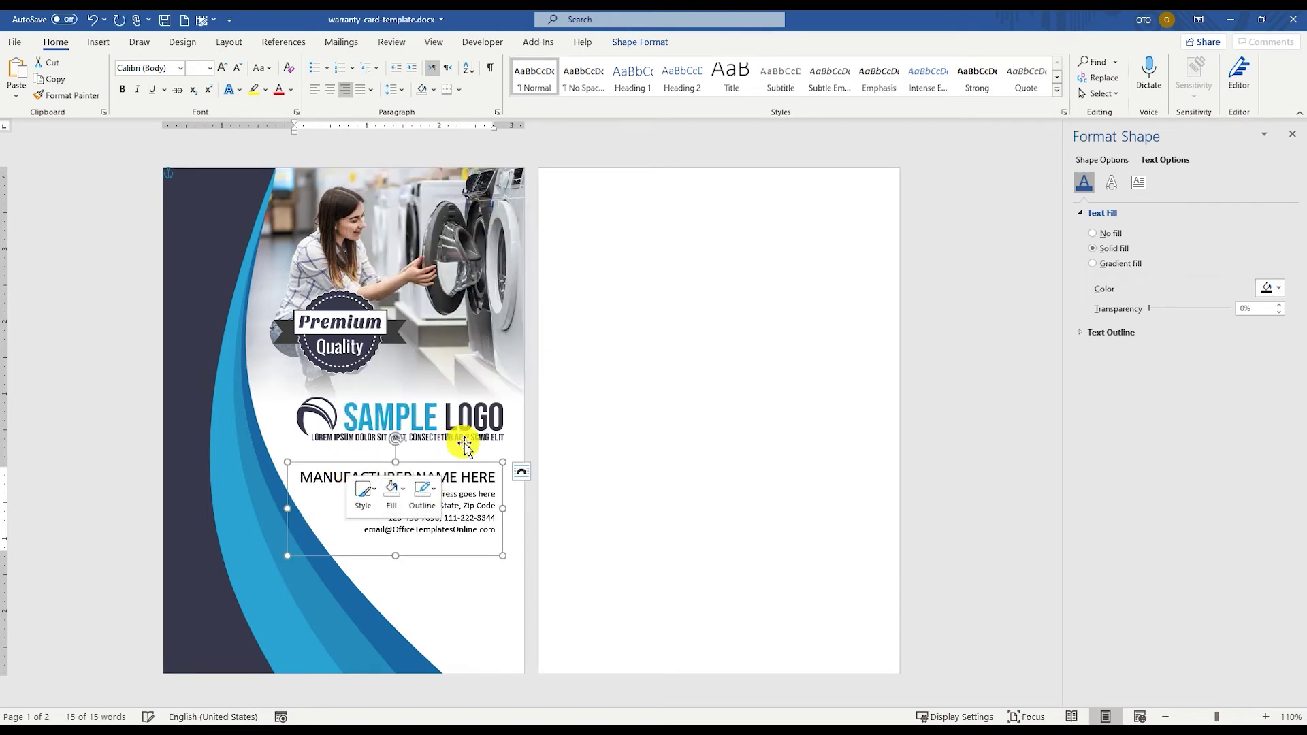
# Set the text box's left, right and top inner margins to 0"
pyautogui.click(1139, 183)
pyautogui.click(1280, 307)
pyautogui.click(1280, 326)
pyautogui.click(1280, 344)
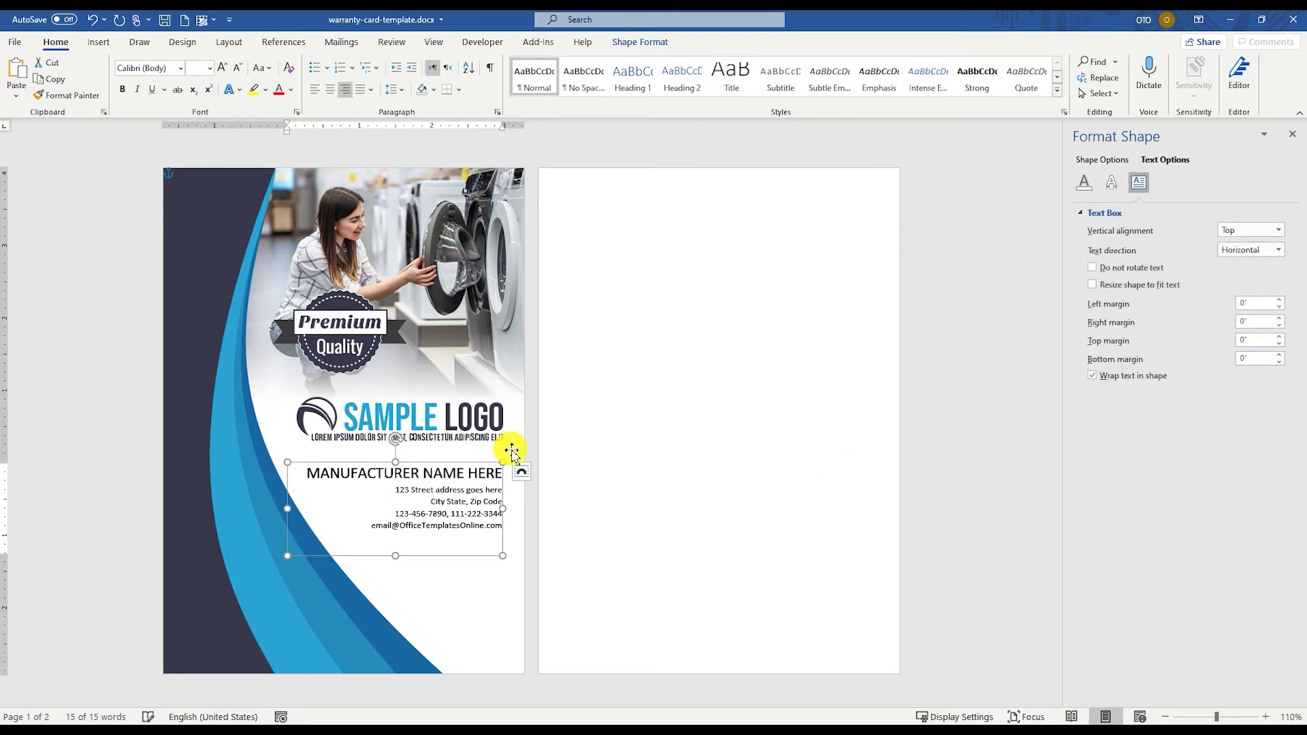
# Colour the MANUFACTURER NAME HERE title blue and shorten the box from the bottom
pyautogui.tripleClick(449, 473)
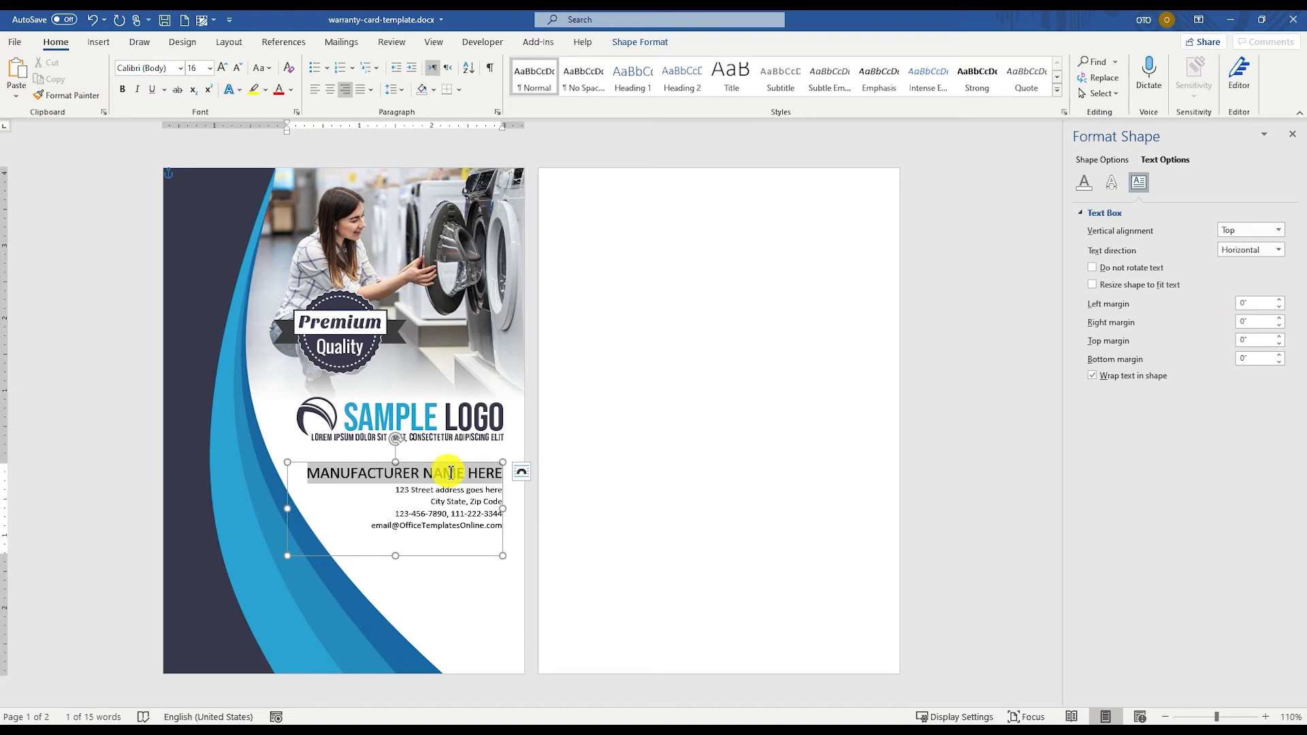
pyautogui.click(291, 90)
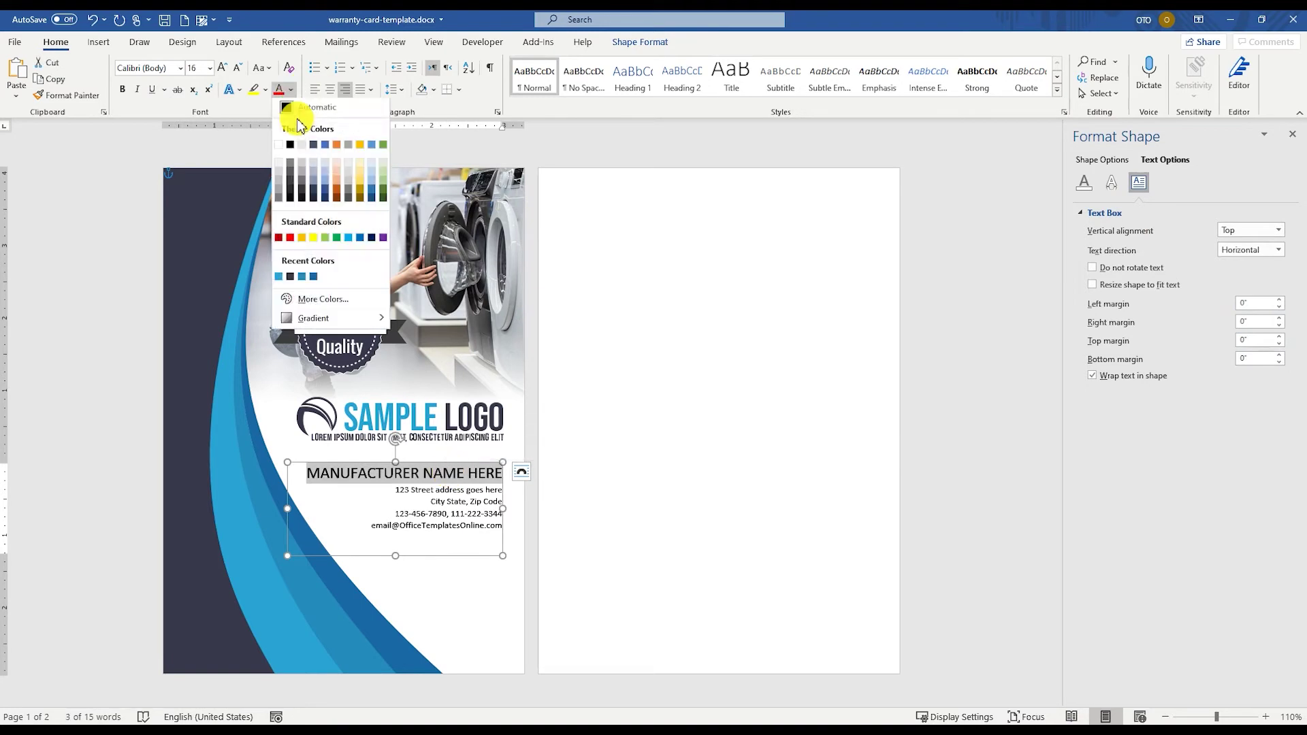
pyautogui.click(279, 279)
pyautogui.moveTo(399, 555); pyautogui.dragTo(399, 536)
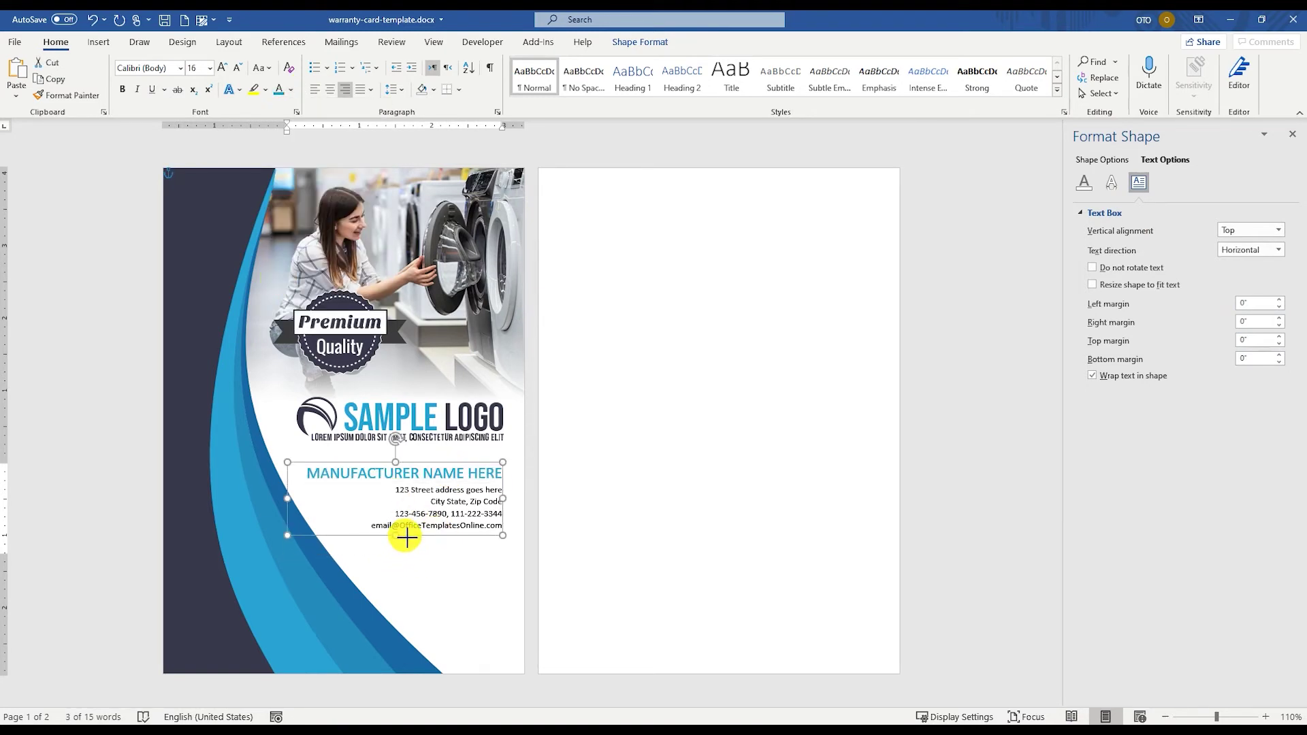
pyautogui.keyDown('shift'); pyautogui.click(458, 426); pyautogui.keyUp('shift')
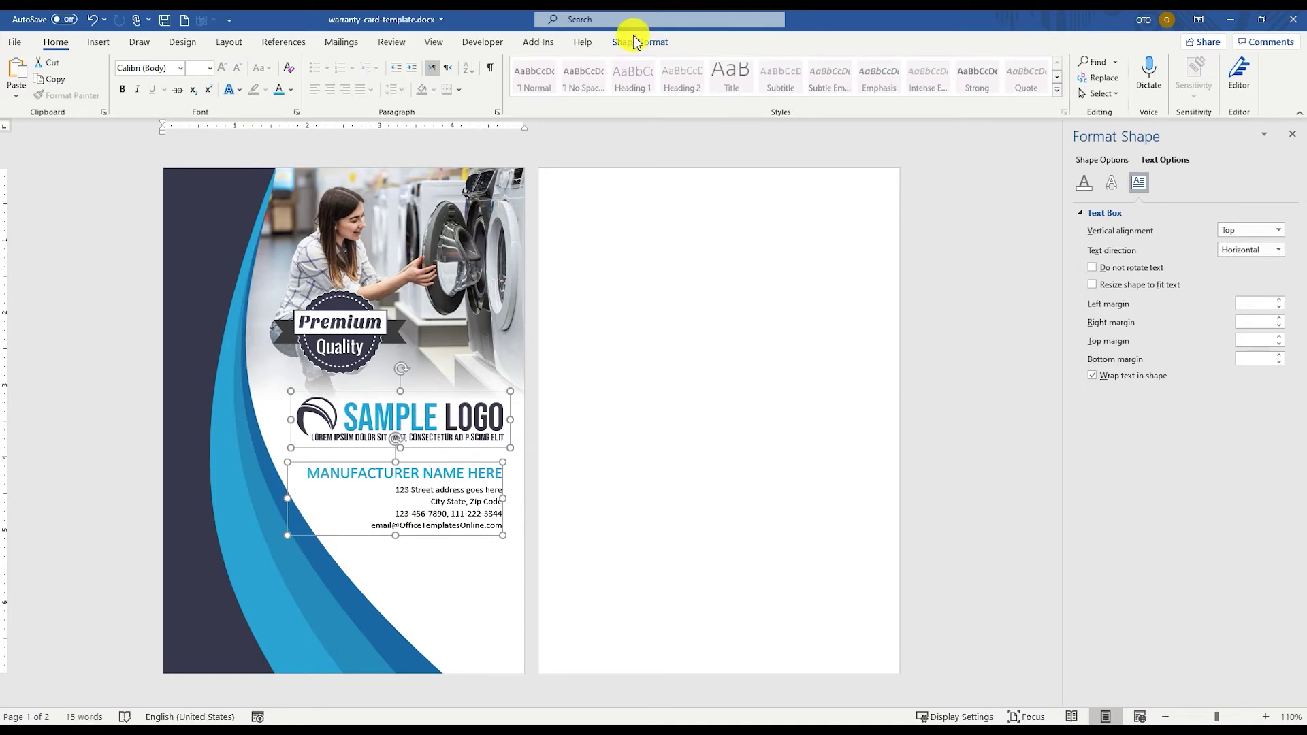
# Left-align the address box with the logo and nudge both up slightly
pyautogui.click(639, 41)
pyautogui.click(1109, 75)
pyautogui.click(1134, 118)
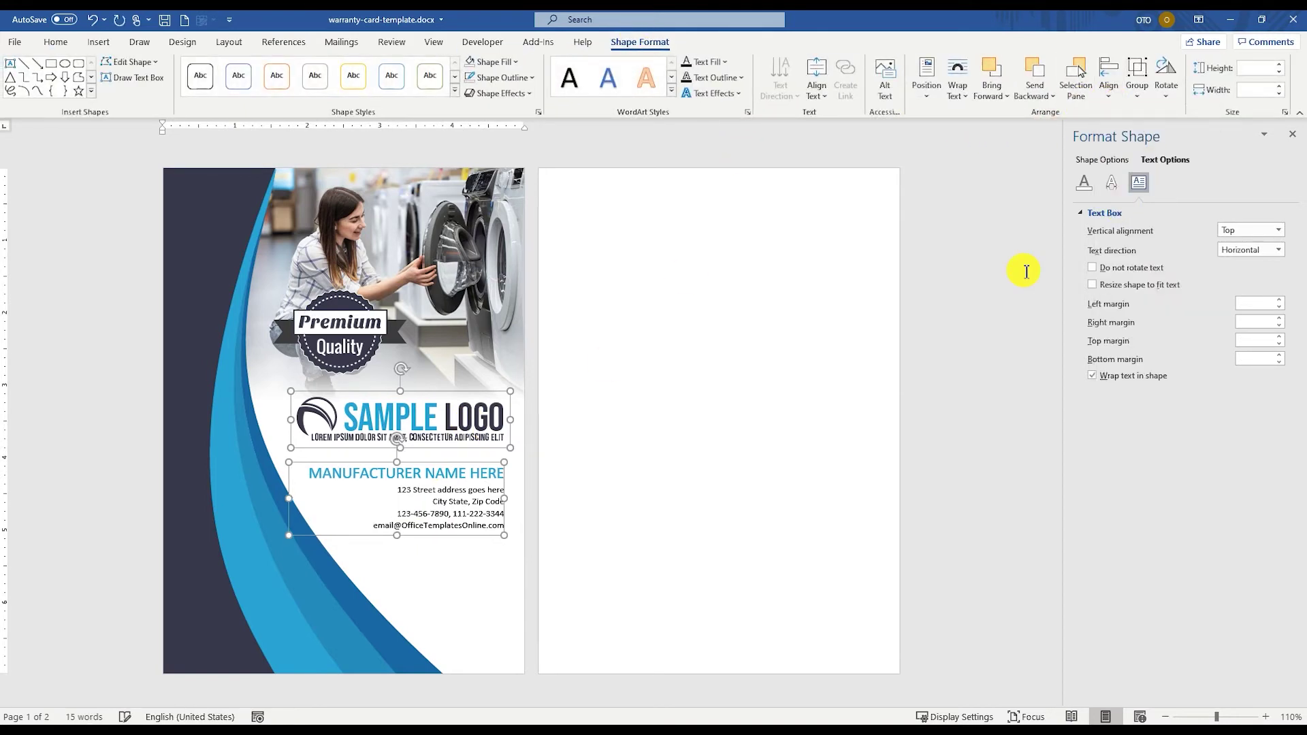
pyautogui.moveTo(471, 395); pyautogui.dragTo(471, 389)
pyautogui.click(506, 447)
# Insert qr-code-1.svg in front of text, resized to 0.88", below the address
pyautogui.click(98, 41)
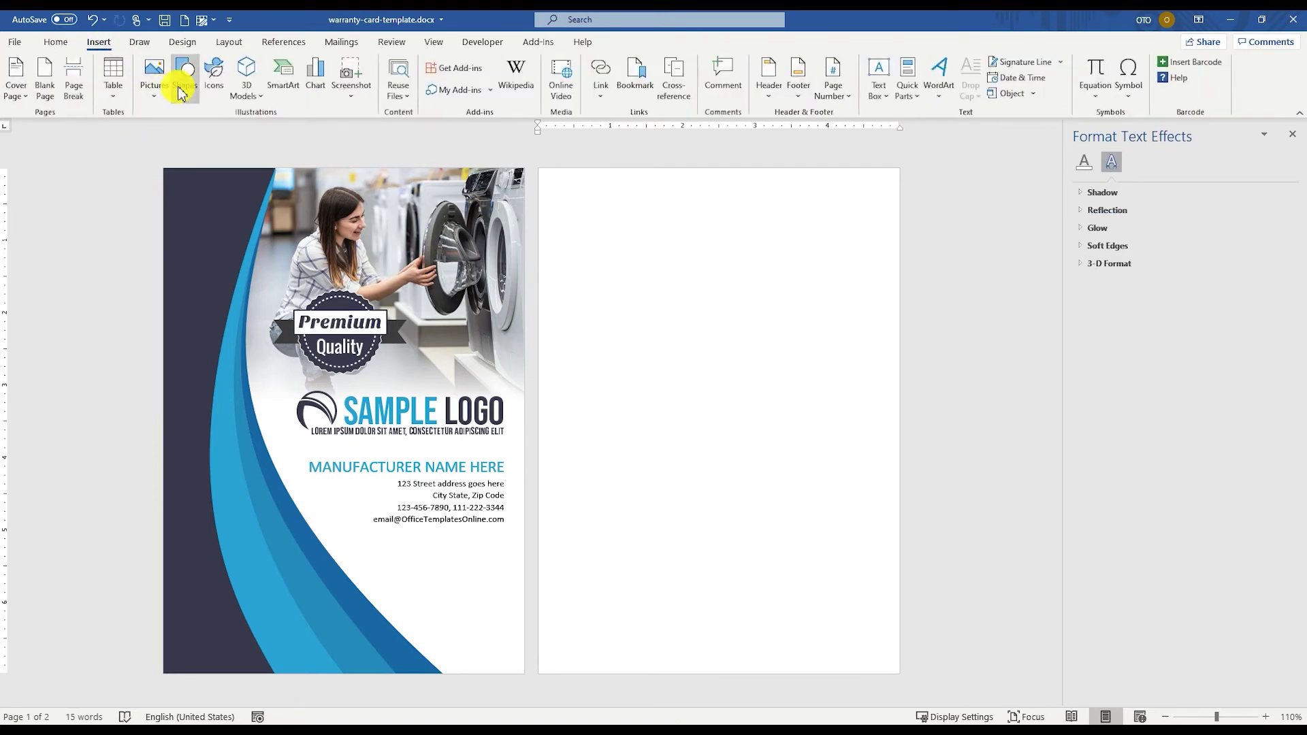
pyautogui.click(154, 78)
pyautogui.click(182, 135)
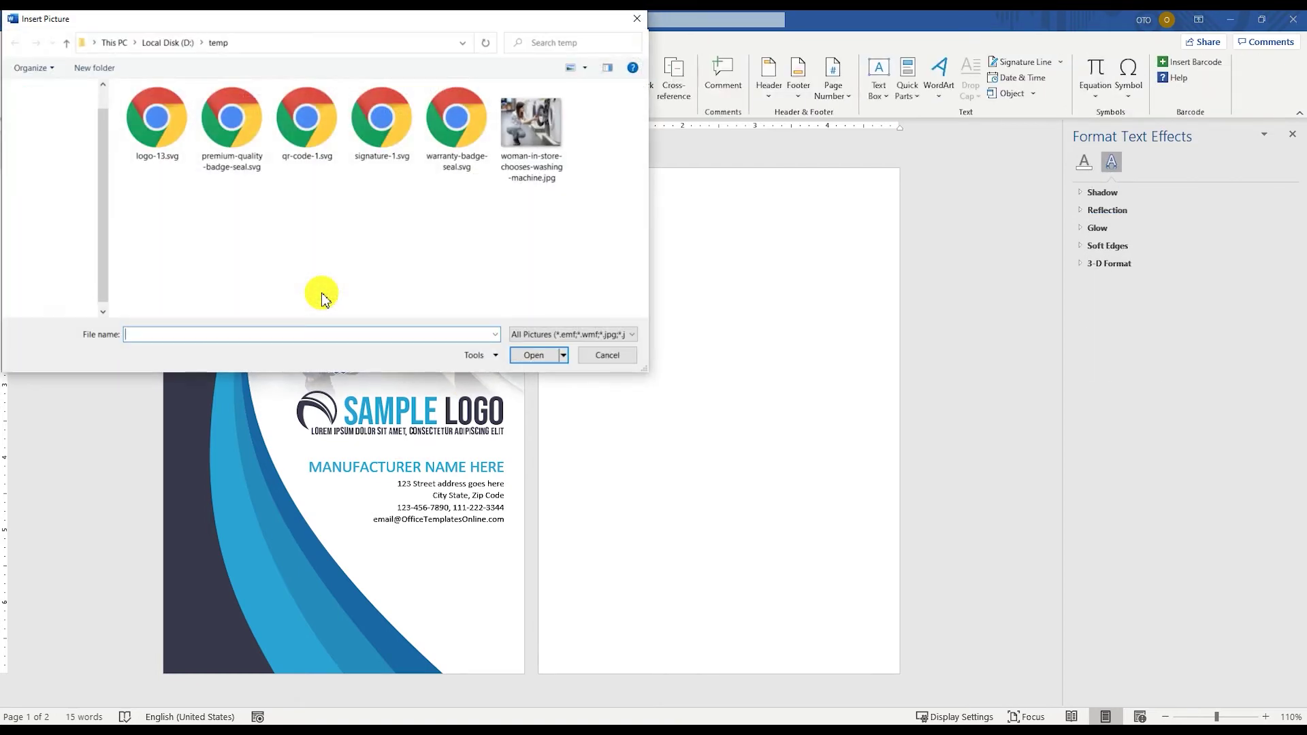
pyautogui.click(324, 147)
pyautogui.press('Return')
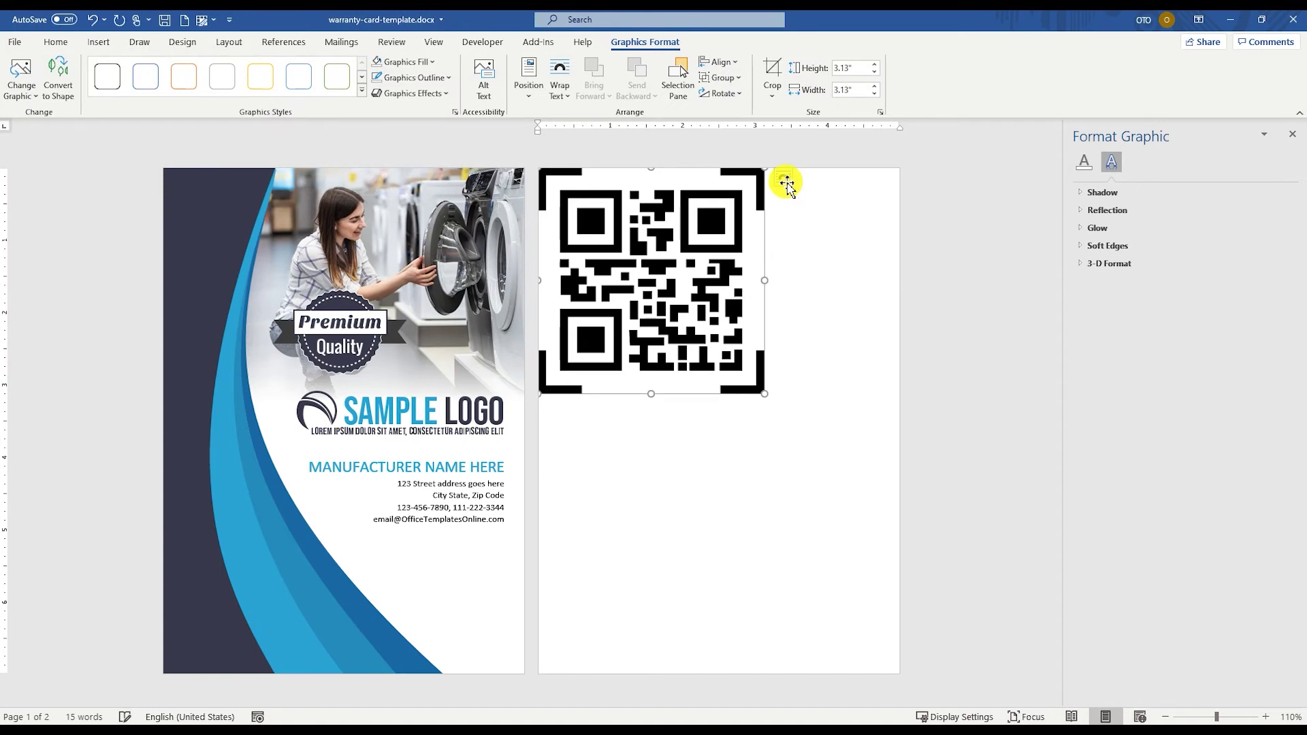
pyautogui.click(783, 177)
pyautogui.click(885, 306)
pyautogui.moveTo(765, 393)
pyautogui.mouseDown()
pyautogui.moveTo(613, 242)
pyautogui.moveTo(486, 595)
pyautogui.mouseUp()
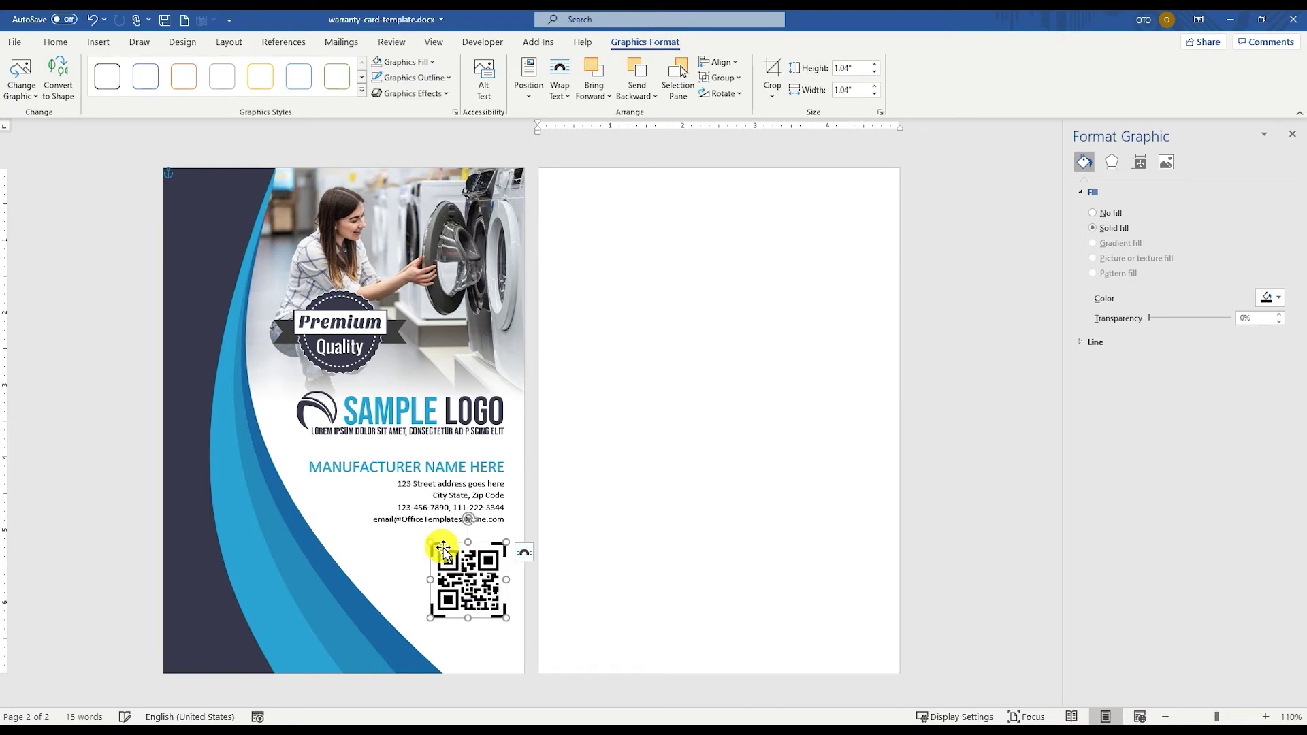
pyautogui.moveTo(503, 611); pyautogui.dragTo(489, 578)
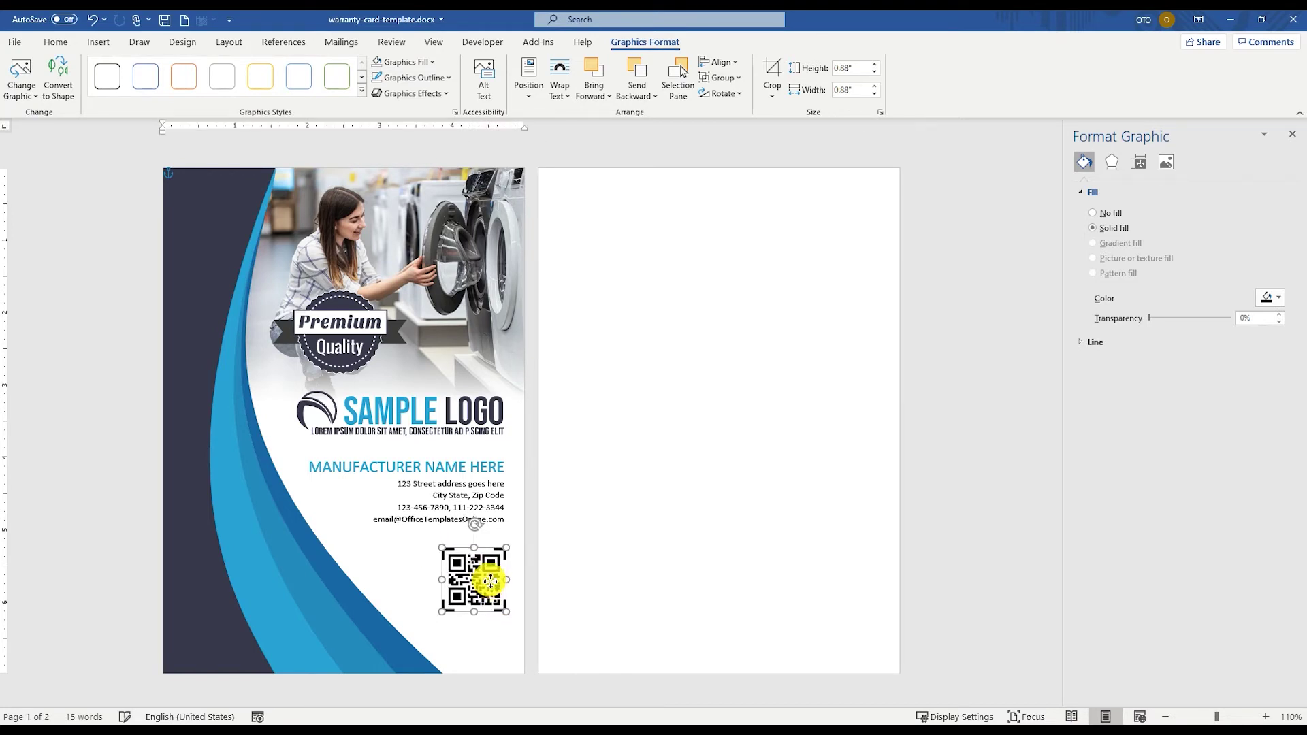
pyautogui.moveTo(489, 579); pyautogui.dragTo(492, 578)
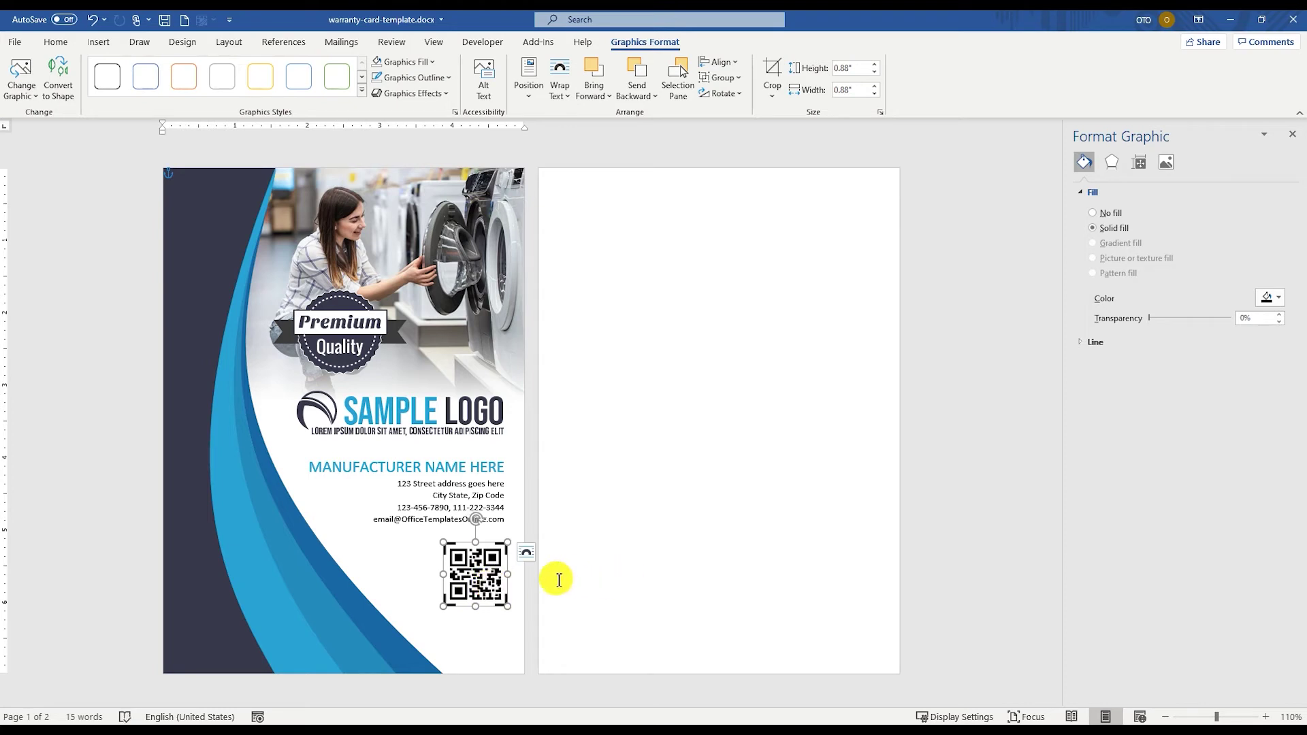
pyautogui.click(557, 577)
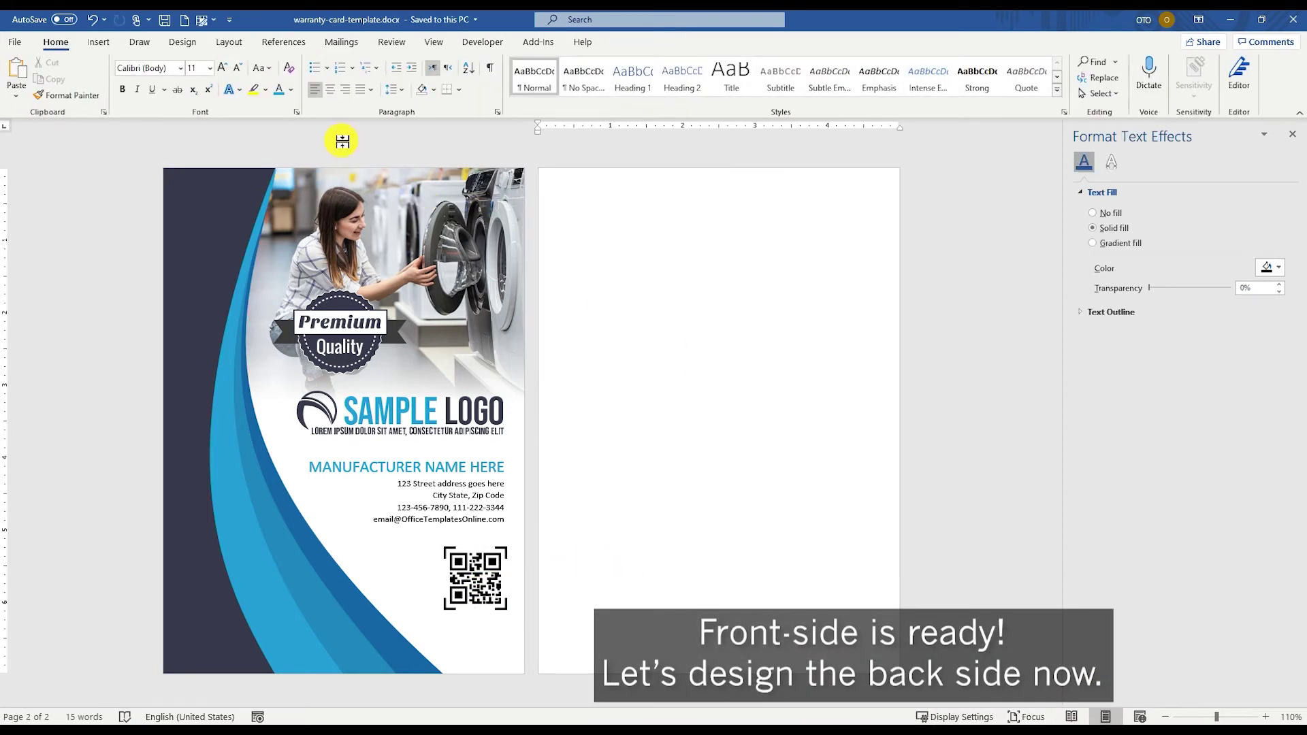
# Draw a freeform panel along the right side of page 2
pyautogui.click(99, 41)
pyautogui.click(183, 76)
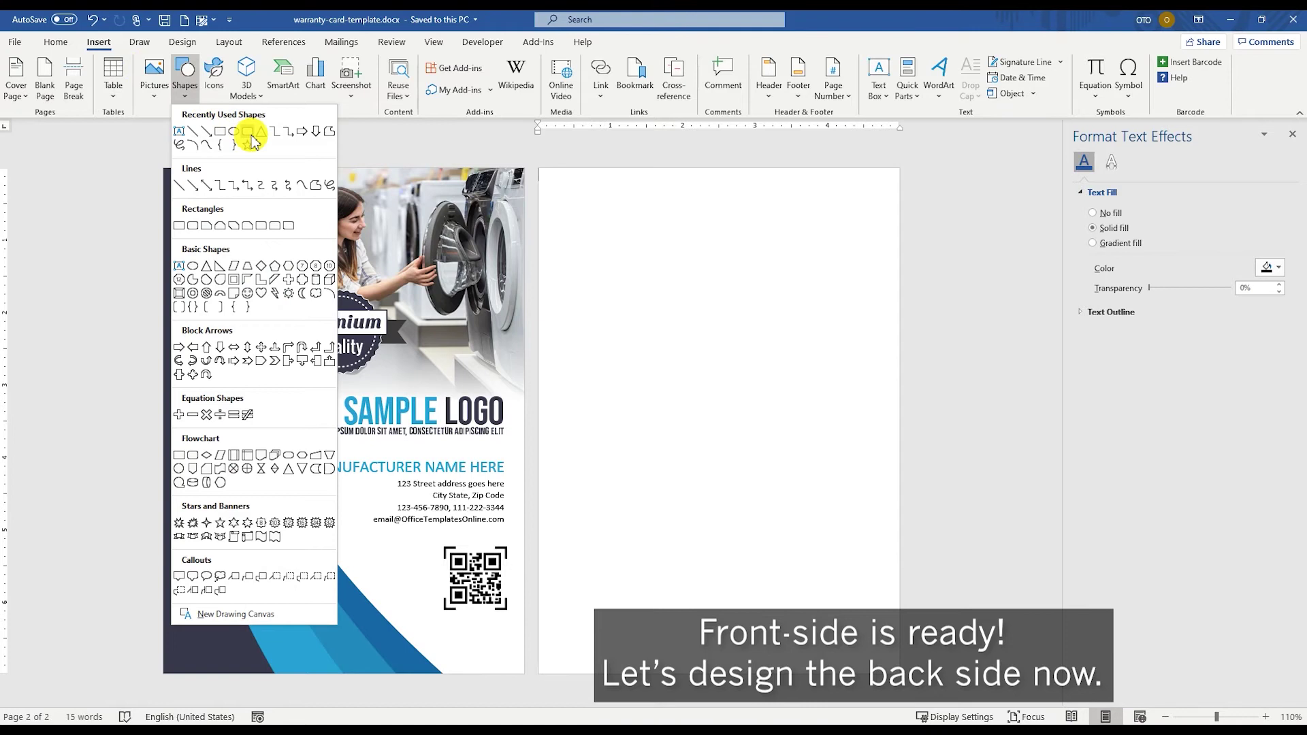
pyautogui.click(312, 187)
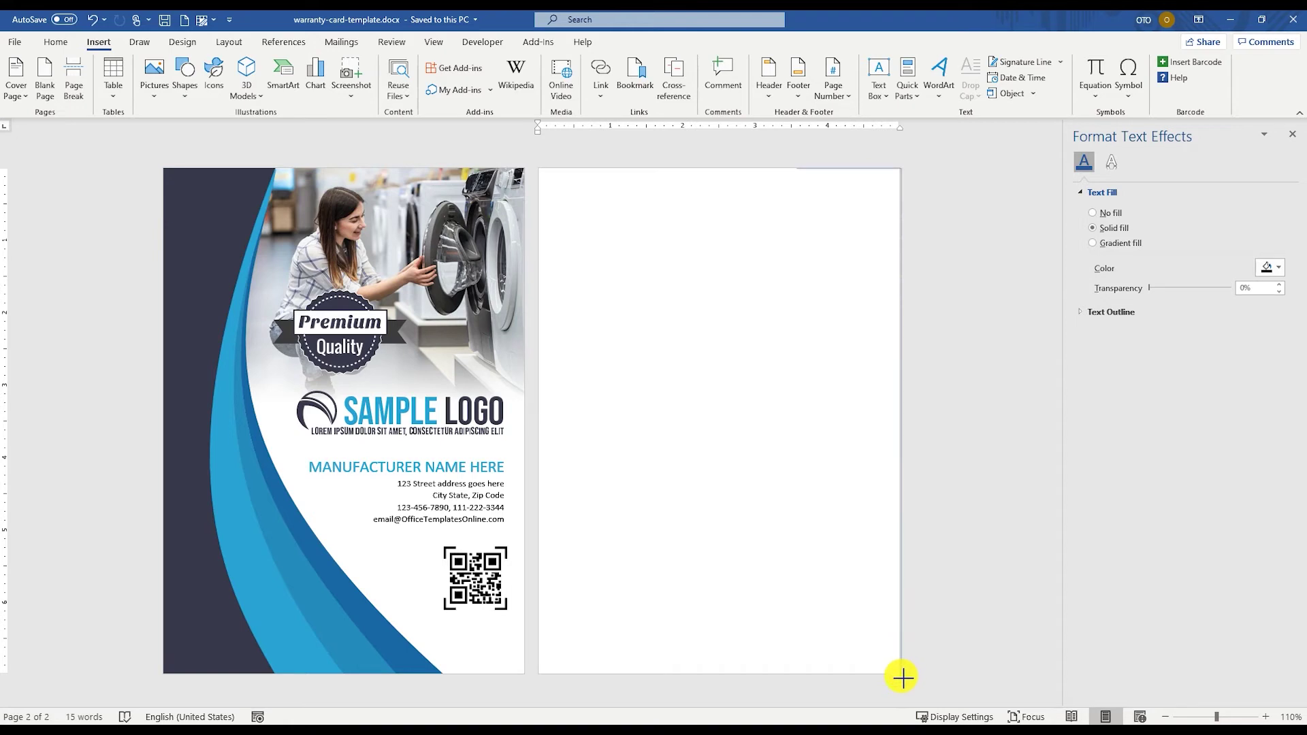
pyautogui.click(755, 675)
pyautogui.click(797, 168)
# Edit the panel's points to bend its left edge into a curve
pyautogui.rightClick(819, 196)
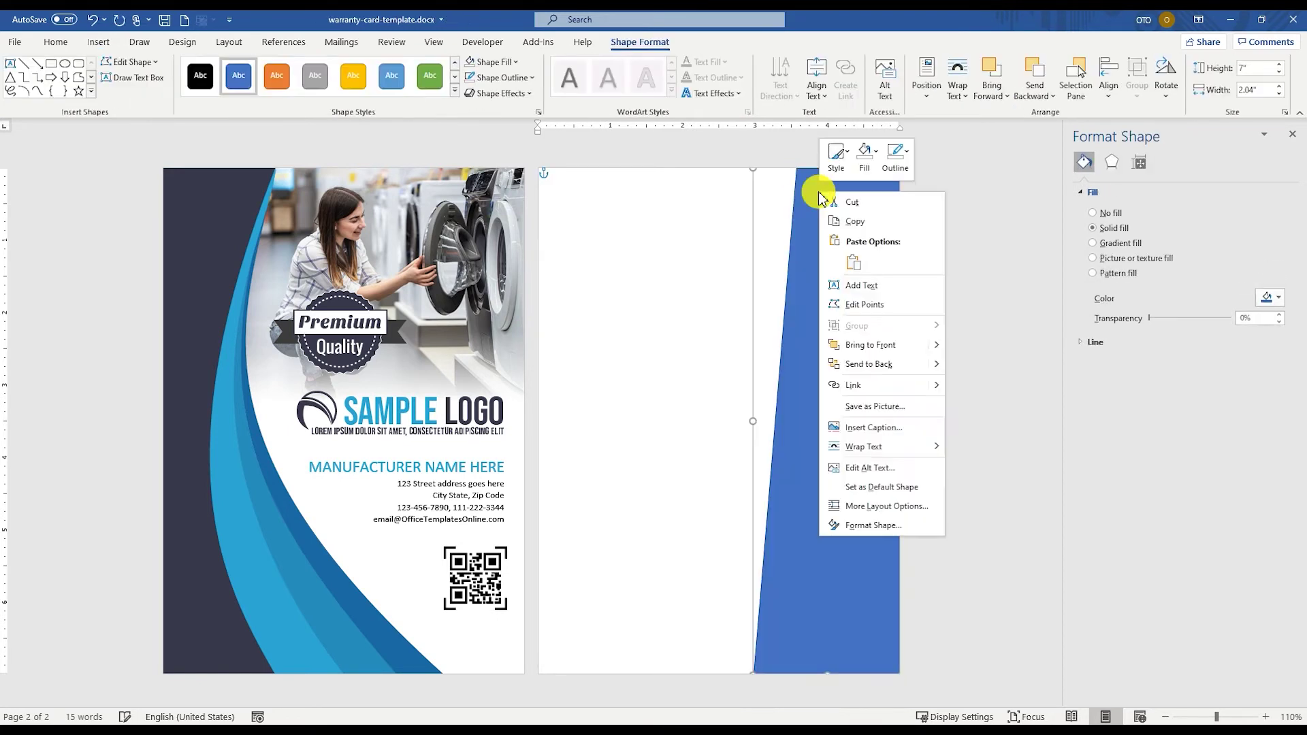
pyautogui.click(865, 304)
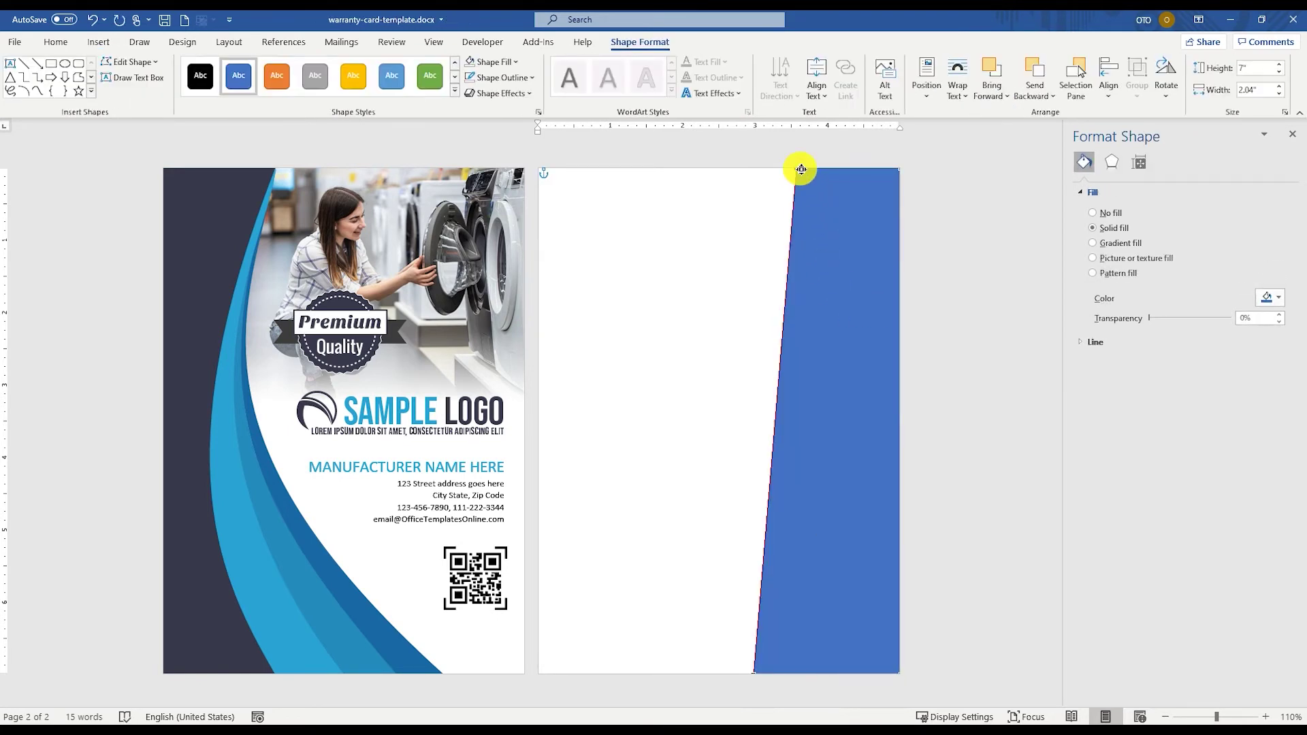
pyautogui.moveTo(782, 341); pyautogui.dragTo(896, 459)
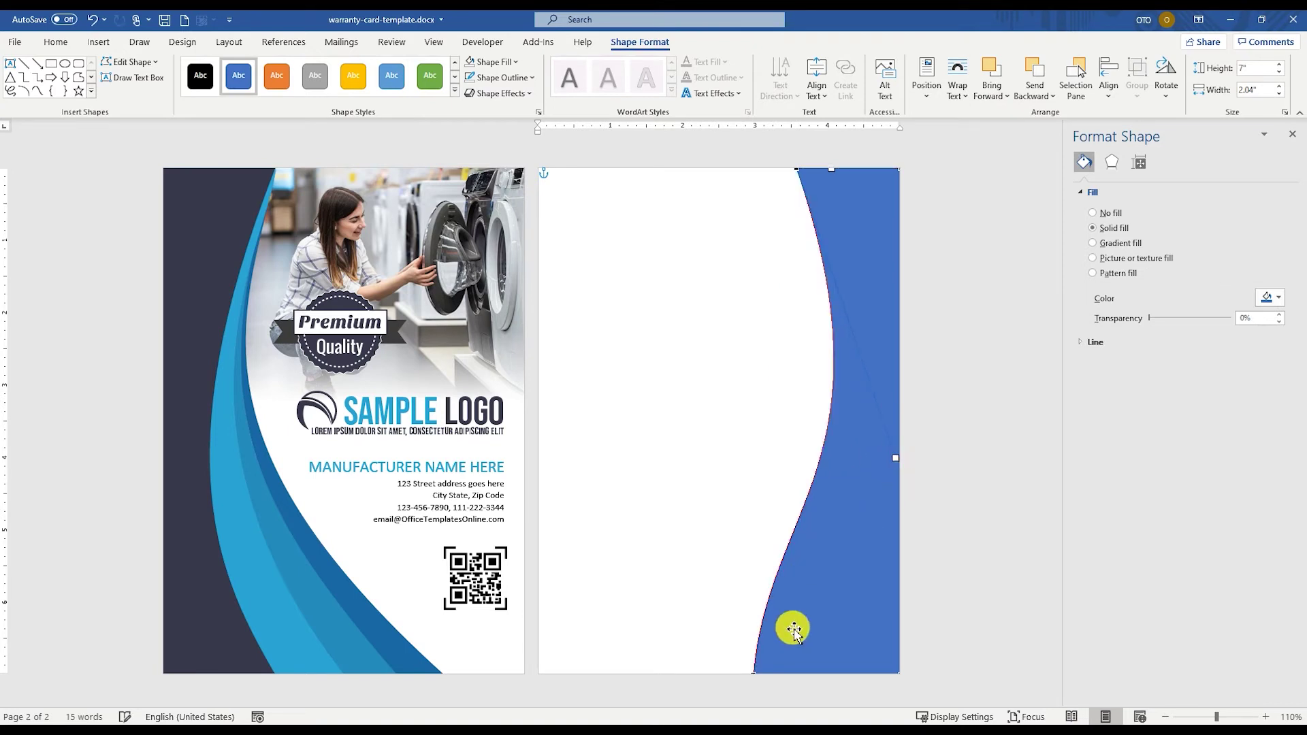
pyautogui.moveTo(768, 505)
pyautogui.mouseDown()
pyautogui.moveTo(886, 472)
pyautogui.moveTo(889, 444)
pyautogui.moveTo(888, 481)
pyautogui.moveTo(862, 461)
pyautogui.moveTo(864, 528)
pyautogui.moveTo(890, 514)
pyautogui.moveTo(896, 482)
pyautogui.mouseUp()
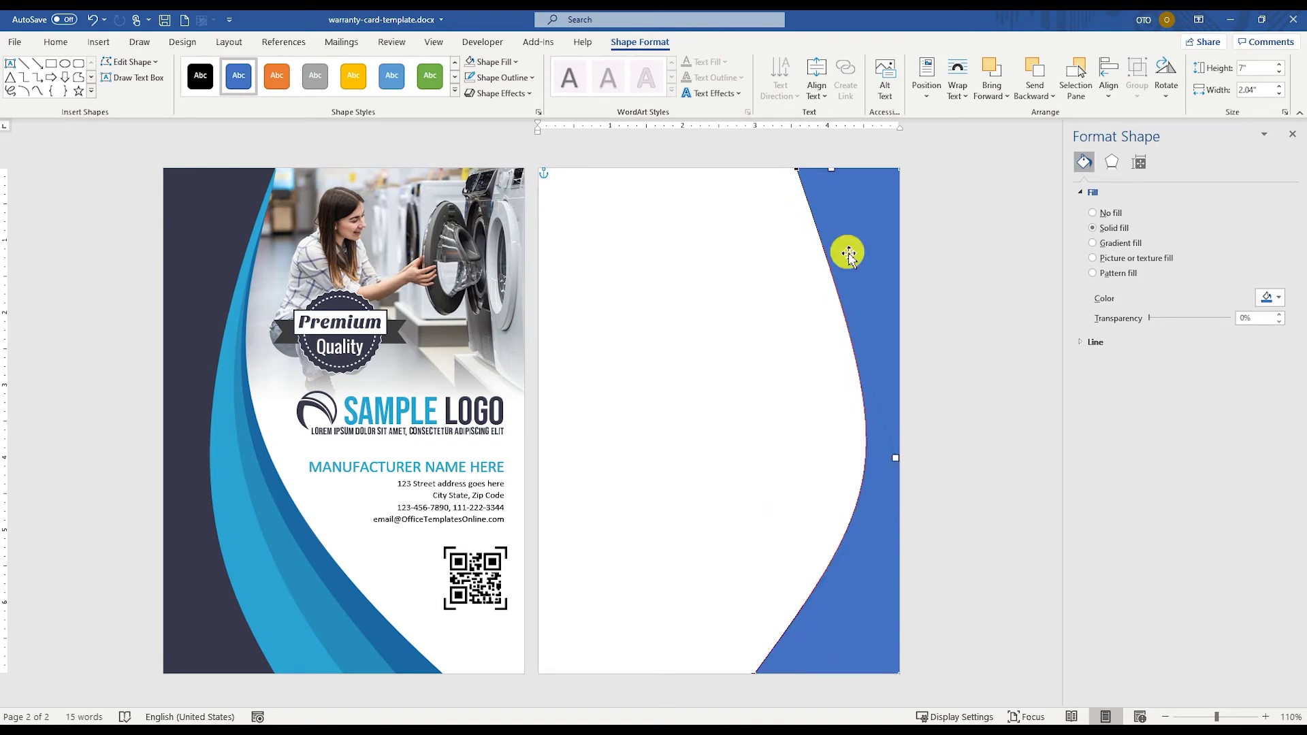
pyautogui.moveTo(900, 440); pyautogui.dragTo(910, 344)
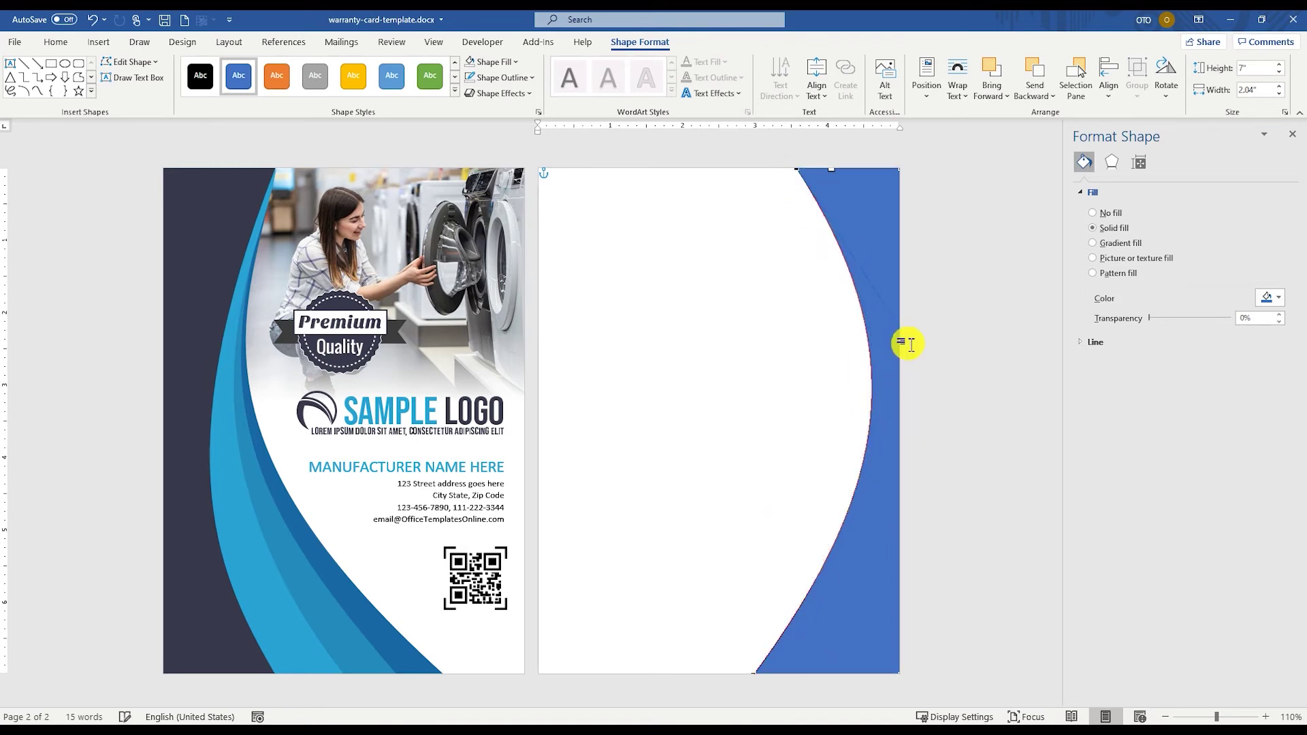
pyautogui.rightClick(877, 244)
pyautogui.click(921, 204)
# Fill the panel dark navy with a 6 pt light blue outline, then copy the logo onto the back page
pyautogui.click(983, 411)
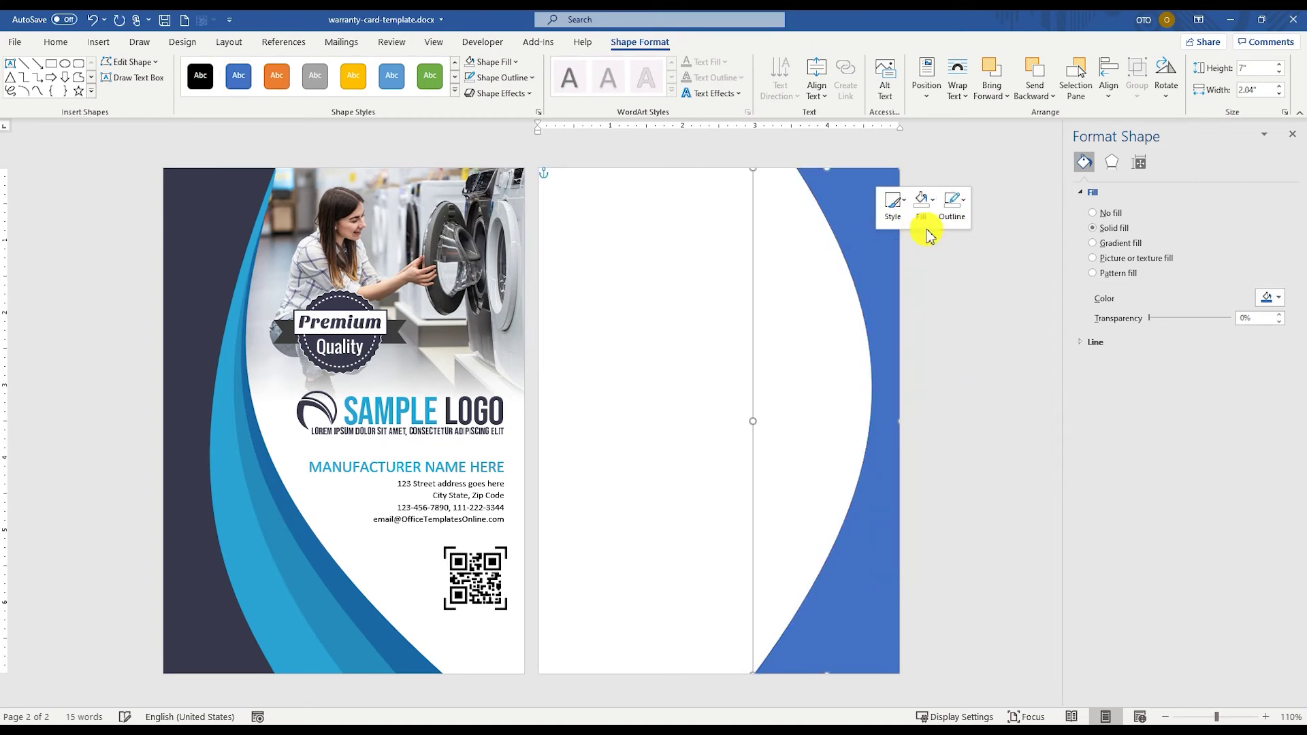
pyautogui.click(923, 203)
pyautogui.click(925, 381)
pyautogui.rightClick(873, 210)
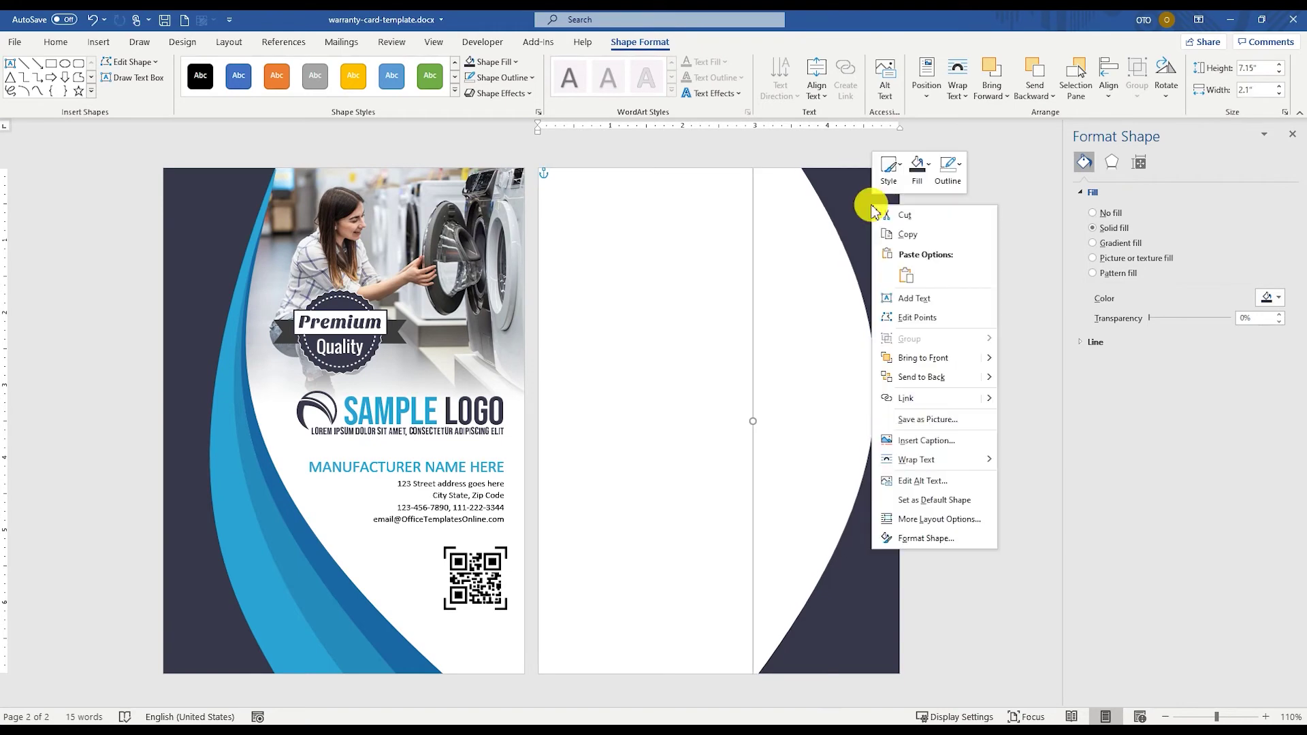
pyautogui.click(947, 167)
pyautogui.moveTo(971, 413)
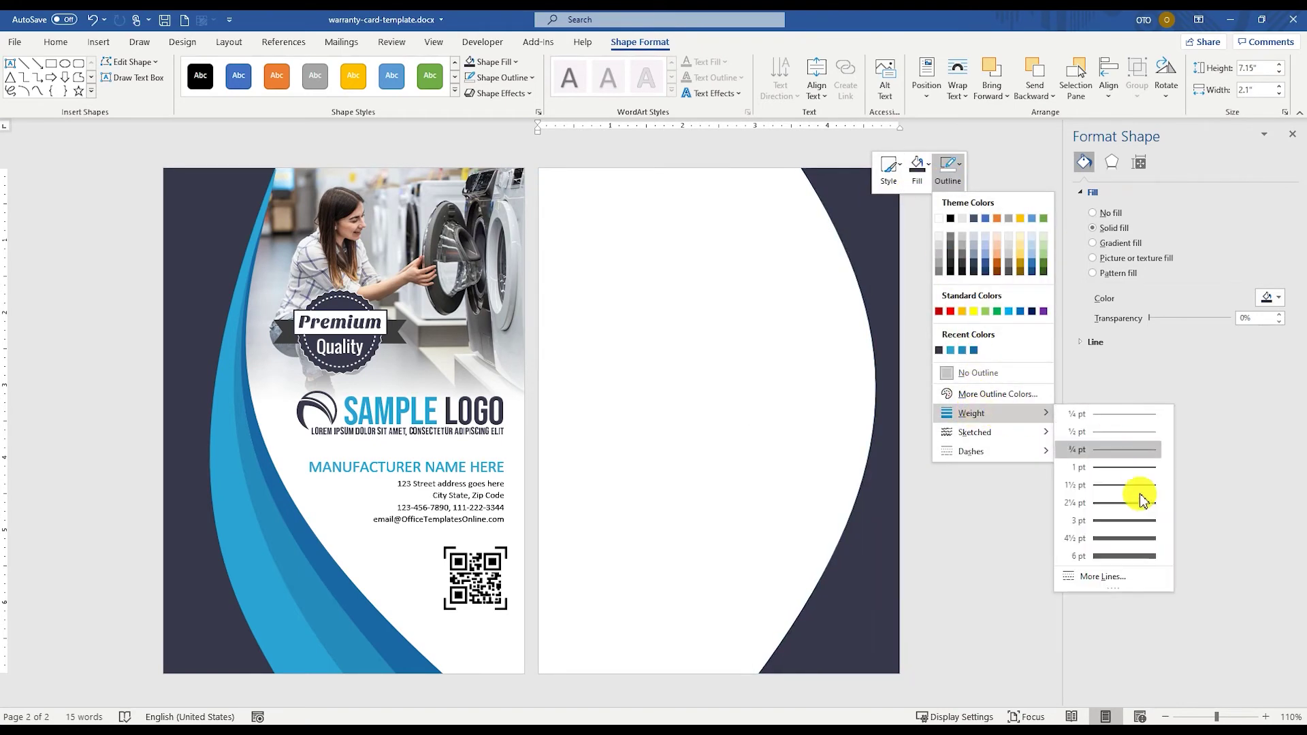
pyautogui.click(1113, 557)
pyautogui.click(947, 167)
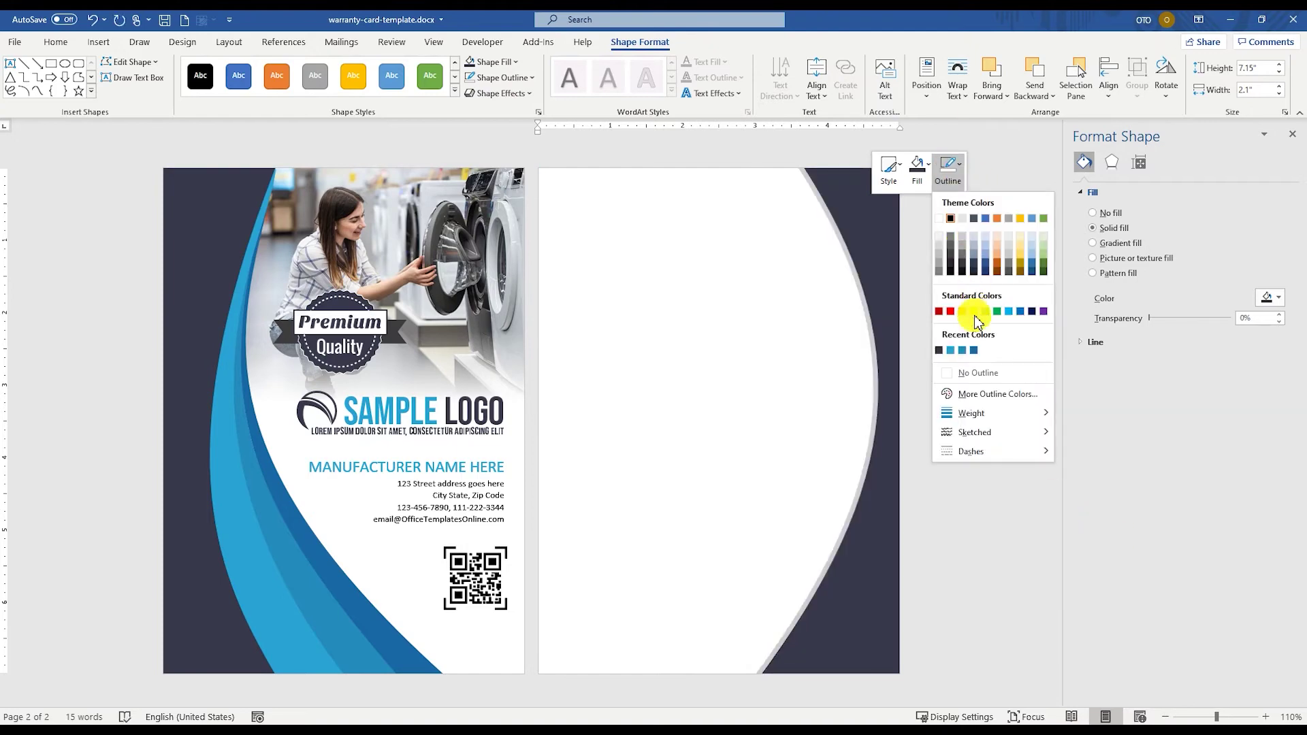
pyautogui.click(951, 350)
pyautogui.click(956, 366)
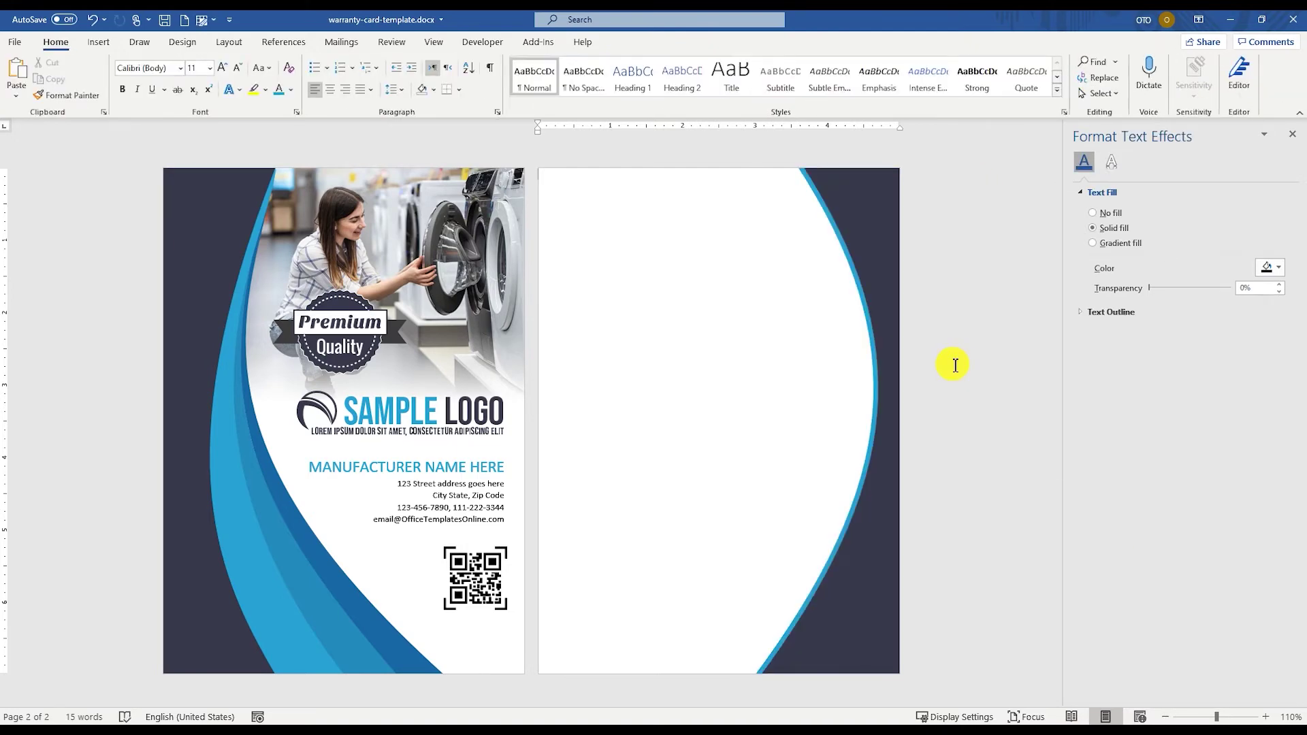
pyautogui.moveTo(472, 412)
pyautogui.mouseDown()
pyautogui.moveTo(742, 387)
pyautogui.moveTo(777, 413)
pyautogui.mouseUp()
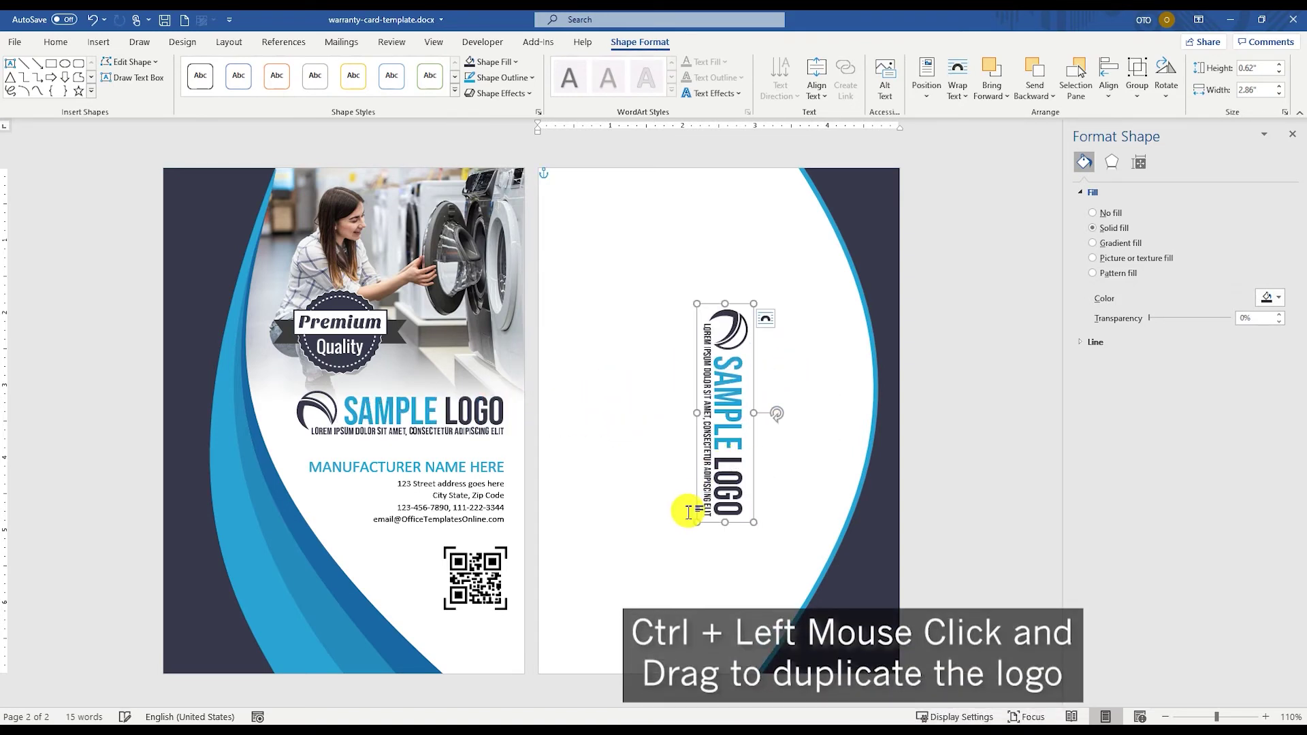
# Colour the vertical logo copy white, shrink it to 0.22" by 1.03", and set it atop the dark strip
pyautogui.moveTo(700, 522); pyautogui.dragTo(725, 412)
pyautogui.moveTo(739, 361); pyautogui.dragTo(868, 239)
pyautogui.keyDown('ctrl'); pyautogui.scroll(8, 869, 237); pyautogui.keyUp('ctrl')
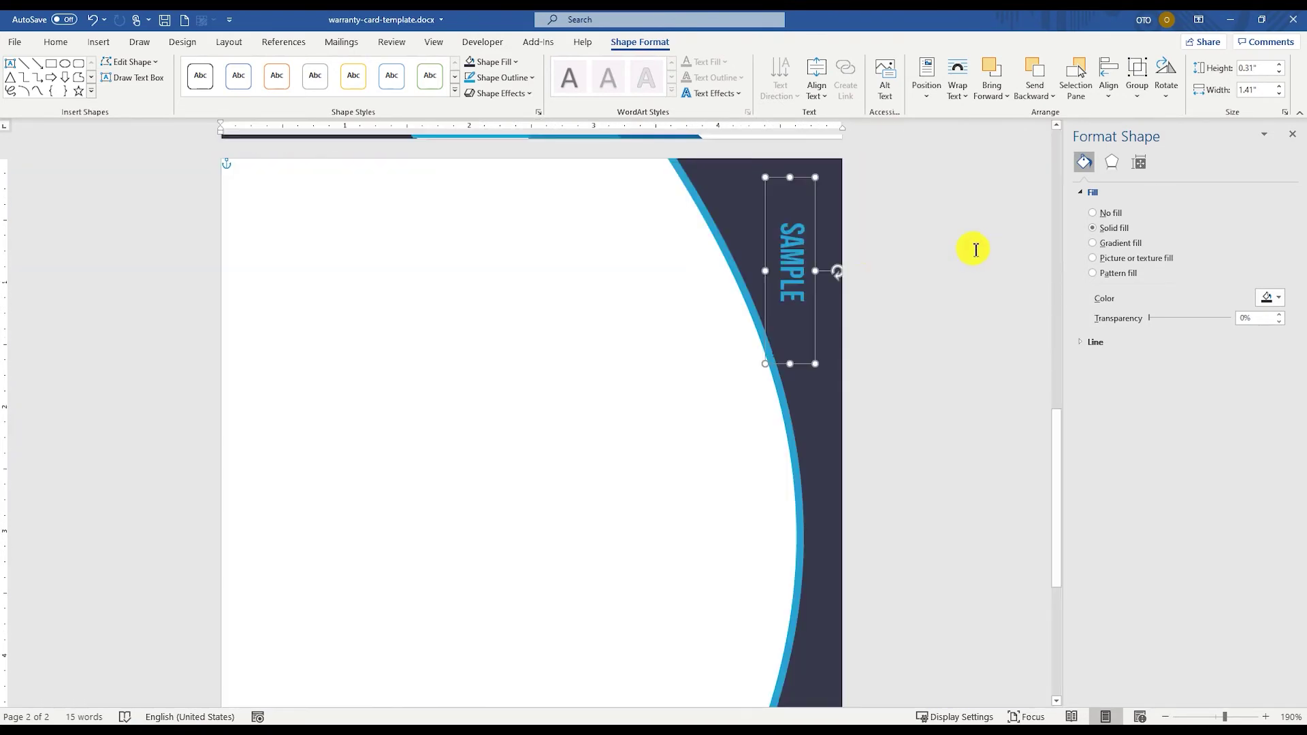
pyautogui.rightClick(801, 239)
pyautogui.click(844, 201)
pyautogui.click(845, 201)
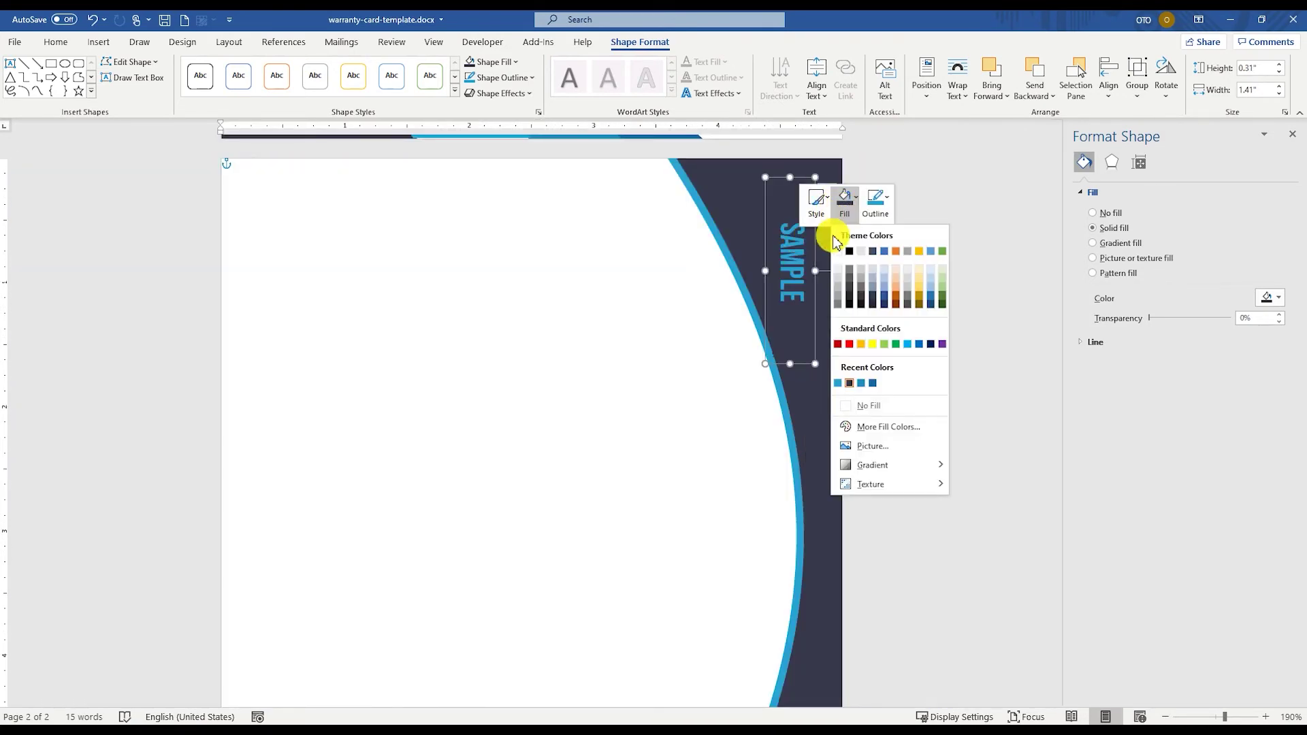
pyautogui.click(844, 252)
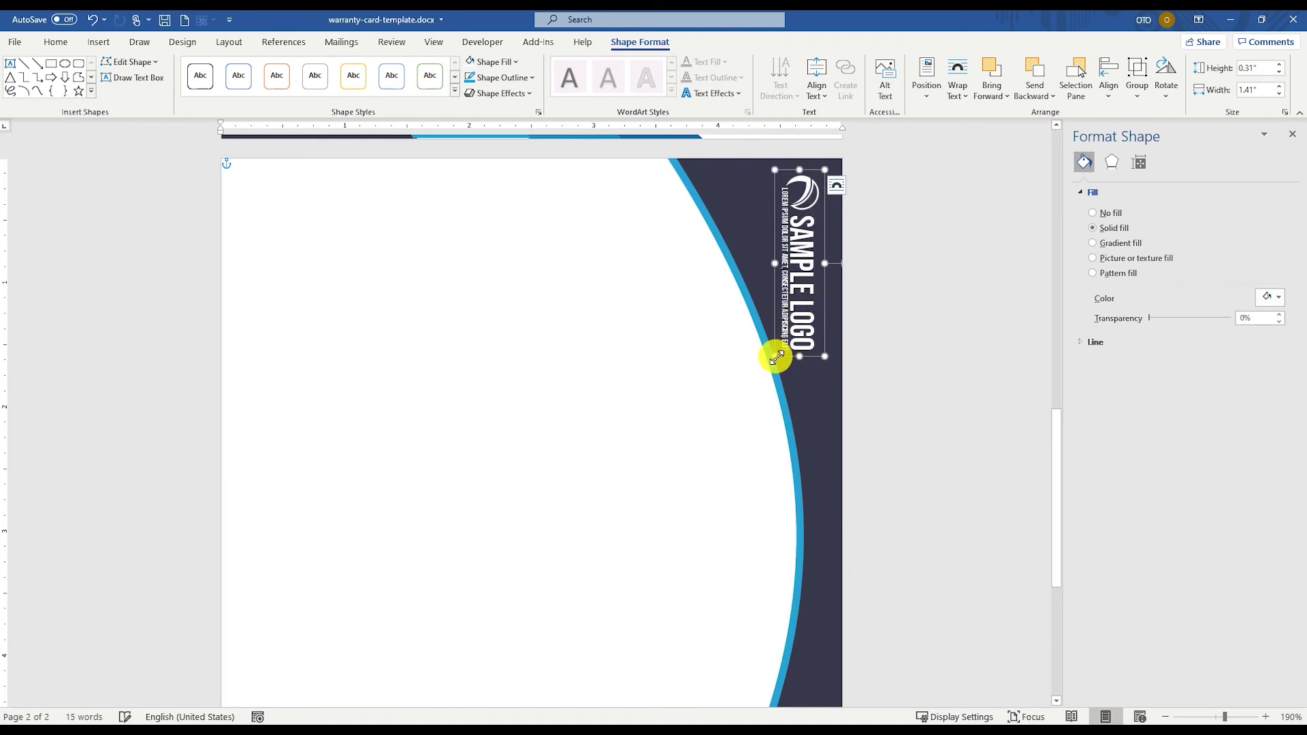
pyautogui.moveTo(786, 347); pyautogui.dragTo(794, 309)
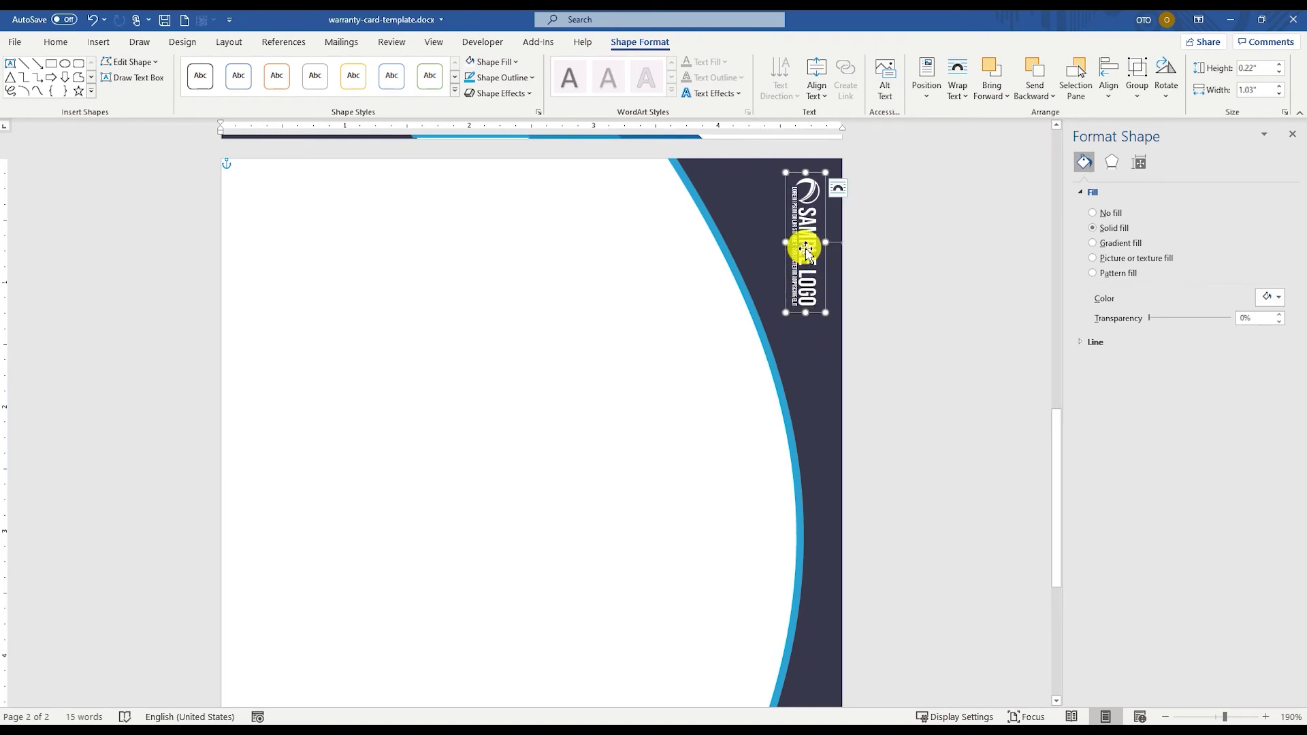
pyautogui.moveTo(805, 249); pyautogui.dragTo(794, 195)
pyautogui.keyDown('ctrl'); pyautogui.scroll(-3, 703, 318); pyautogui.keyUp('ctrl')
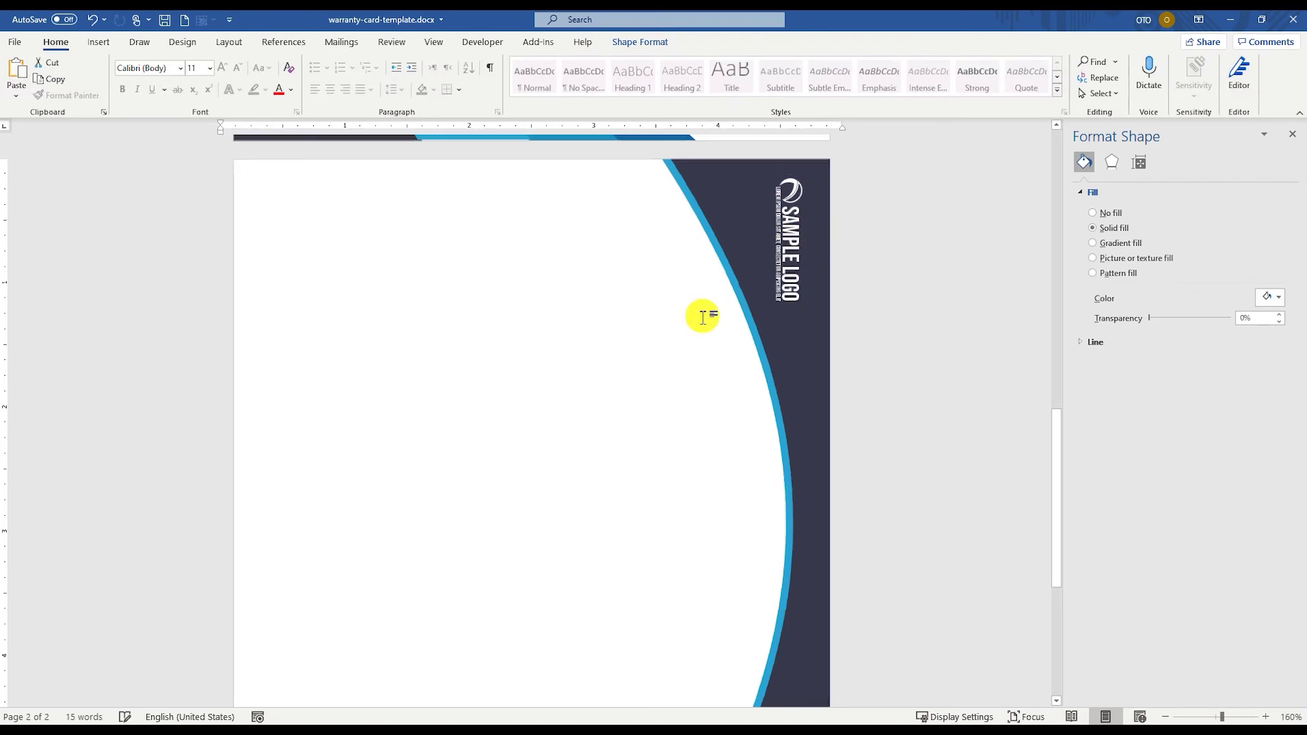
pyautogui.keyDown('ctrl'); pyautogui.scroll(-5, 703, 317); pyautogui.keyUp('ctrl')
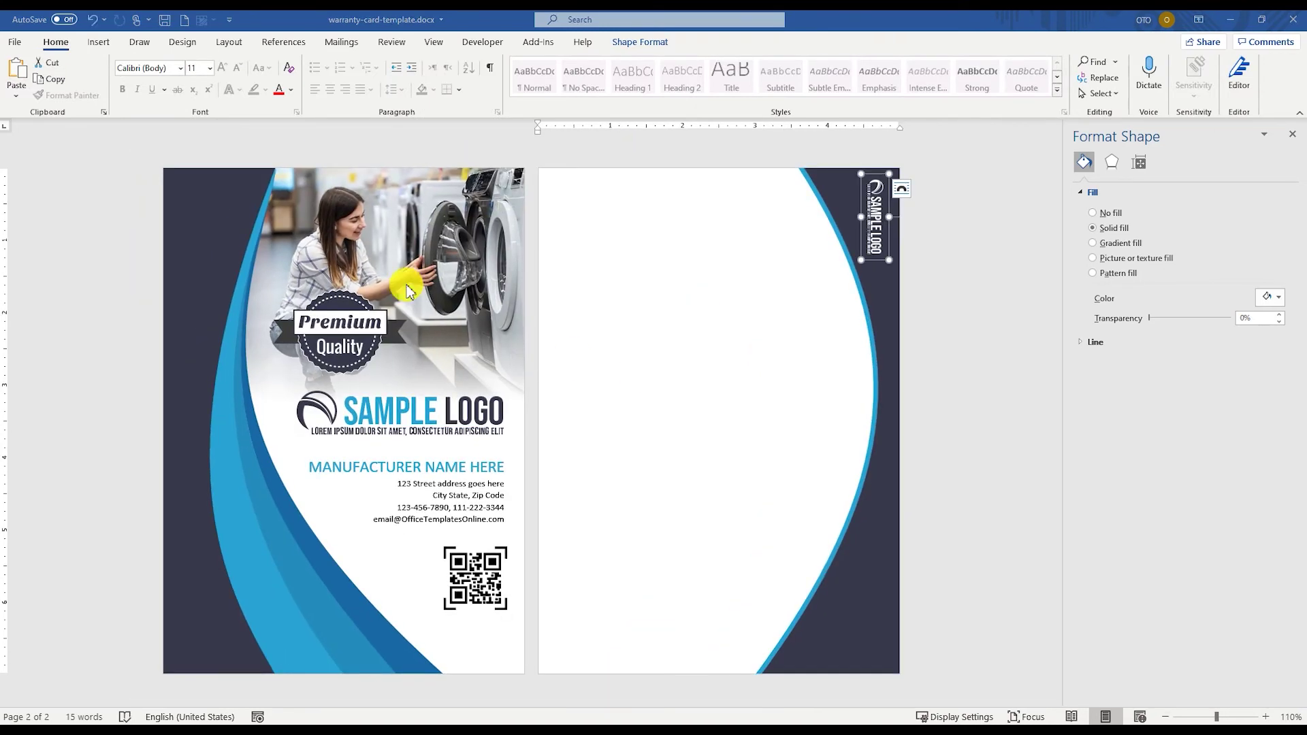
# Insert warranty-badge-seal.svg, convert it to shapes, and set it in front of text
pyautogui.click(98, 42)
pyautogui.click(154, 73)
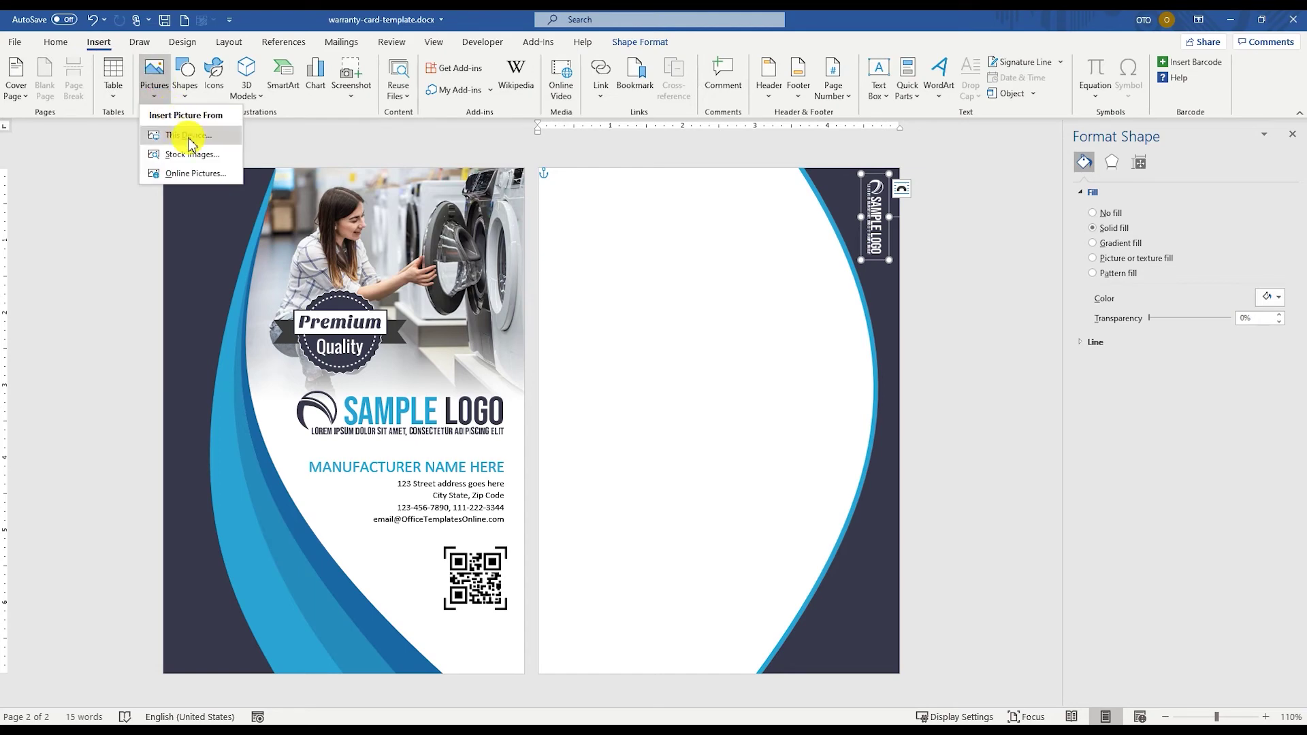
pyautogui.click(181, 135)
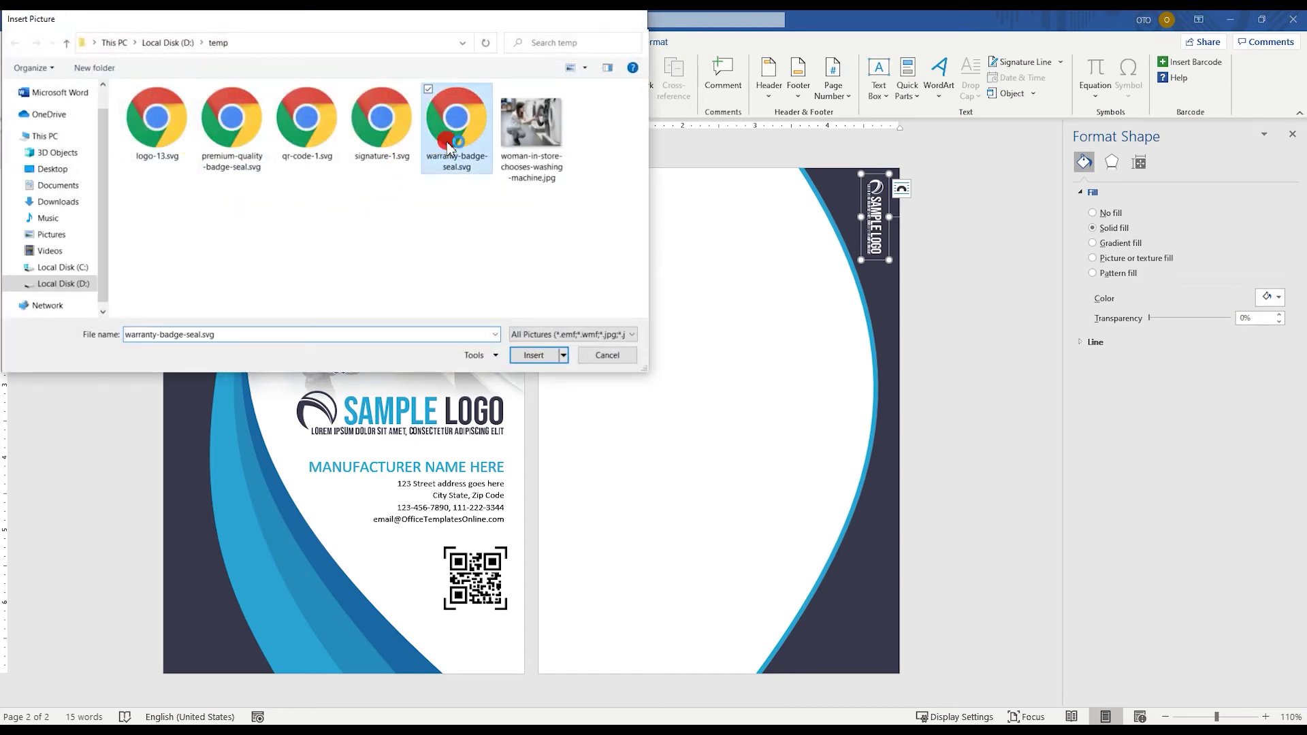
pyautogui.doubleClick(452, 117)
pyautogui.click(875, 255)
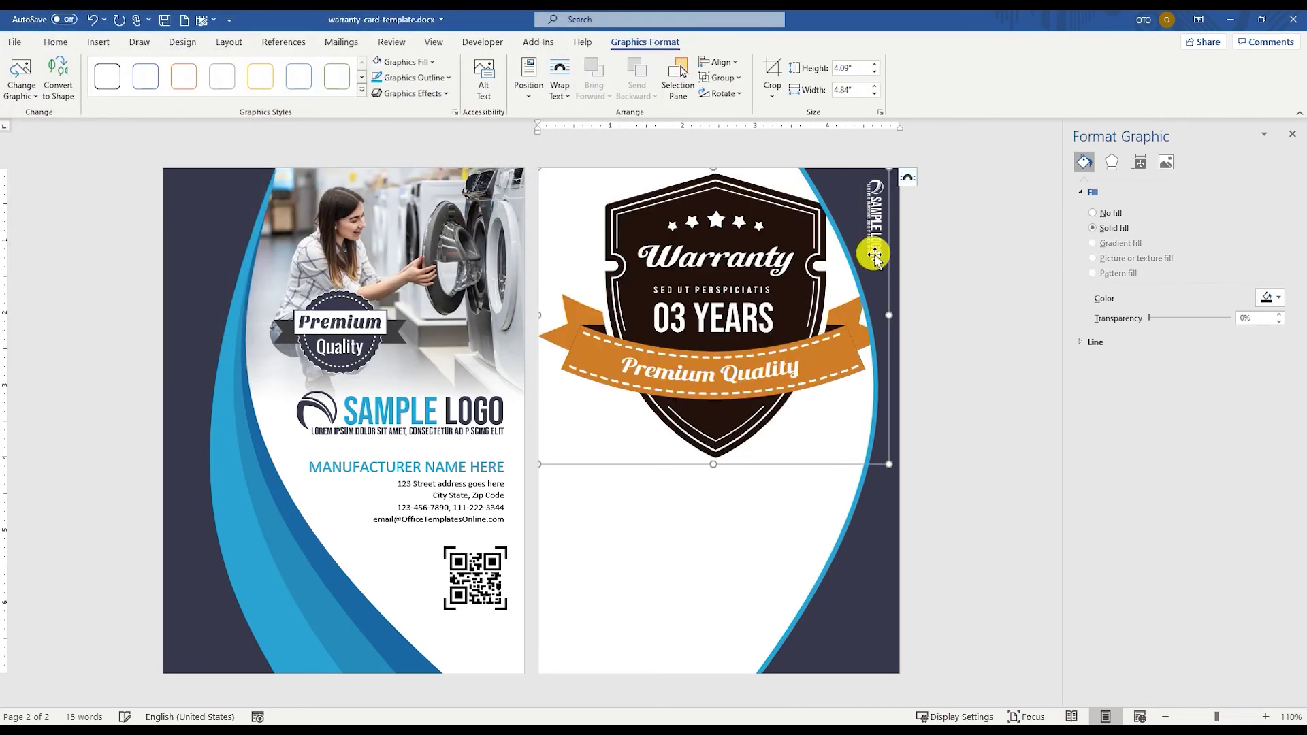
pyautogui.rightClick(809, 352)
pyautogui.click(851, 438)
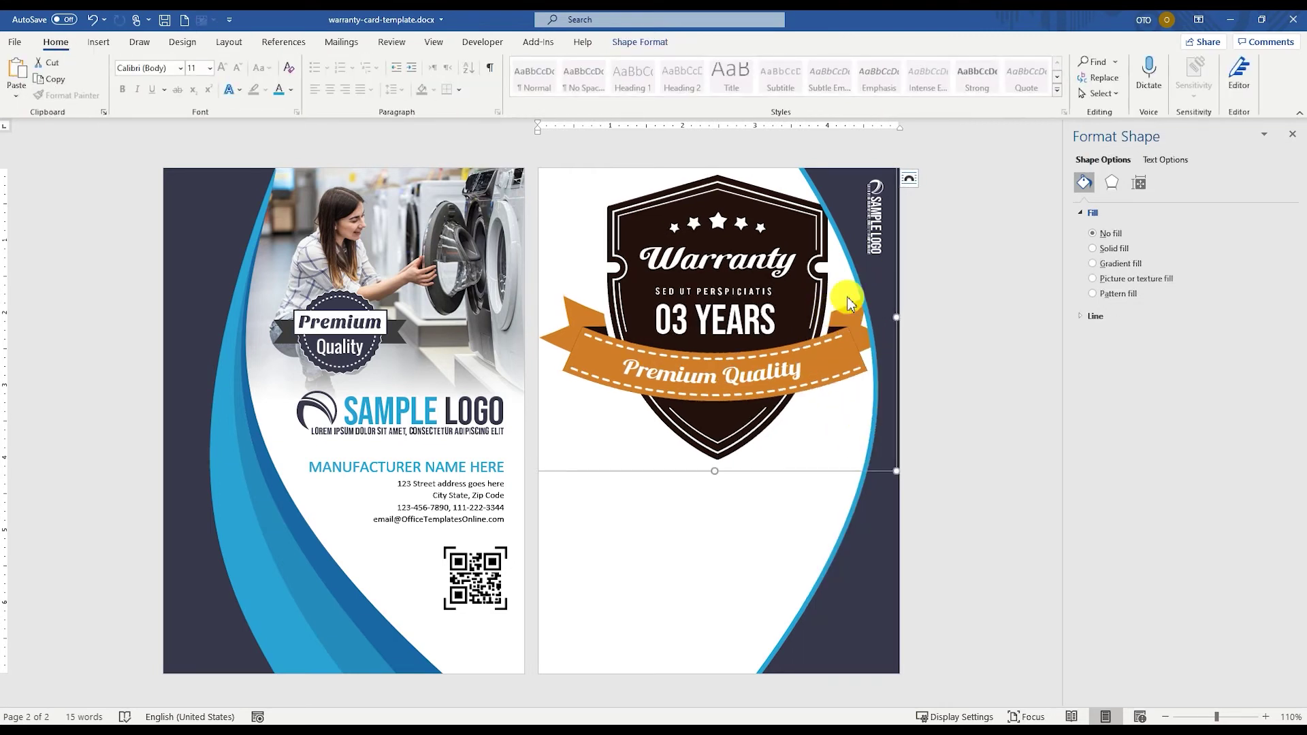
pyautogui.click(909, 179)
pyautogui.click(1011, 307)
pyautogui.moveTo(770, 254); pyautogui.dragTo(765, 287)
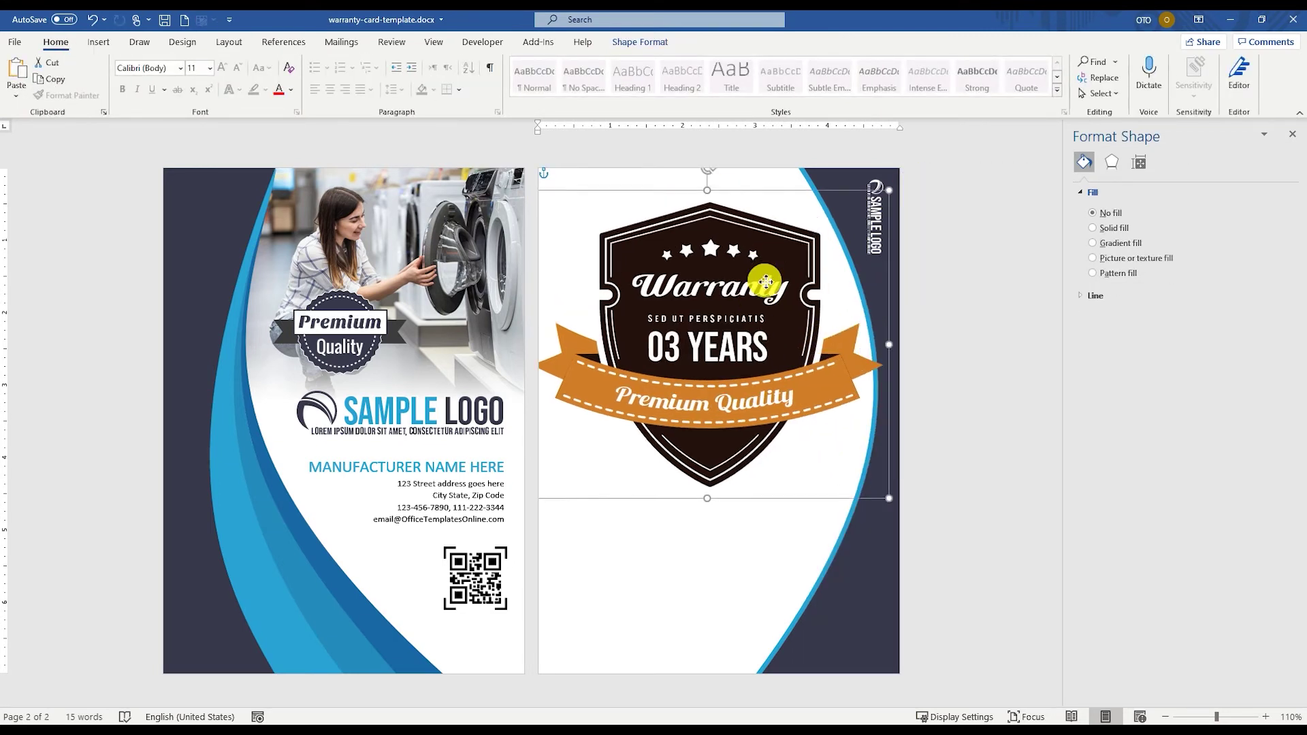
# Fill the badge's shield with navy and its Premium Quality banner with light blue
pyautogui.click(765, 278)
pyautogui.rightClick(768, 277)
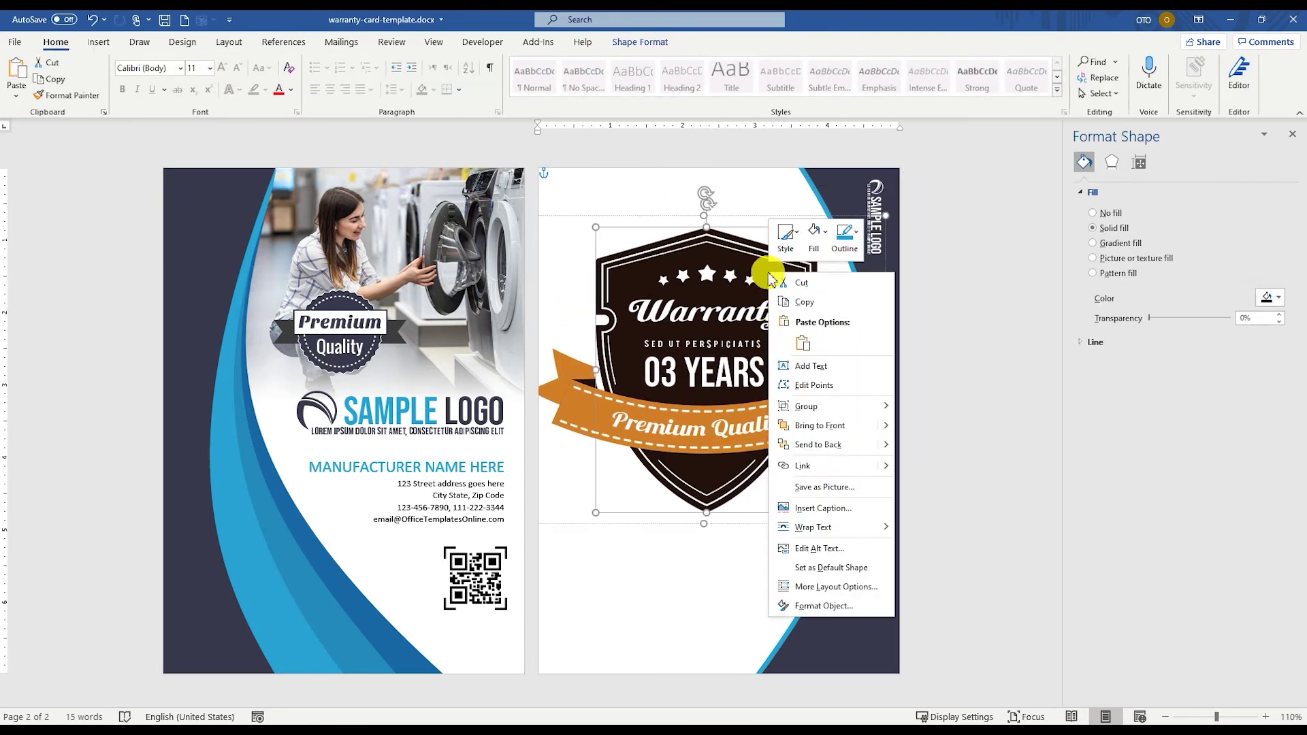
pyautogui.click(813, 235)
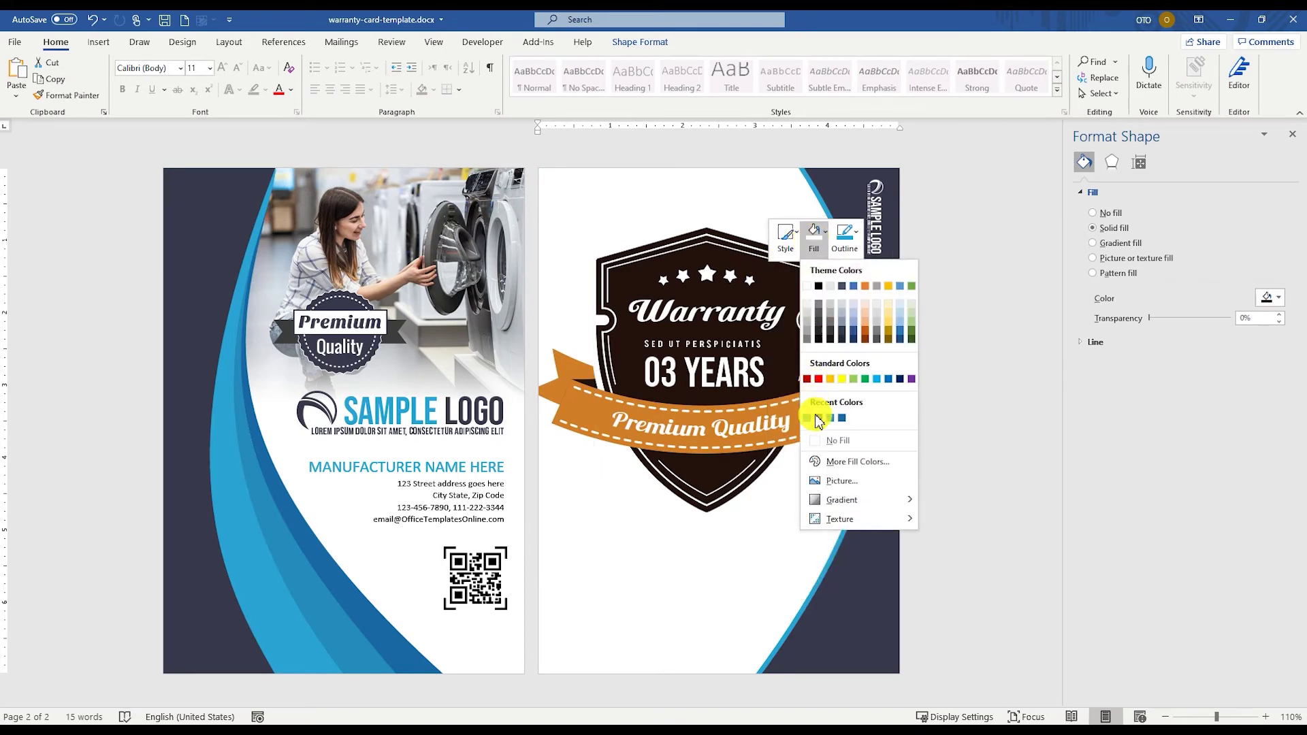
pyautogui.click(820, 423)
pyautogui.click(843, 371)
pyautogui.click(595, 420)
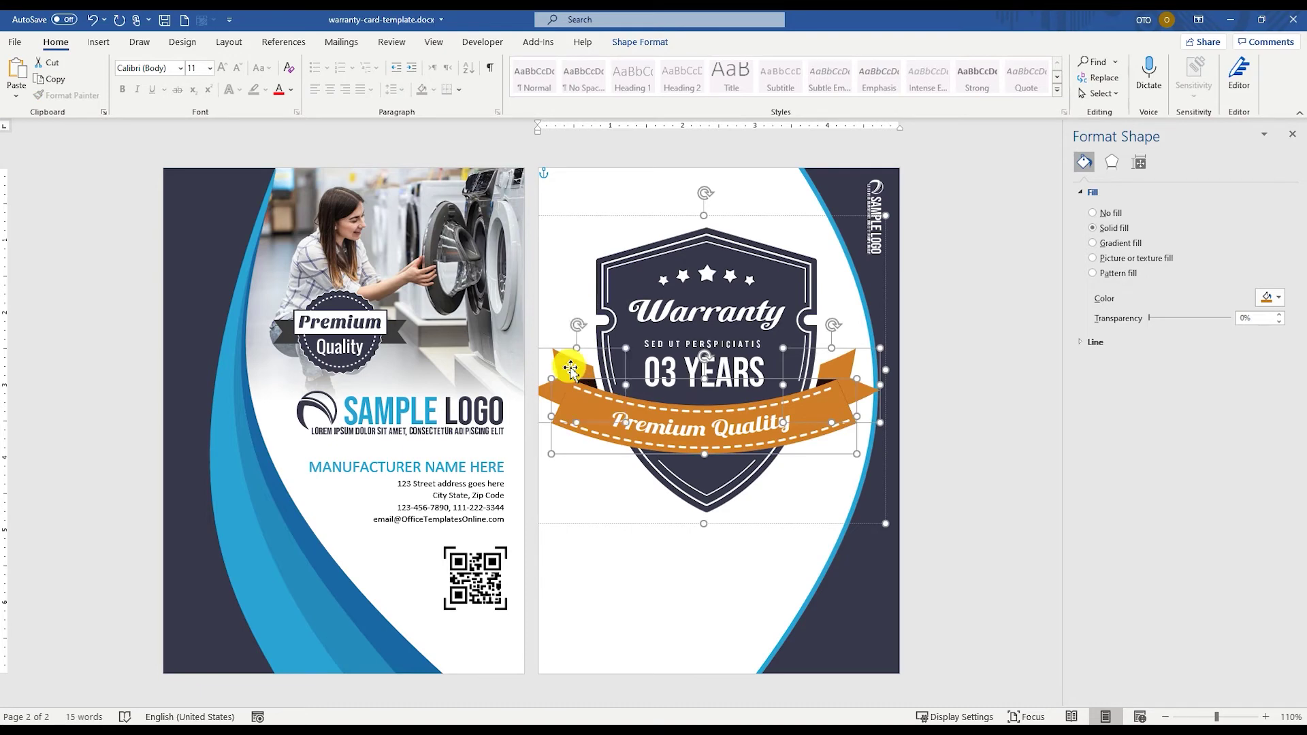
pyautogui.rightClick(571, 369)
pyautogui.click(614, 328)
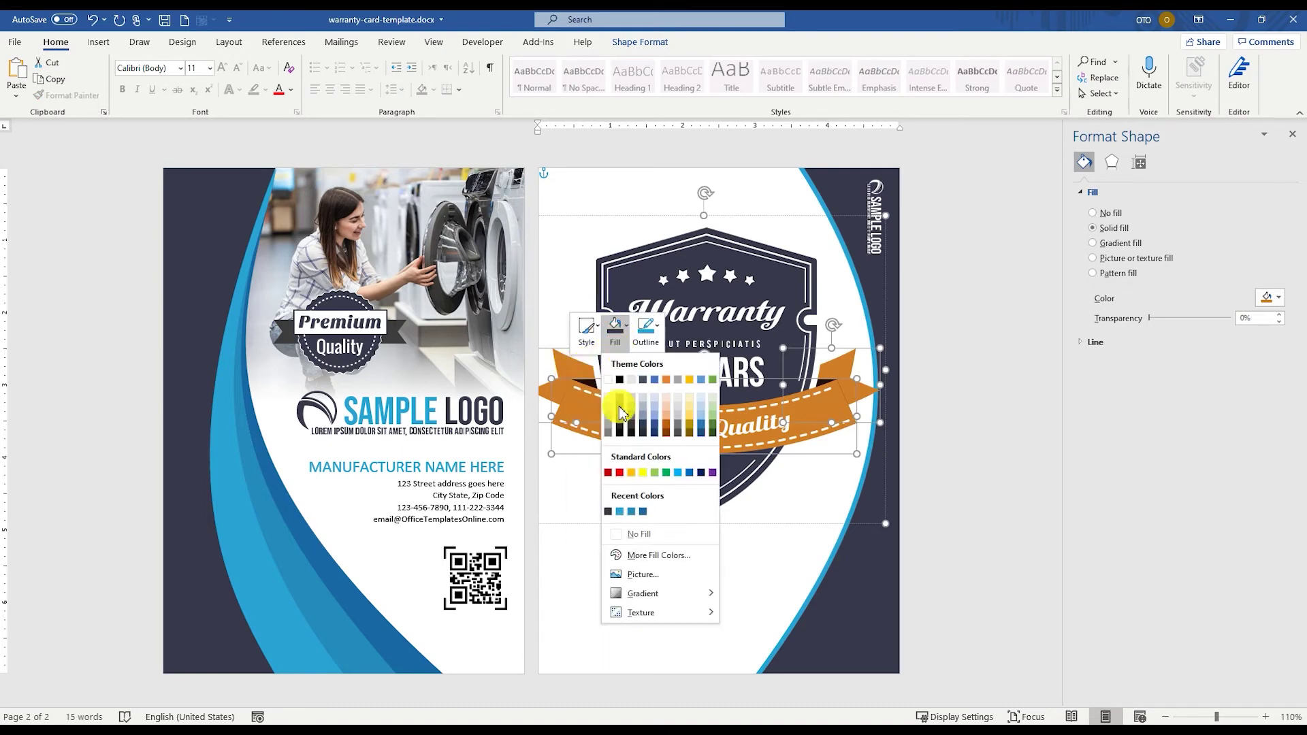
pyautogui.click(621, 512)
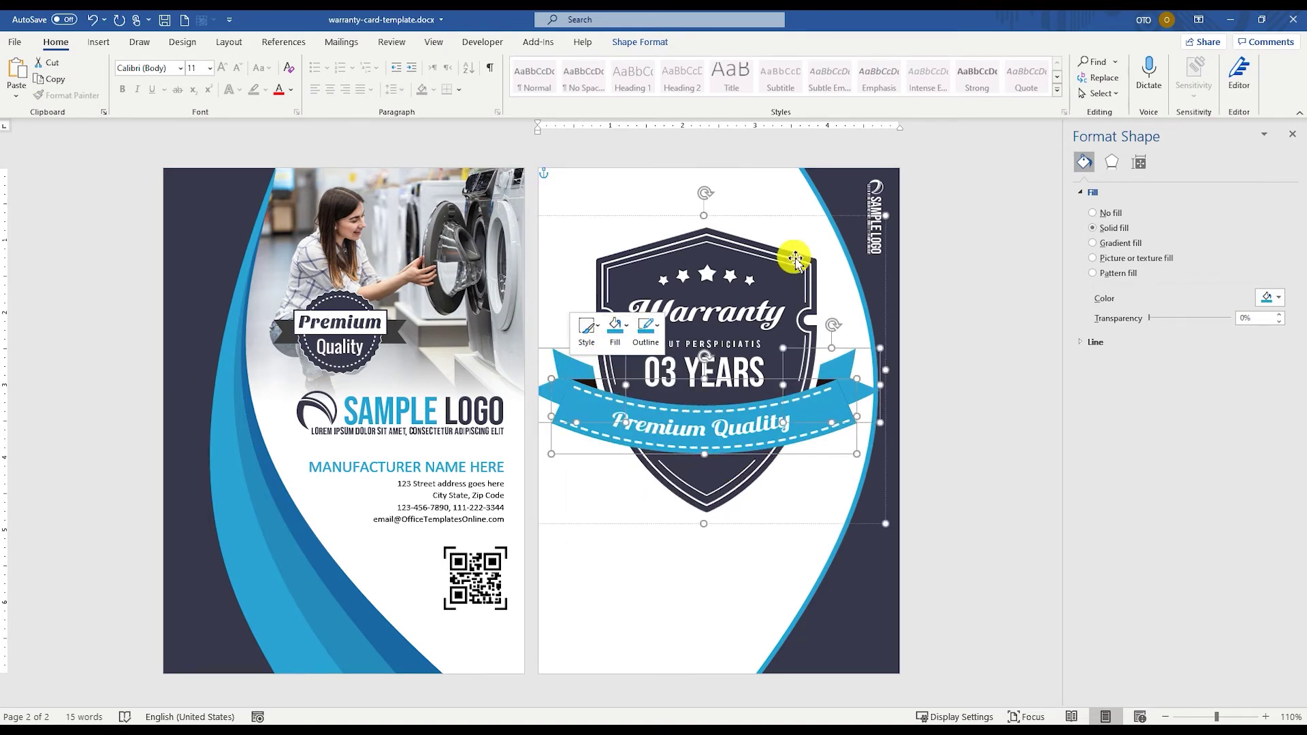
pyautogui.click(952, 327)
# Shrink the badge and move it to the back page's bottom-right corner
pyautogui.click(872, 522)
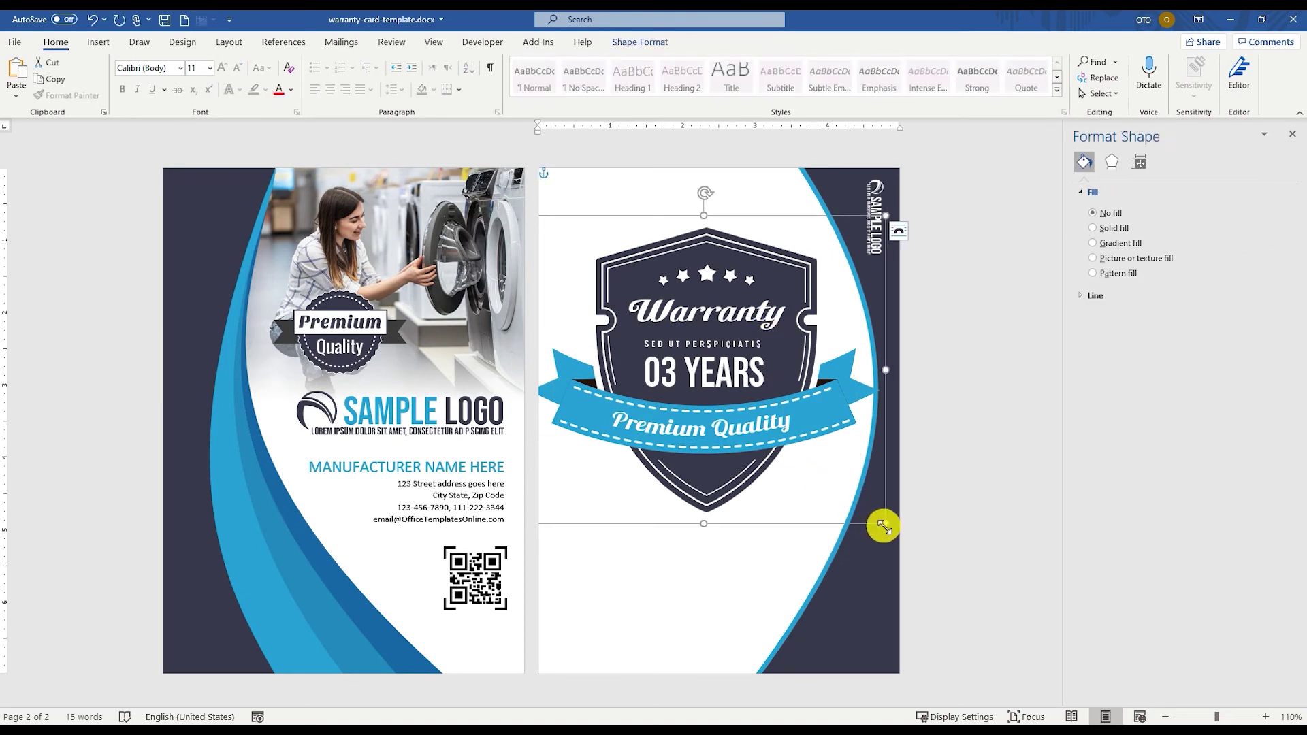
pyautogui.moveTo(884, 525); pyautogui.dragTo(673, 335)
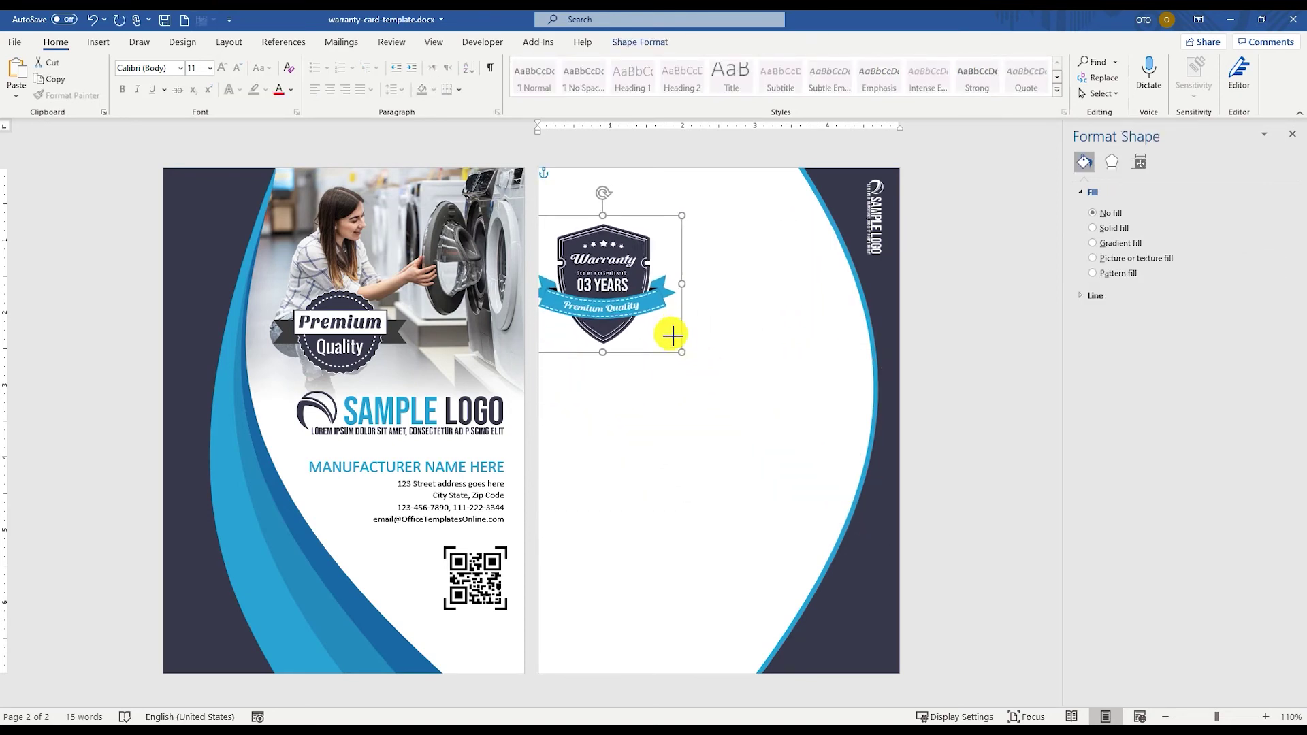
pyautogui.moveTo(640, 308); pyautogui.dragTo(838, 594)
pyautogui.click(935, 565)
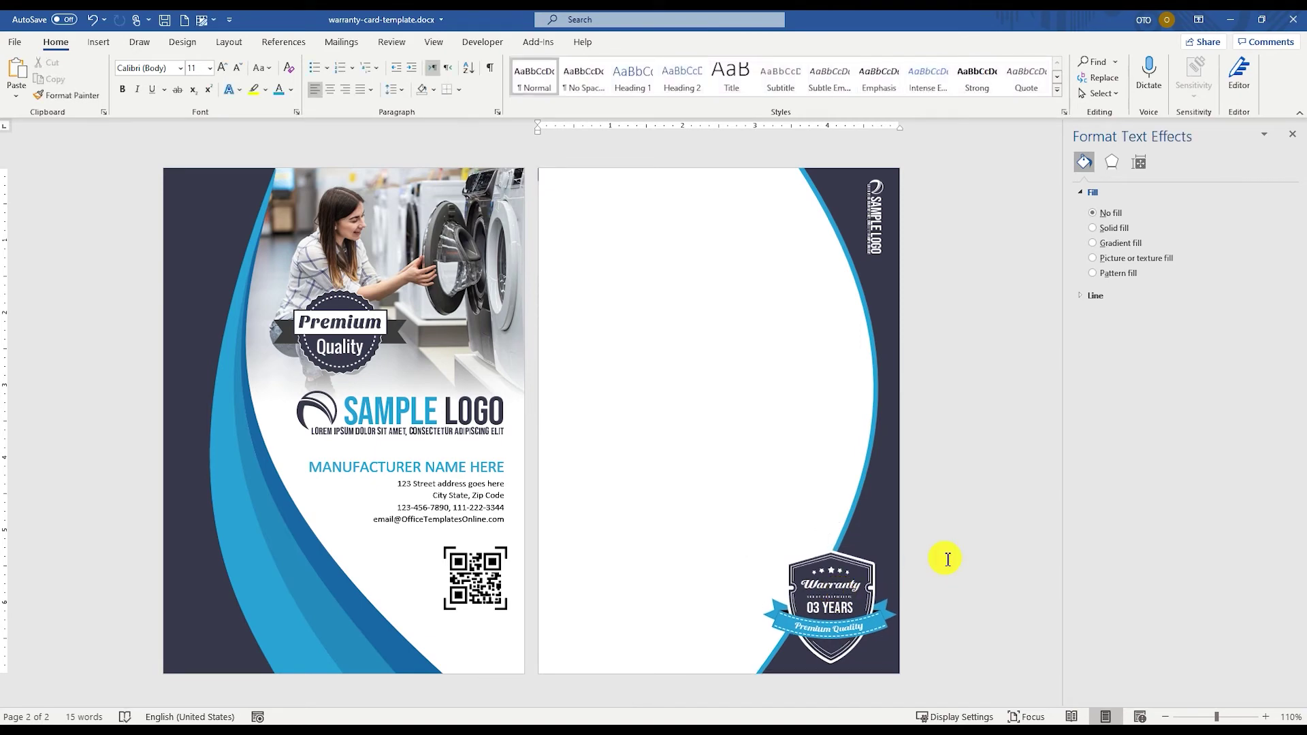
pyautogui.click(99, 43)
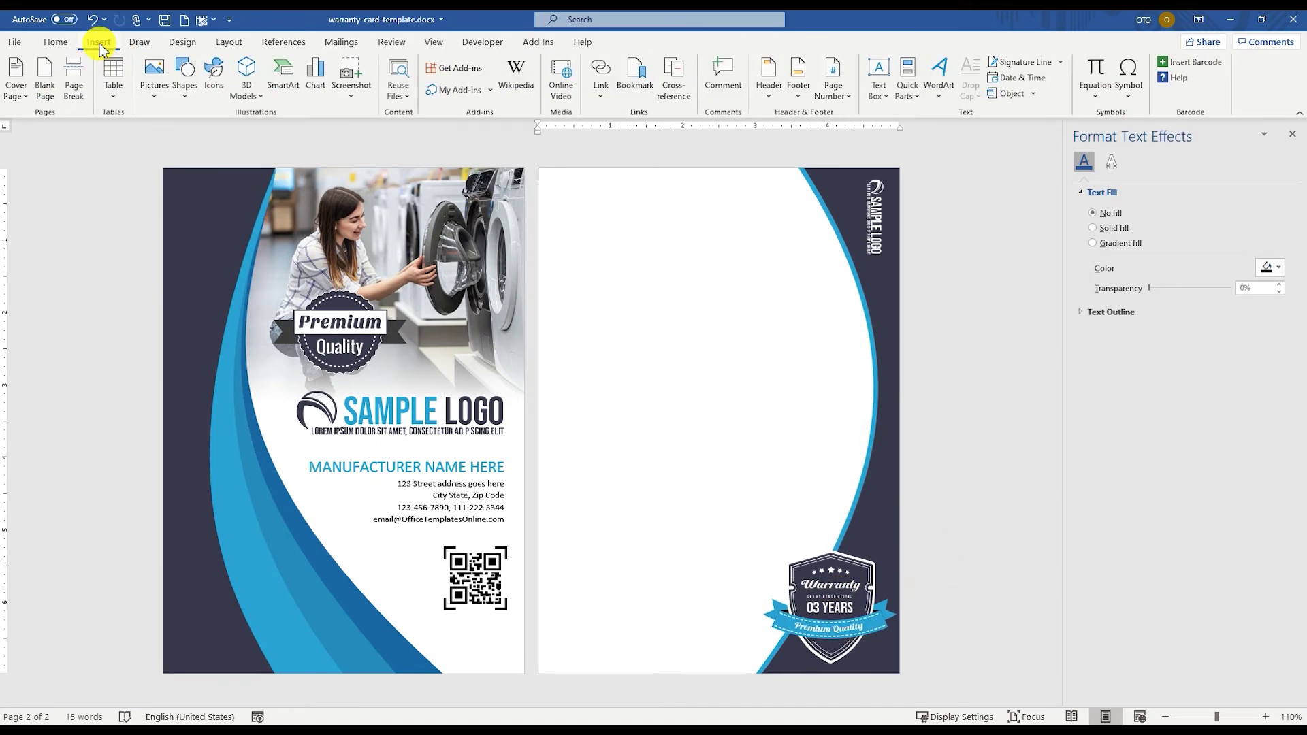
# Add a text box atop the back page with the note 'Please complete the following details…' in italic blue
pyautogui.click(182, 101)
pyautogui.click(181, 135)
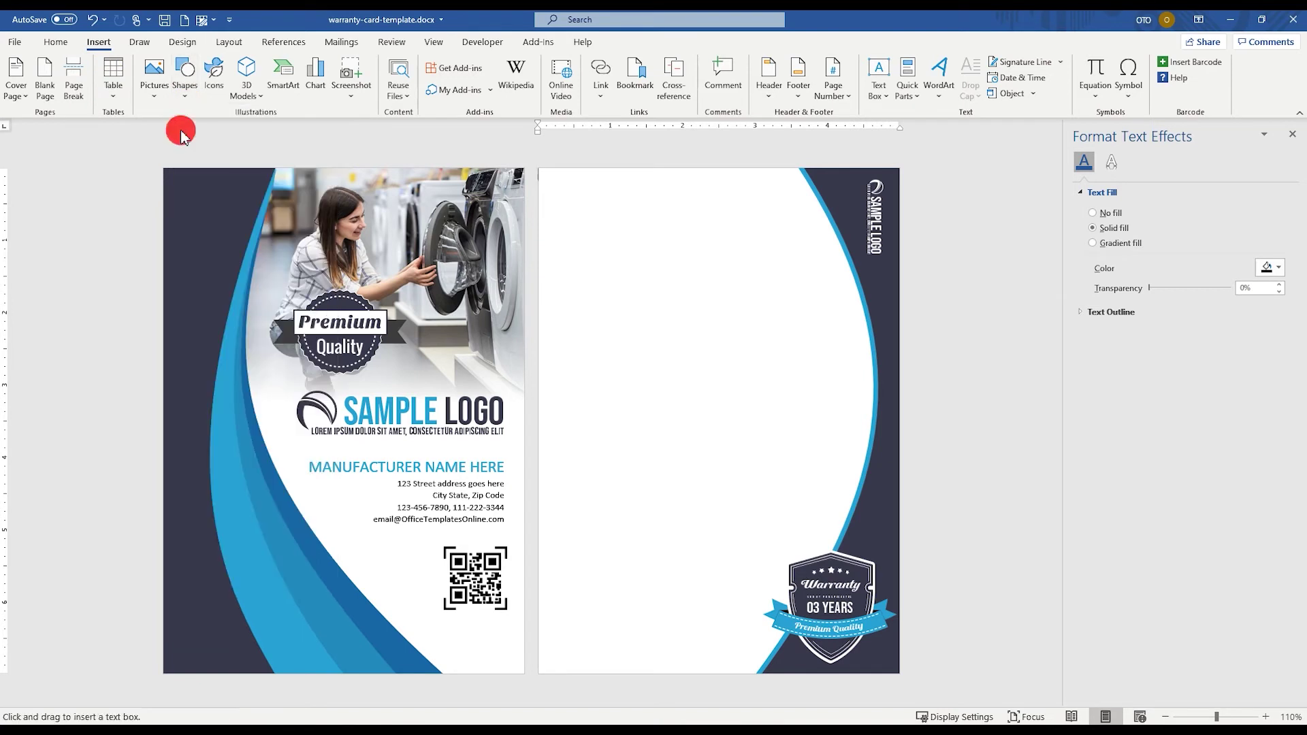
pyautogui.moveTo(547, 190)
pyautogui.mouseDown()
pyautogui.moveTo(764, 242)
pyautogui.moveTo(809, 225)
pyautogui.mouseUp()
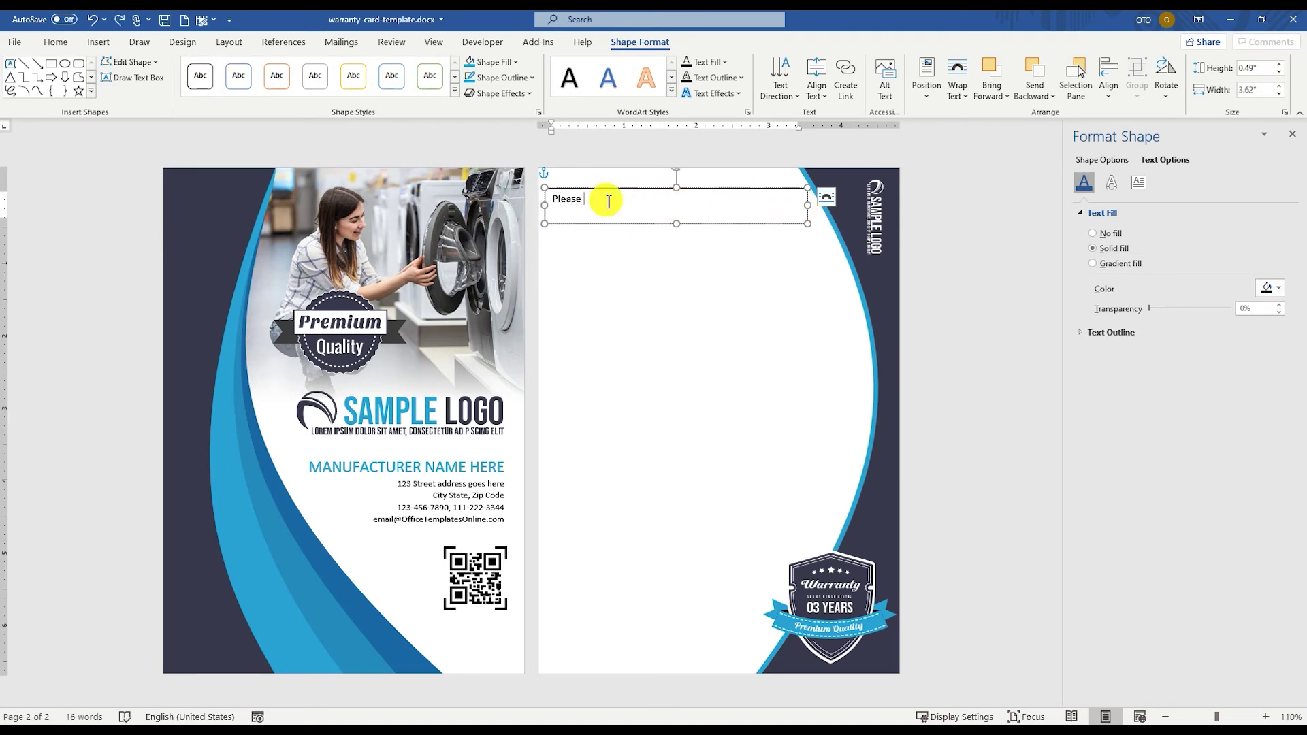
pyautogui.write('complete the following details and retain with the original purchase docket.')
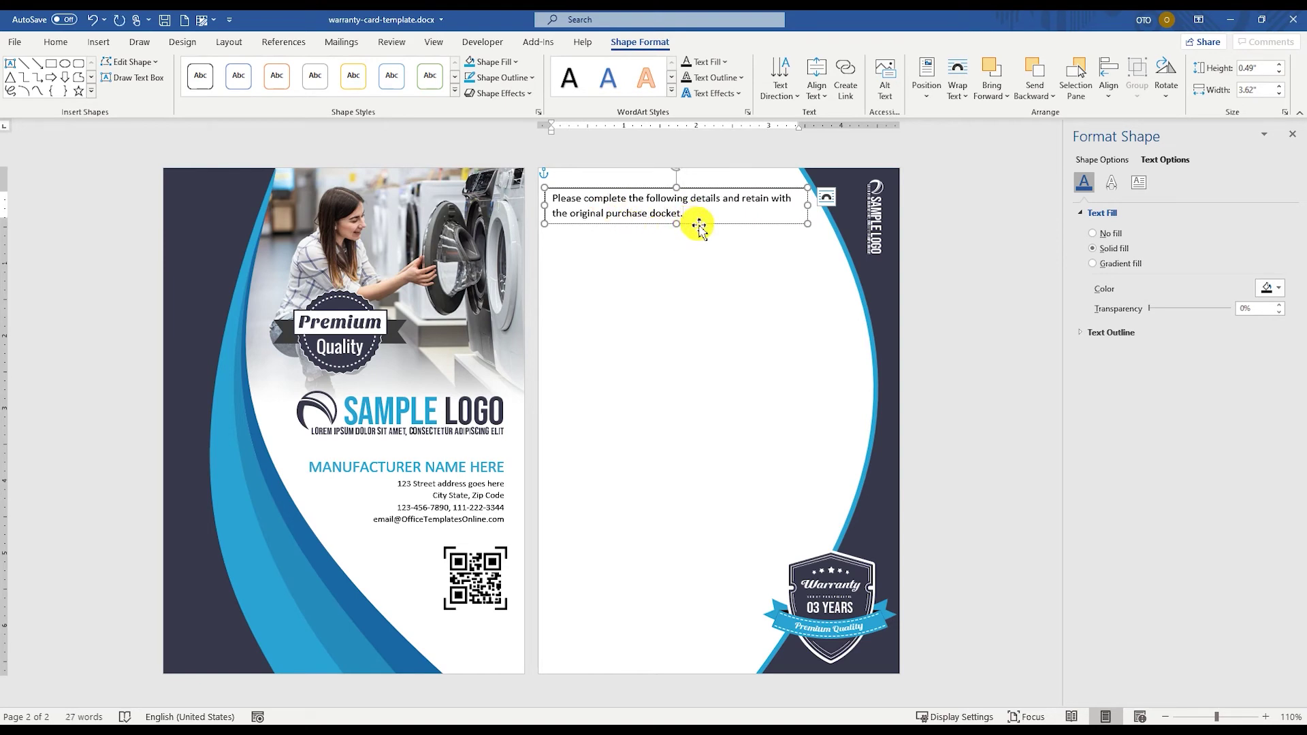
pyautogui.hotkey('ctrl', 'a')
pyautogui.click(55, 41)
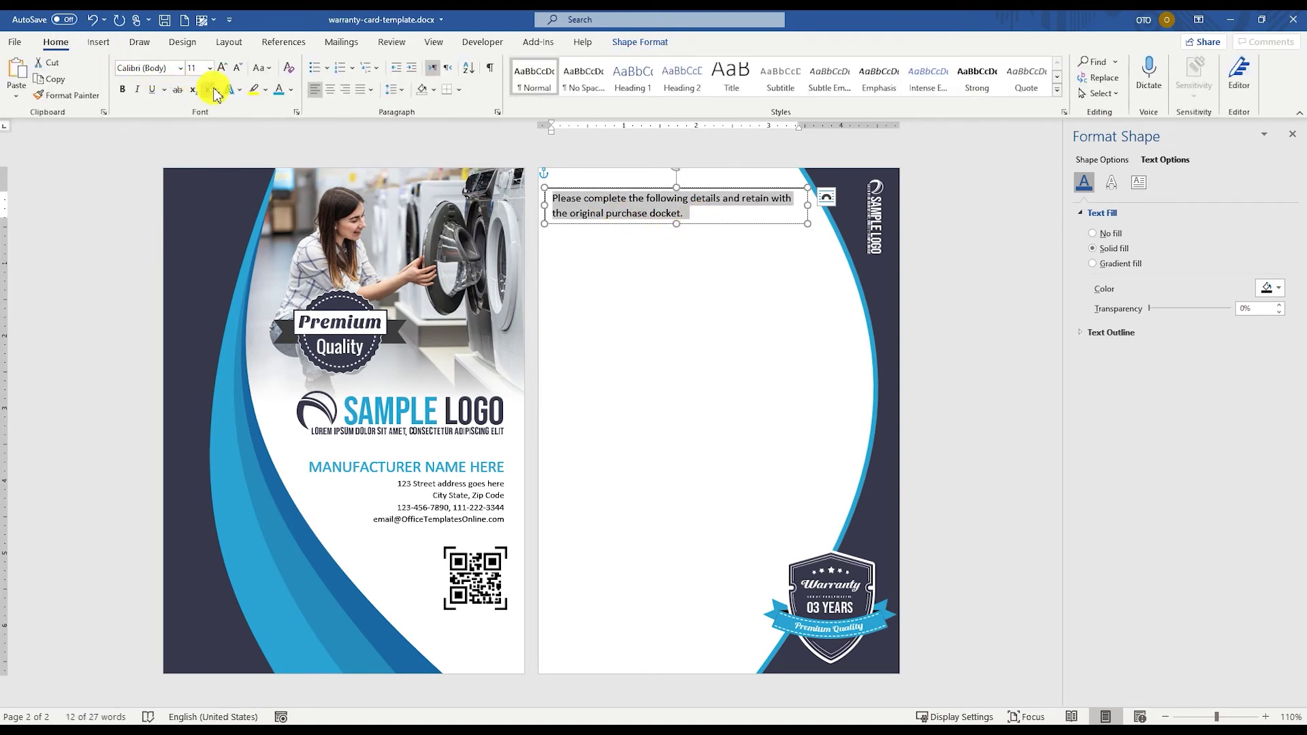
pyautogui.click(138, 89)
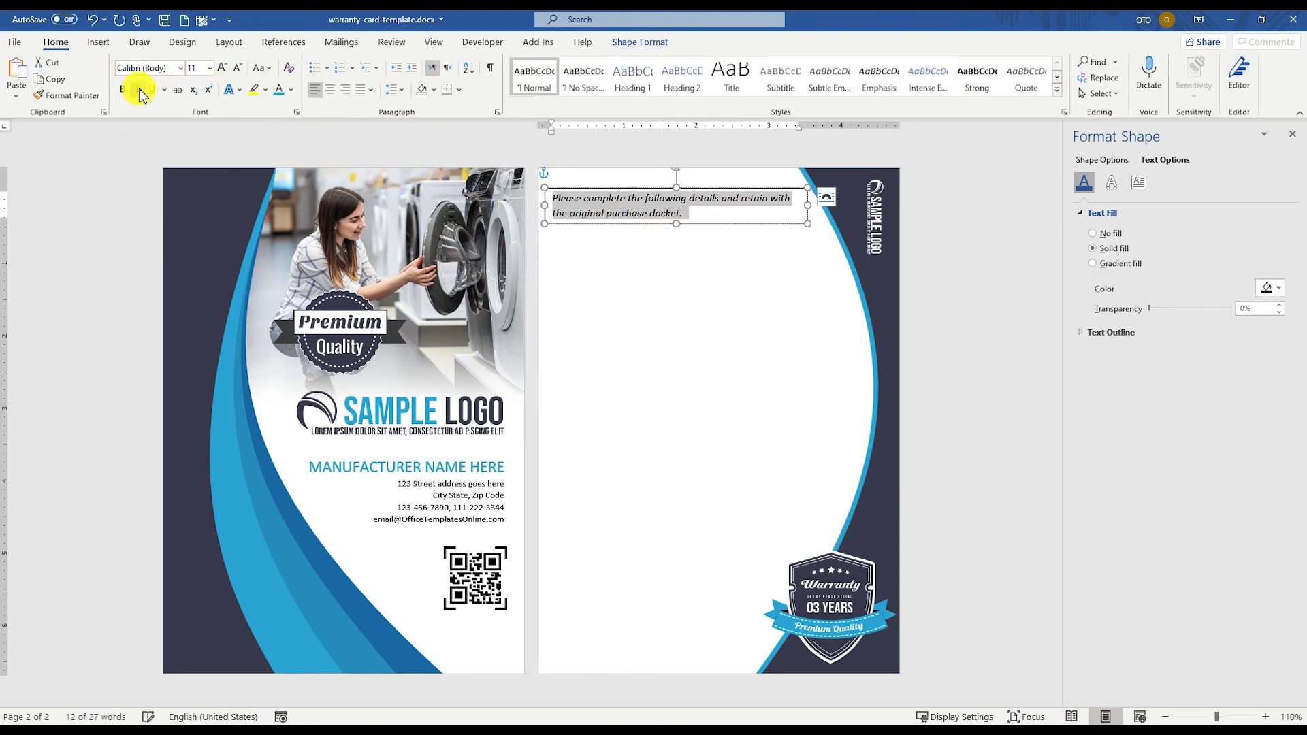
pyautogui.click(295, 90)
pyautogui.click(275, 256)
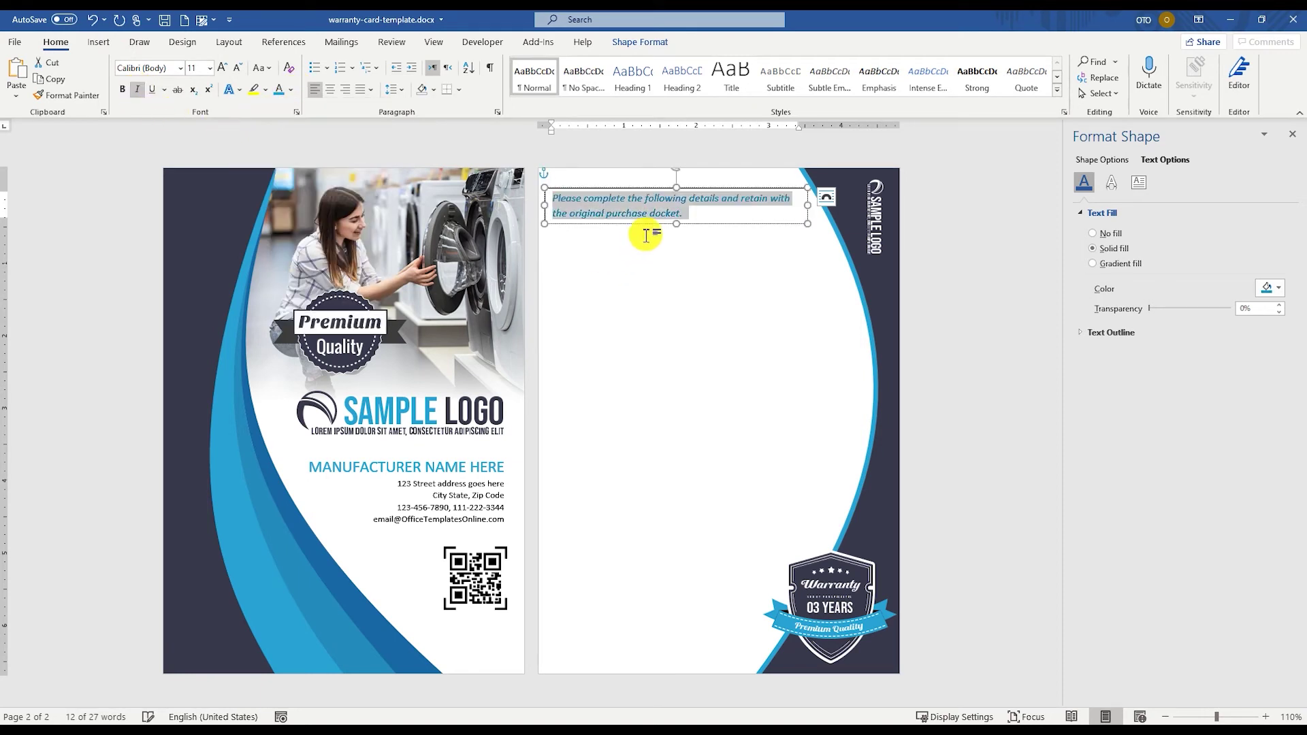
# Remove the note box's fill and outline, recolour its text, and place a copy below
pyautogui.rightClick(696, 193)
pyautogui.click(740, 153)
pyautogui.click(770, 328)
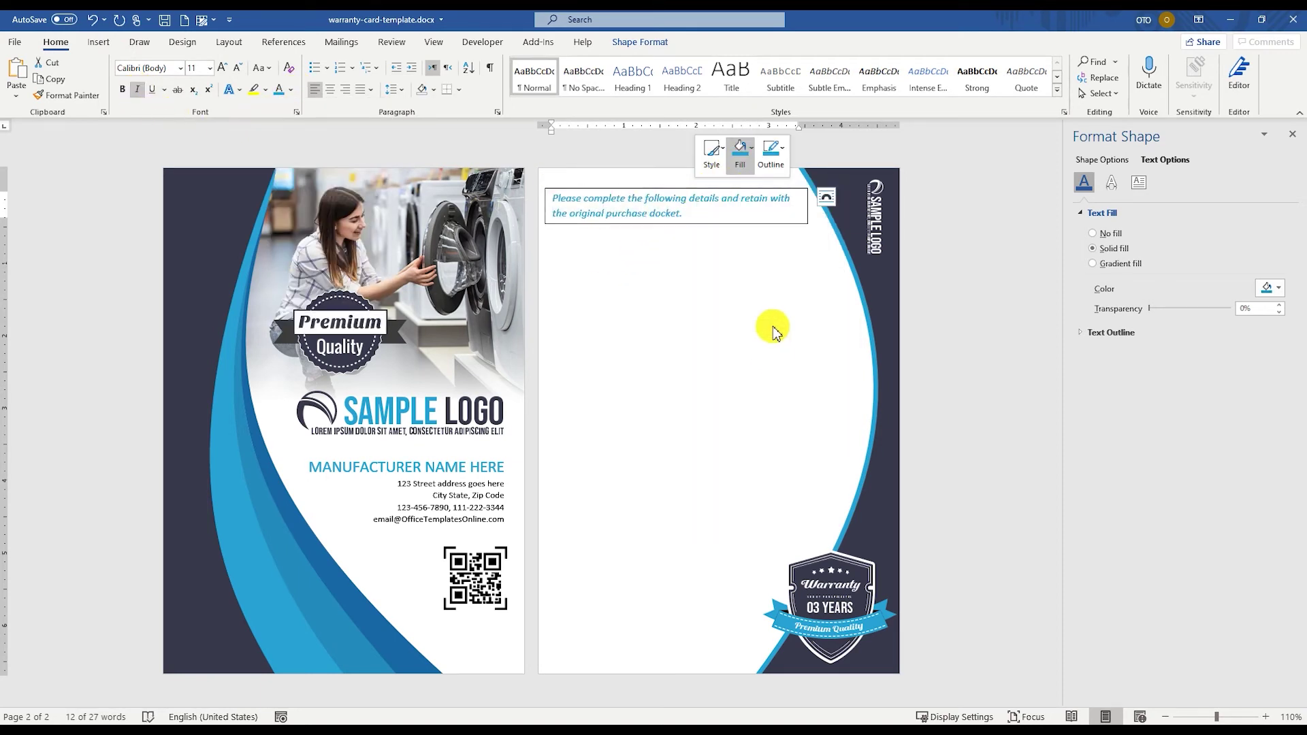
pyautogui.click(773, 172)
pyautogui.click(797, 328)
pyautogui.click(290, 90)
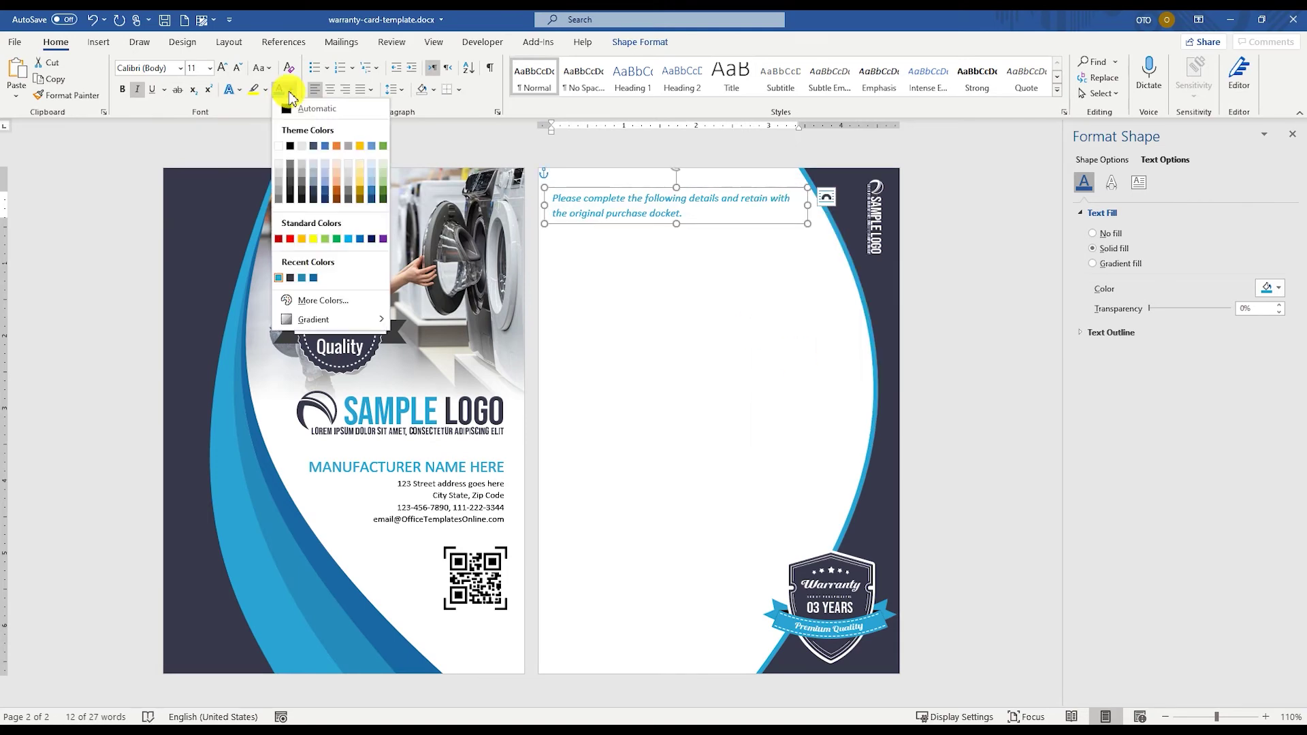
pyautogui.click(304, 278)
pyautogui.moveTo(638, 189); pyautogui.dragTo(621, 252)
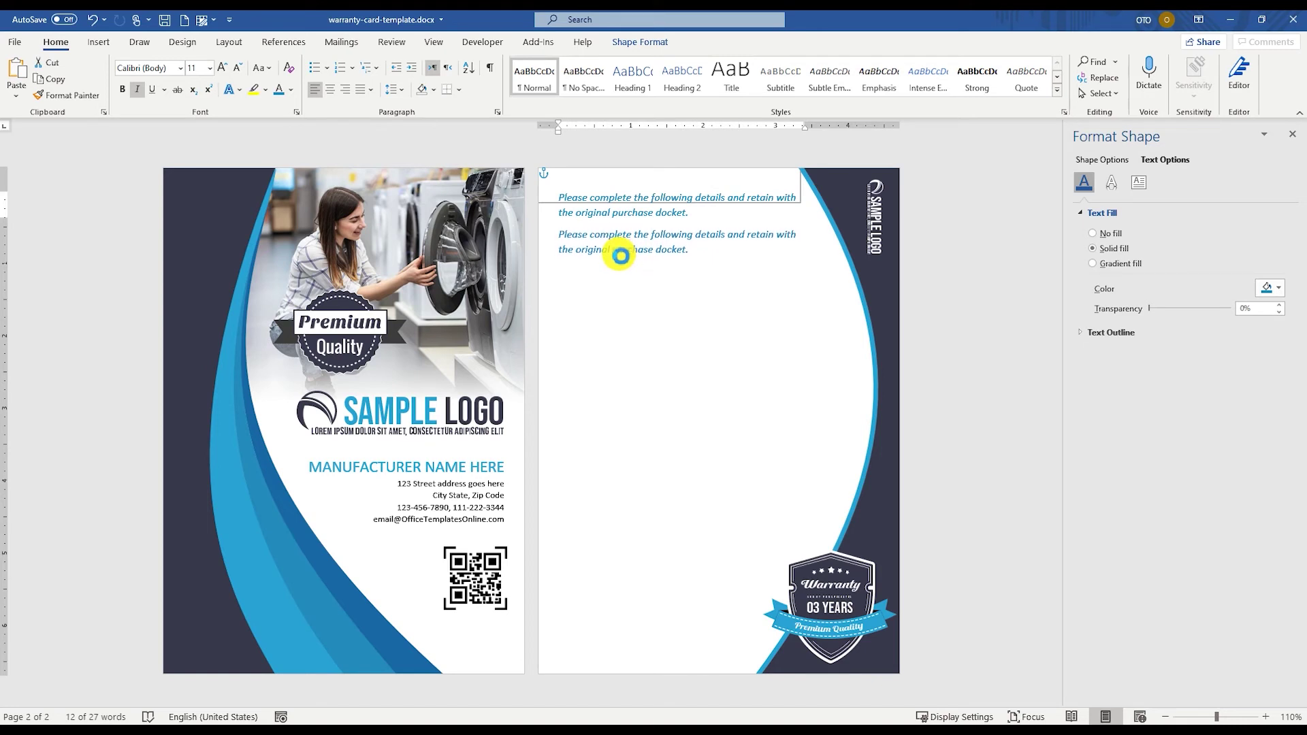
# Set the copy's left, right and top margins to 0, remove its italics, and colour both notes indigo
pyautogui.click(1139, 182)
pyautogui.click(1280, 306)
pyautogui.click(1280, 325)
pyautogui.click(1280, 344)
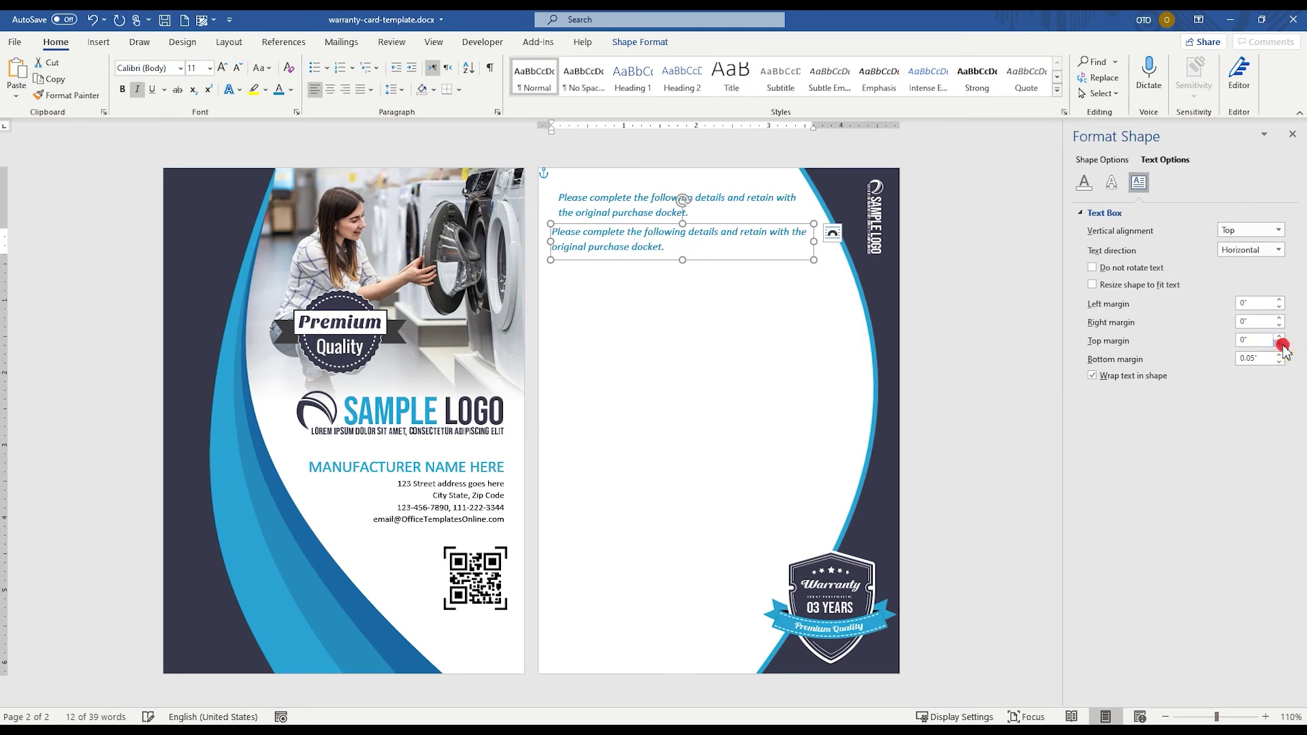
pyautogui.tripleClick(674, 246)
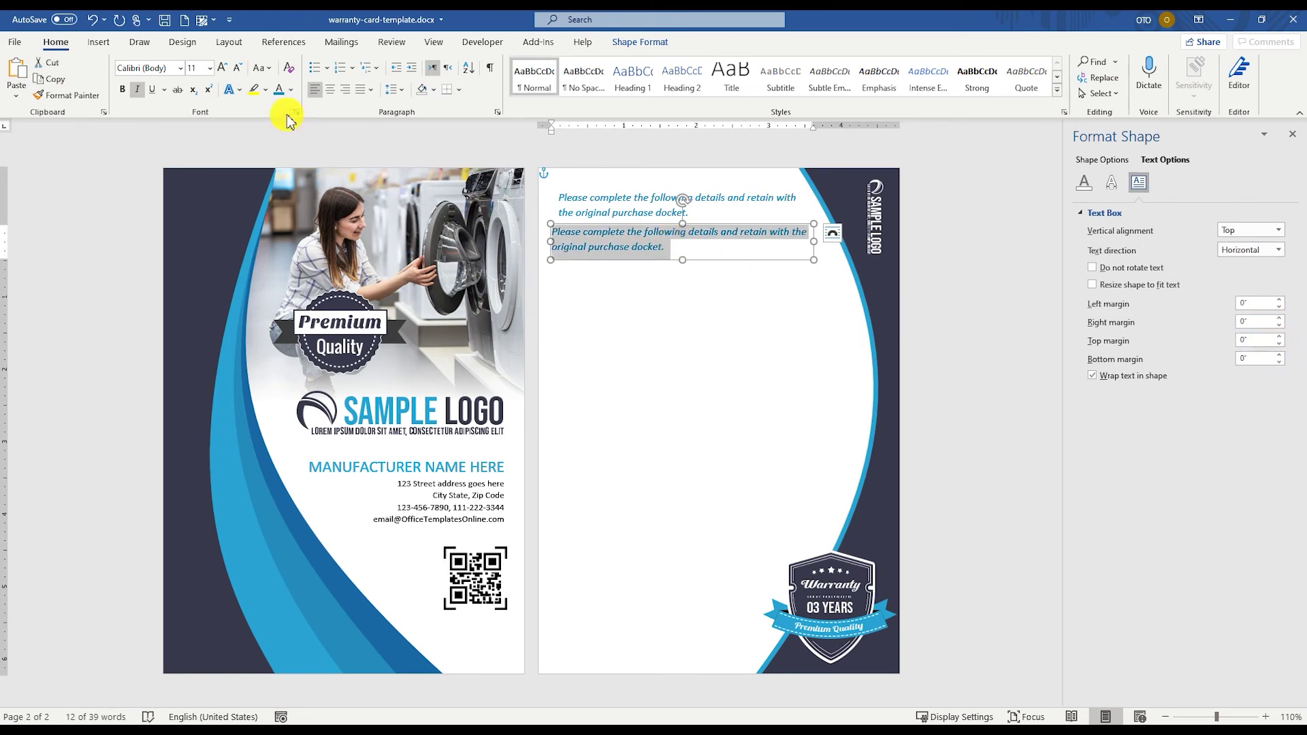
pyautogui.click(138, 90)
pyautogui.click(290, 90)
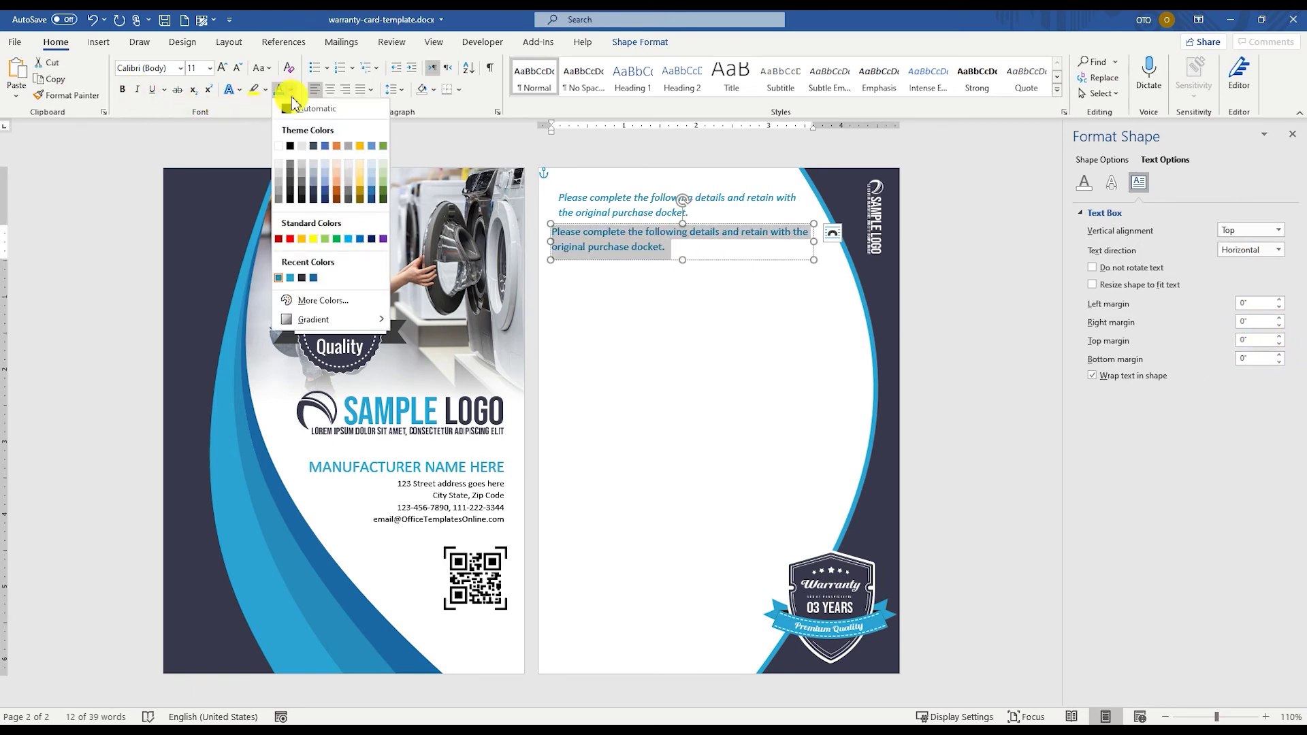
pyautogui.click(304, 278)
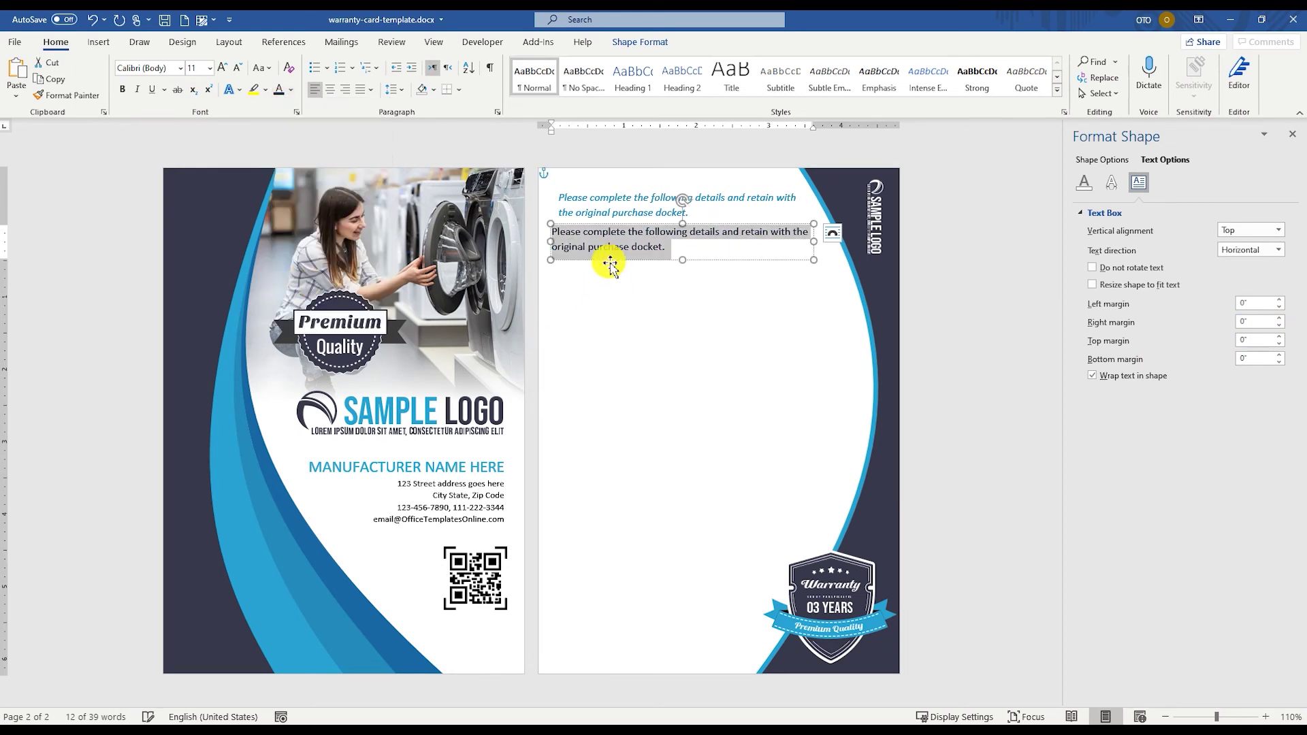
pyautogui.click(602, 196)
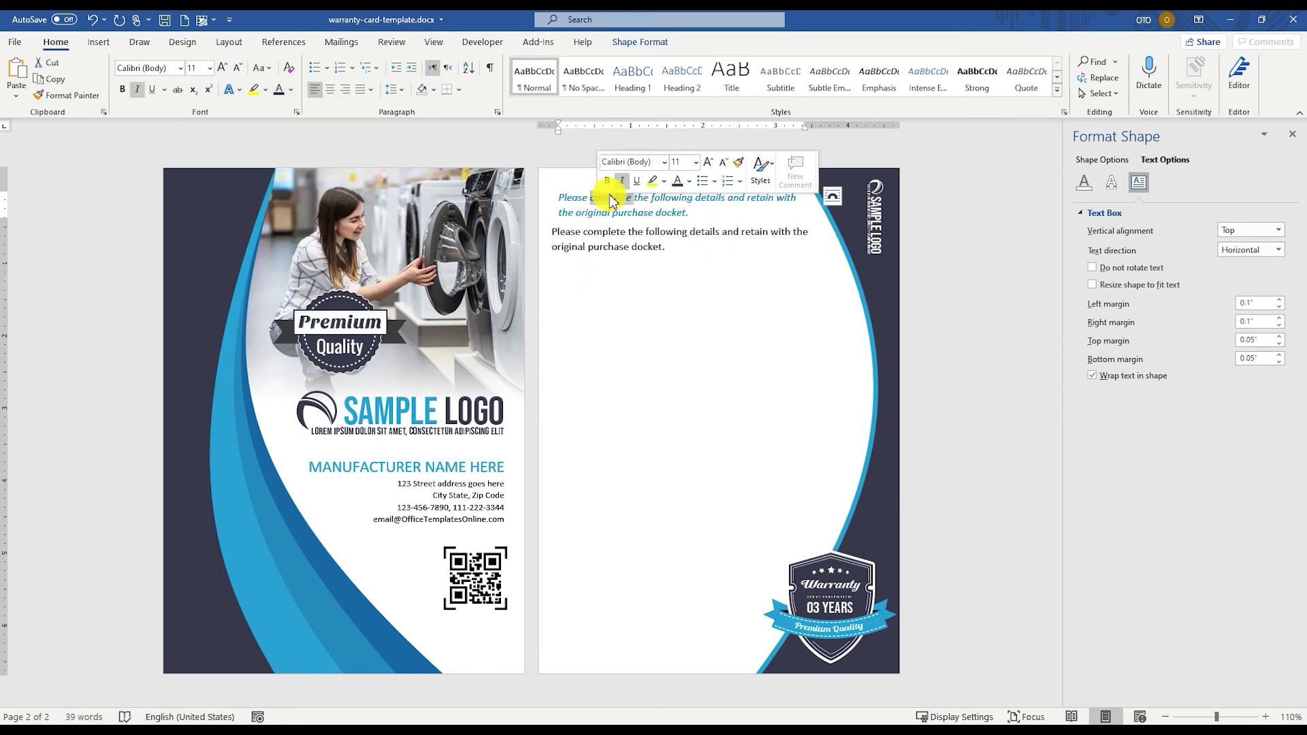
# Enlarge the lower text box down the card and delete its copied text
pyautogui.click(553, 240)
pyautogui.moveTo(557, 244); pyautogui.dragTo(561, 245)
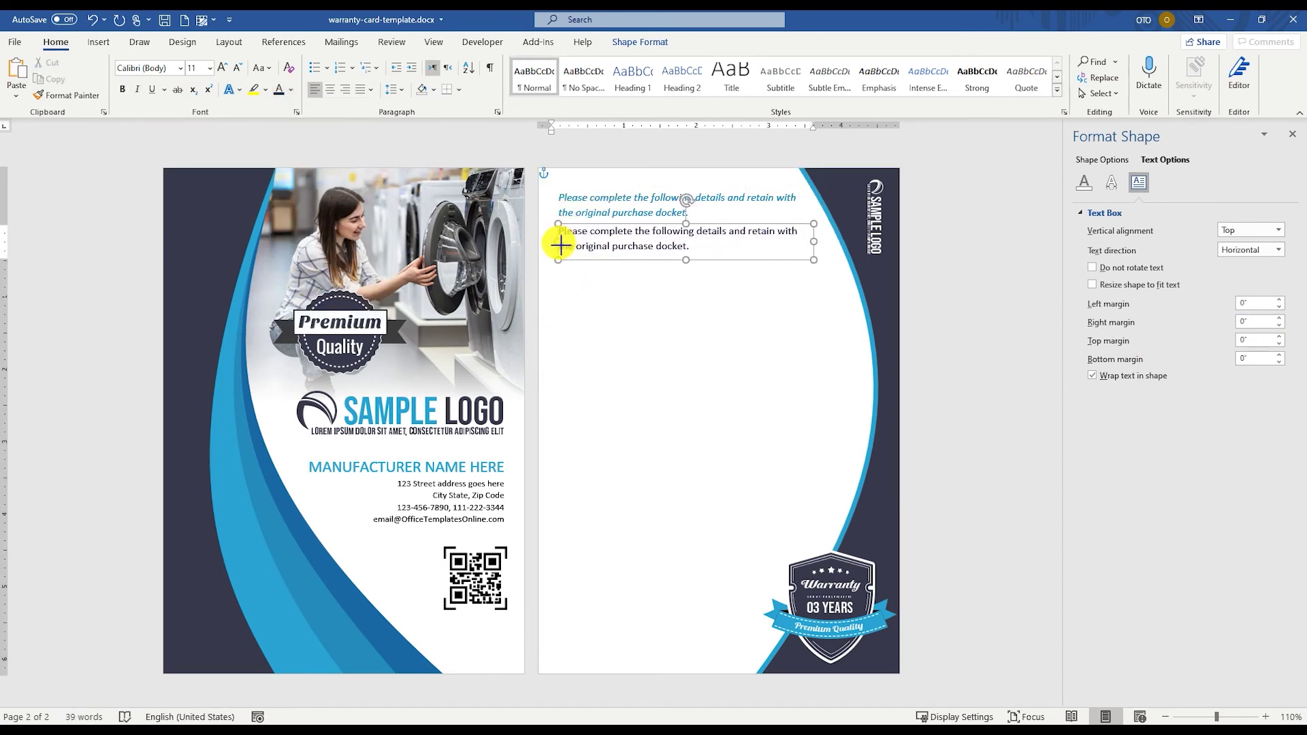
pyautogui.moveTo(685, 261); pyautogui.dragTo(703, 528)
pyautogui.click(709, 258)
pyautogui.hotkey('ctrl', 'a')
pyautogui.press('Delete')
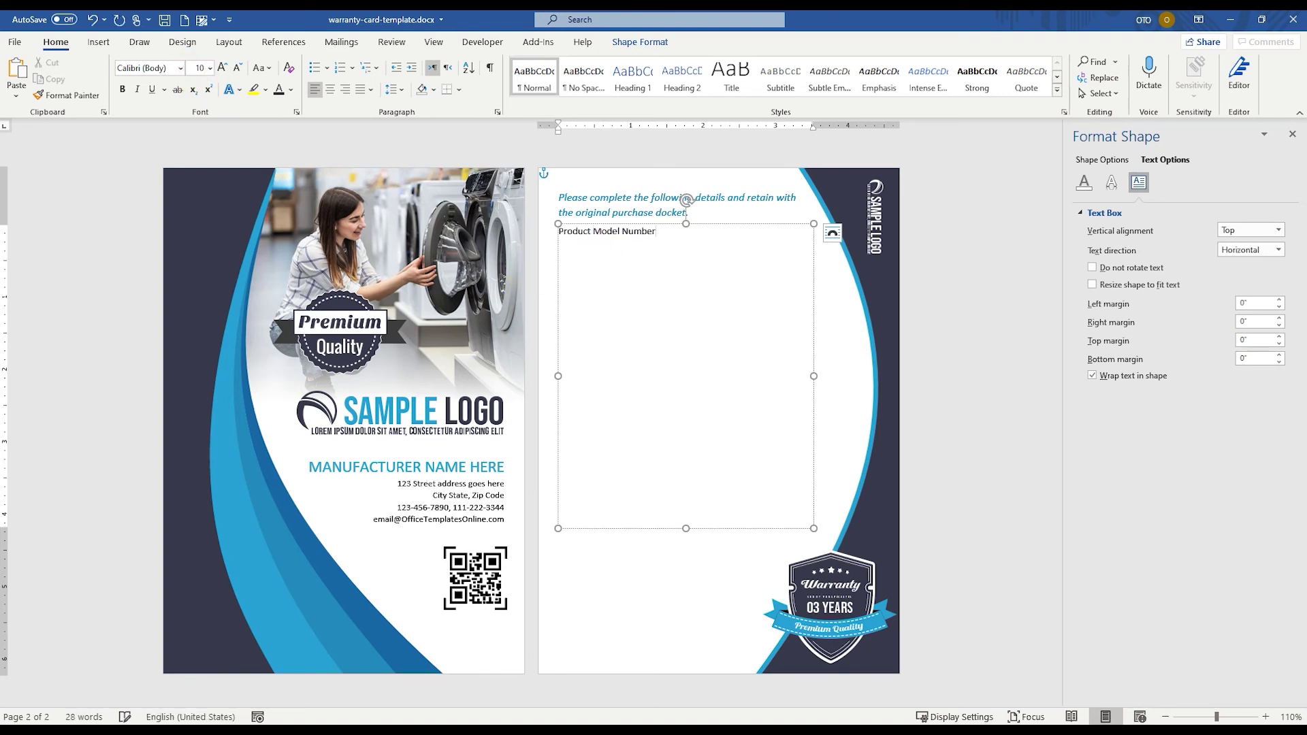
# Add underscore fill-in lines, widen the form box, and insert a Dealer address line
pyautogui.write('_______________________')
pyautogui.moveTo(814, 376); pyautogui.dragTo(870, 376)
pyautogui.write("Dealer's Name: ____________ Phone: ___________________")
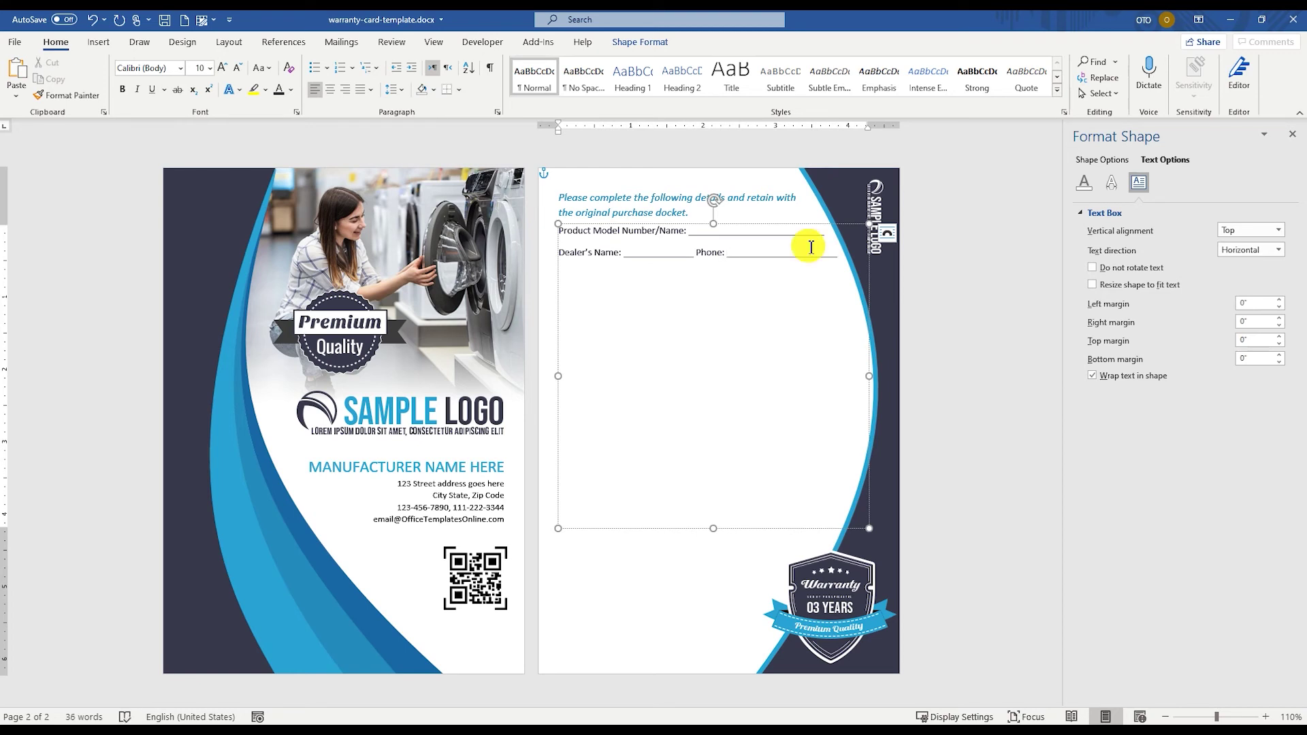
pyautogui.press('Return')
pyautogui.write('Customer Name: ________________________________')
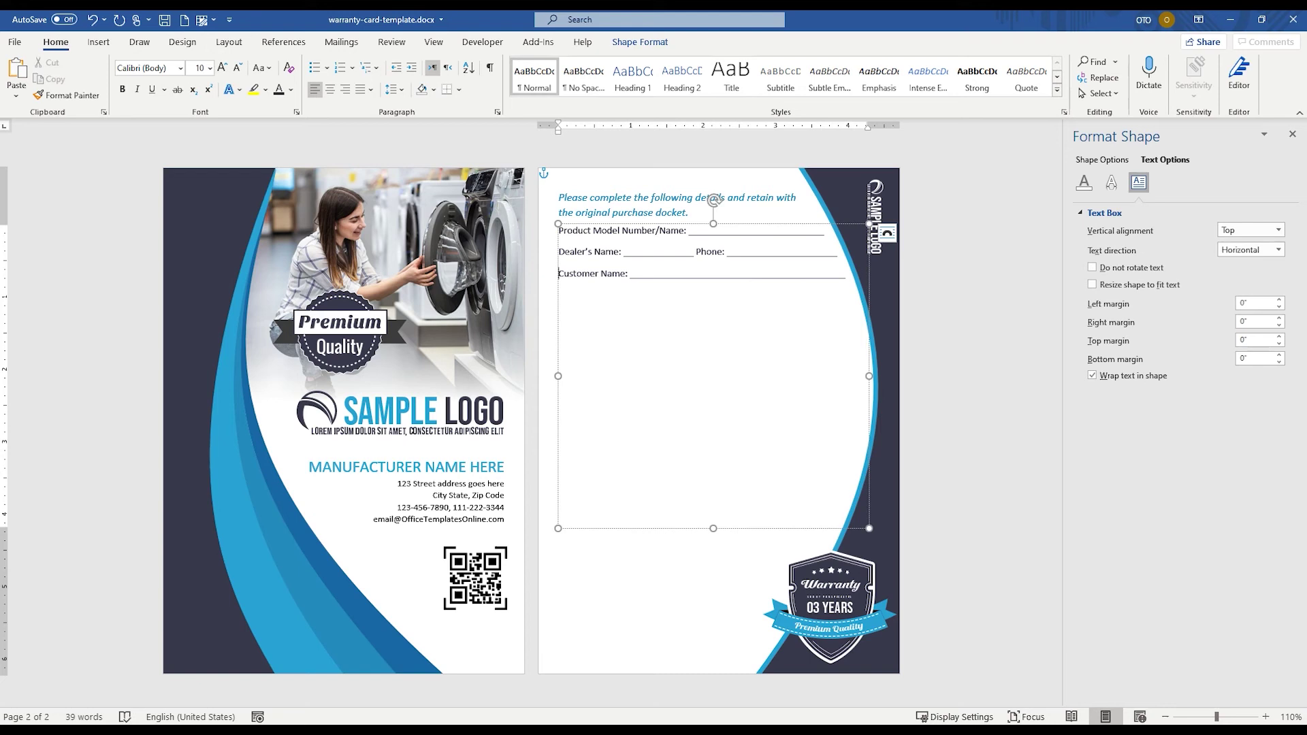
pyautogui.press('Return')
pyautogui.press('Up')
pyautogui.write('Dealer')
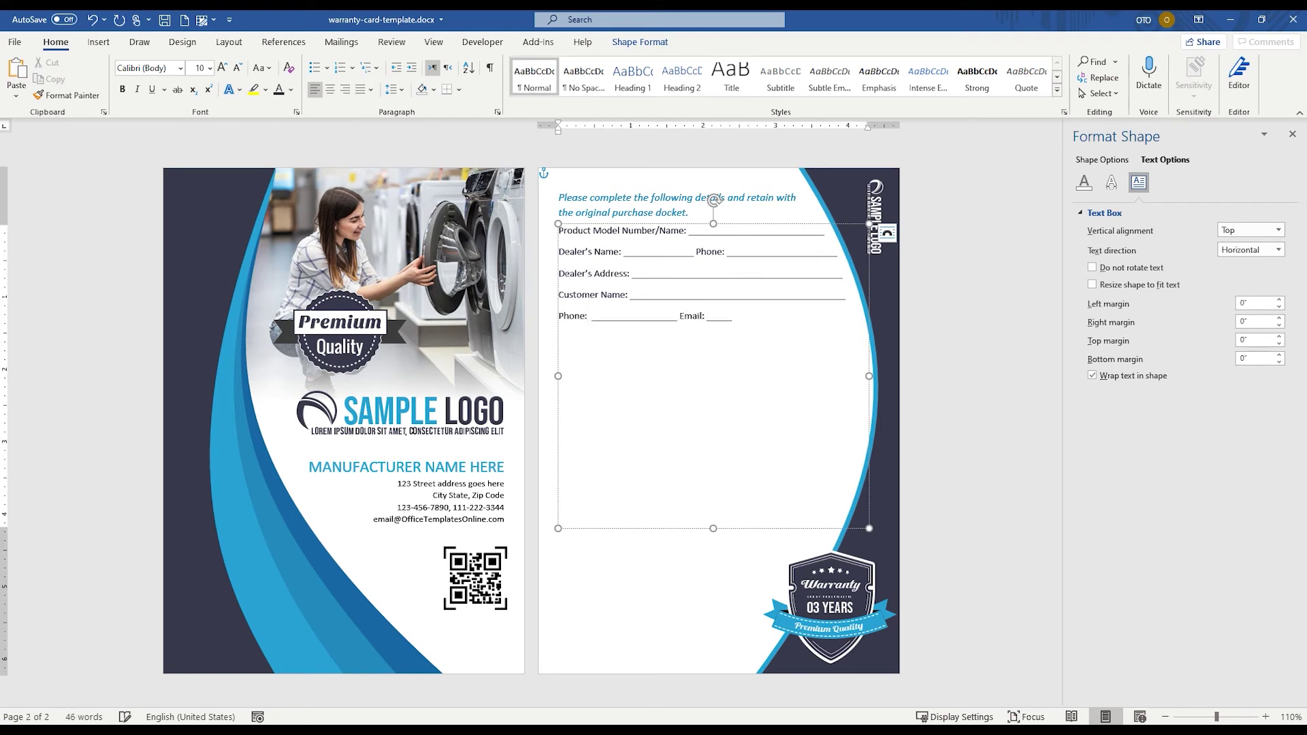
# Set the form text to 1.5 line spacing and shorten the box from the bottom
pyautogui.hotkey('ctrl', 'a')
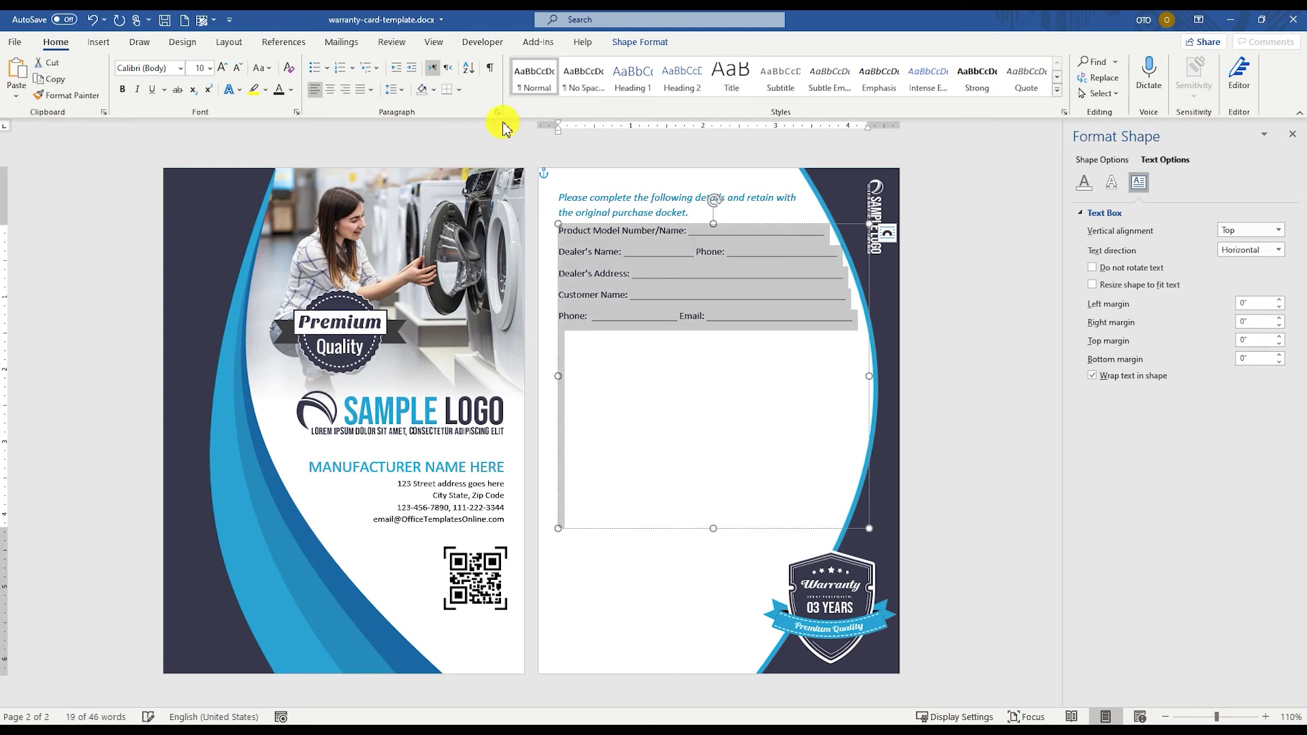
pyautogui.click(401, 91)
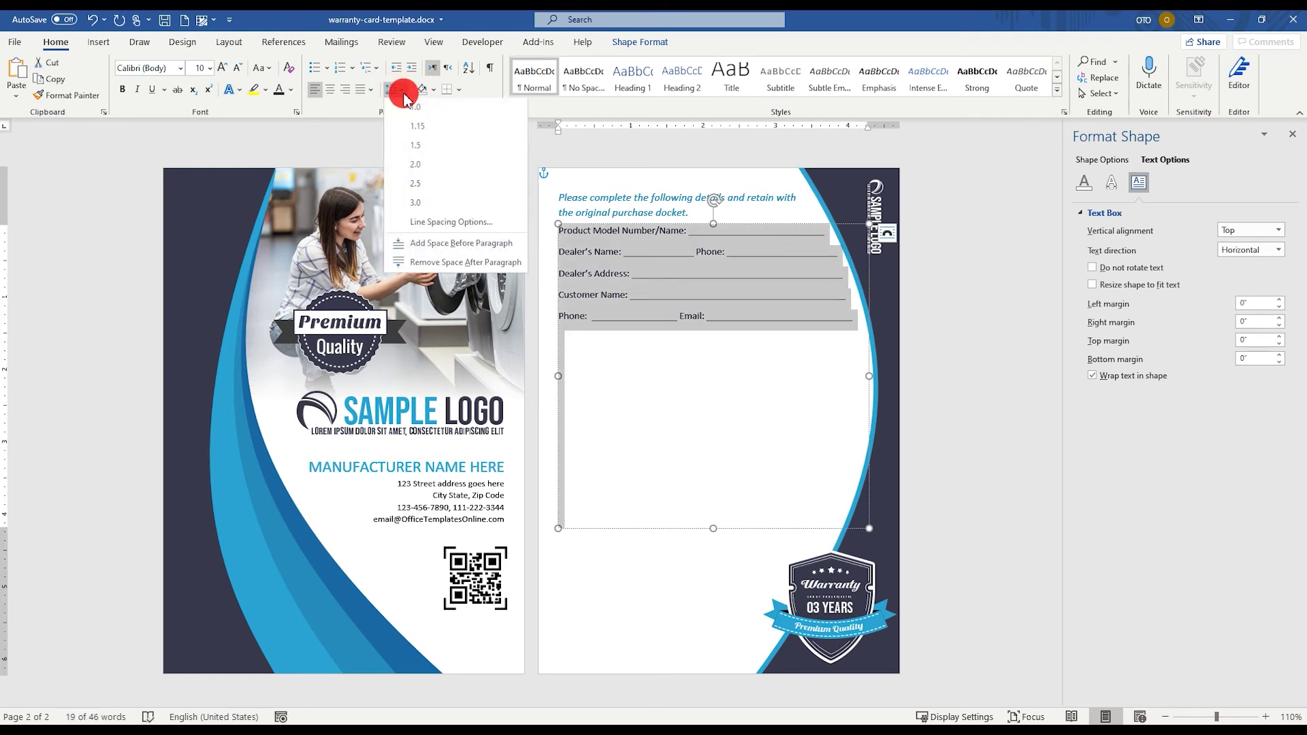
pyautogui.click(417, 149)
pyautogui.click(695, 230)
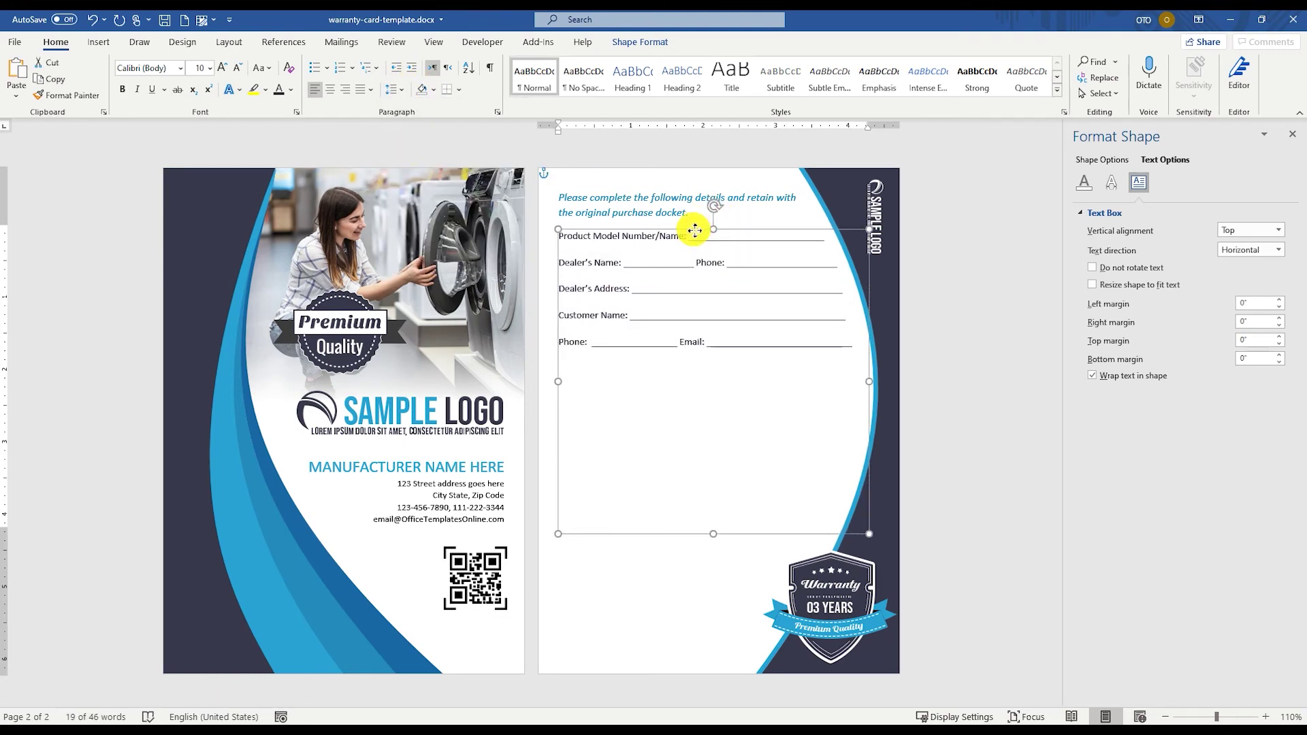
pyautogui.click(860, 367)
pyautogui.write('Signature: ________________________________________')
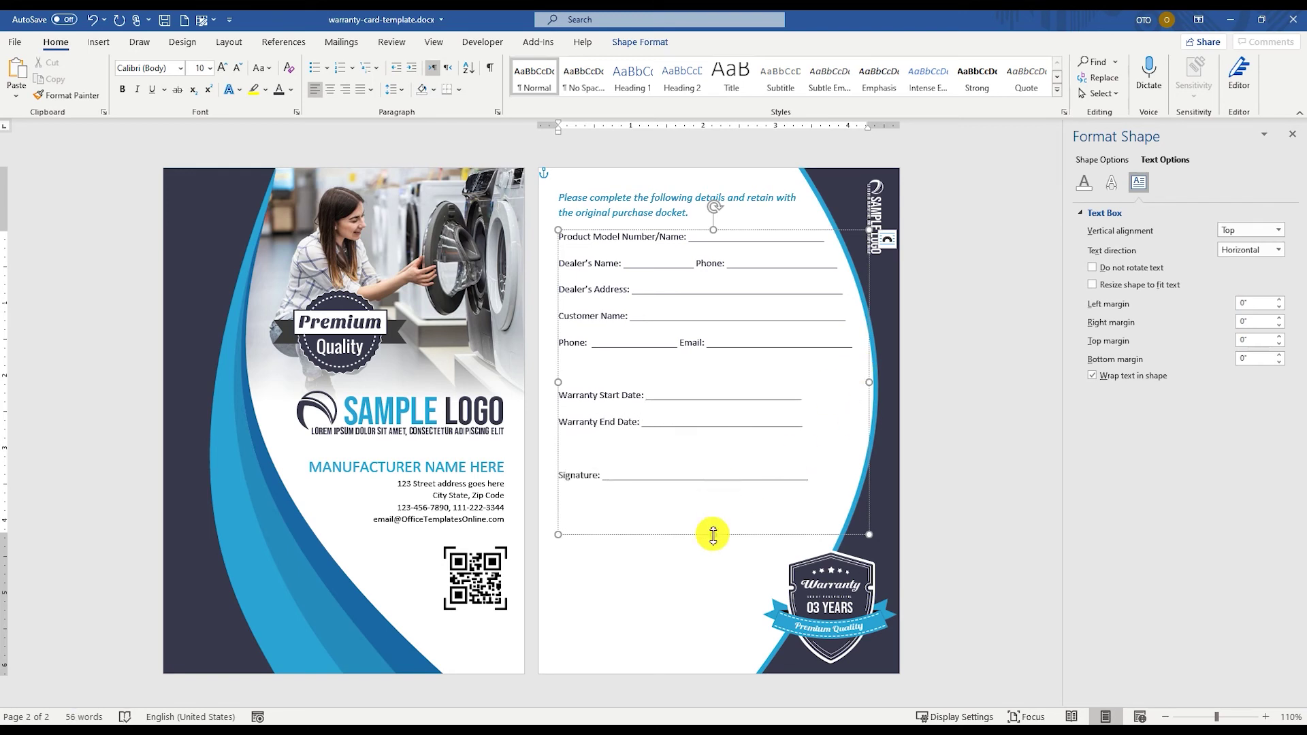
pyautogui.moveTo(713, 534); pyautogui.dragTo(714, 491)
pyautogui.write(': ________________________________________')
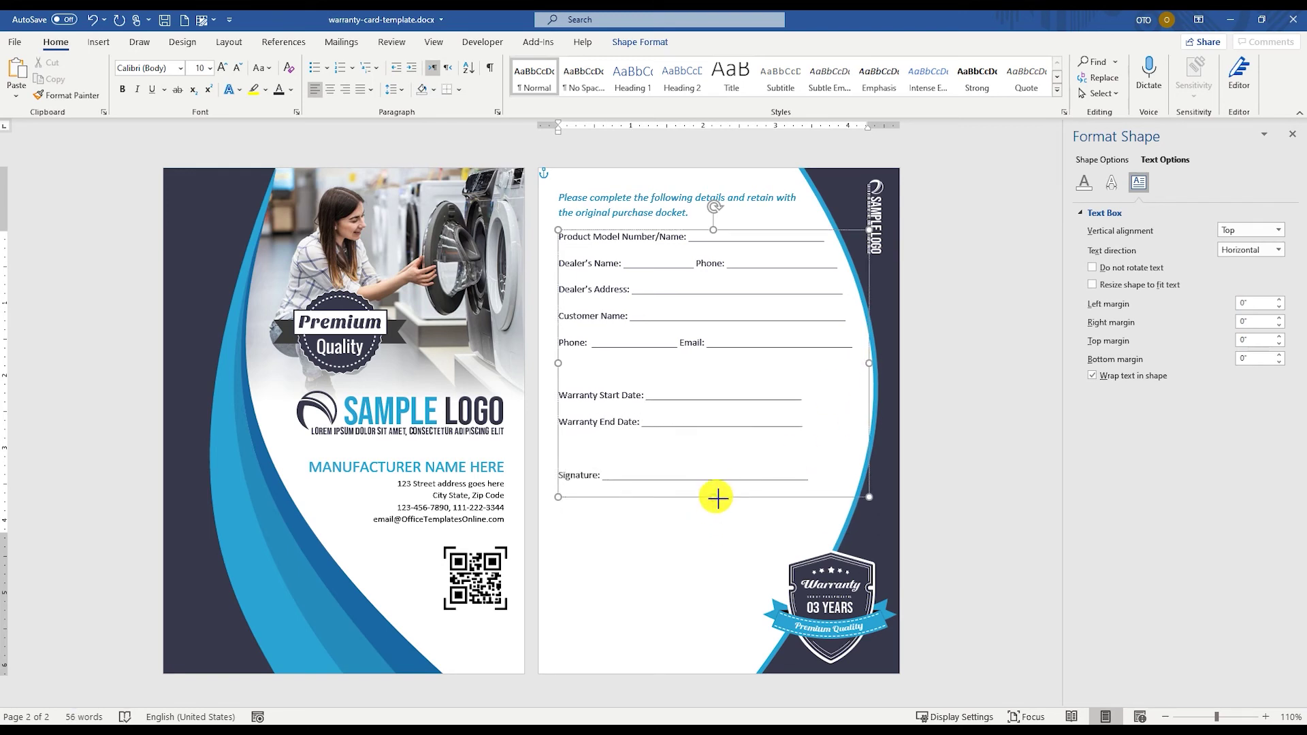
pyautogui.click(934, 486)
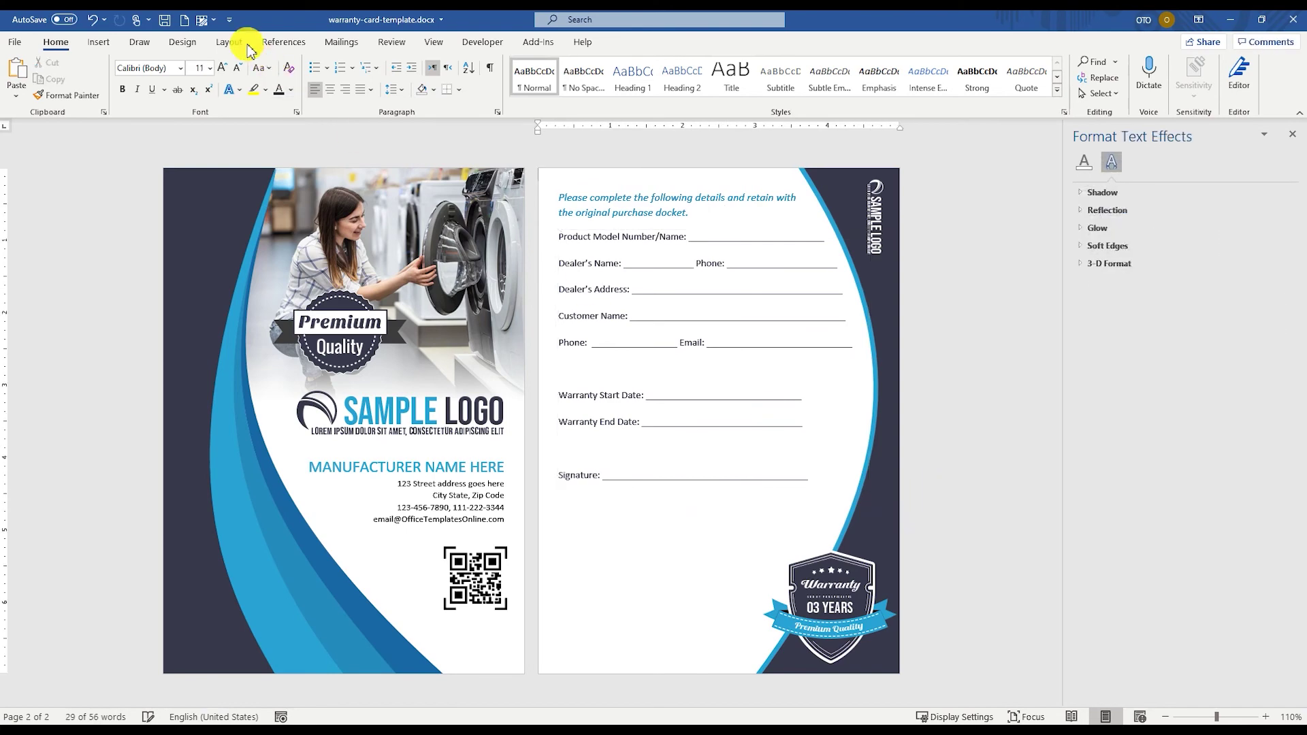
# Insert signature-1.svg in front of text, sized and positioned on the Signature line
pyautogui.click(99, 42)
pyautogui.click(154, 75)
pyautogui.click(174, 135)
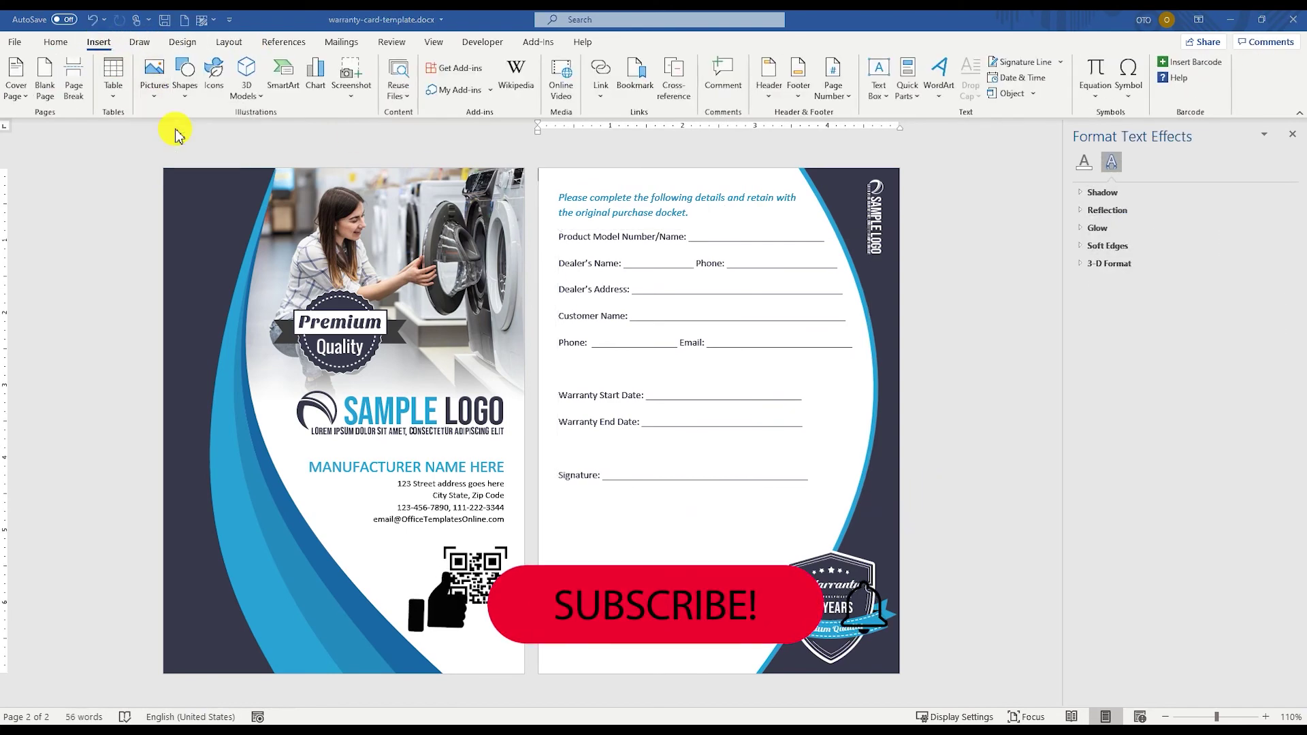
pyautogui.doubleClick(381, 117)
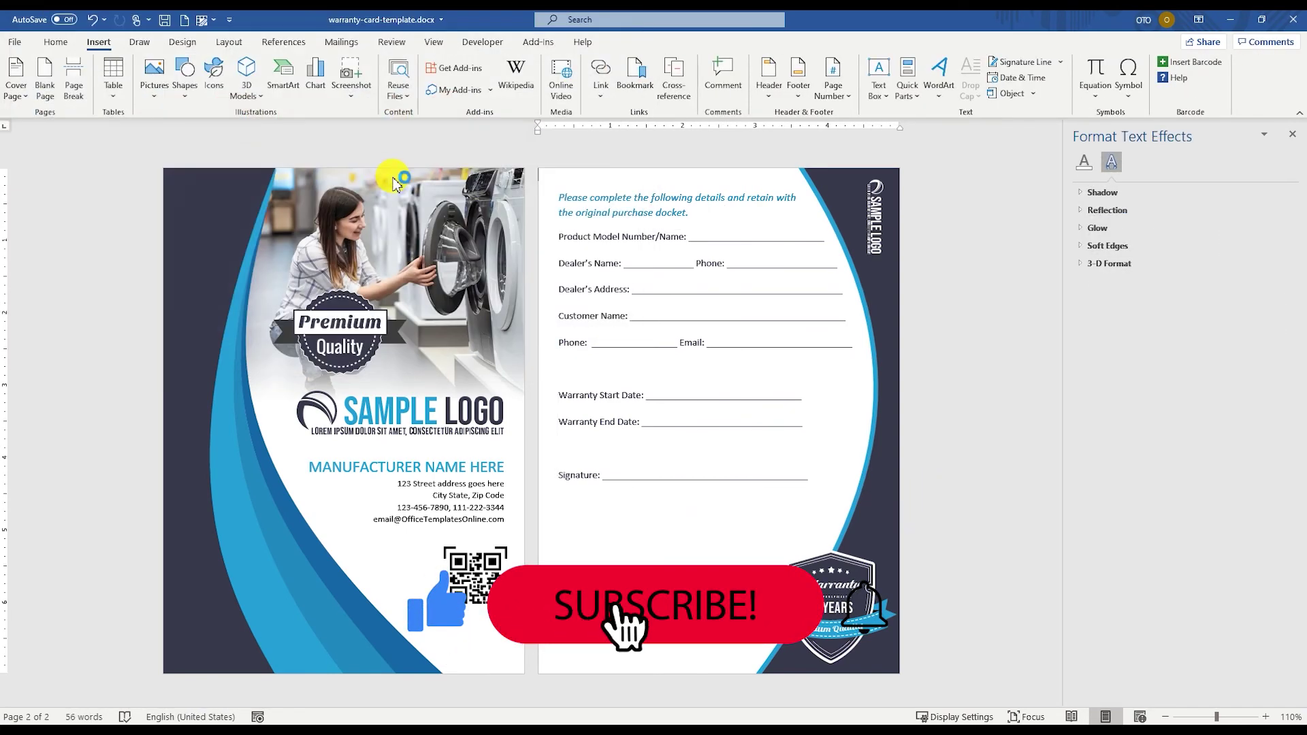
pyautogui.click(740, 178)
pyautogui.click(837, 300)
pyautogui.moveTo(630, 225)
pyautogui.mouseDown()
pyautogui.moveTo(679, 381)
pyautogui.moveTo(686, 496)
pyautogui.mouseUp()
pyautogui.moveTo(782, 519)
pyautogui.mouseDown()
pyautogui.moveTo(684, 460)
pyautogui.moveTo(719, 484)
pyautogui.mouseUp()
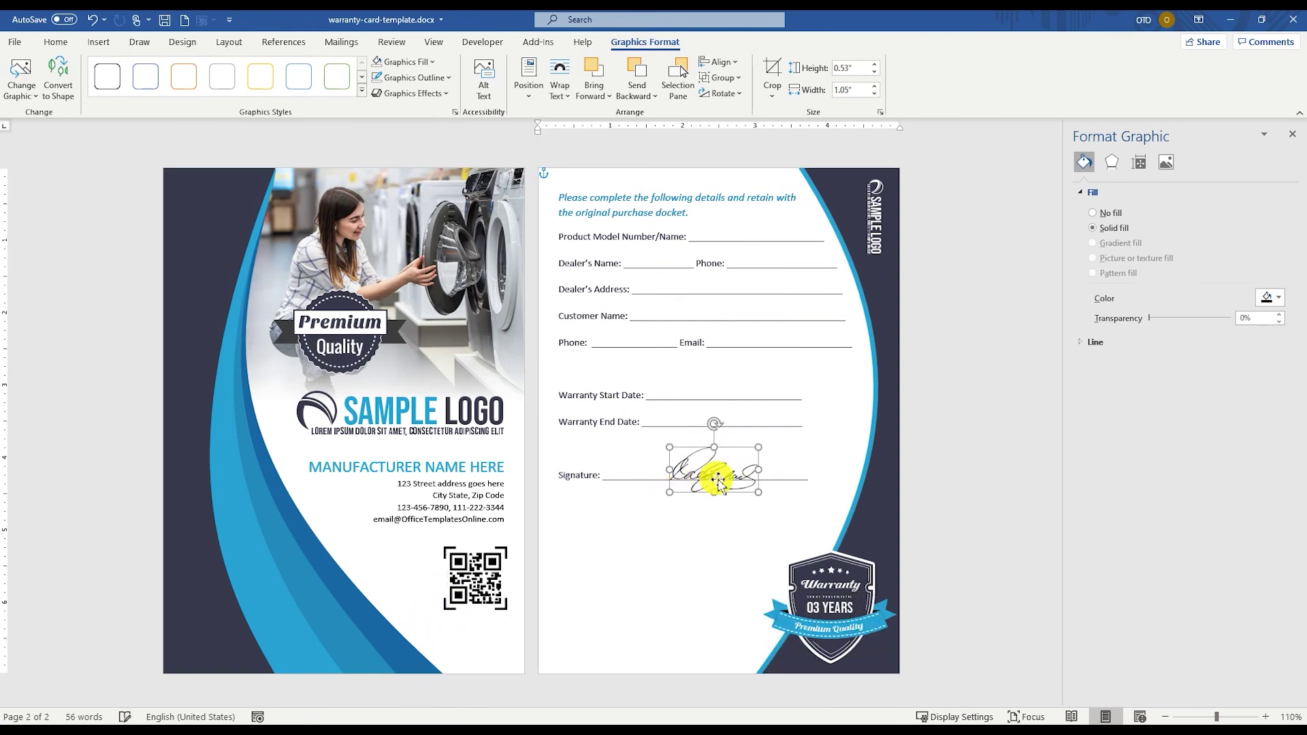
pyautogui.moveTo(719, 482); pyautogui.dragTo(719, 475)
# Fill the signature graphic with blue
pyautogui.rightClick(719, 474)
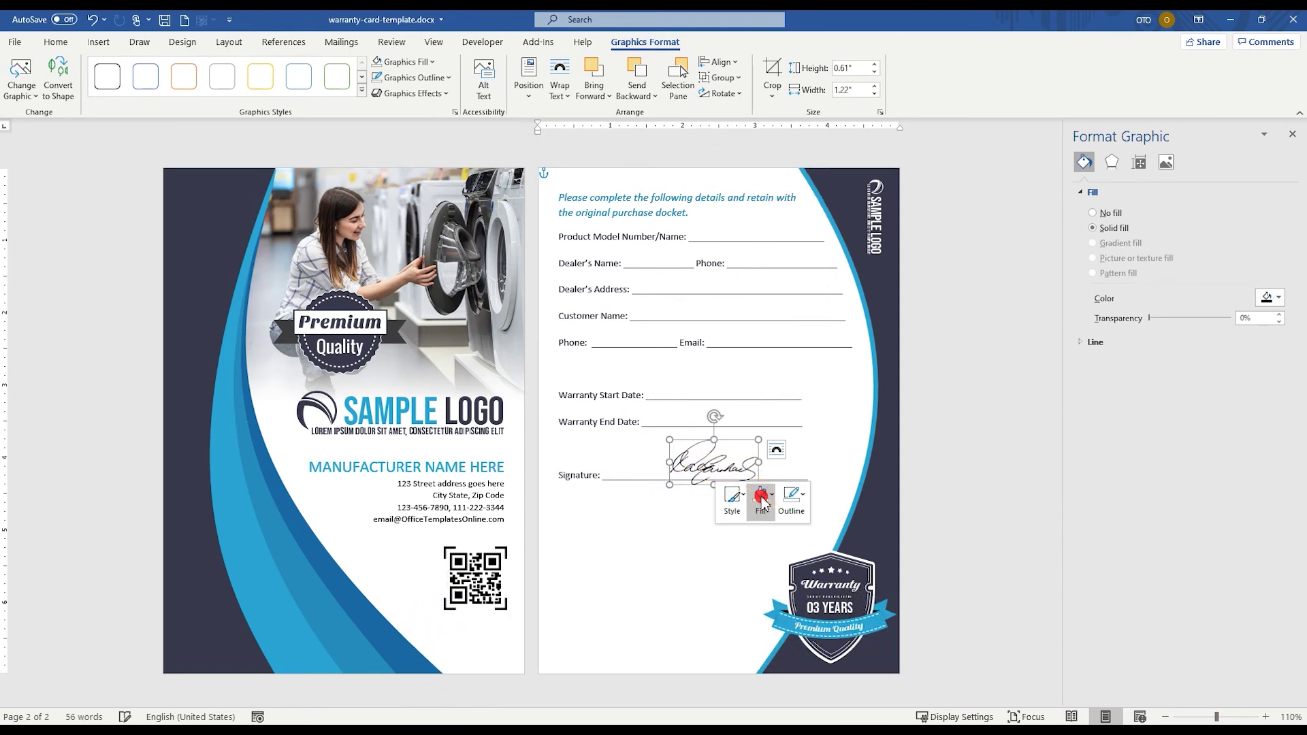
pyautogui.click(762, 501)
pyautogui.click(766, 430)
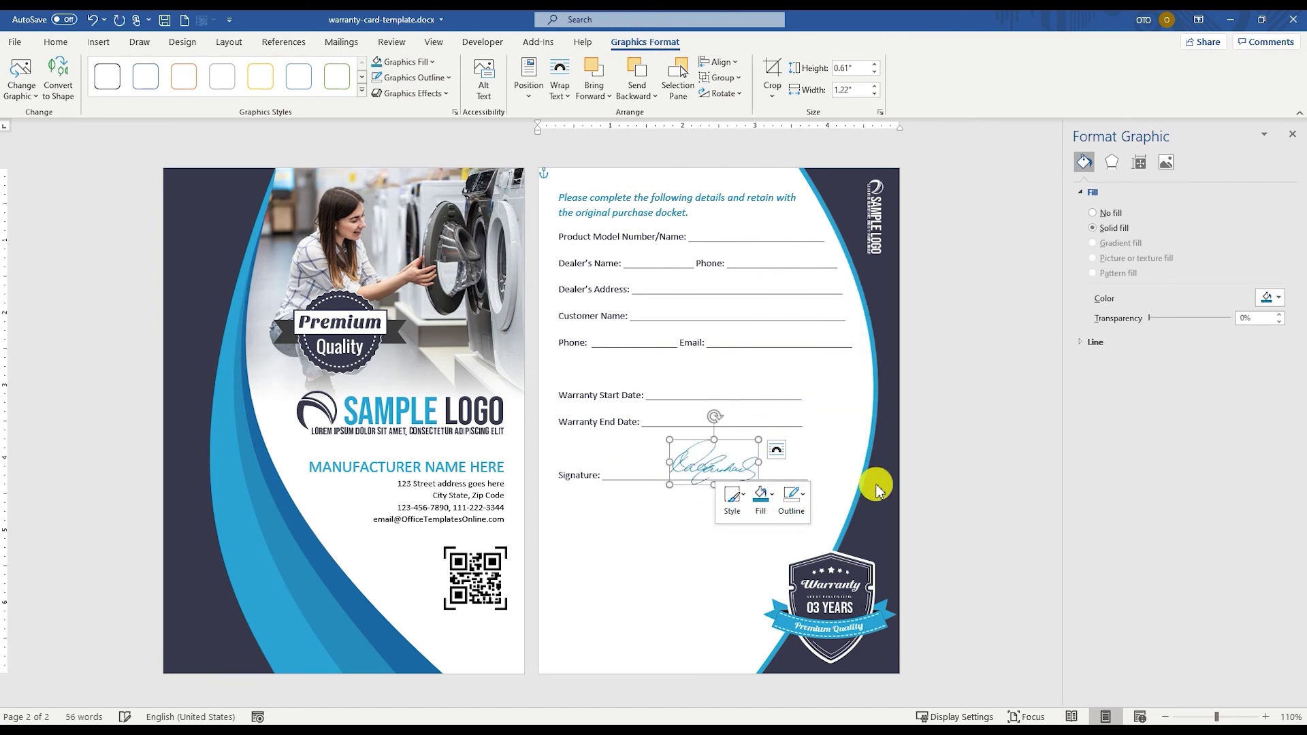
pyautogui.click(930, 464)
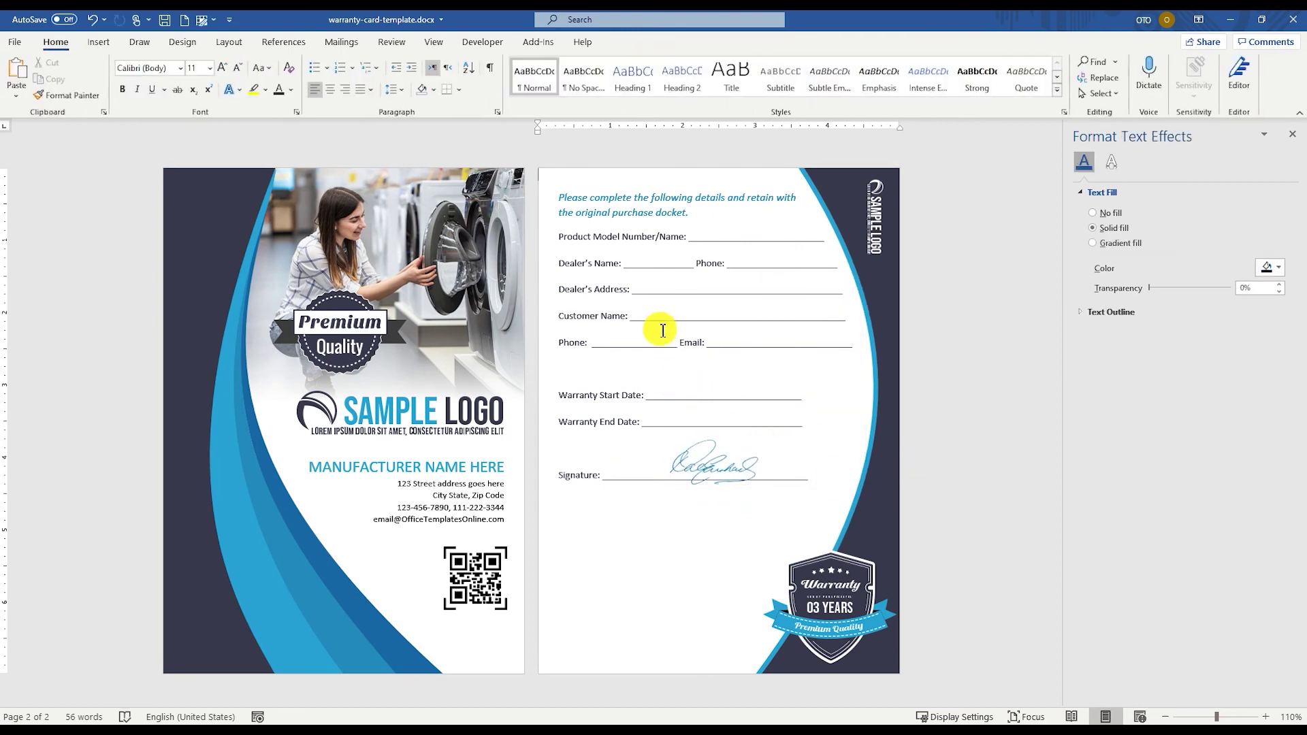
pyautogui.click(591, 407)
# Duplicate the form box lower down and shrink the copy to sit beside the warranty badge
pyautogui.moveTo(653, 497)
pyautogui.mouseDown()
pyautogui.moveTo(643, 612)
pyautogui.moveTo(660, 618)
pyautogui.mouseUp()
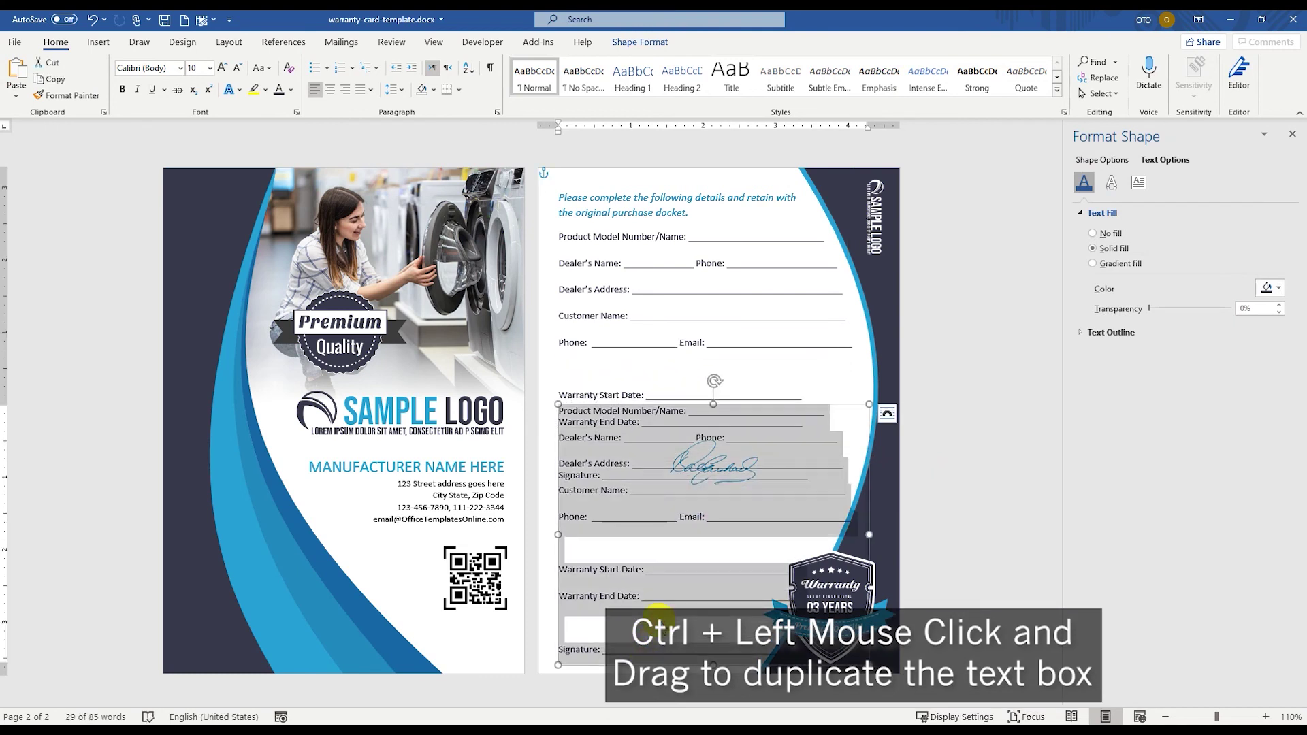
pyautogui.hotkey('ctrl', 'z')
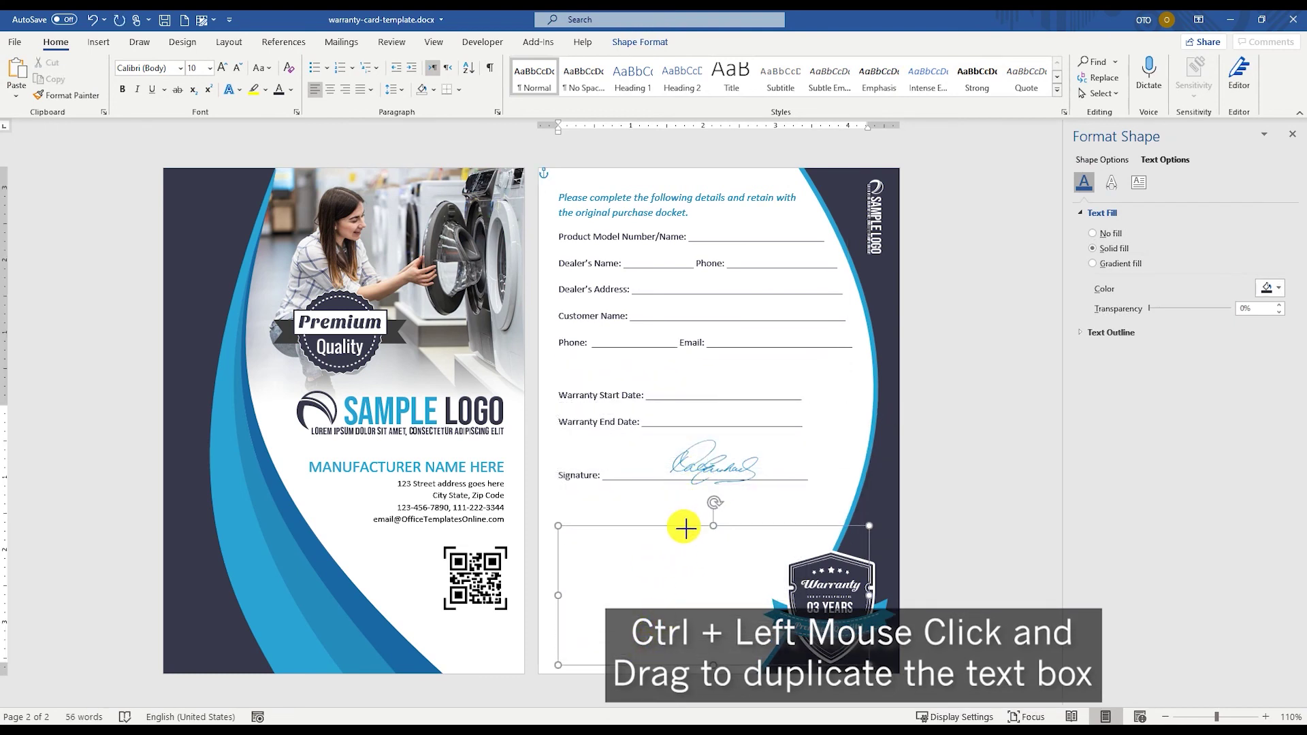
pyautogui.click(685, 528)
pyautogui.moveTo(716, 664); pyautogui.dragTo(715, 647)
pyautogui.moveTo(871, 584); pyautogui.dragTo(765, 584)
# Write the IMPORTANT note about storing the card and statutory rights, with its last sentence on a new line
pyautogui.click(622, 560)
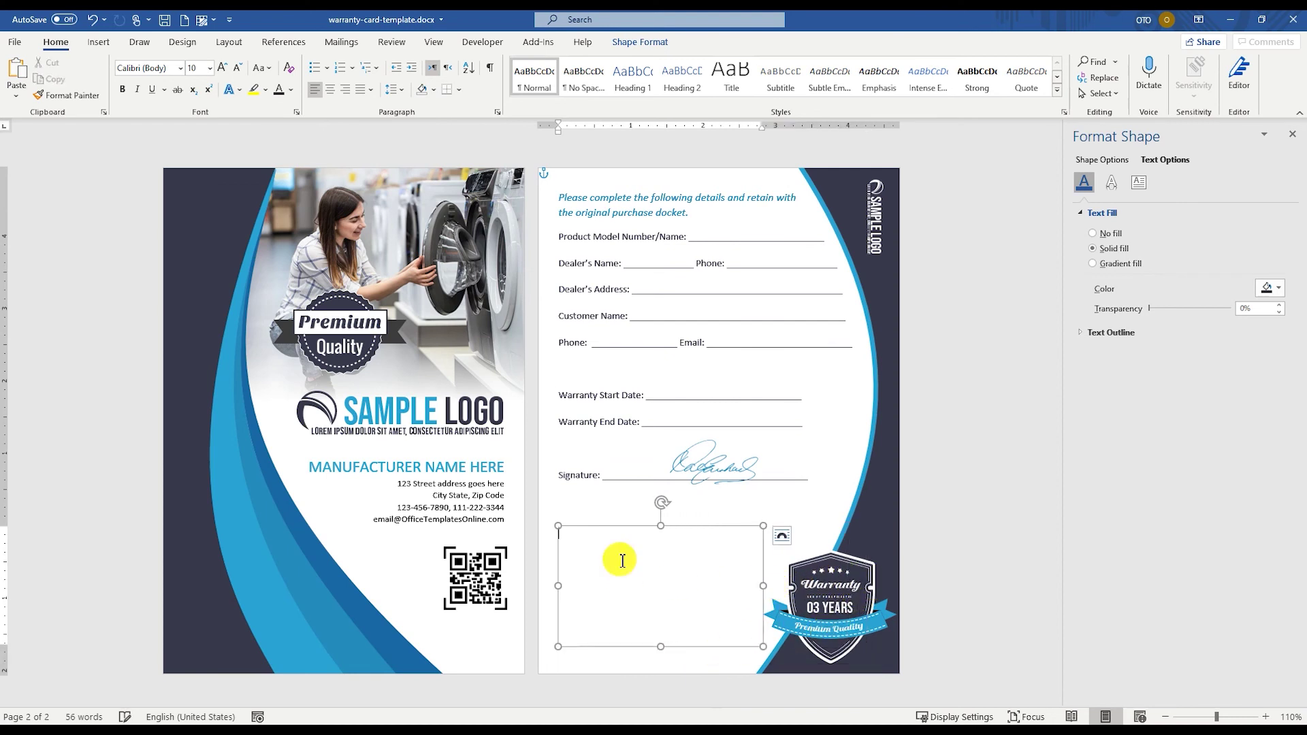
pyautogui.click(601, 545)
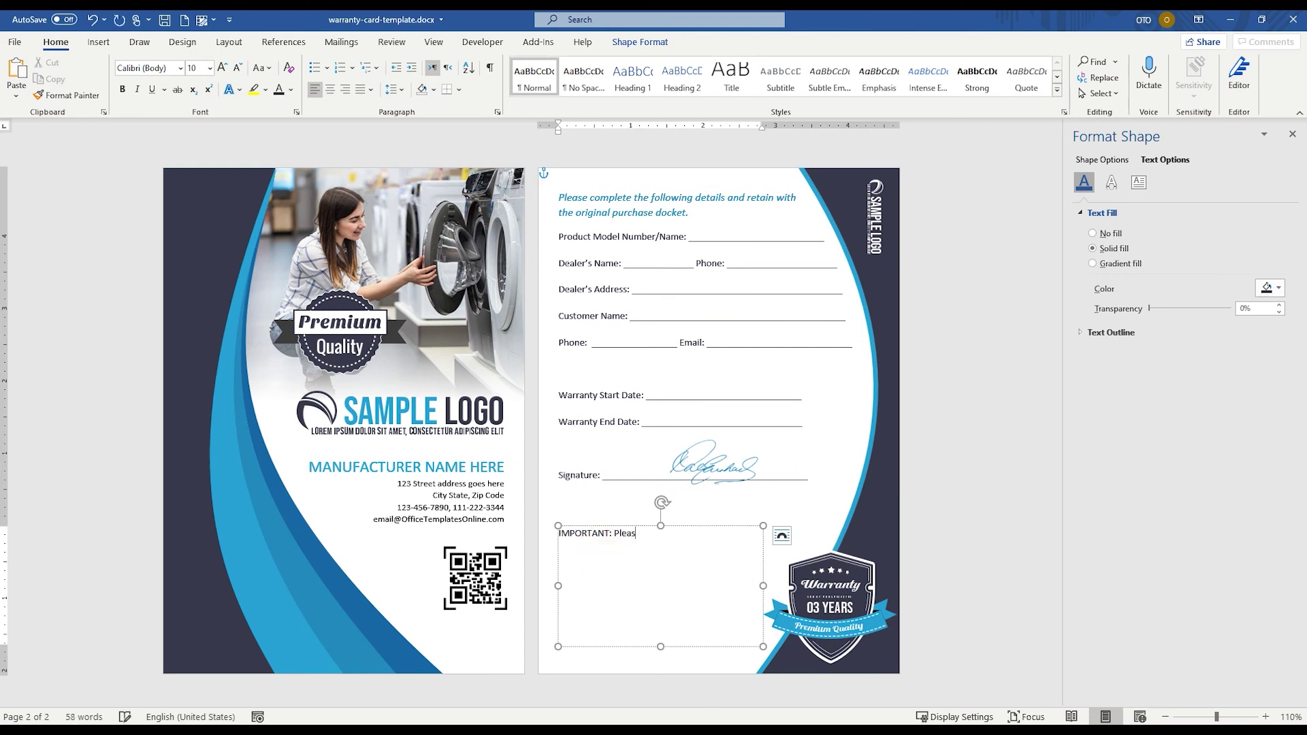
pyautogui.write('e')
pyautogui.click(597, 548)
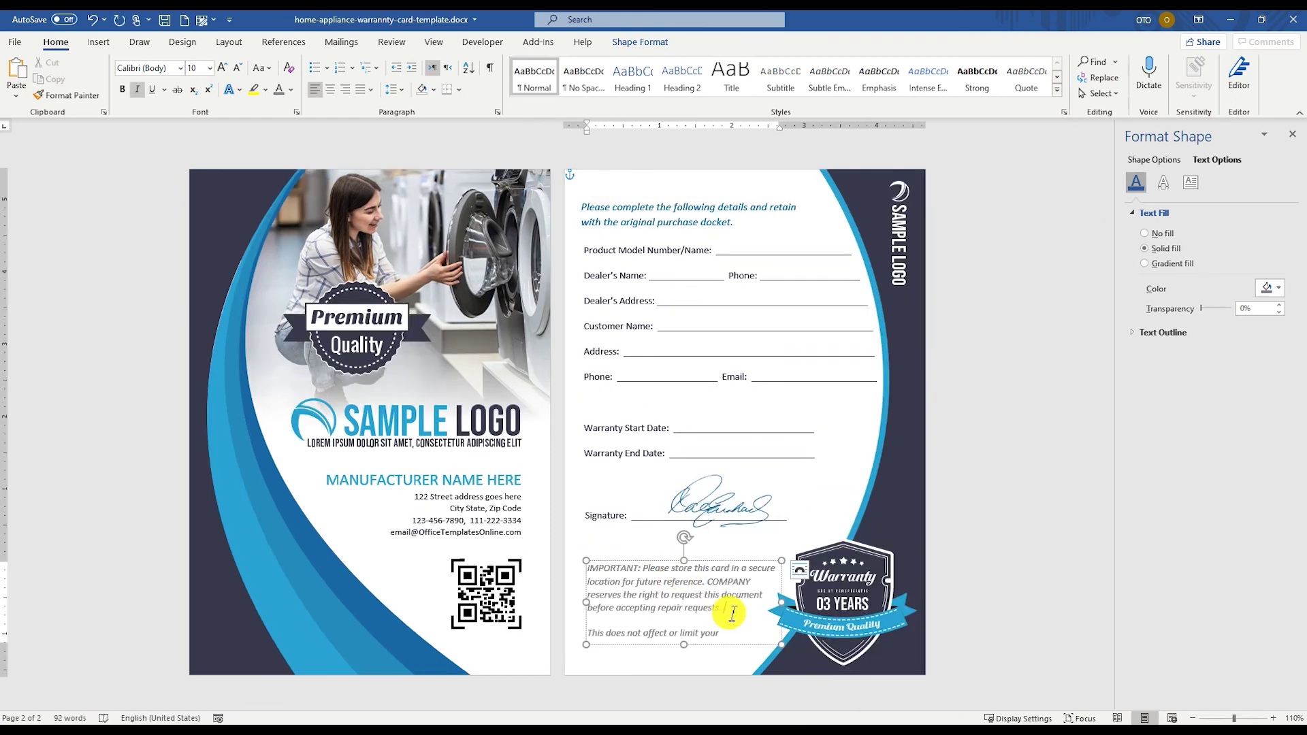
pyautogui.press('Delete')
pyautogui.press('Delete')
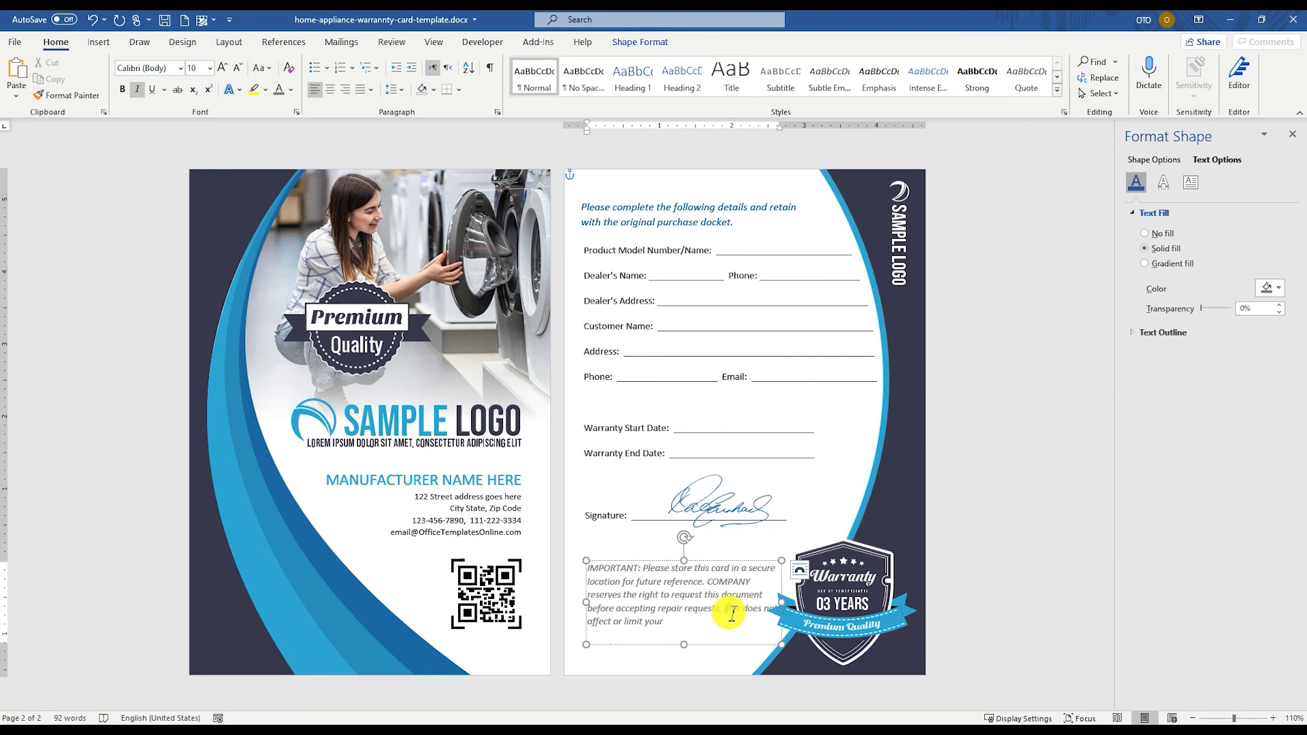
pyautogui.press('Return')
pyautogui.press('Return')
# Remove the space after all of the note's paragraphs so it stays compact
pyautogui.hotkey('ctrl', 'a')
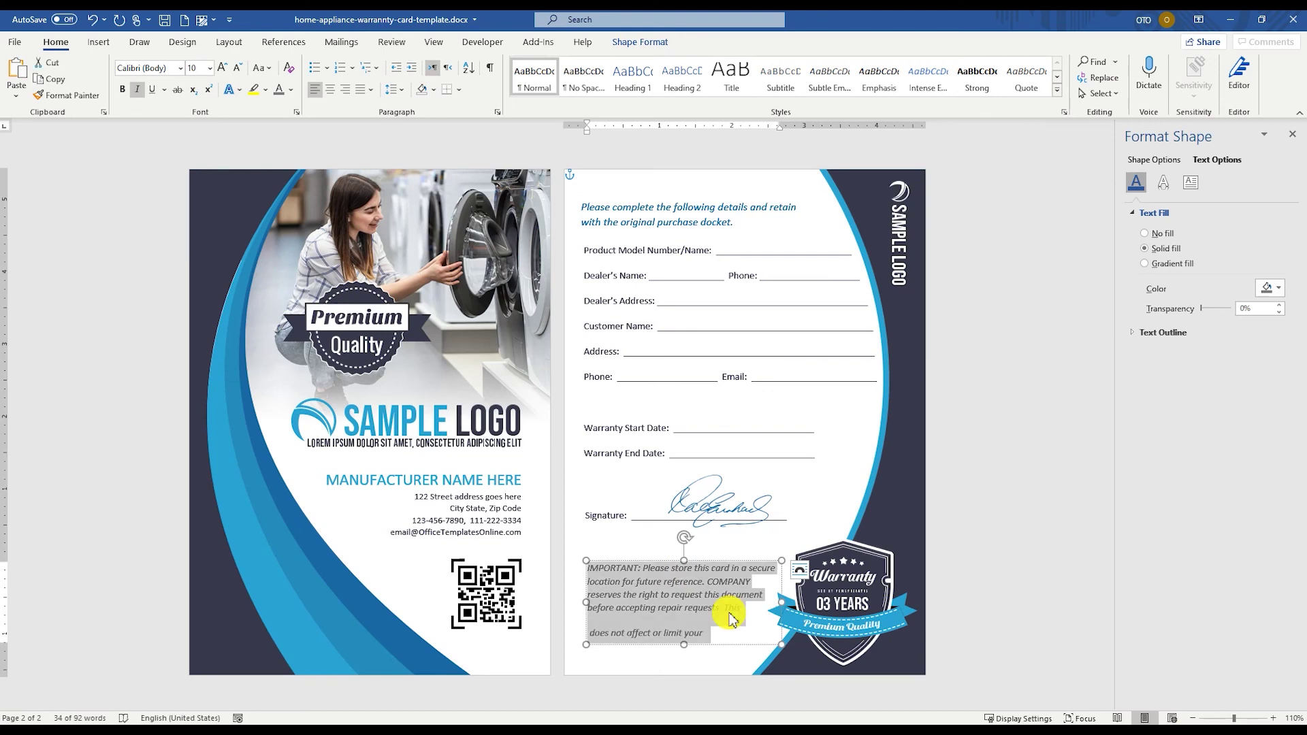
pyautogui.click(404, 95)
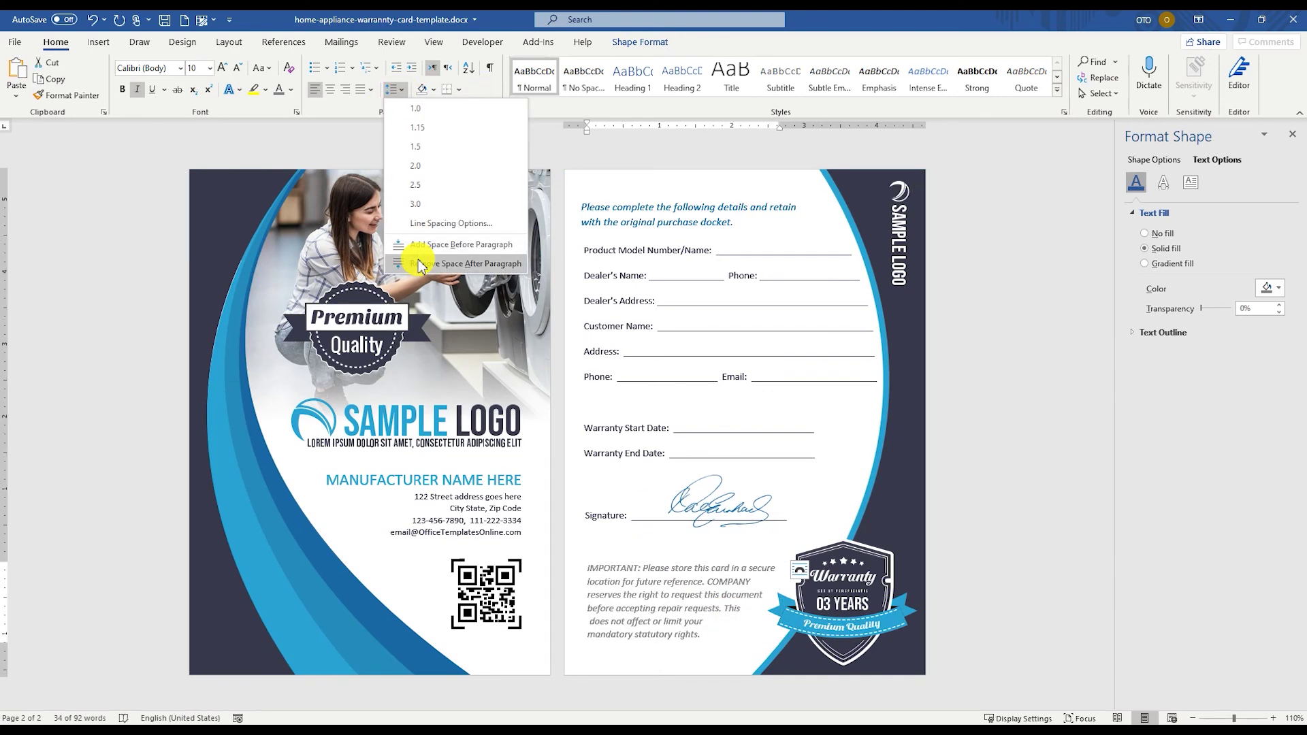
pyautogui.click(419, 263)
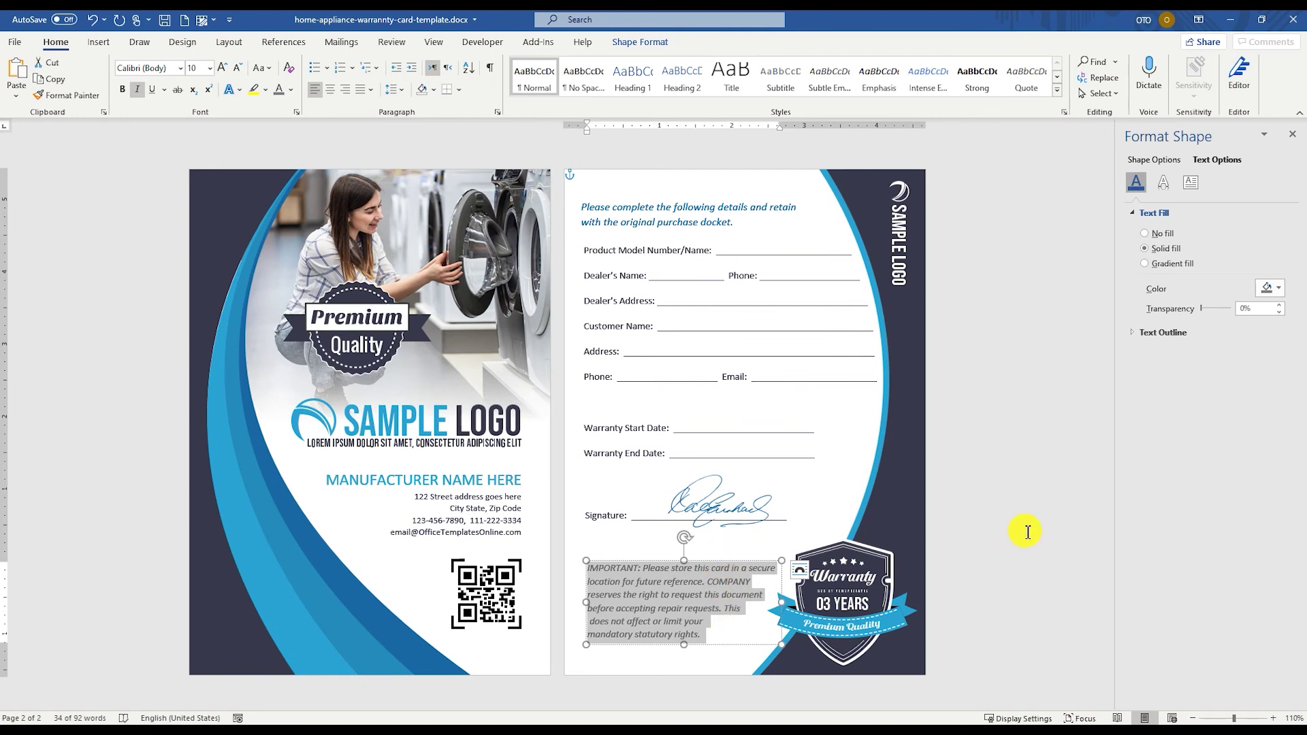
pyautogui.click(910, 525)
pyautogui.keyDown('ctrl'); pyautogui.scroll(-1, 751, 448); pyautogui.keyUp('ctrl')
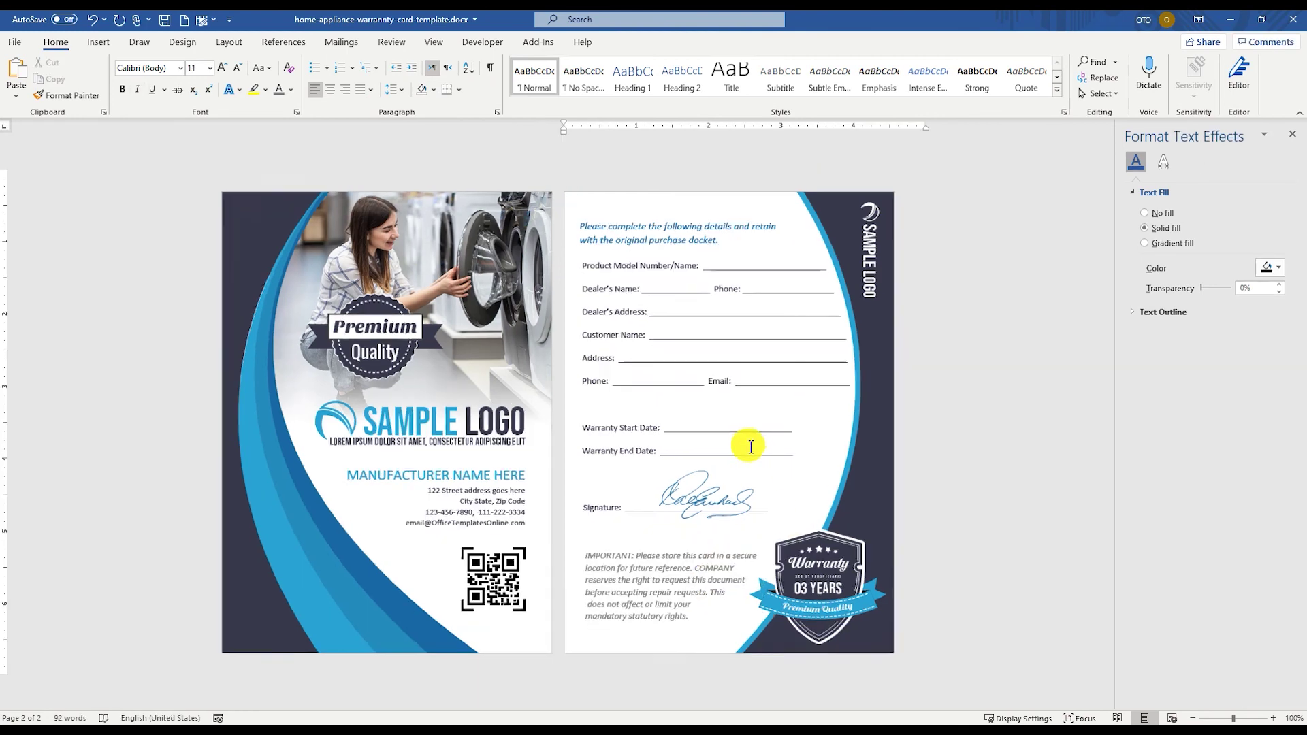